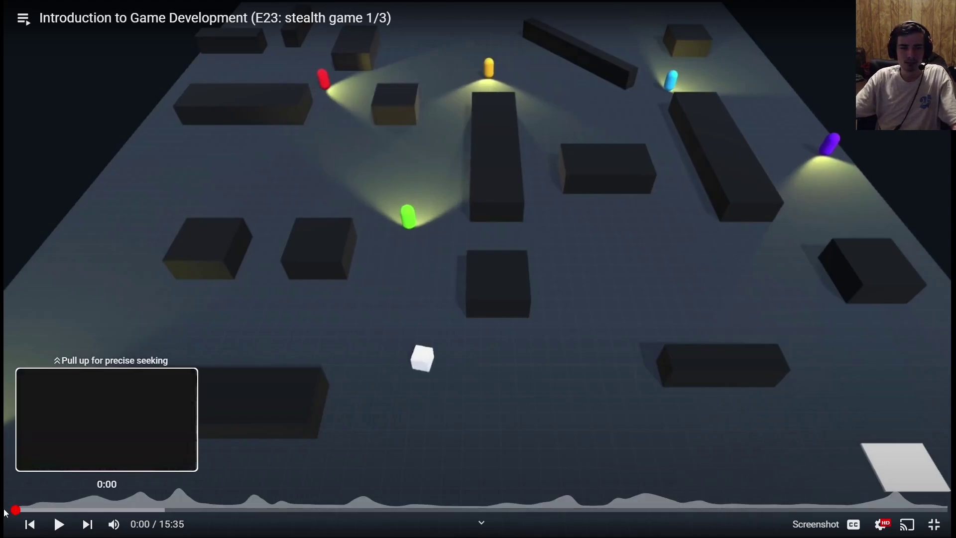
Step: Watch the stealth game demo at the beginning of the tutorial video, and rewind the video to 0:00
click(20, 509)
click(590, 215)
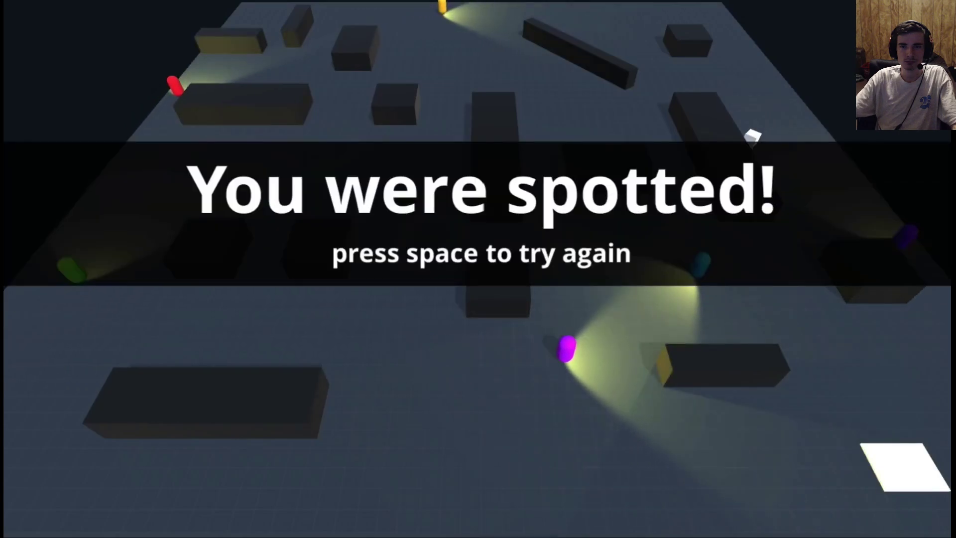
key(space)
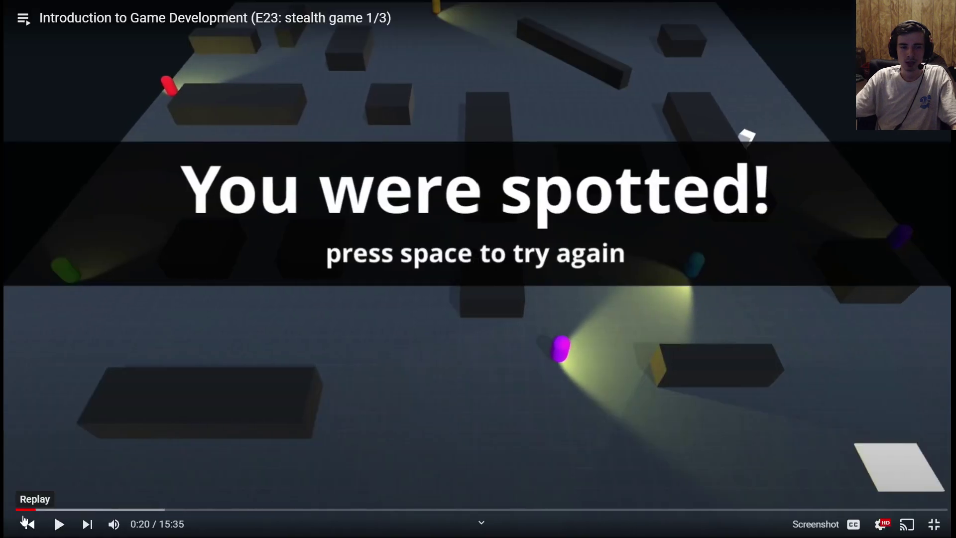
drag(20, 509, 15, 510)
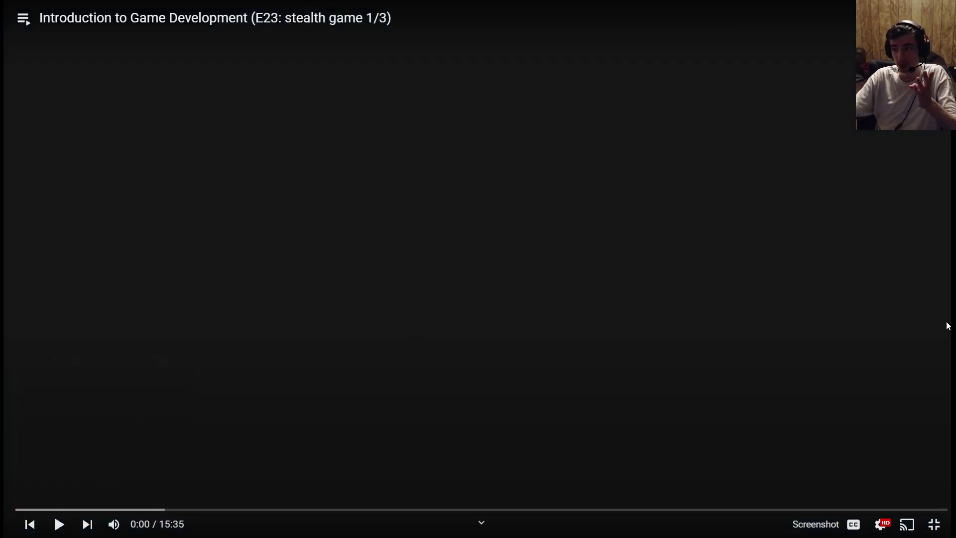
key(space)
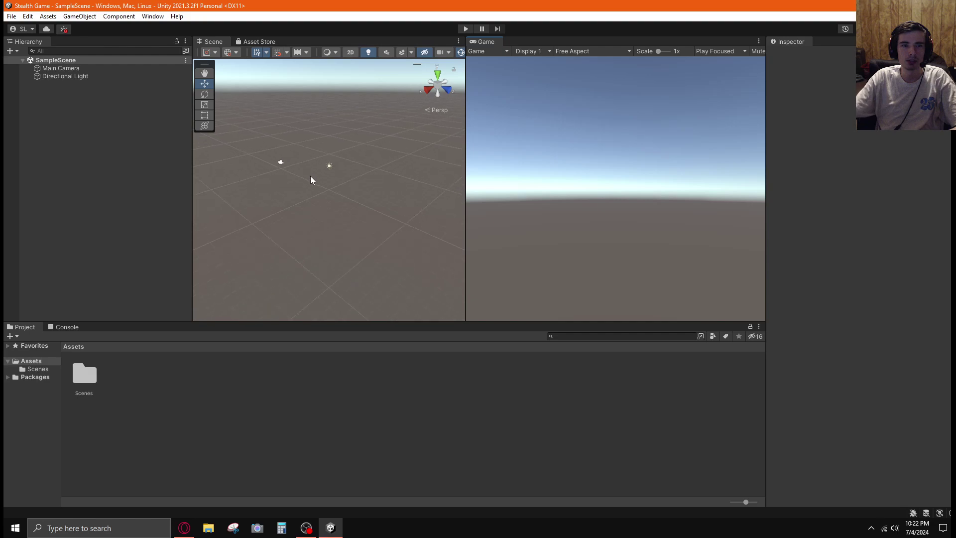
Step: Add a 3D Plane object to SampleScene
right_click(83, 115)
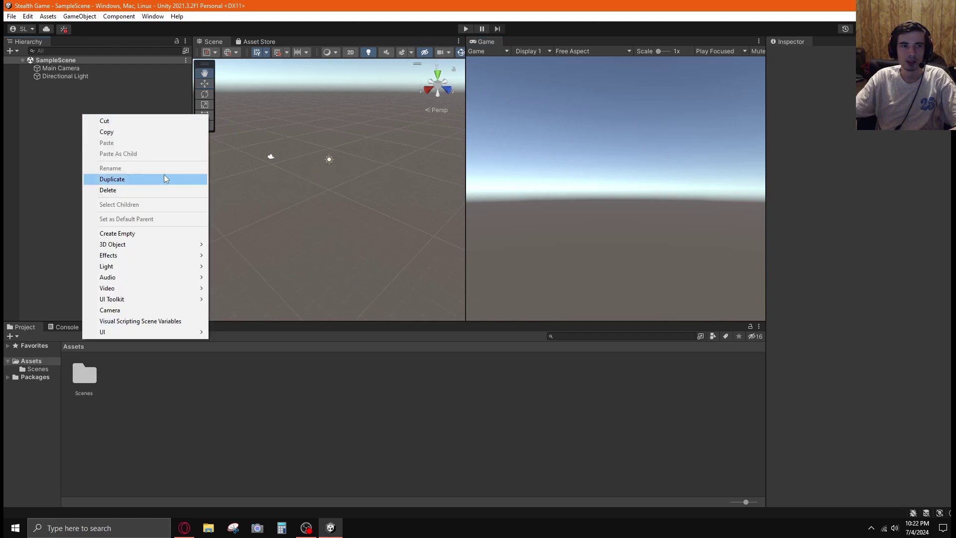
mouse_move(134, 244)
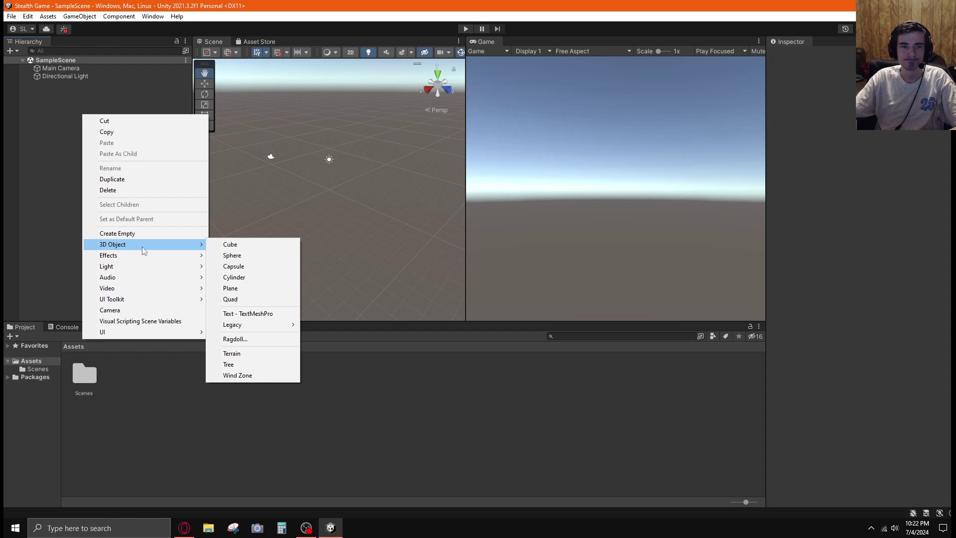
click(259, 287)
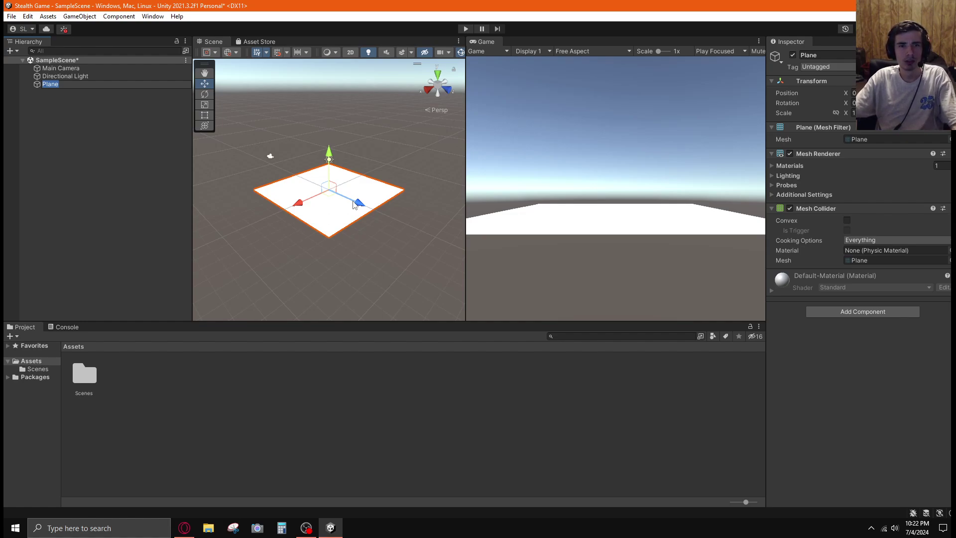
Step: Undo the mistyped rename and creation of the plane, and restore the plane with Redo
text(s)
drag(45, 85, 38, 86)
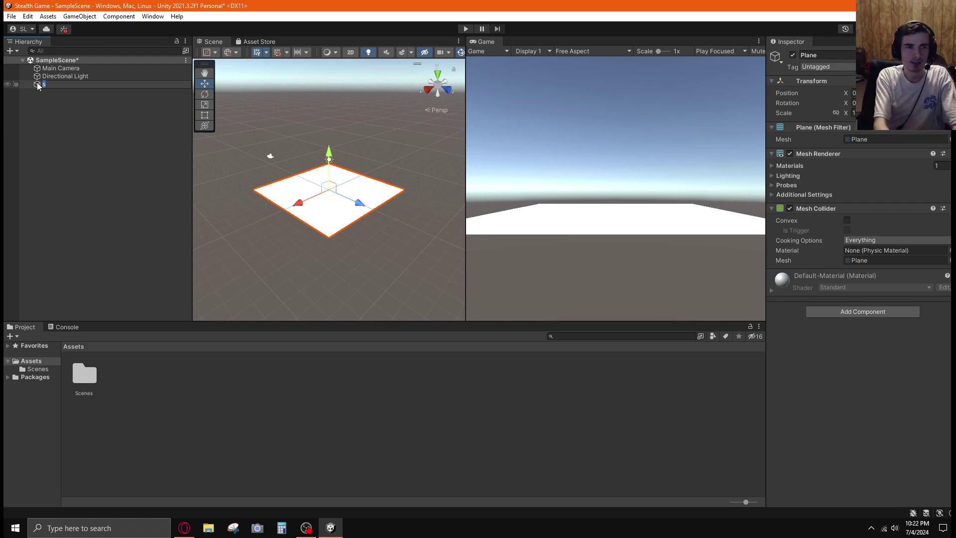
key(ctrl+z)
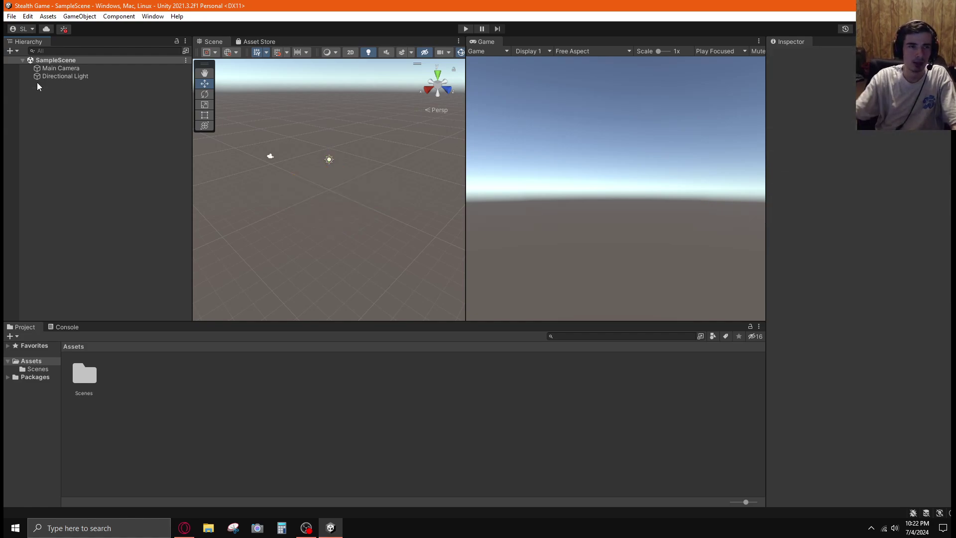
right_click(97, 107)
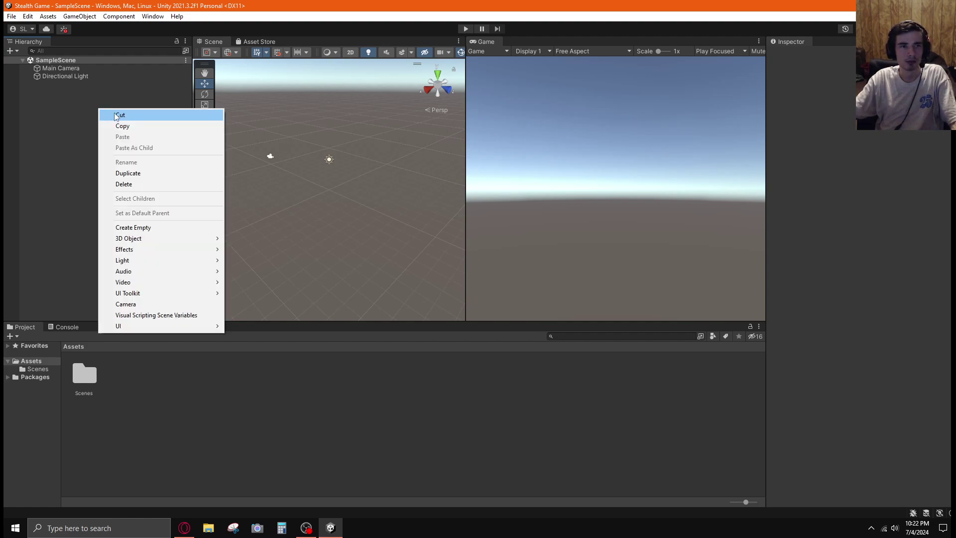
click(72, 122)
click(27, 16)
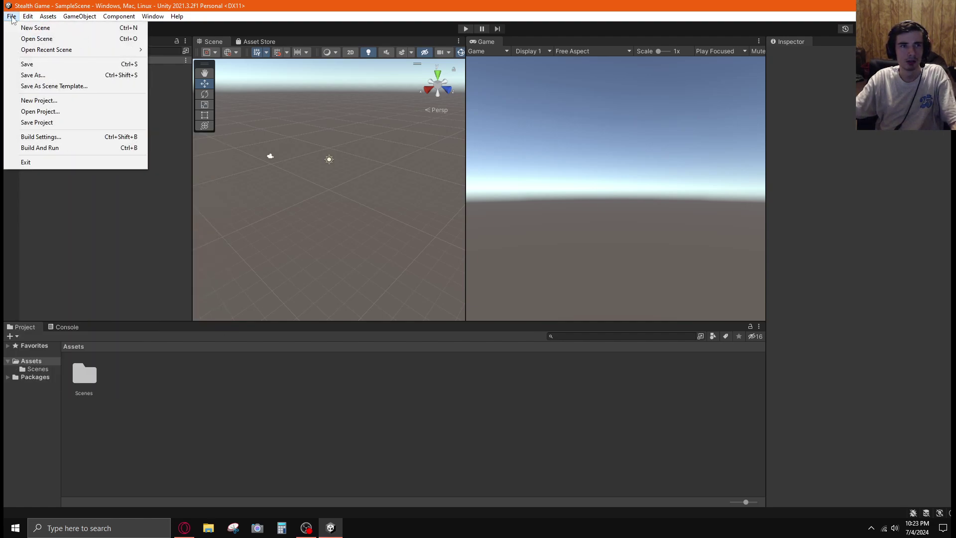
click(56, 39)
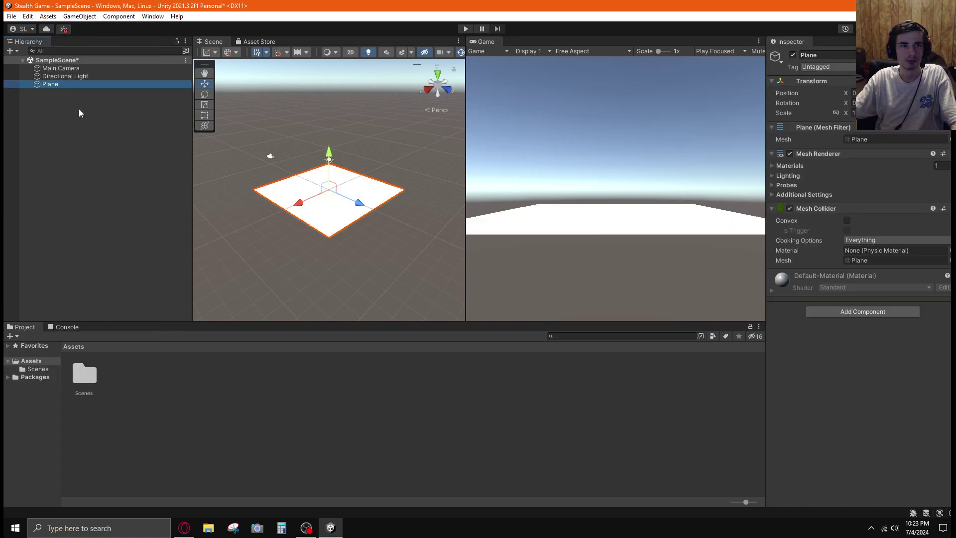
Step: Select the plane in the scene, try the Transform, Scale and Hand tools, and return to the Move tool
click(84, 118)
click(304, 198)
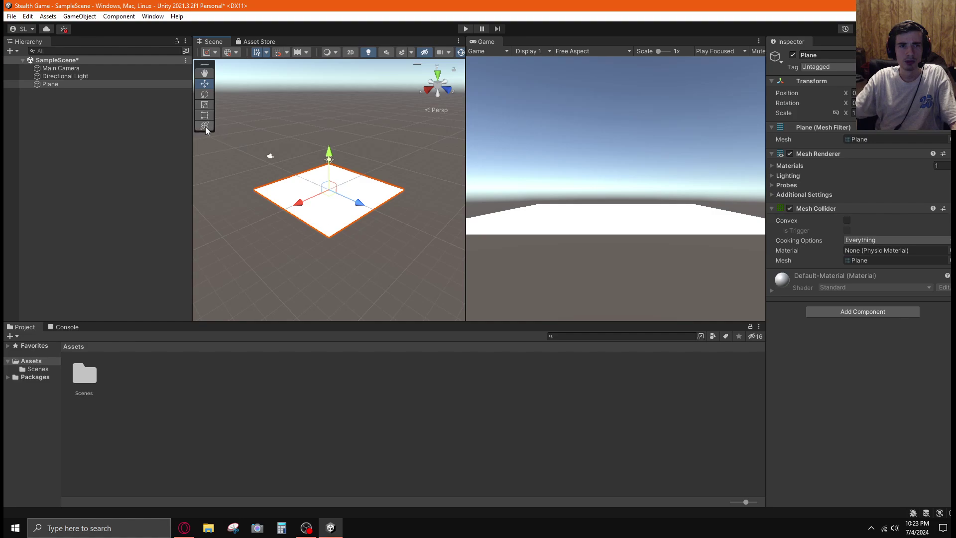
click(205, 127)
click(204, 105)
click(205, 73)
key(w)
Step: View the Player page of the Project Settings and close the settings
click(48, 16)
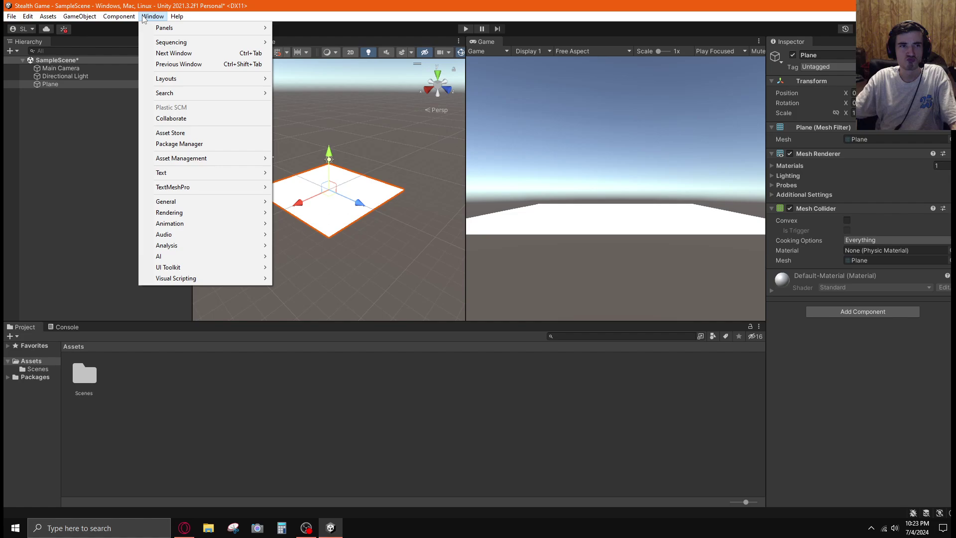
mouse_move(11, 20)
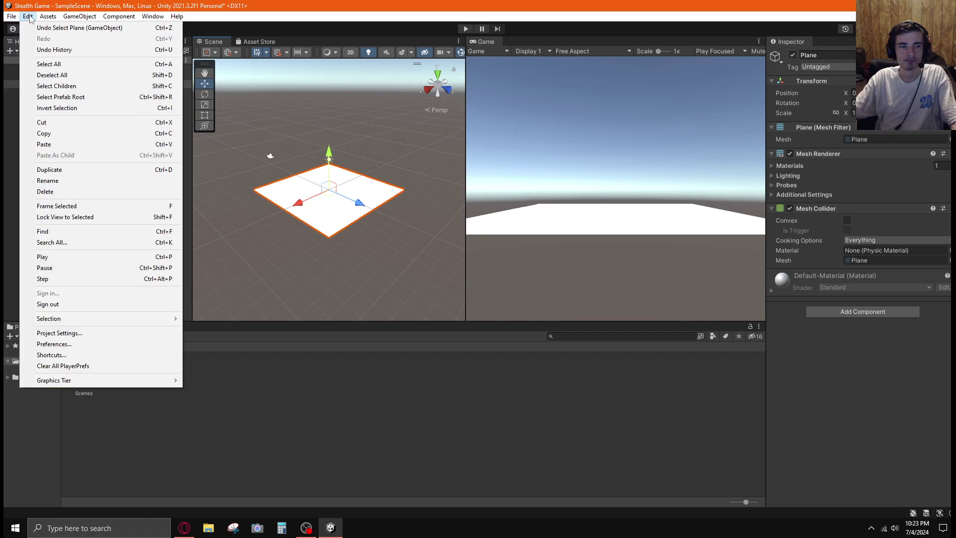
click(60, 332)
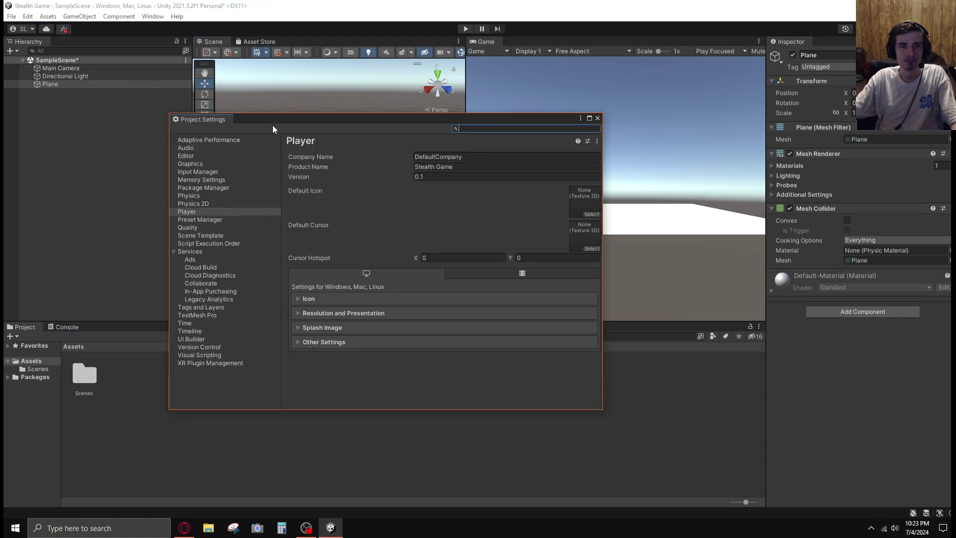
click(598, 118)
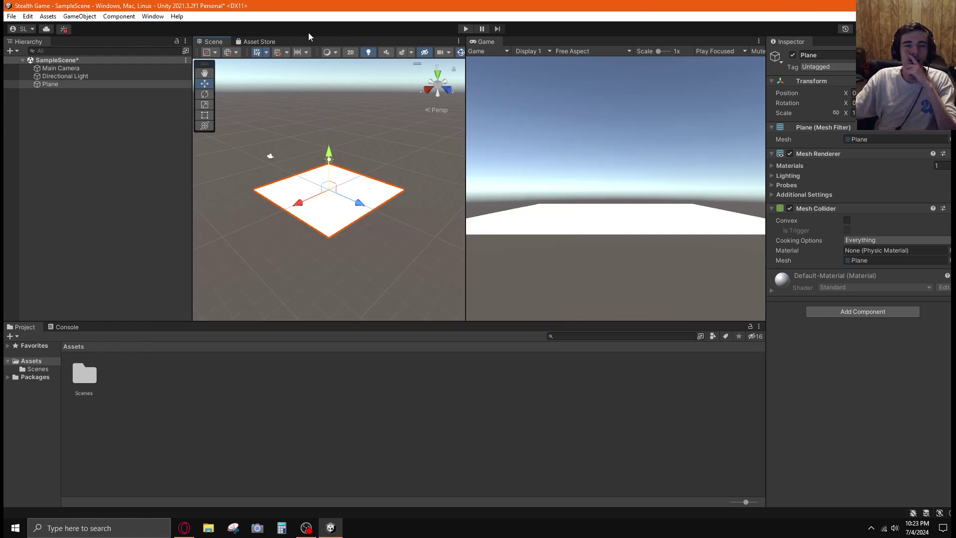
click(79, 16)
mouse_move(49, 18)
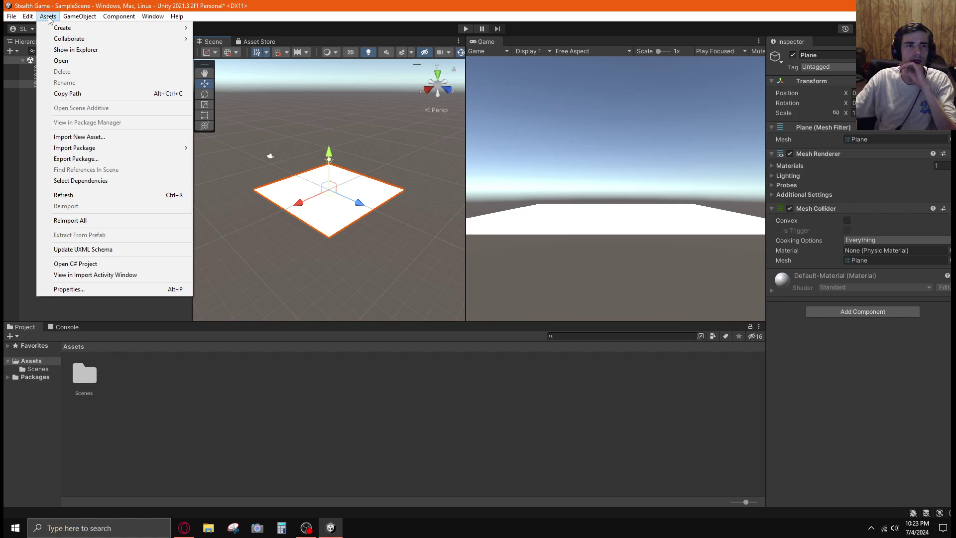
mouse_move(118, 18)
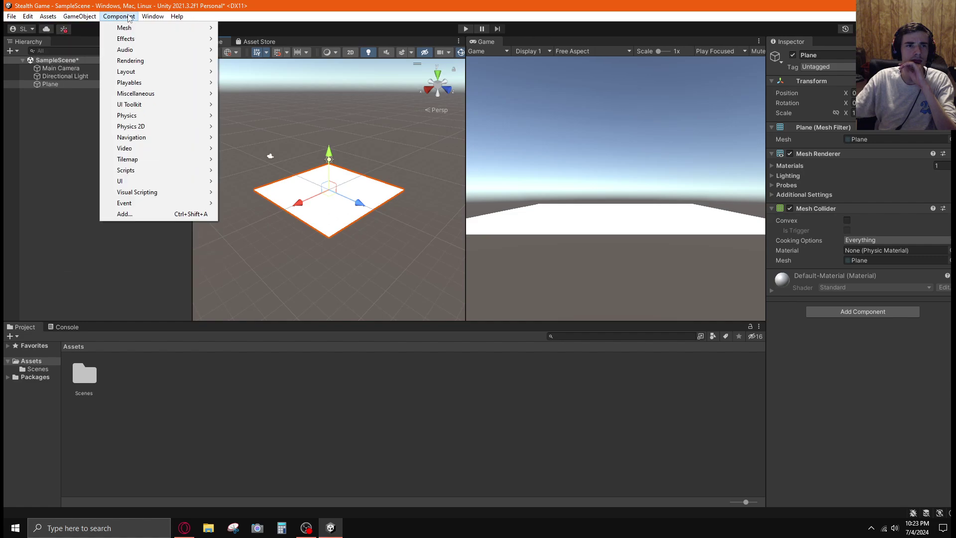
mouse_move(149, 19)
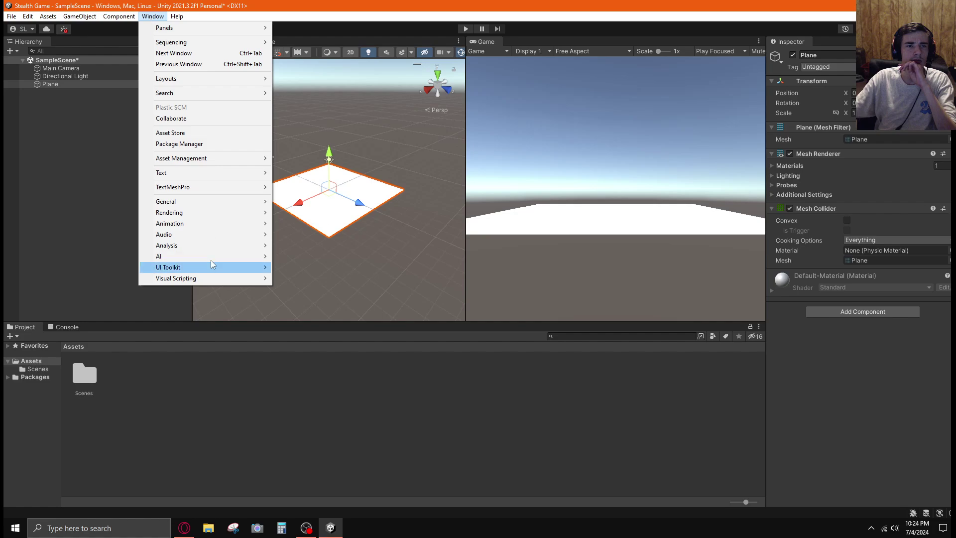
mouse_move(210, 258)
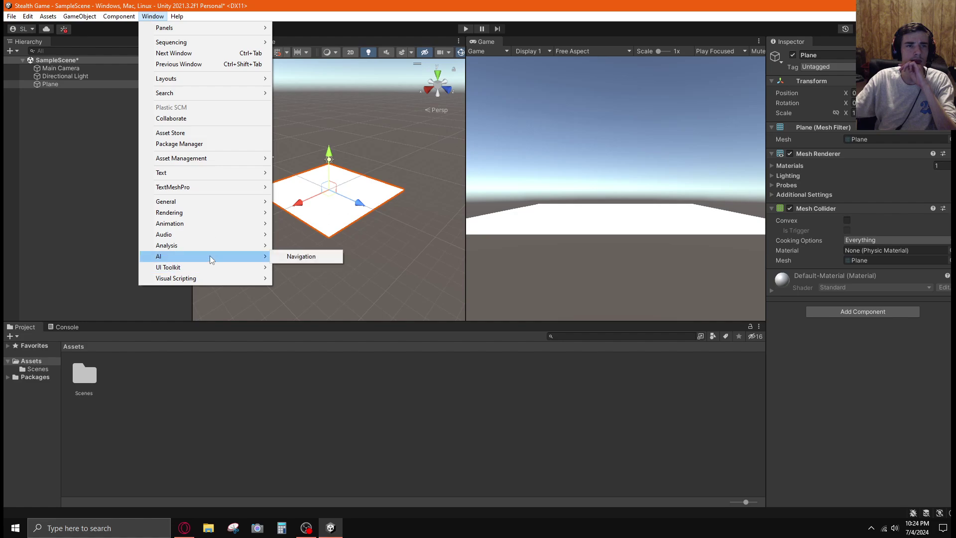
mouse_move(192, 82)
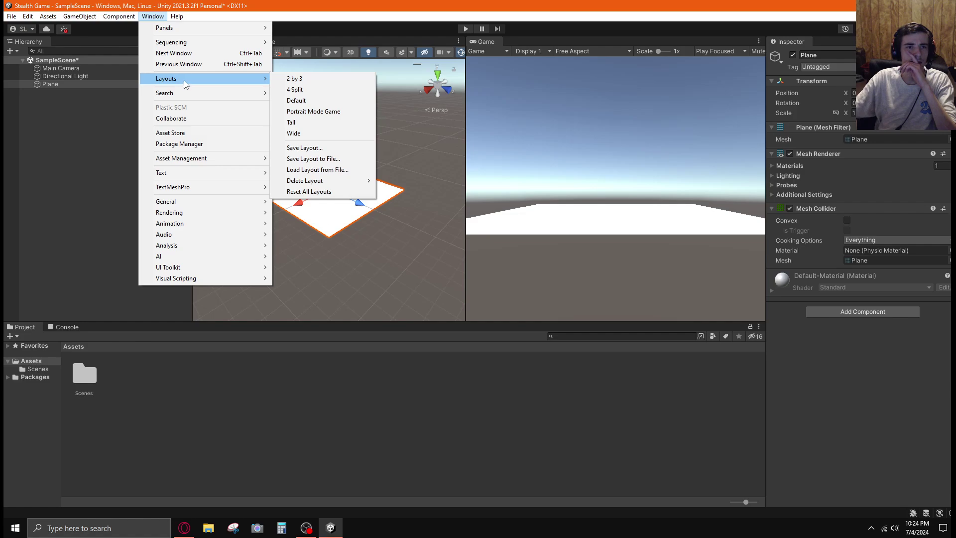
mouse_move(192, 202)
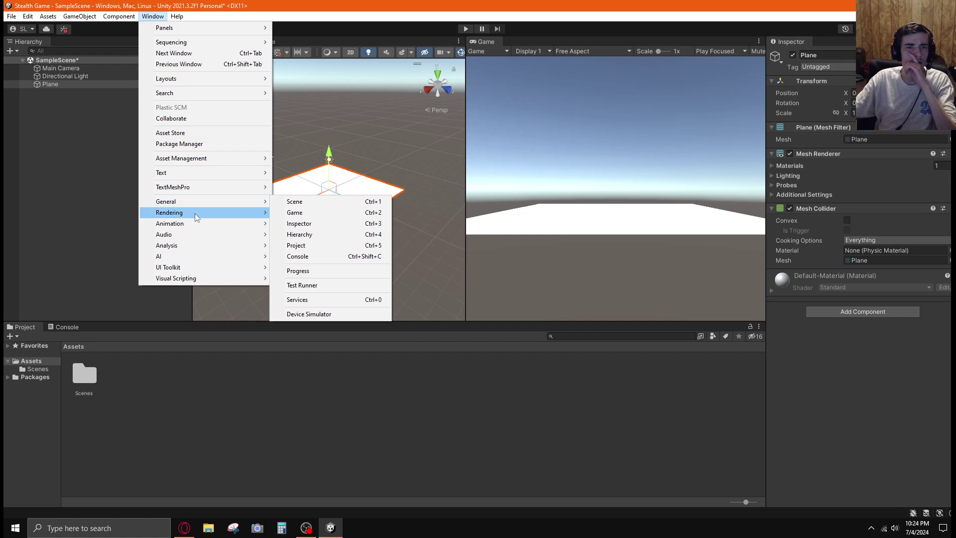
mouse_move(196, 226)
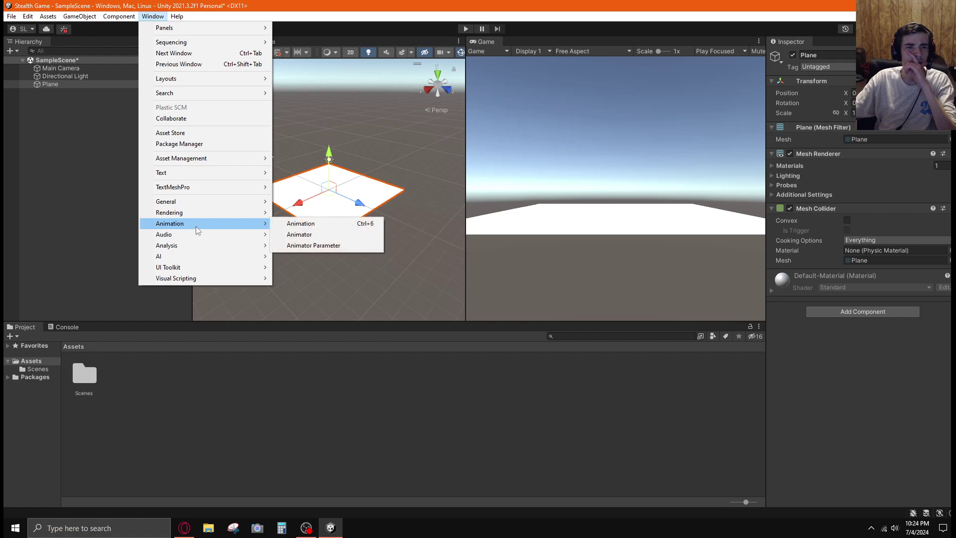
mouse_move(178, 18)
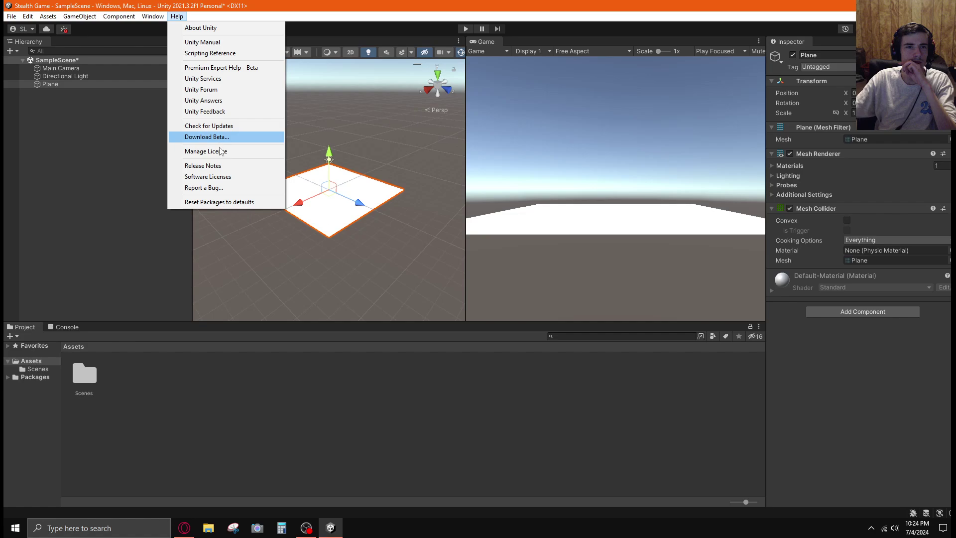
click(110, 233)
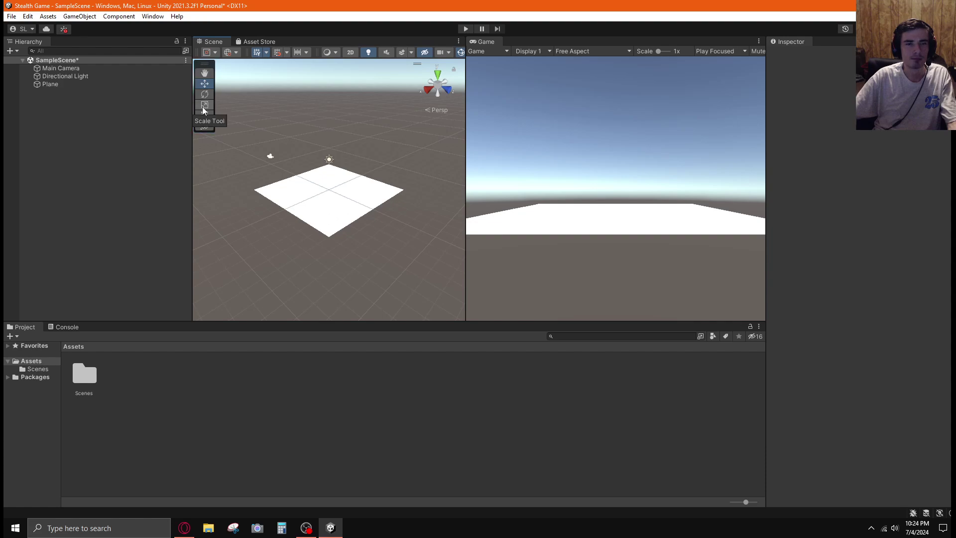
click(354, 192)
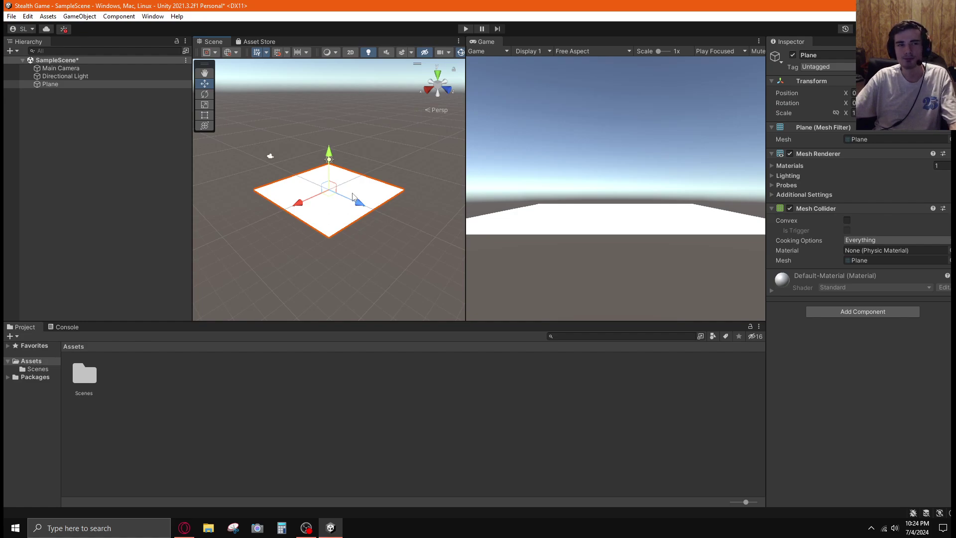
right_click(59, 85)
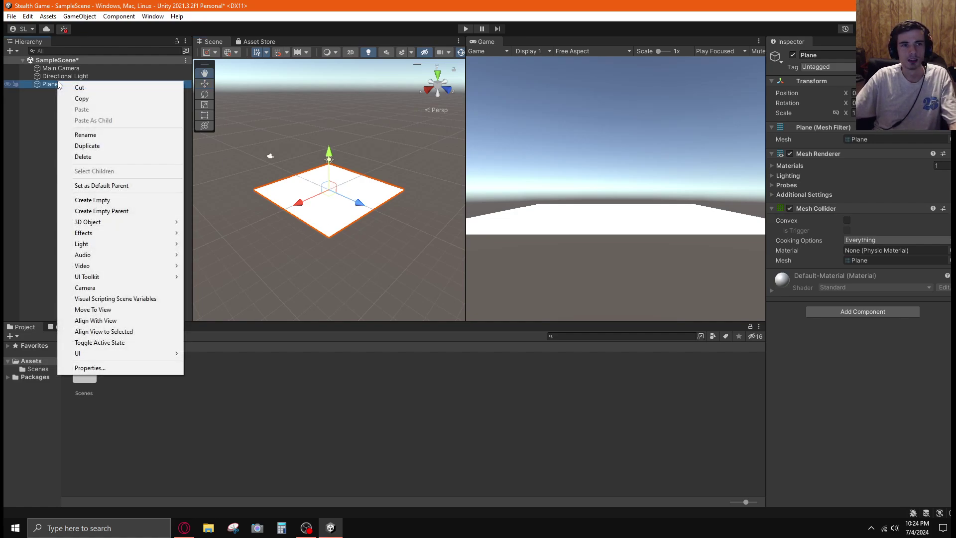
click(47, 235)
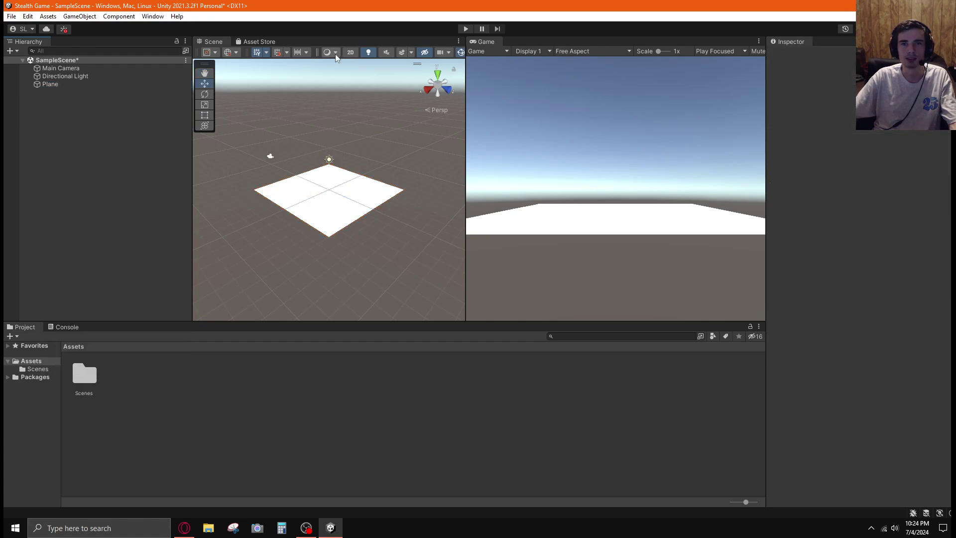
click(458, 42)
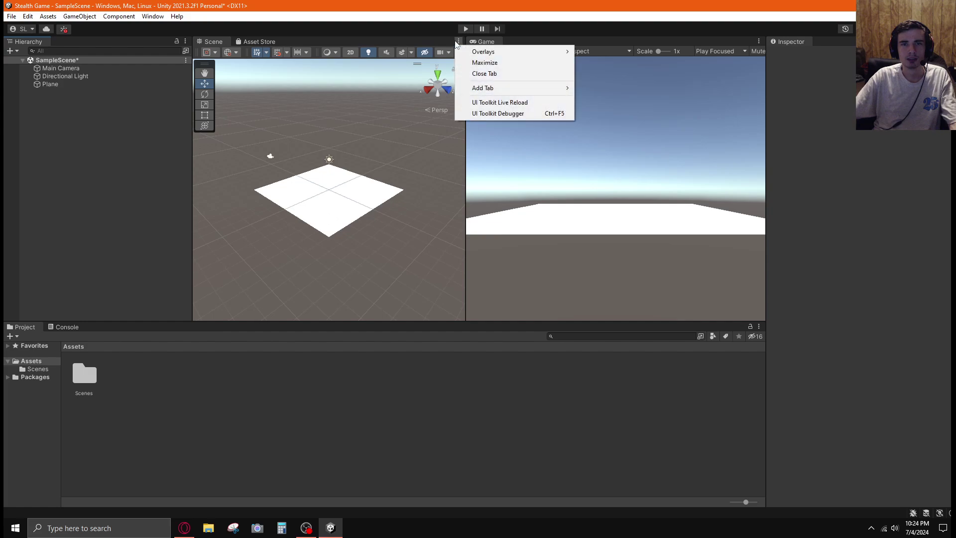
mouse_move(485, 53)
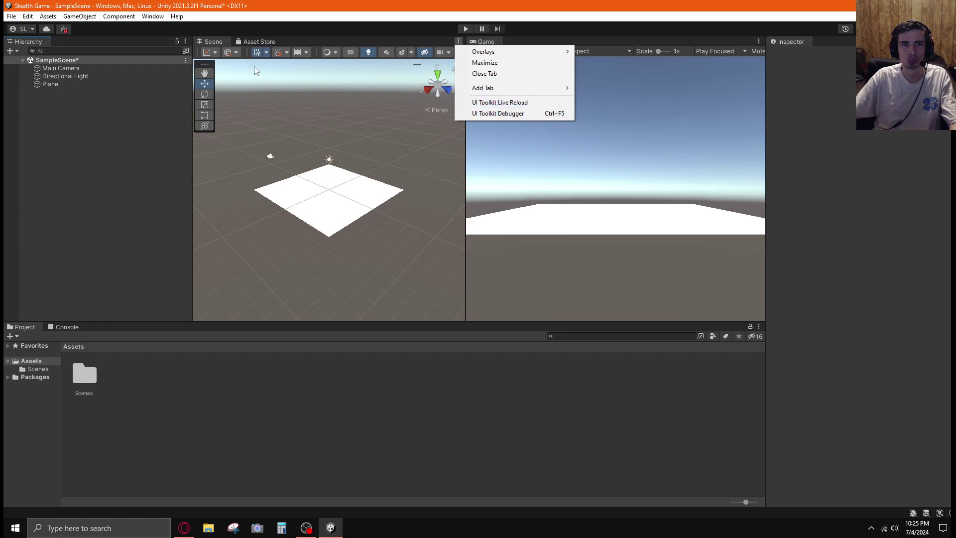
click(219, 42)
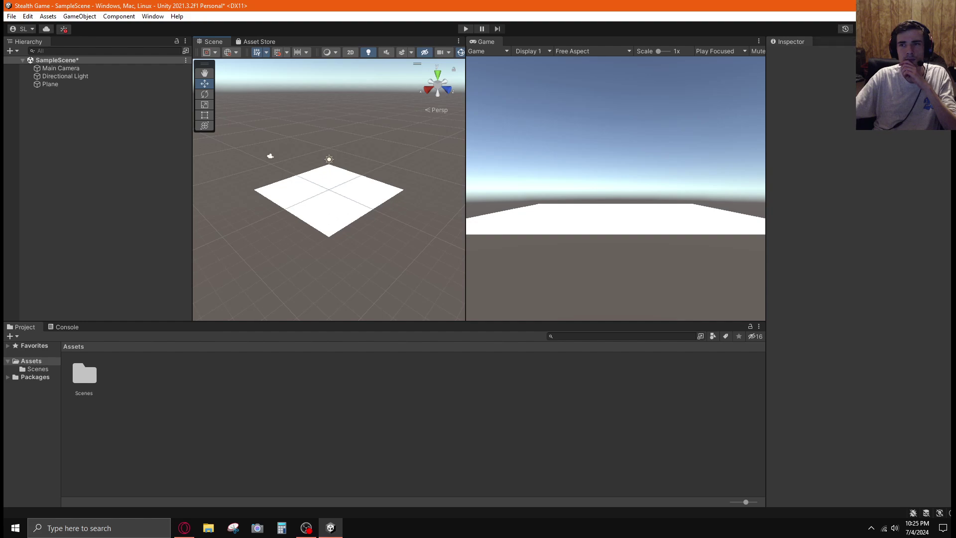
click(936, 29)
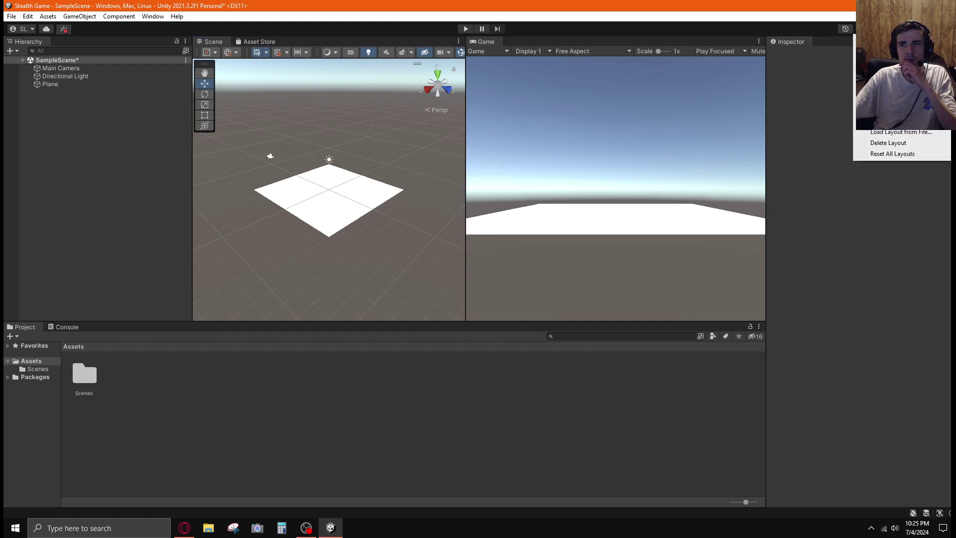
key(Escape)
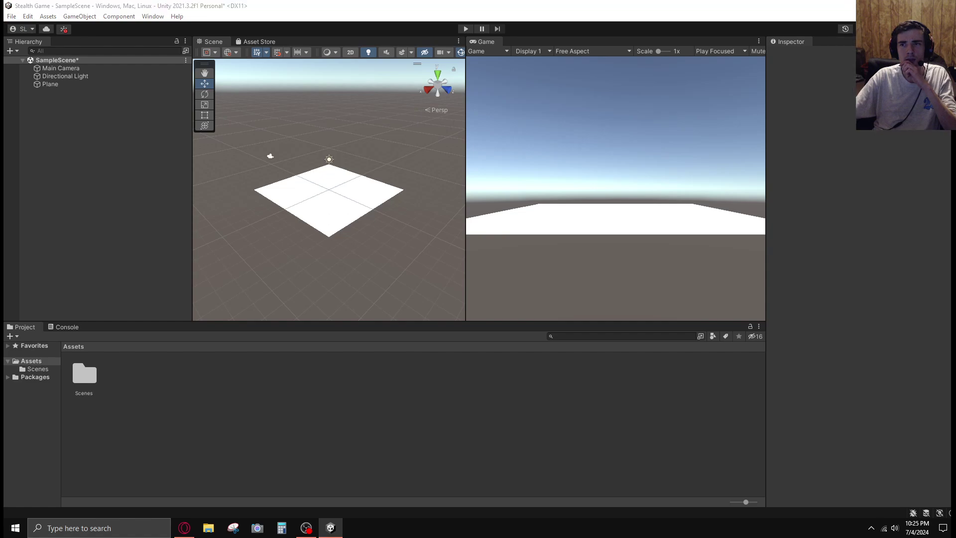
click(827, 31)
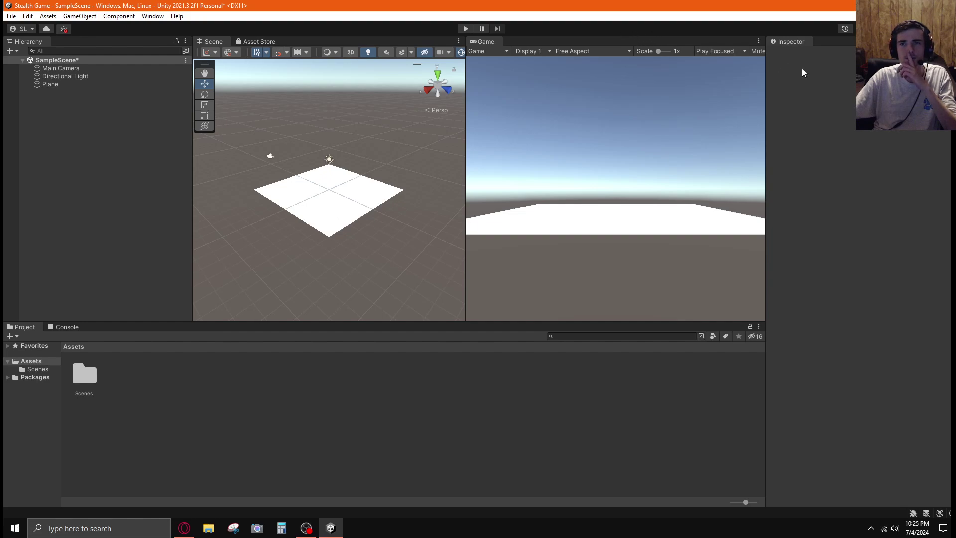
Step: Narrow the Inspector and widen the Scene view, then check the Console and return to the Project assets
drag(765, 67, 776, 143)
drag(448, 160, 526, 171)
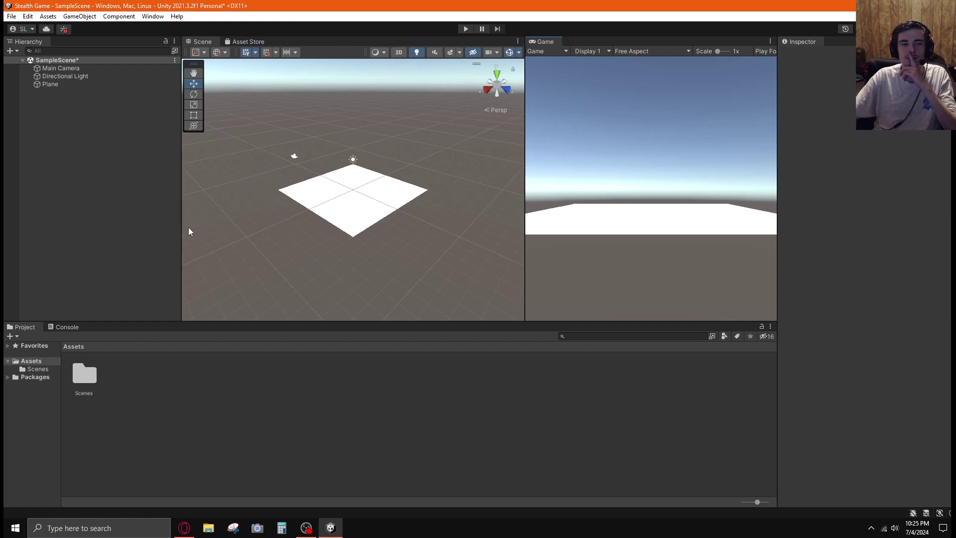
click(75, 328)
click(24, 327)
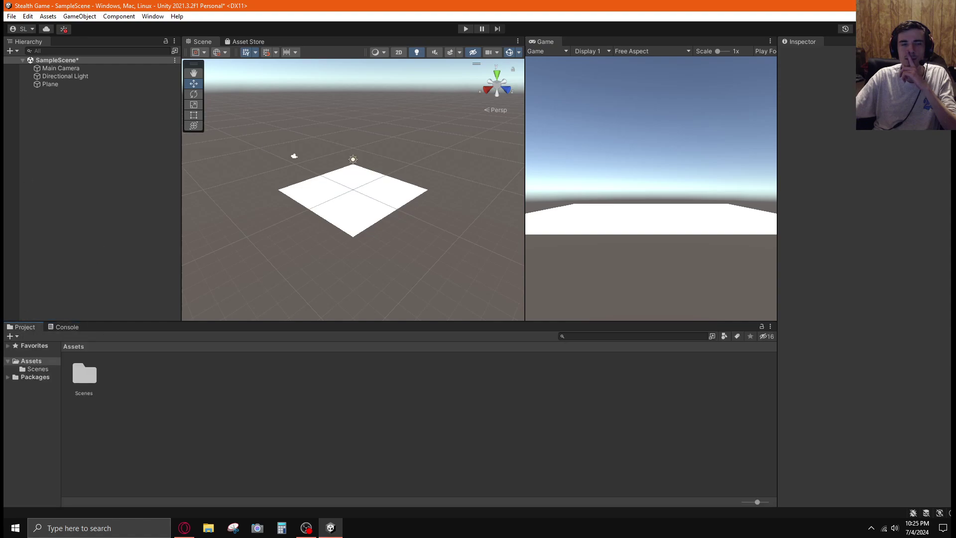
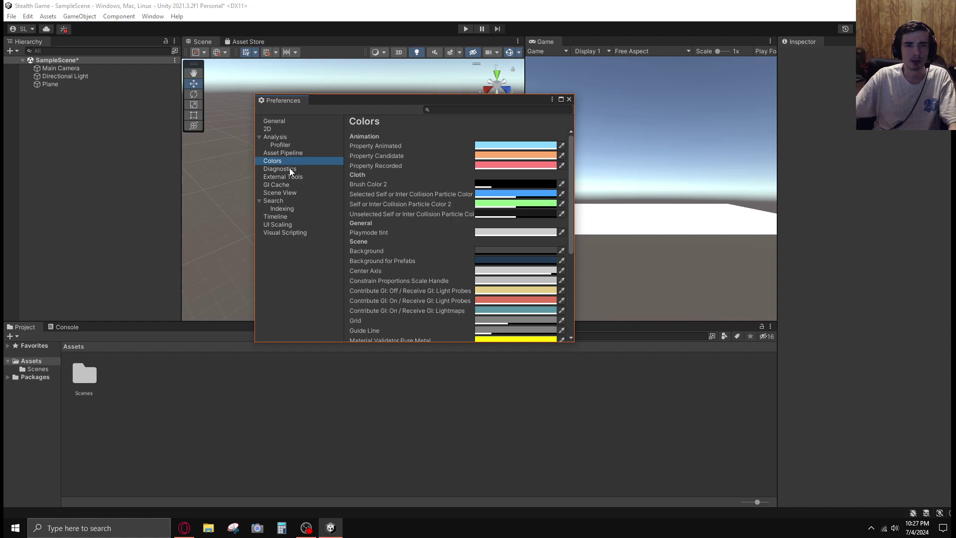
Step: View the Diagnostics, External Tools, GI Cache, Scene View and Search pages of the Preferences
click(289, 170)
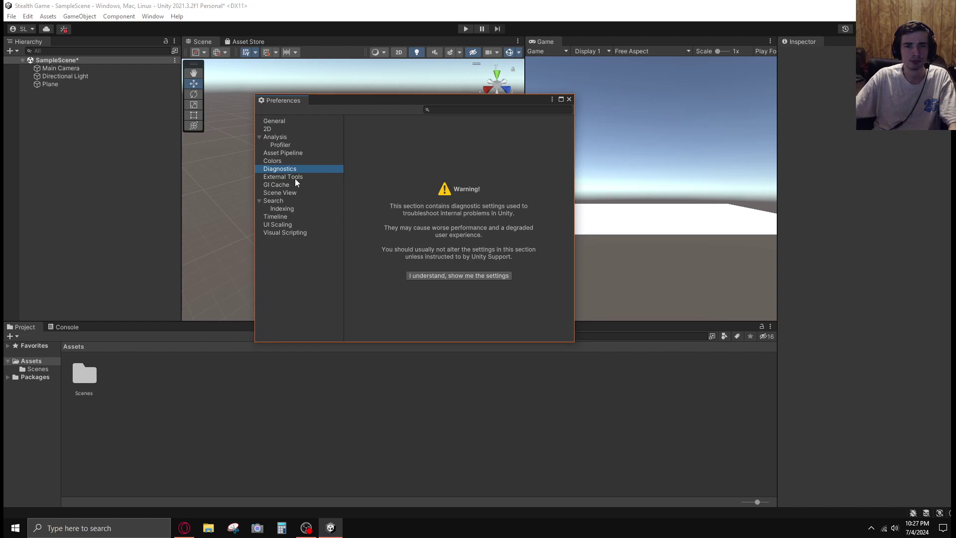
click(295, 177)
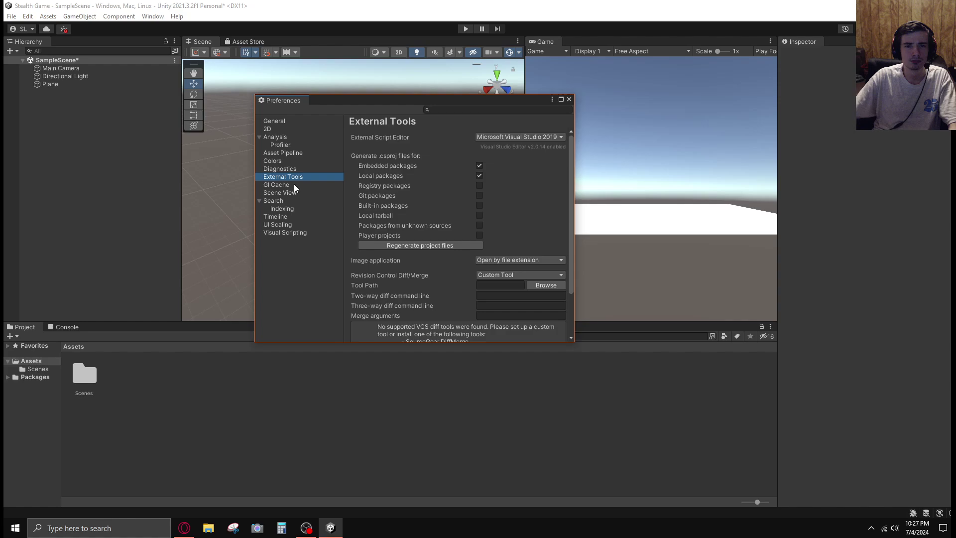
scroll(419, 218, down, 3)
scroll(420, 220, up, 3)
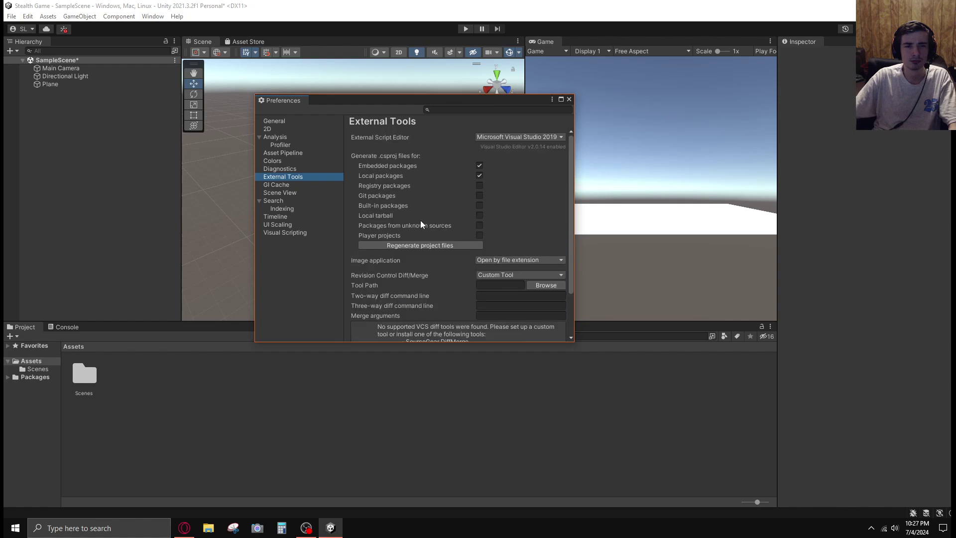
click(294, 184)
click(294, 193)
click(295, 202)
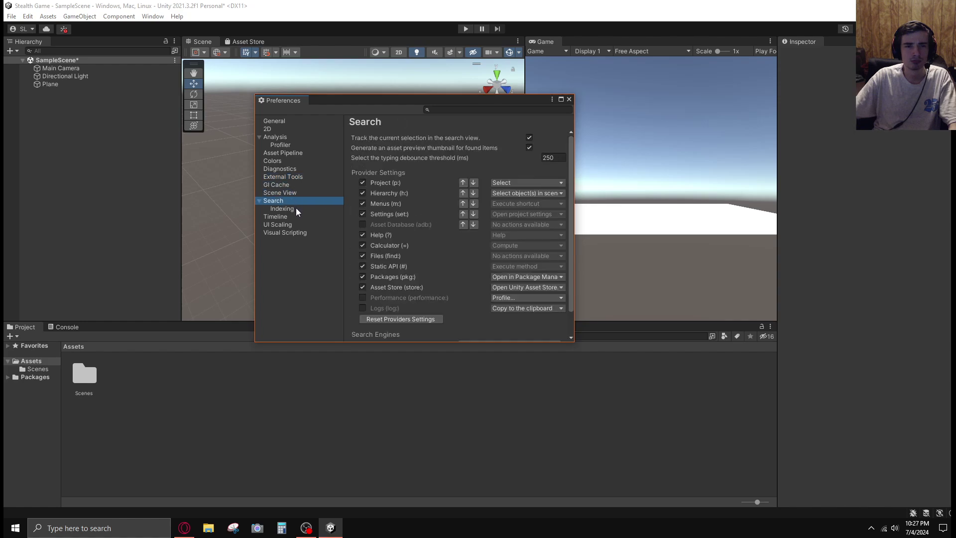
Step: View the Indexing, Timeline, UI Scaling and Visual Scripting preferences, and return to the General page
click(295, 209)
click(295, 217)
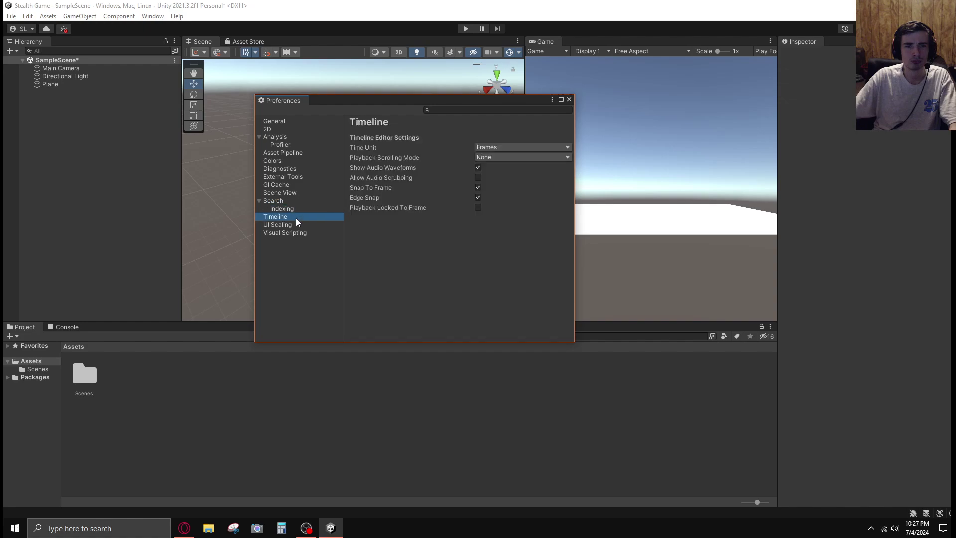
click(295, 225)
click(296, 233)
click(293, 228)
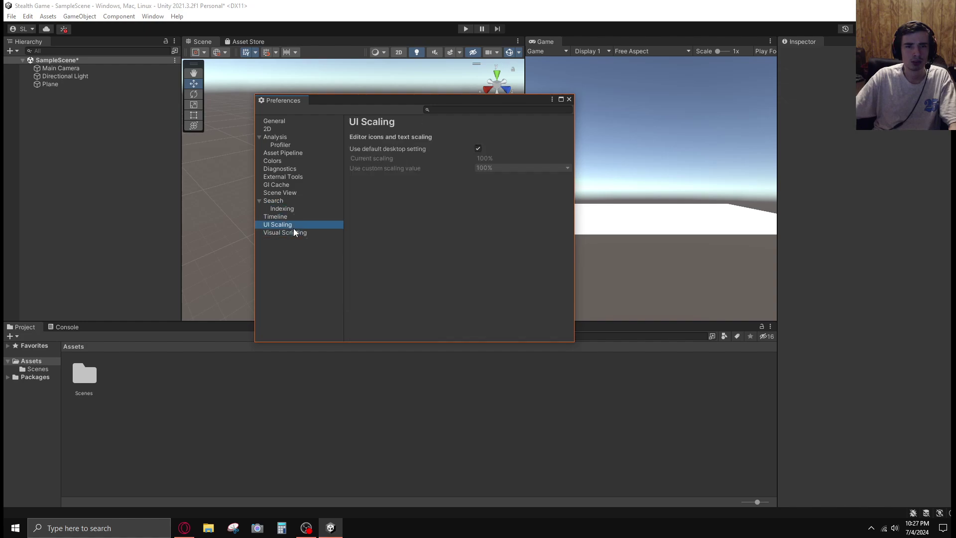
click(313, 233)
scroll(441, 246, down, 5)
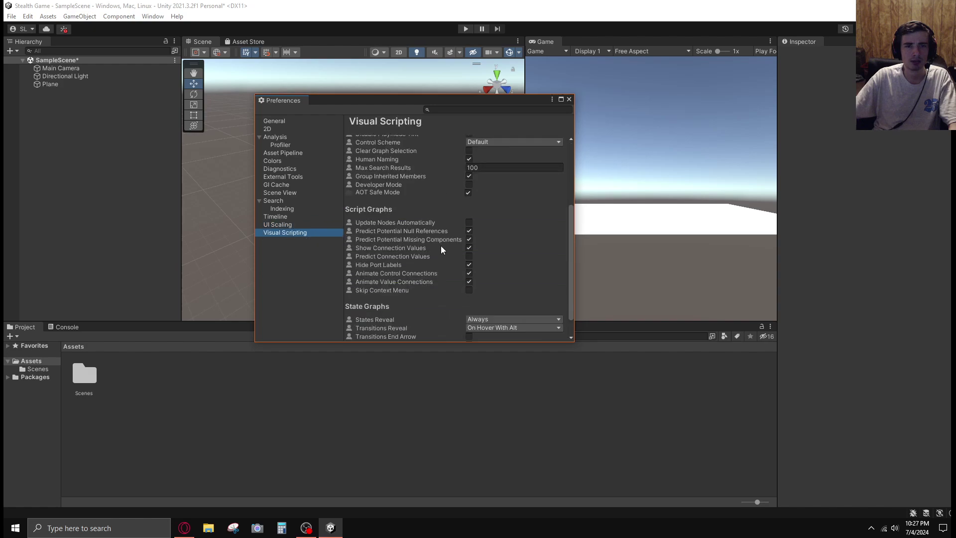
scroll(441, 246, up, 8)
click(300, 120)
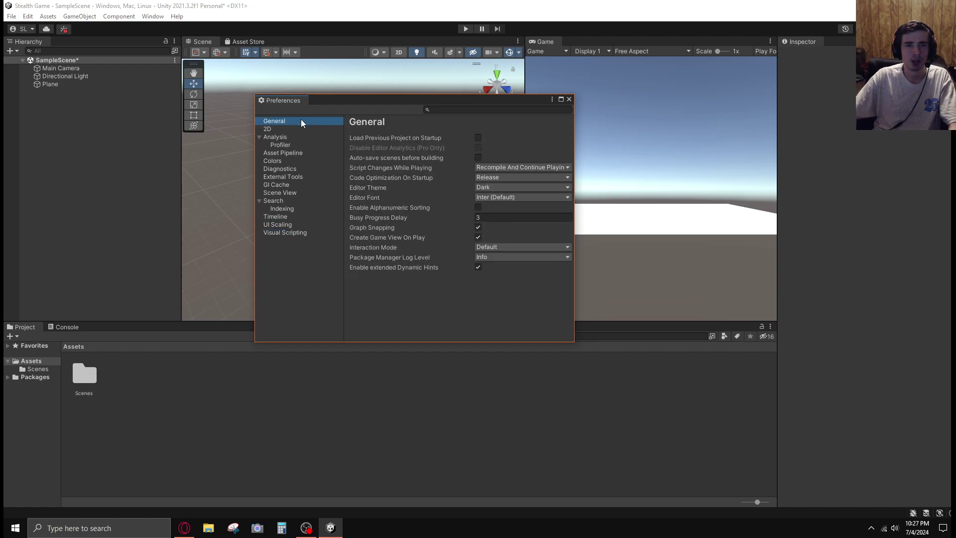
Step: Search the Preferences for "hot", clear the search, return to the General page and close the Preferences
click(451, 110)
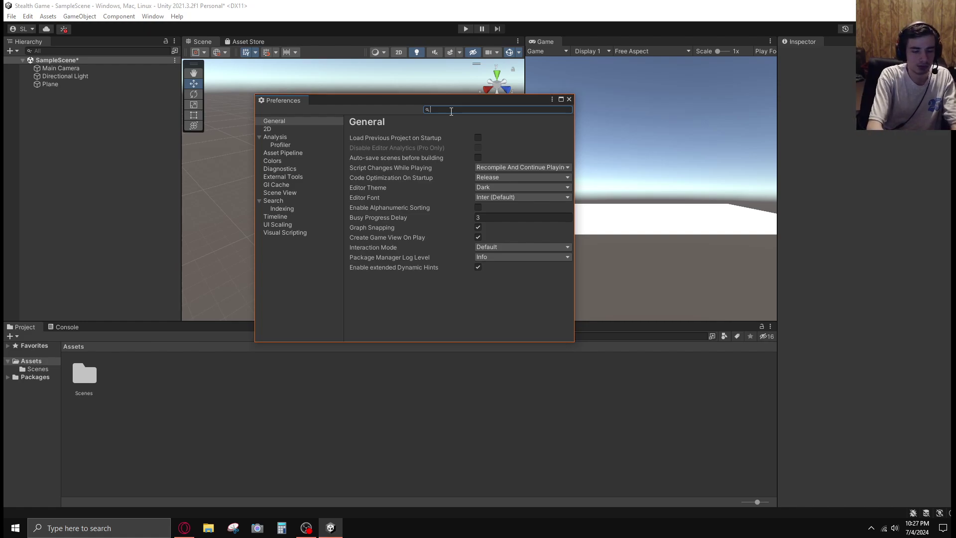
text(hot)
key(BackSpace)
key(BackSpace)
key(BackSpace)
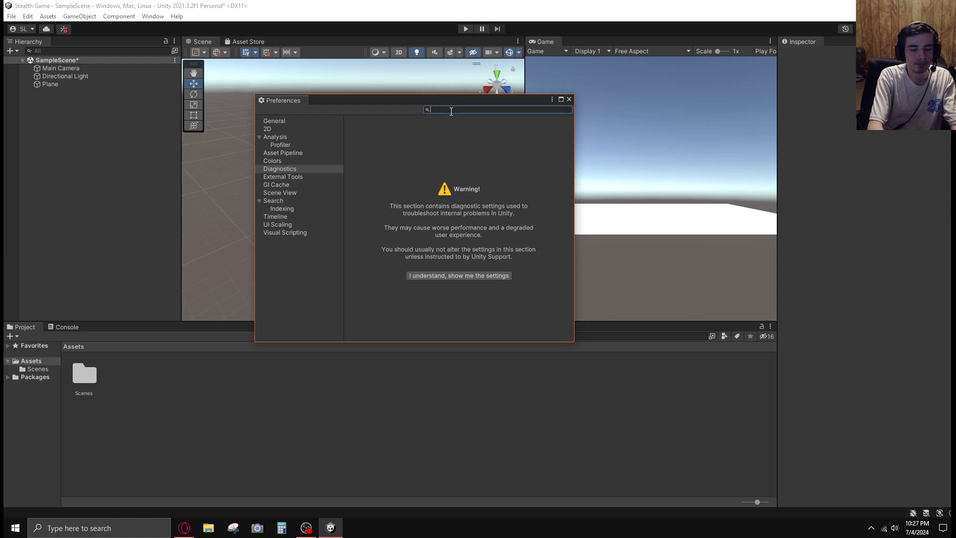
text(hot)
key(BackSpace)
key(BackSpace)
key(BackSpace)
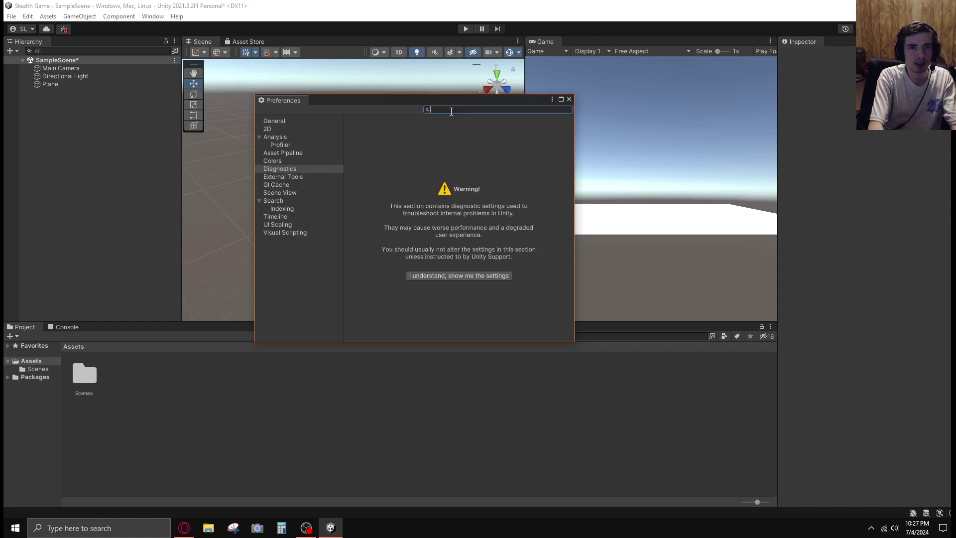
click(275, 121)
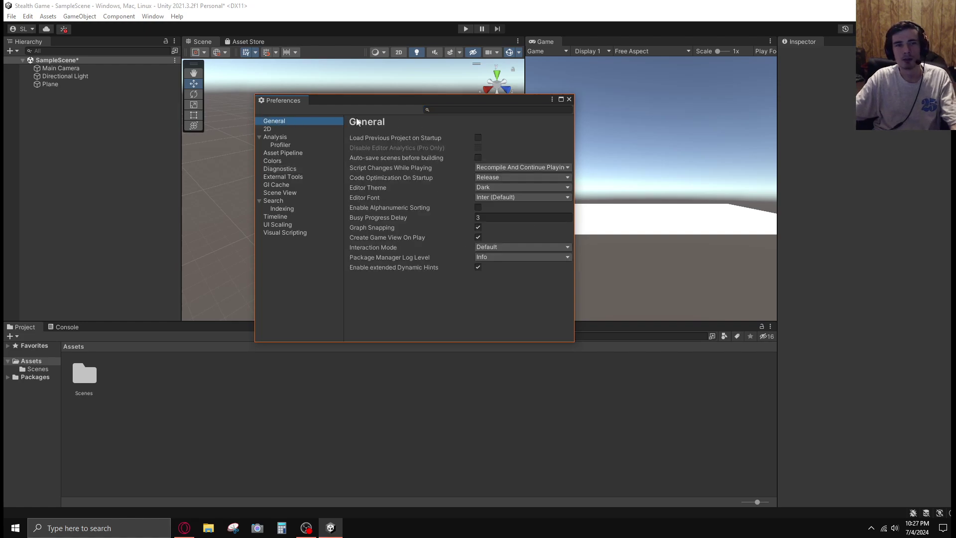
click(569, 98)
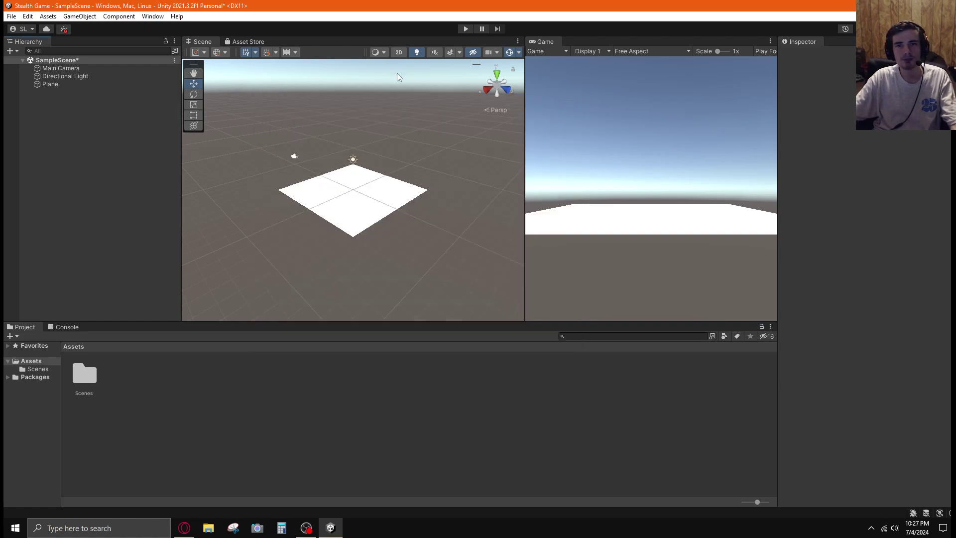
Step: Open the Shortcuts manager and view the 3D Viewport category of commands
click(30, 16)
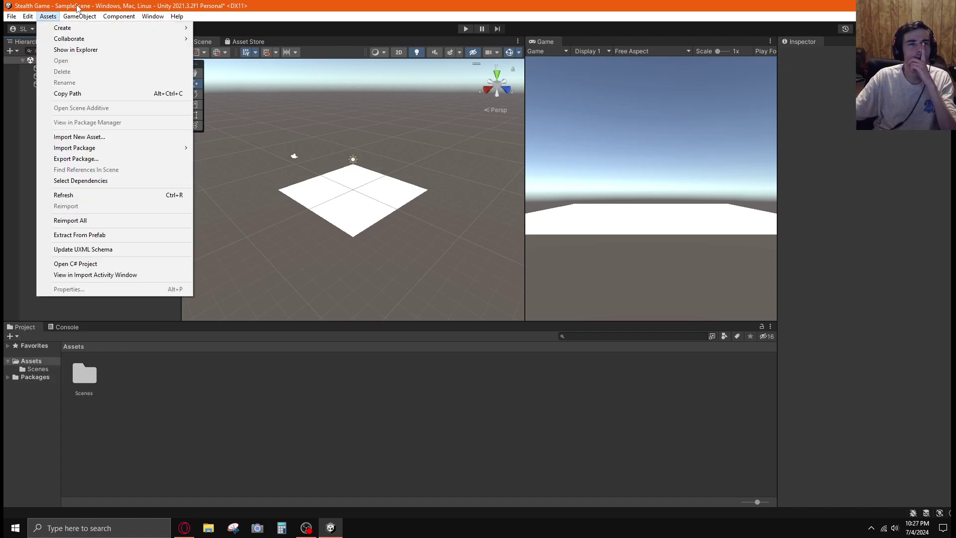
click(133, 7)
right_click(133, 6)
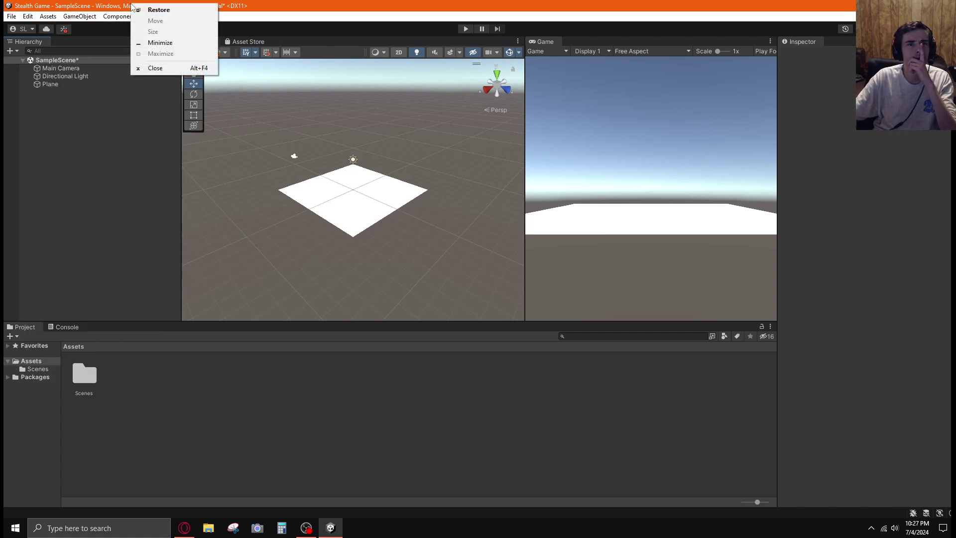
click(28, 17)
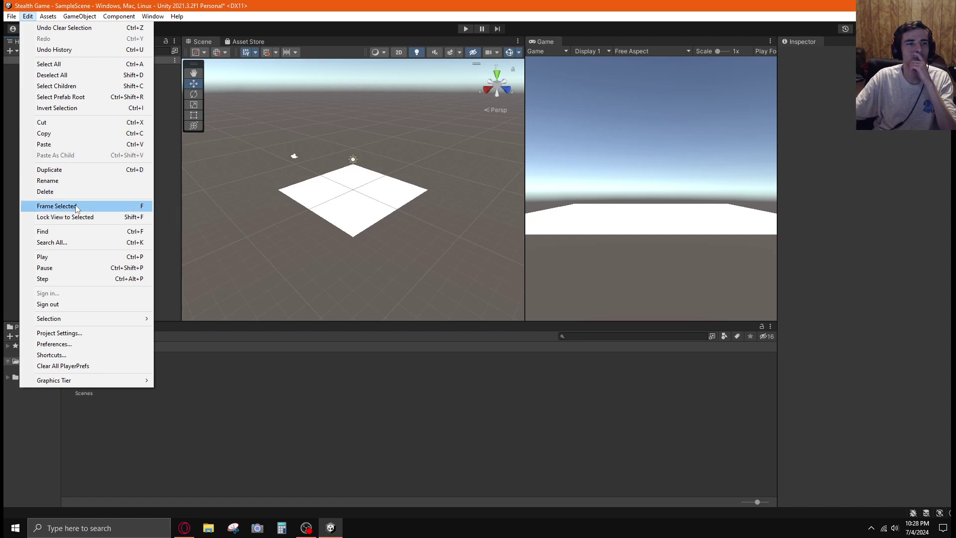
click(81, 352)
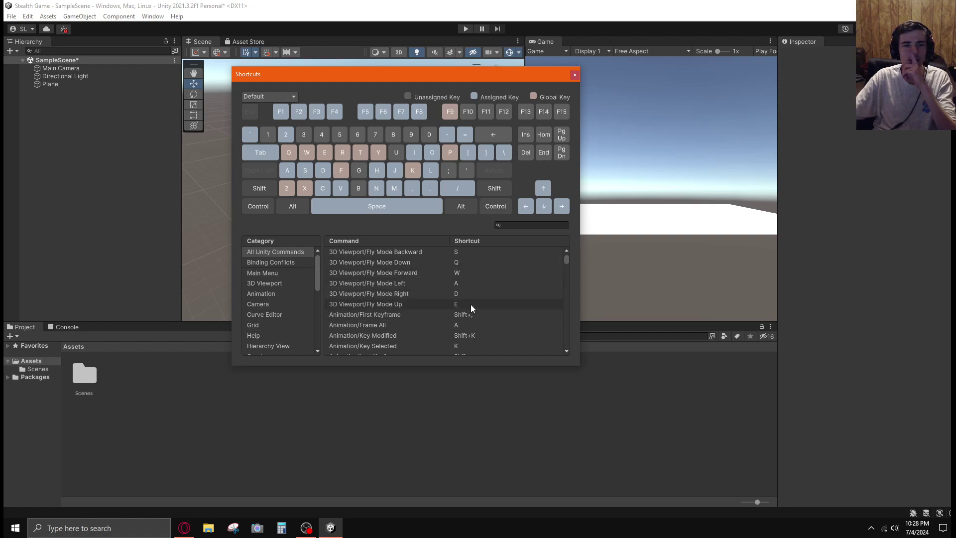
click(269, 285)
scroll(270, 298, down, 1)
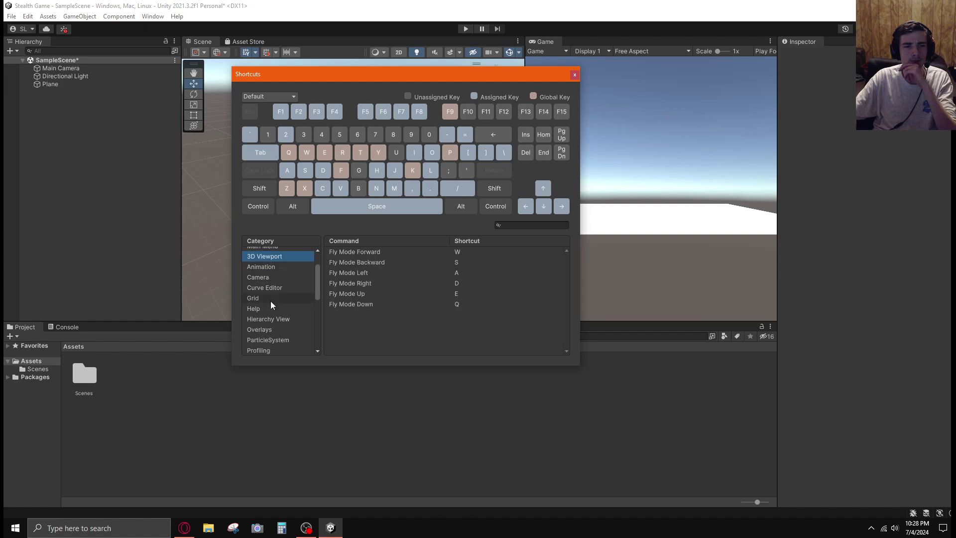
drag(316, 288, 315, 266)
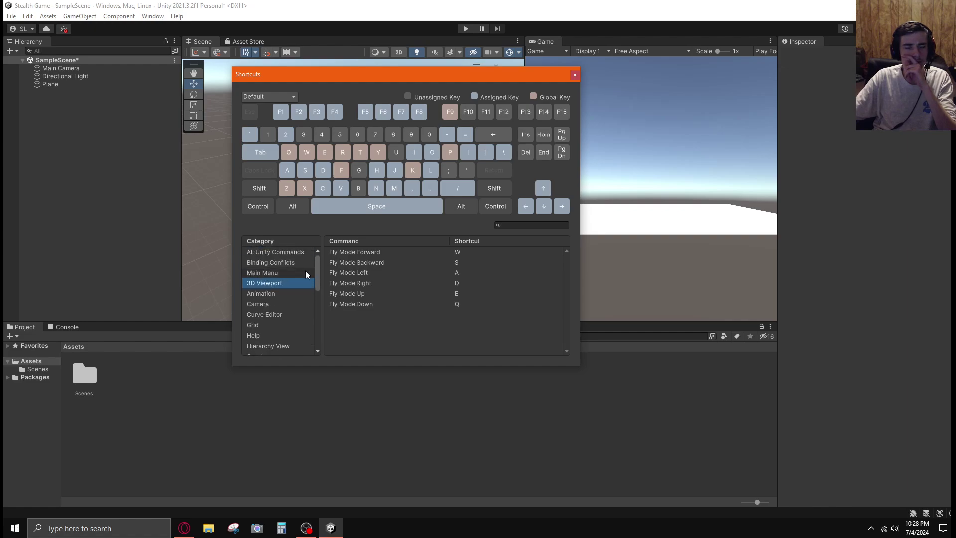
Step: View the Main Menu and Binding Conflicts shortcut categories, and look through the All Unity Commands list
click(301, 272)
click(299, 263)
click(294, 253)
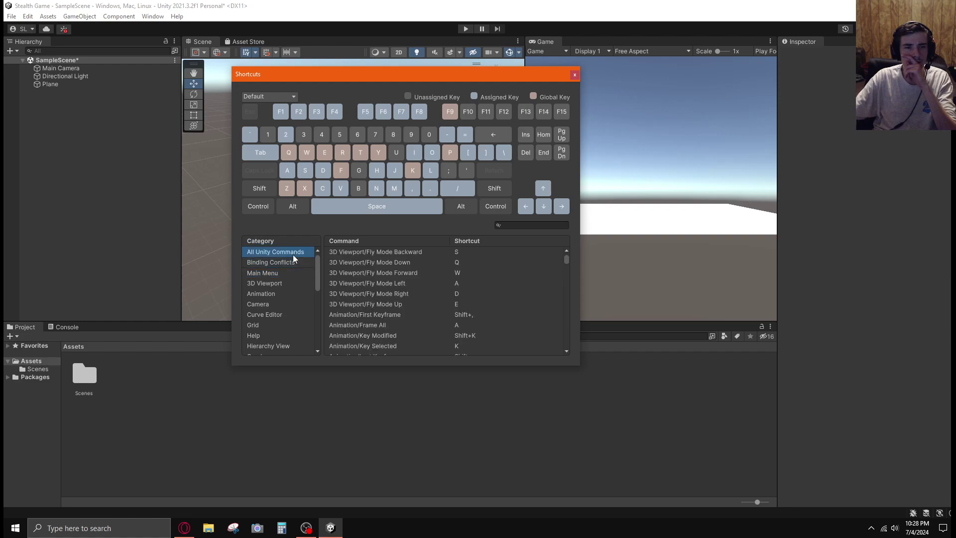
click(293, 262)
click(301, 253)
scroll(482, 294, down, 2)
drag(569, 260, 566, 262)
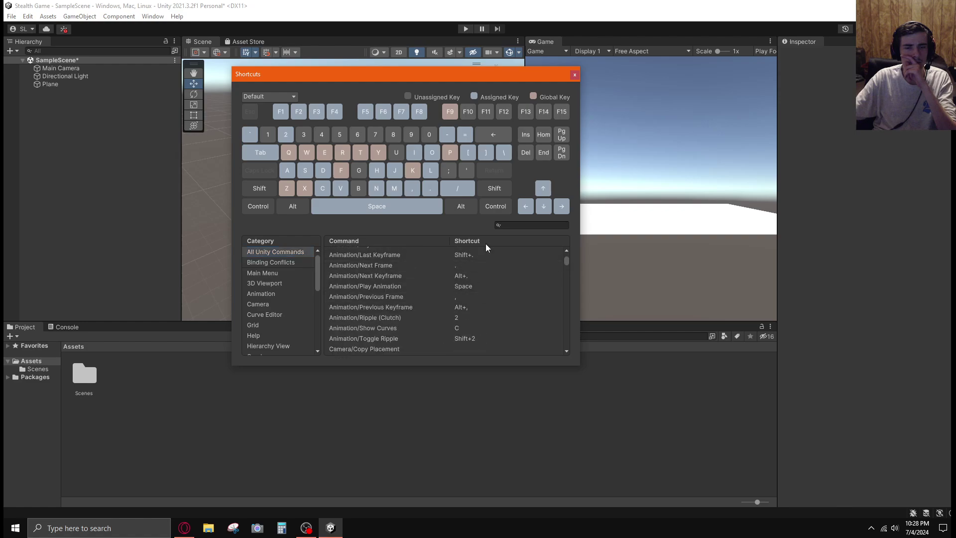
Step: Search the shortcuts for "scal" to find the Scale tool's key, clear the search and close the Shortcuts manager
click(517, 225)
text(scal)
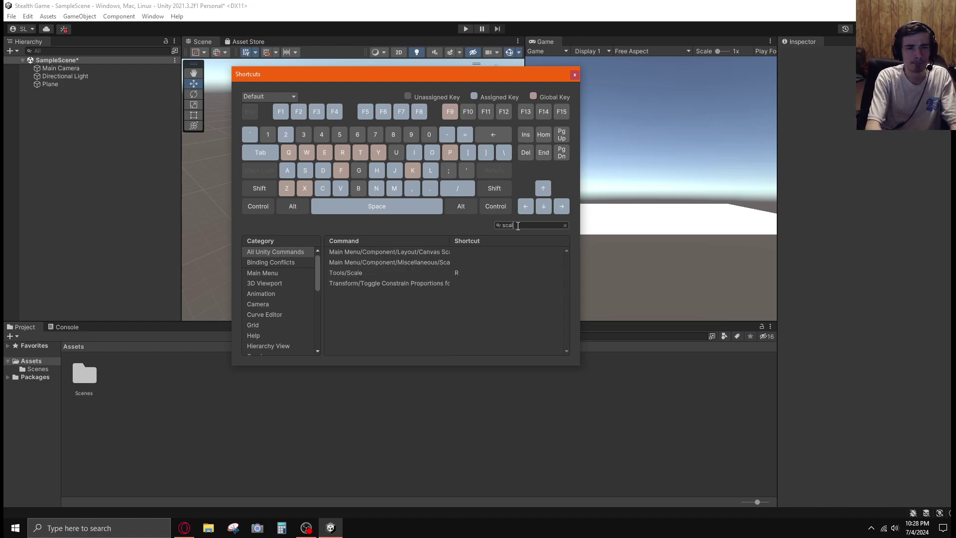
key(BackSpace)
key(BackSpace)
key(BackSpace)
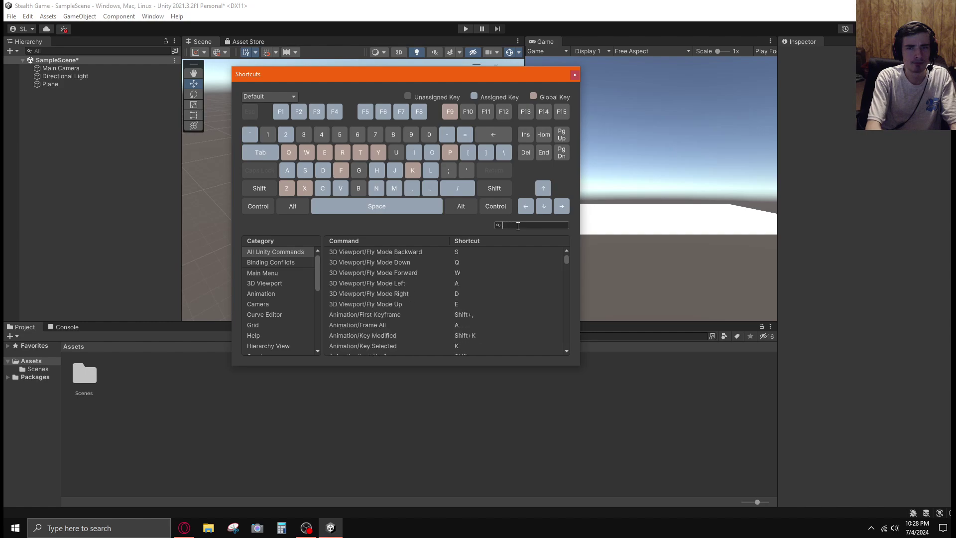
text(scla)
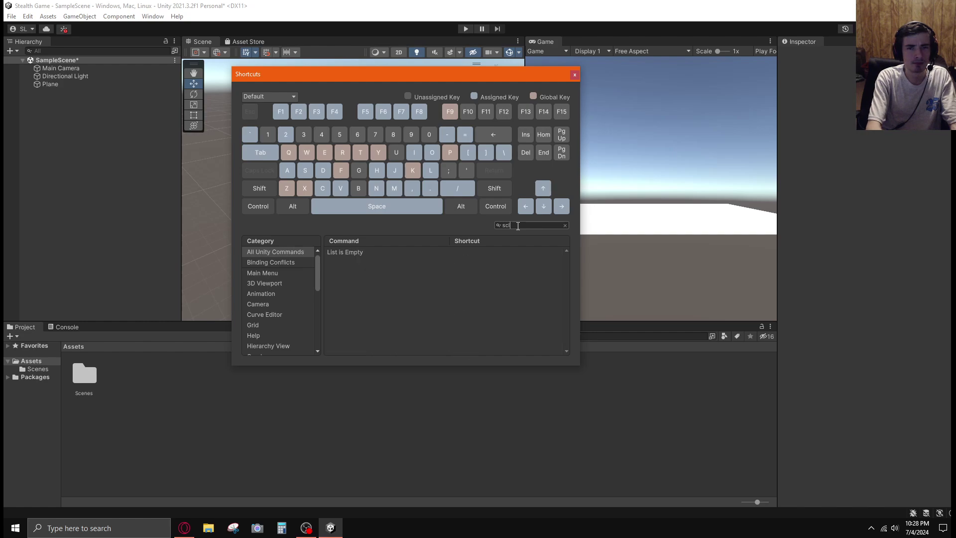
key(BackSpace)
text(al)
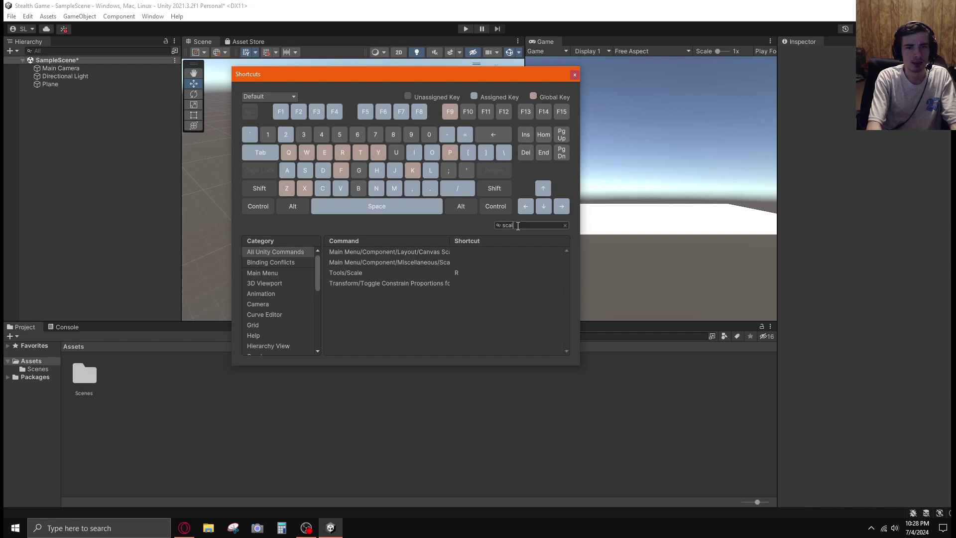
key(BackSpace)
key(BackSpace)
key(BackSpace)
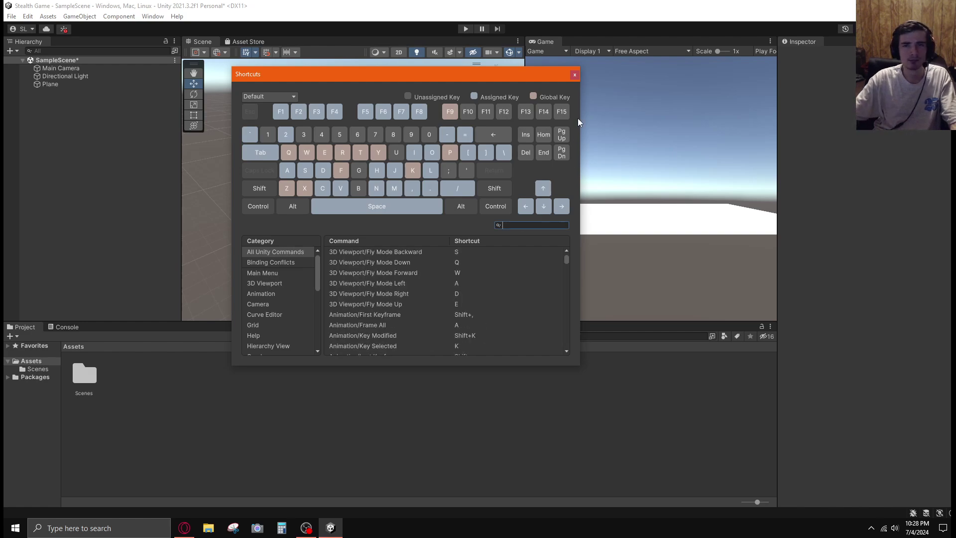
click(576, 73)
Step: Select the plane in the scene, try the Scale and Hand tools on it, and switch back to the Move tool
click(337, 206)
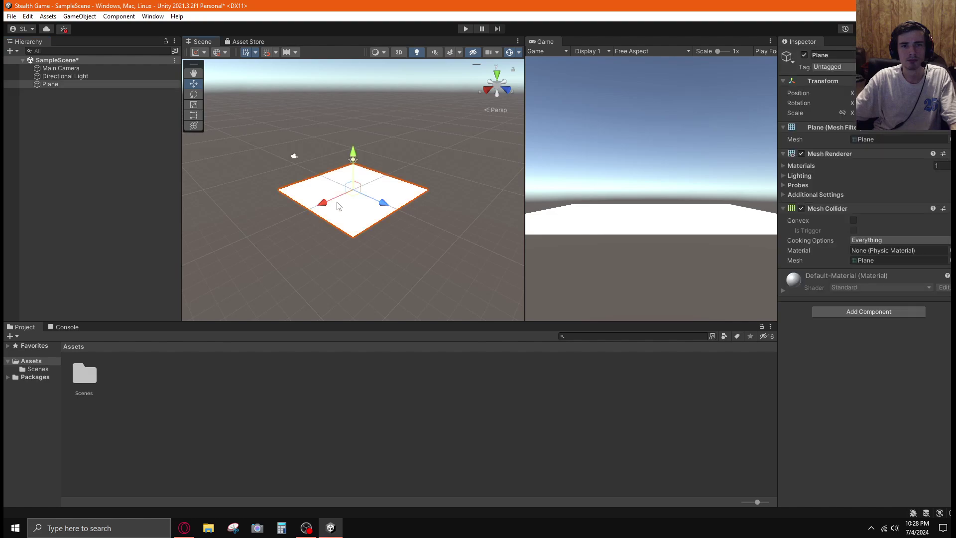
key(r)
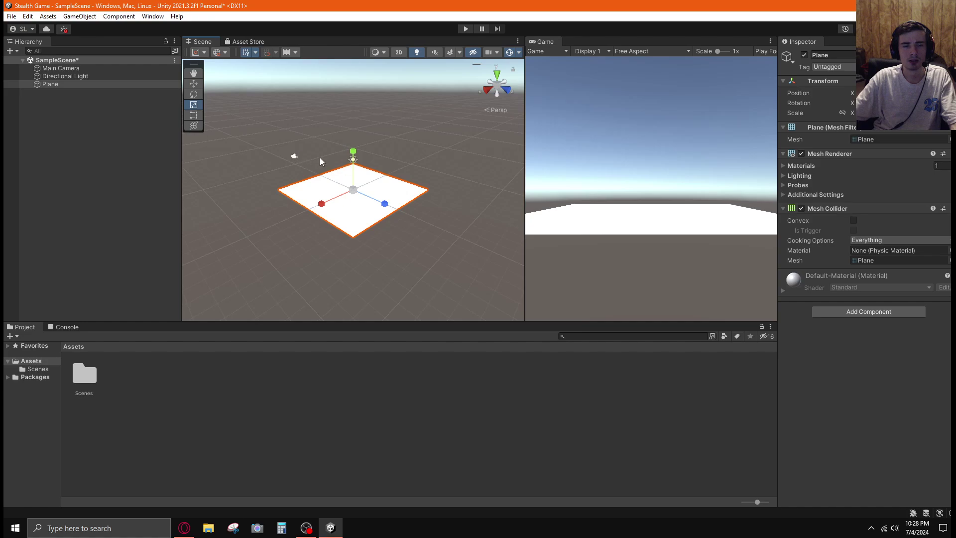
key(q)
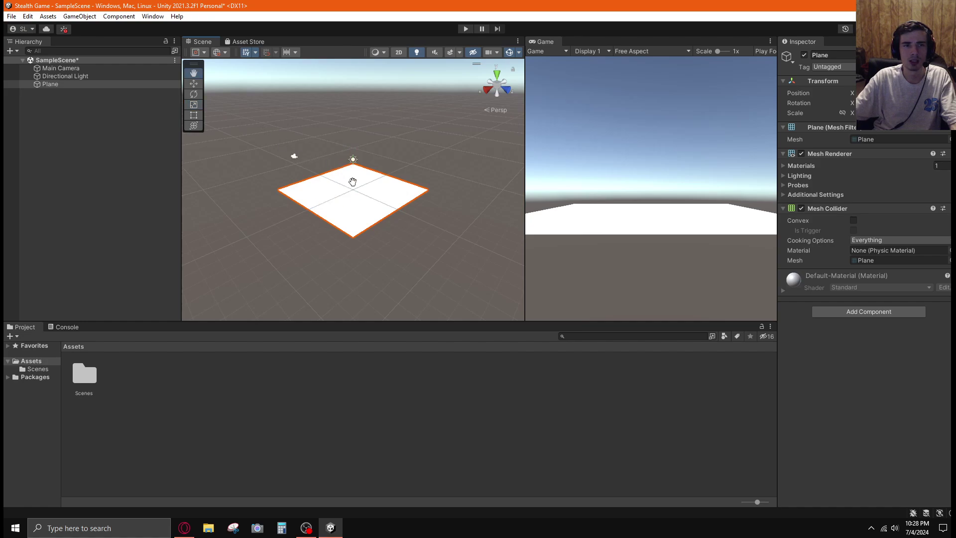
click(194, 83)
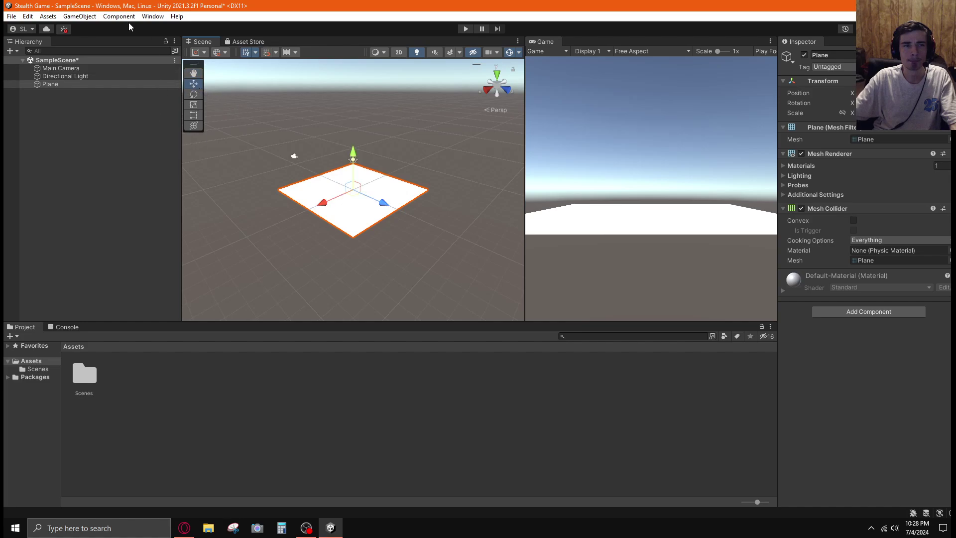
click(11, 15)
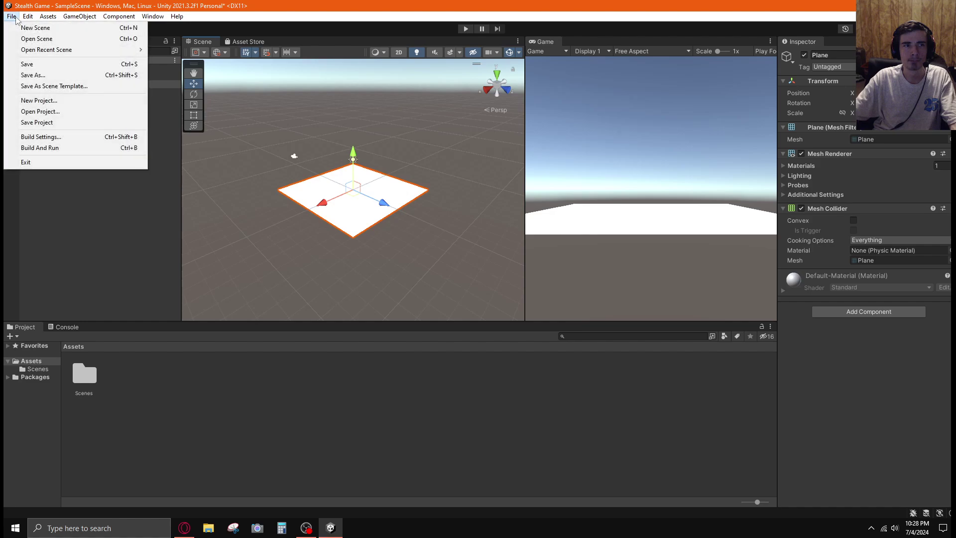
mouse_move(28, 16)
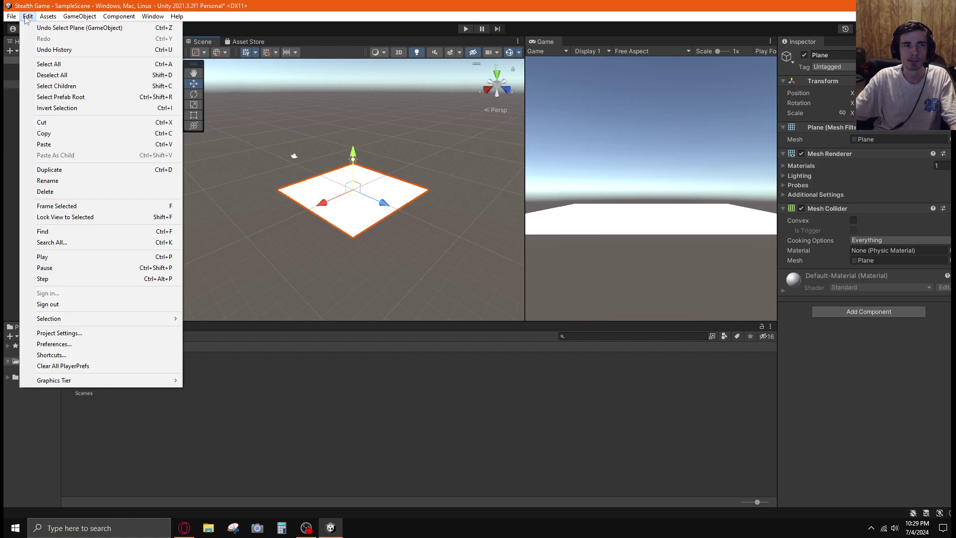
Step: Search the Unity shortcuts for "move" to find the Move tool's key, start a second search, clear it and close the Shortcuts manager
click(52, 355)
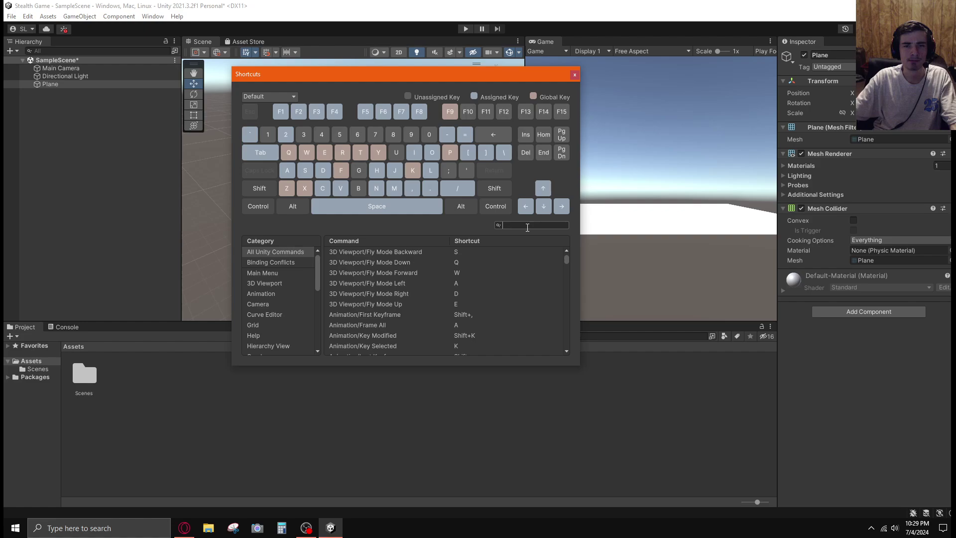
text(move)
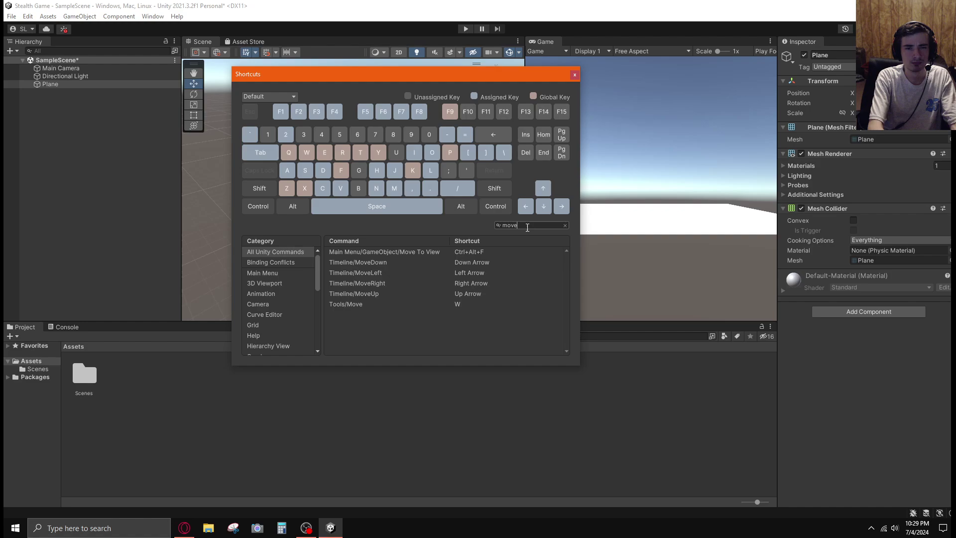
key(BackSpace)
key(BackSpace)
key(BackSpace)
key(BackSpace)
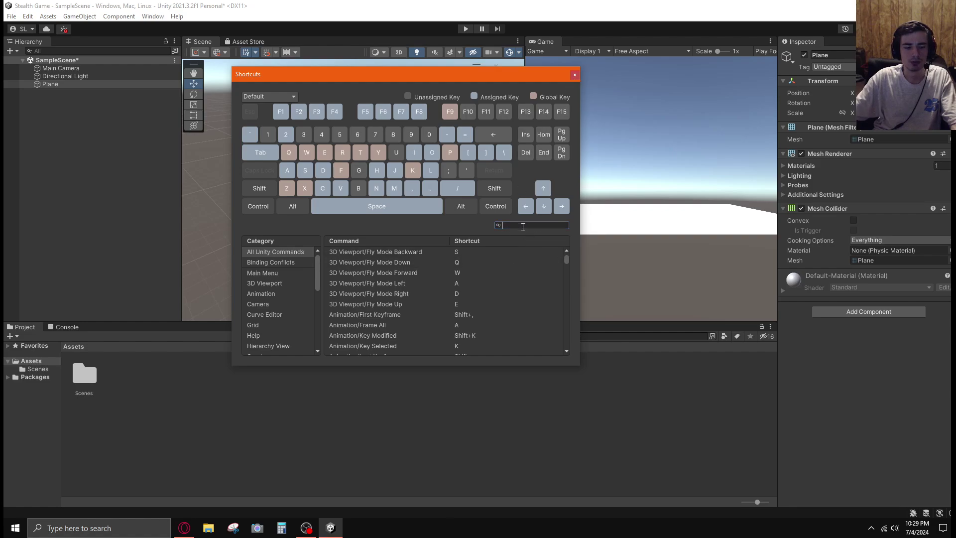
text(ro)
key(BackSpace)
key(BackSpace)
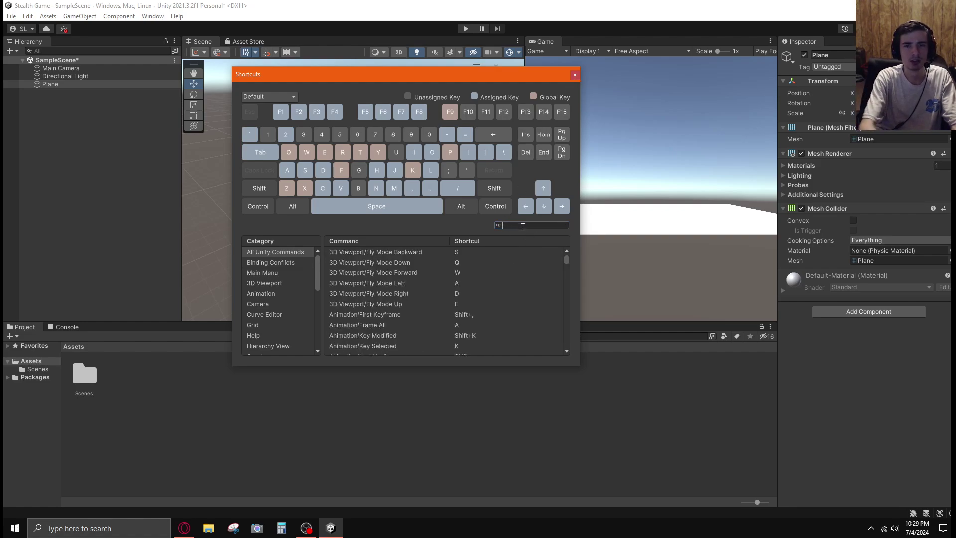
click(574, 76)
Step: Switch to the Scale tool and enlarge the ground plane uniformly on all axes until it fills most of the Scene view
key(e)
key(r)
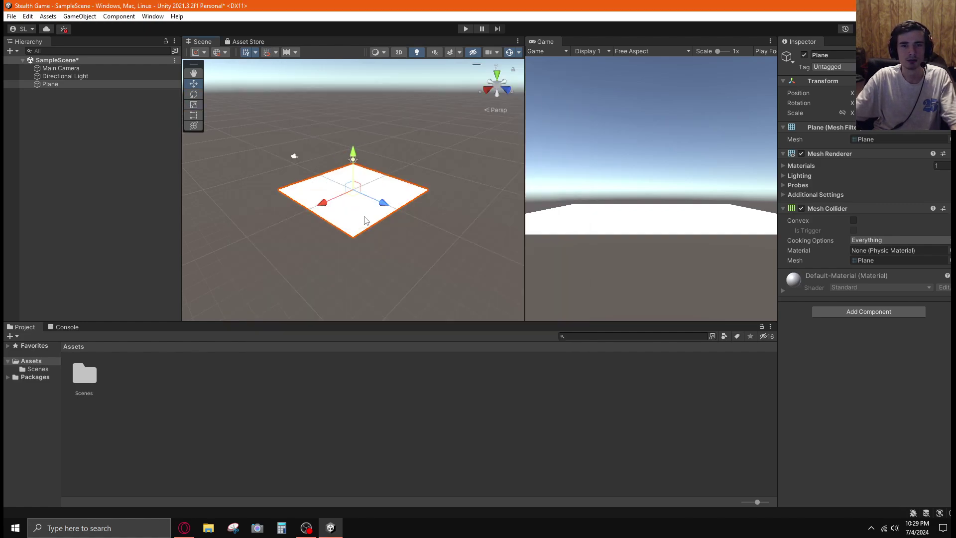
mouse_move(385, 204)
mouse_down()
mouse_move(458, 258)
mouse_move(383, 205)
mouse_move(413, 209)
mouse_move(393, 209)
mouse_up()
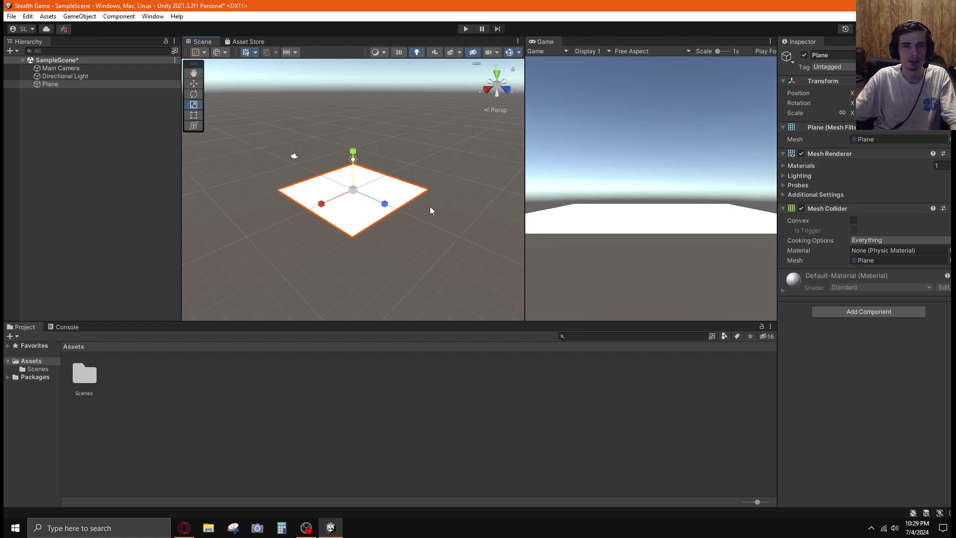
click(431, 210)
click(393, 206)
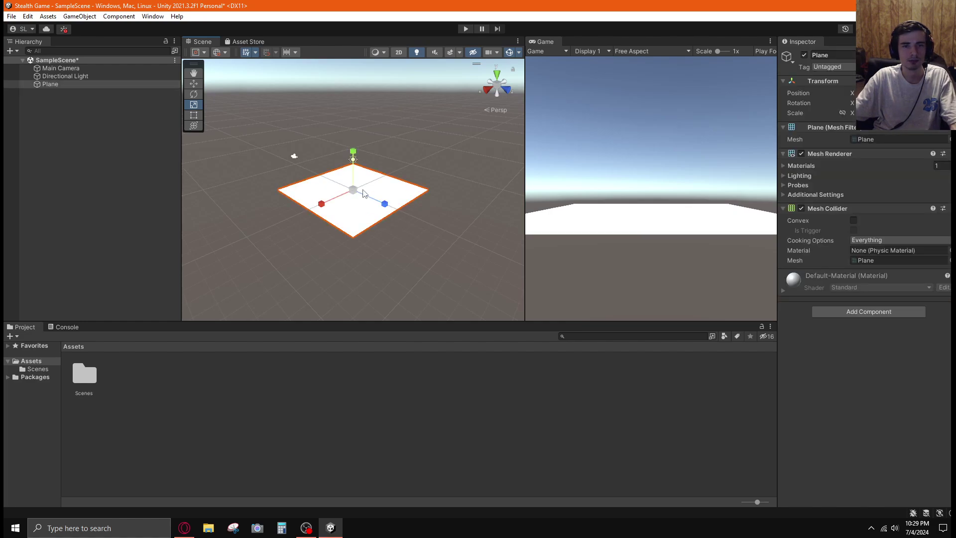
drag(354, 190, 352, 229)
drag(353, 189, 359, 159)
Step: Switch to the browser, play the opening seconds of the stealth game 1/3 tutorial video, pause it and return to Unity
key(alt+Tab)
key(alt+Tab)
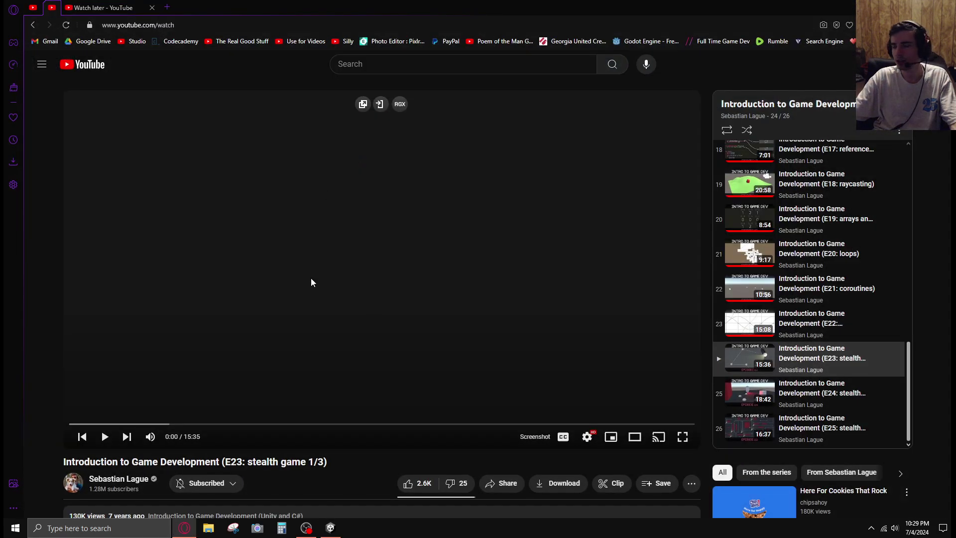
click(241, 335)
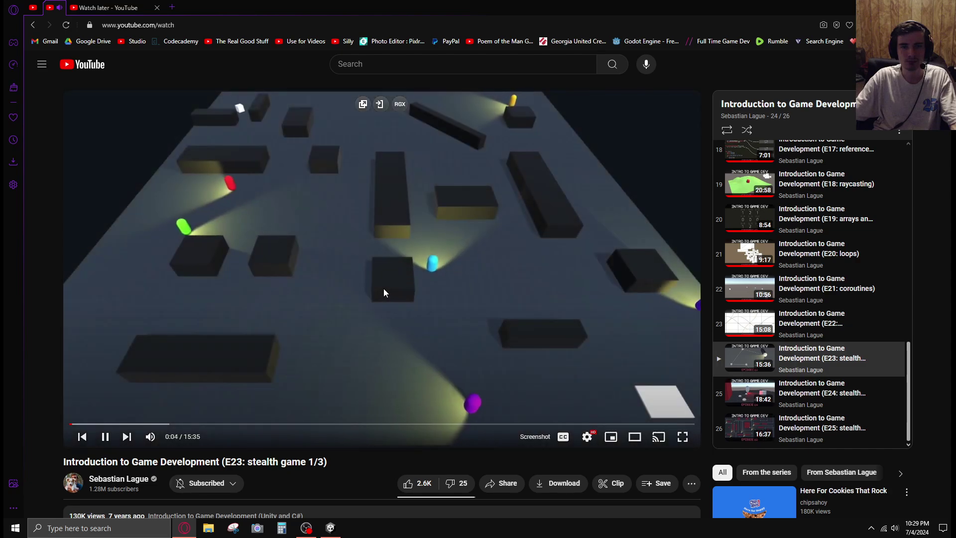
click(383, 288)
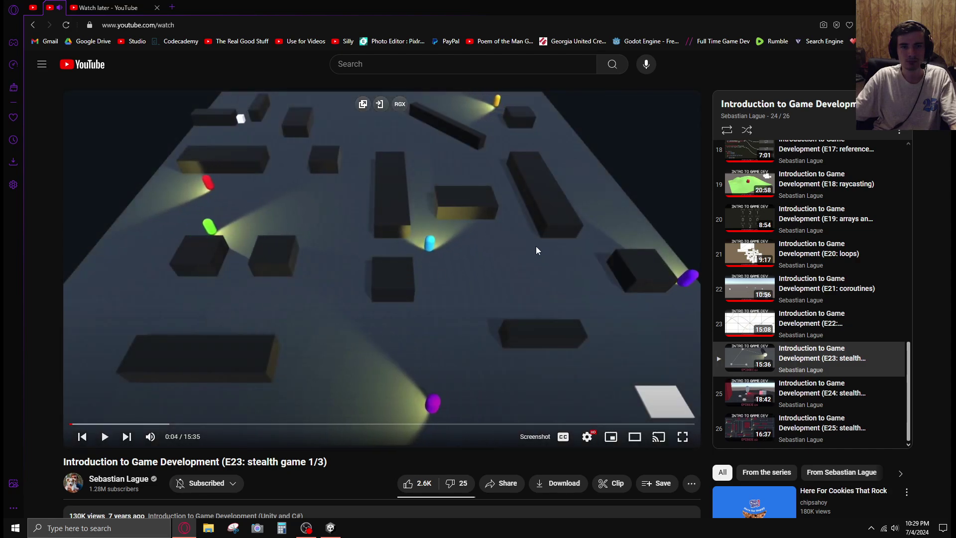
key(alt+Tab)
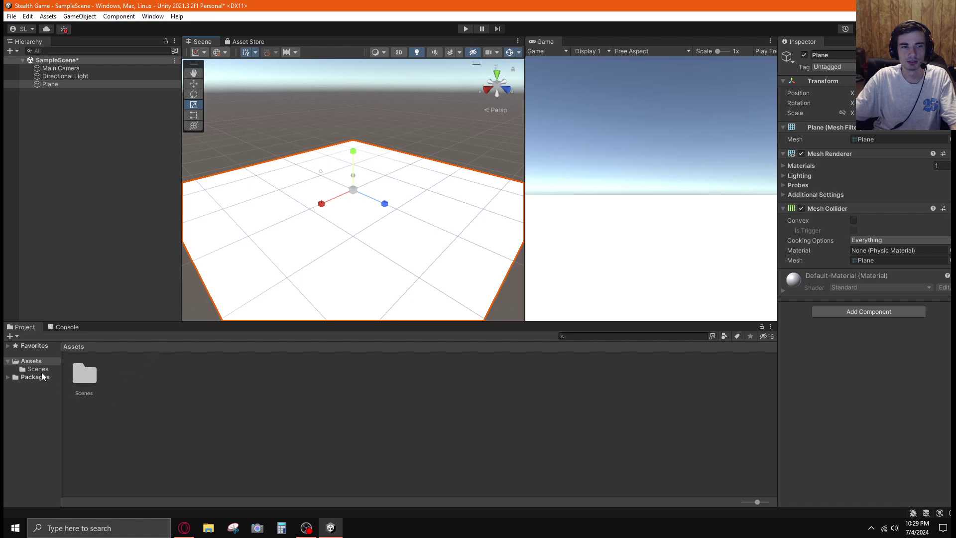
Step: Create a folder named Materials inside the project's Assets folder
right_click(131, 377)
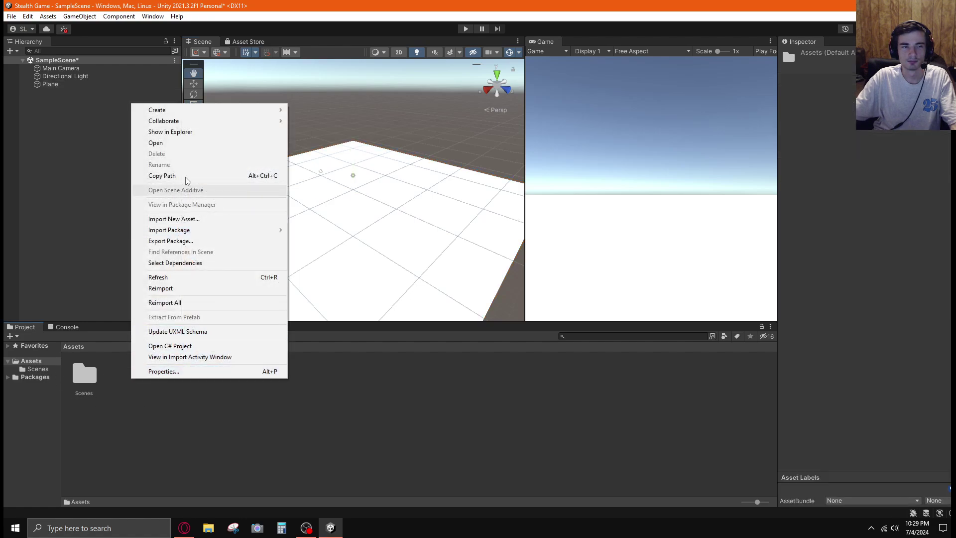
mouse_move(199, 110)
click(337, 77)
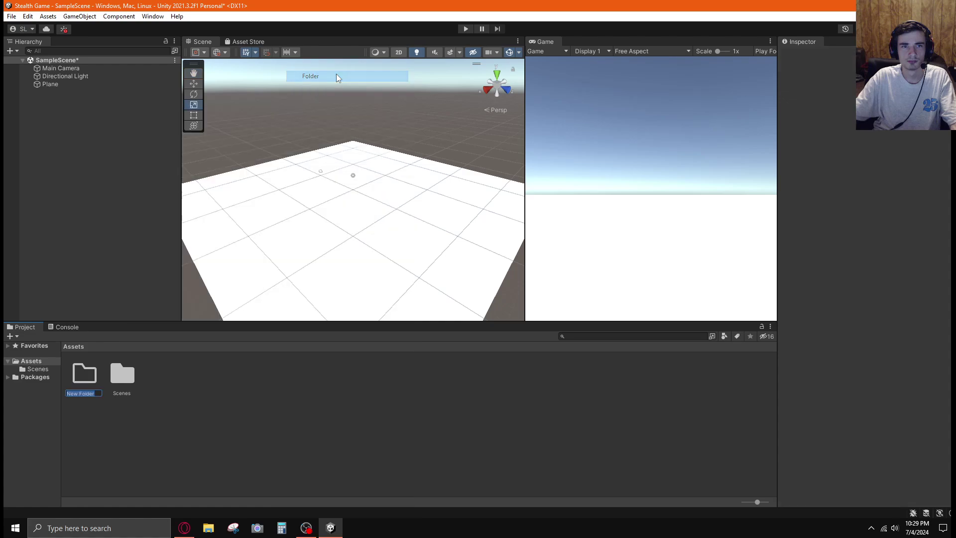
text(Mater)
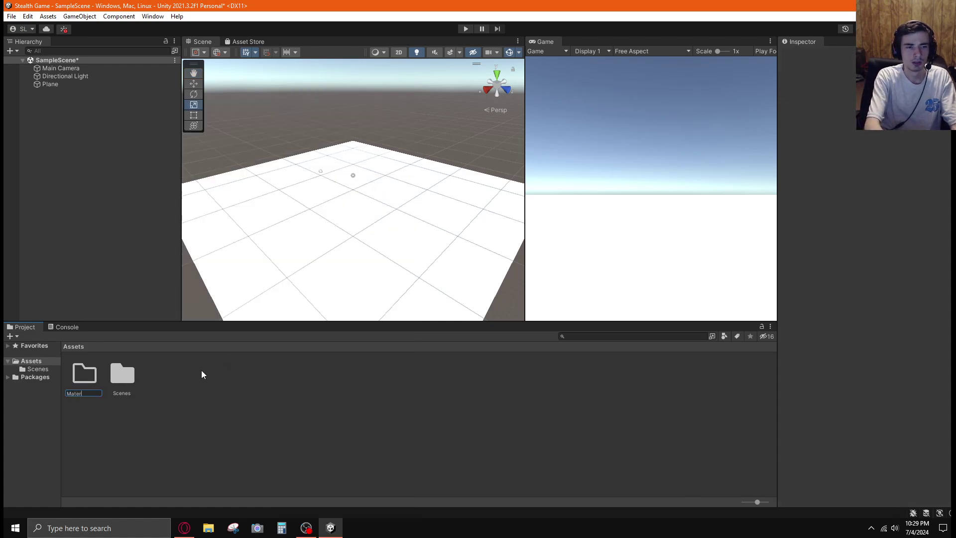
text(ials)
key(Return)
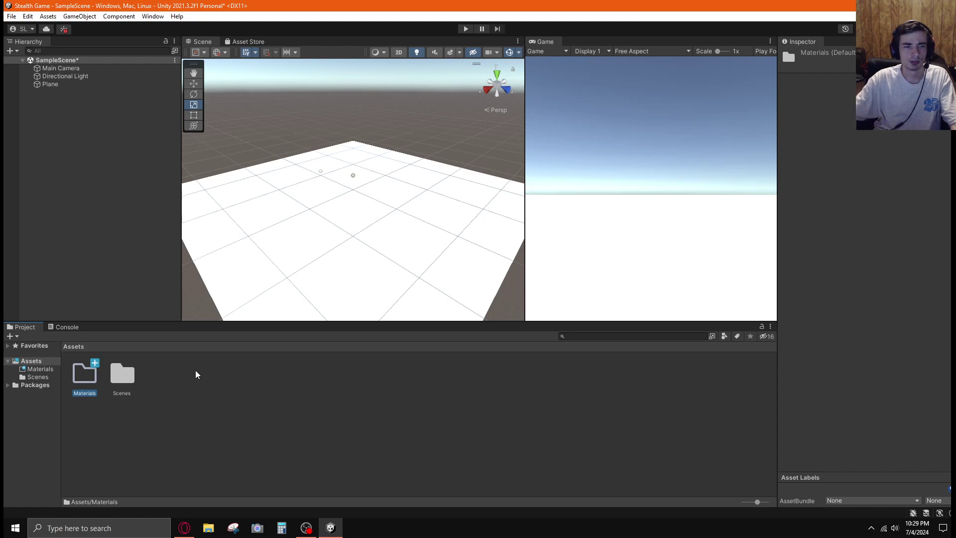
Step: Look through the new Materials folder and the Scenes folder, and go back to the Assets folder
double_click(97, 381)
right_click(138, 376)
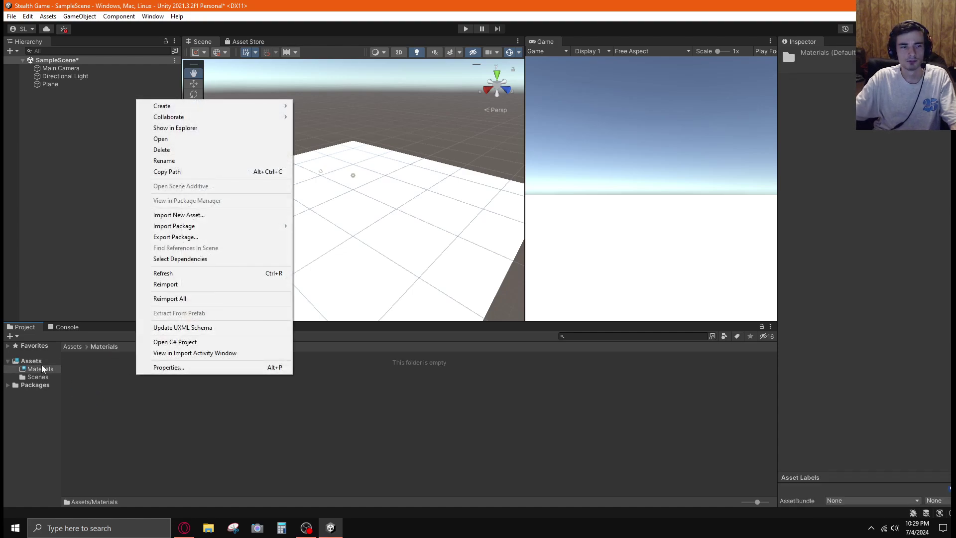
click(41, 369)
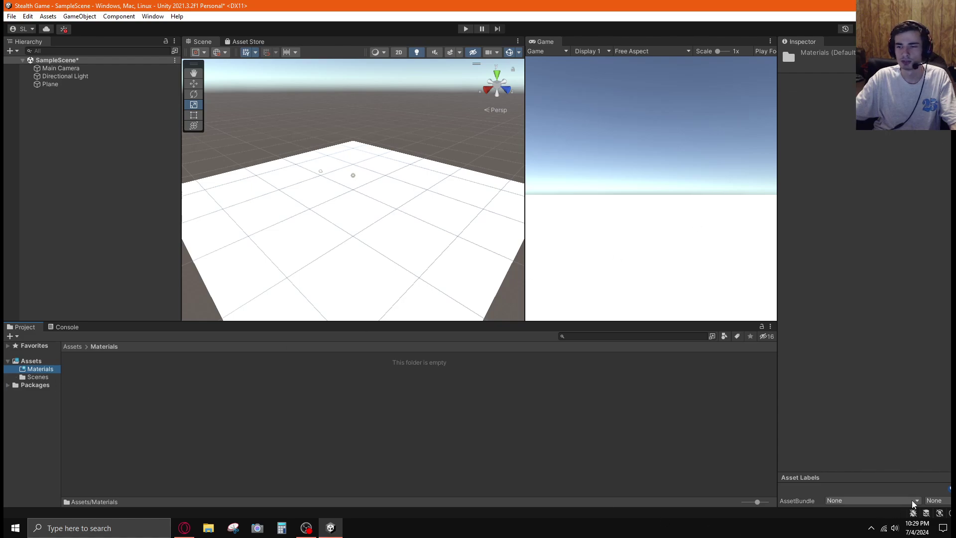
click(35, 377)
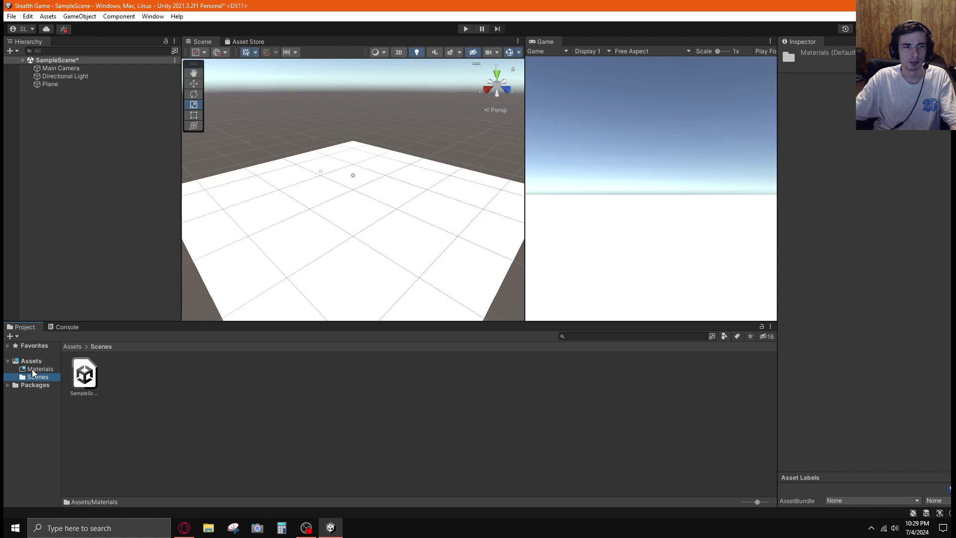
click(32, 371)
click(30, 361)
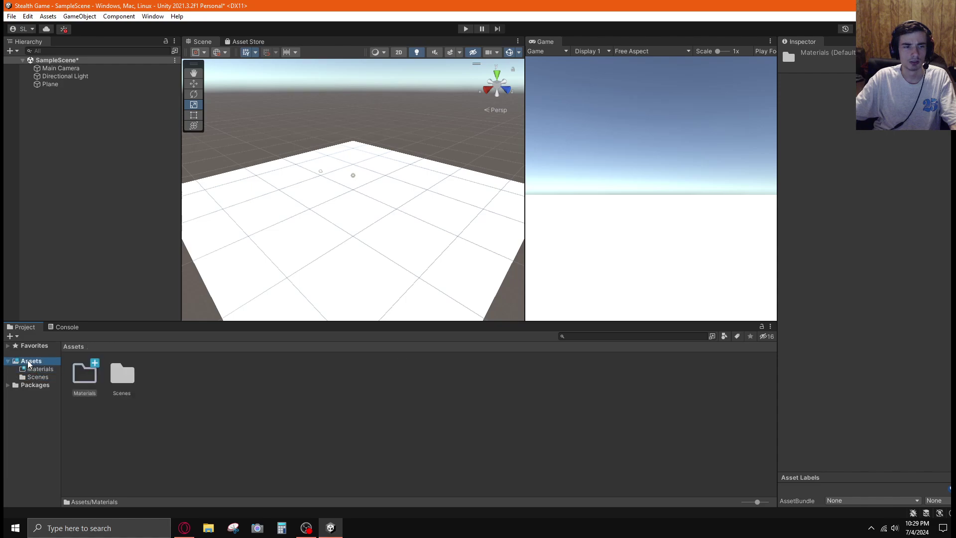
Step: Open the Materials folder and create a new material in it, keeping the default name
click(96, 366)
double_click(84, 379)
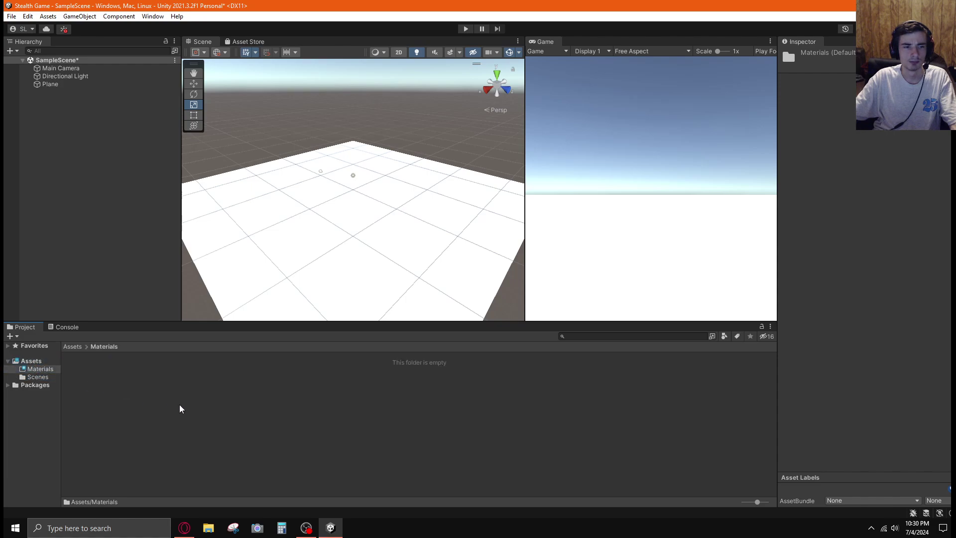
right_click(179, 400)
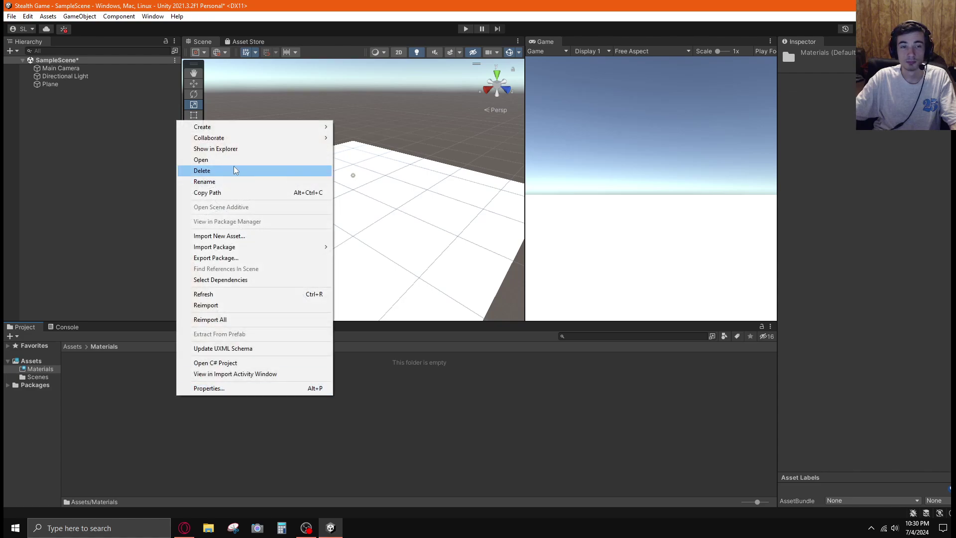
mouse_move(235, 128)
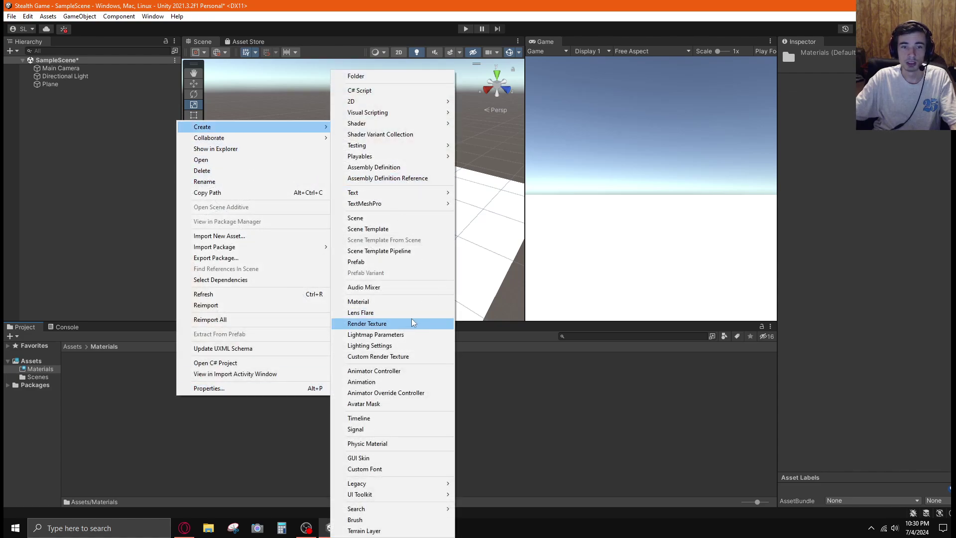
click(399, 303)
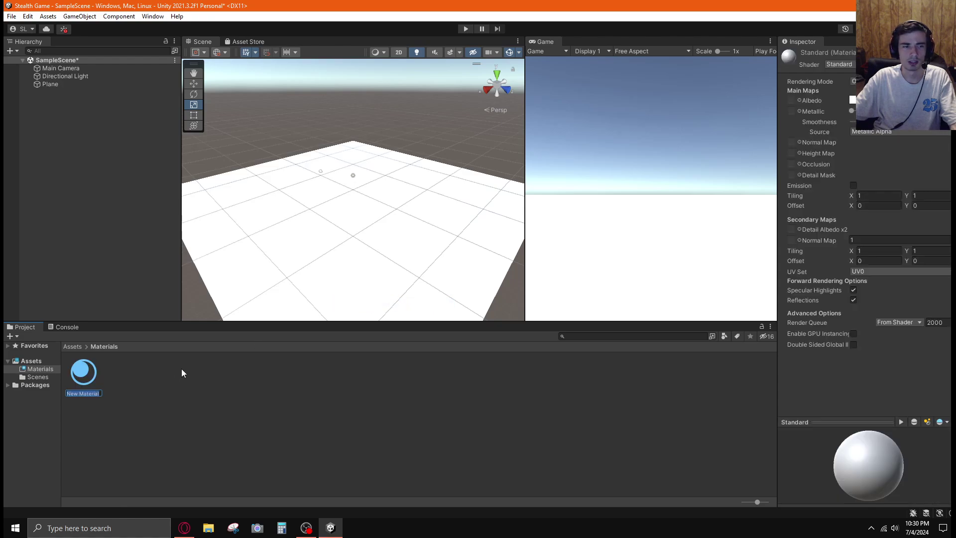
Step: Set the new material's Albedo colour to grey 666666 and apply the material to the plane in the scene
click(853, 100)
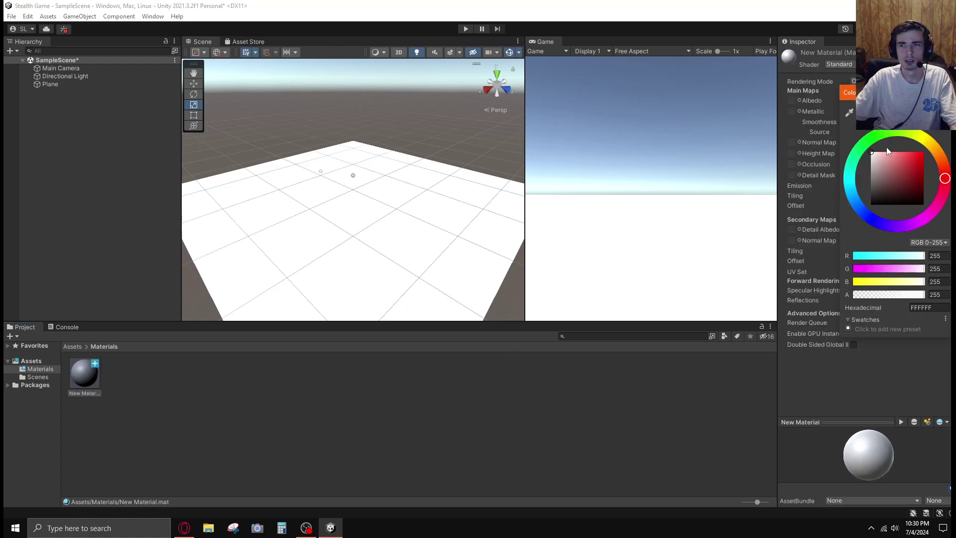
click(909, 185)
mouse_move(910, 187)
mouse_down()
mouse_move(871, 171)
mouse_move(856, 183)
mouse_up()
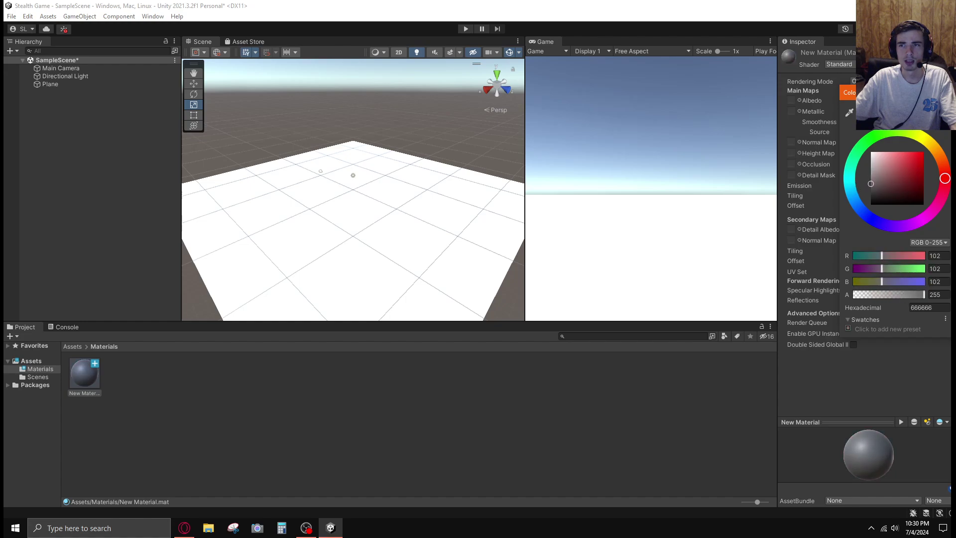
click(424, 277)
drag(84, 372, 262, 278)
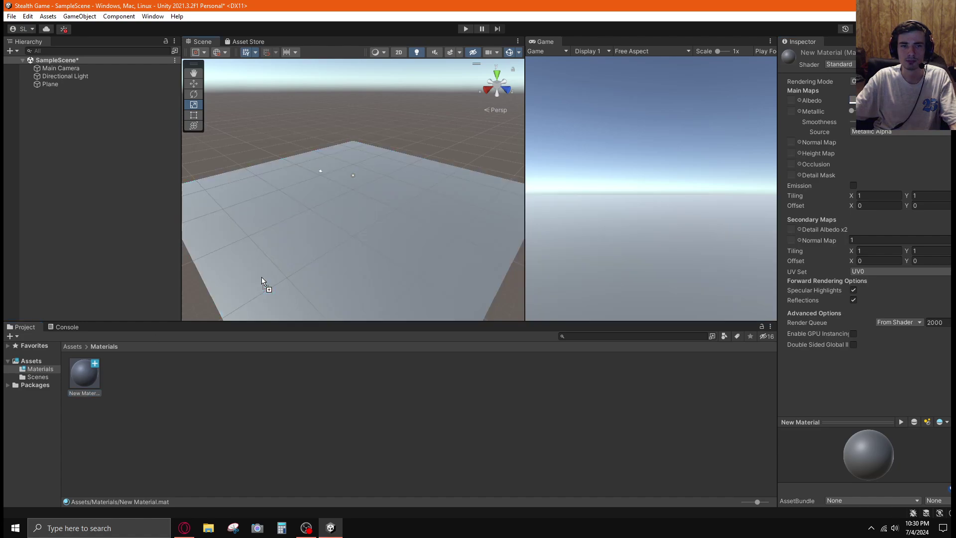
right_drag(425, 278, 408, 134)
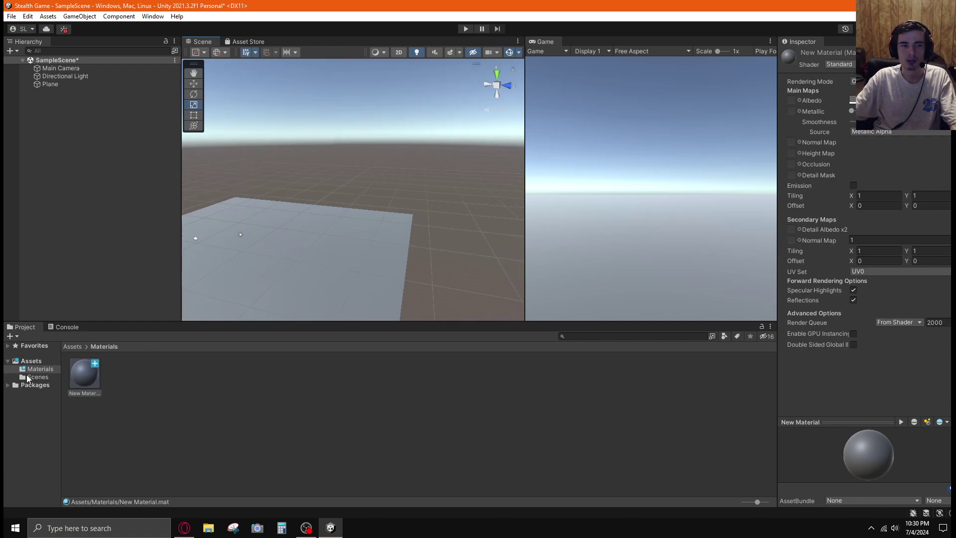
Step: Reopen the Materials folder, view the new material's settings and asset label choices without assigning one, and return to the Assets folder
click(31, 361)
click(96, 365)
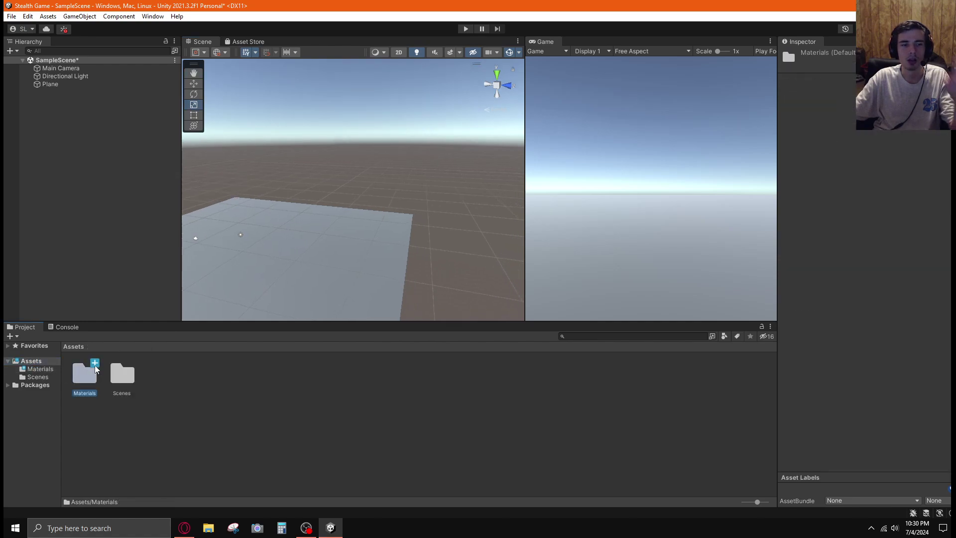
double_click(87, 363)
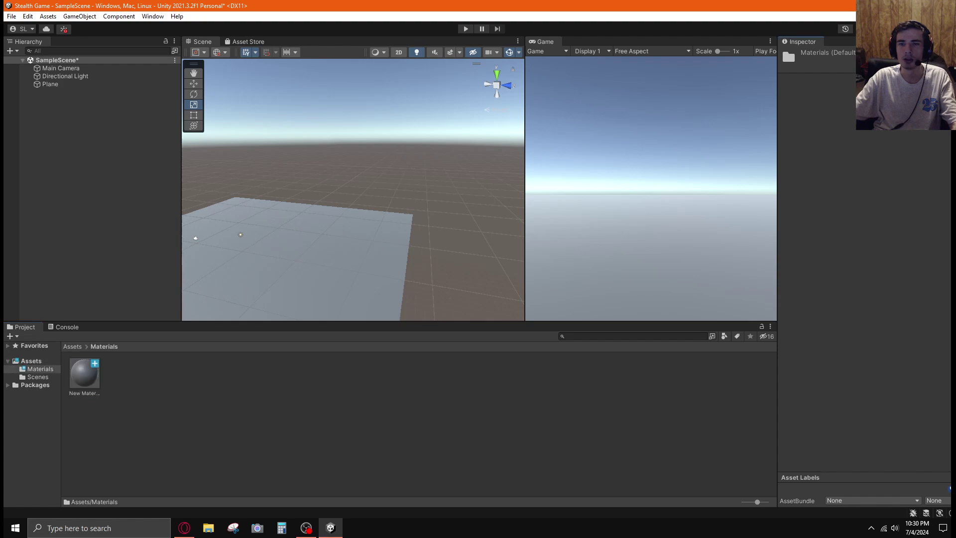
click(85, 373)
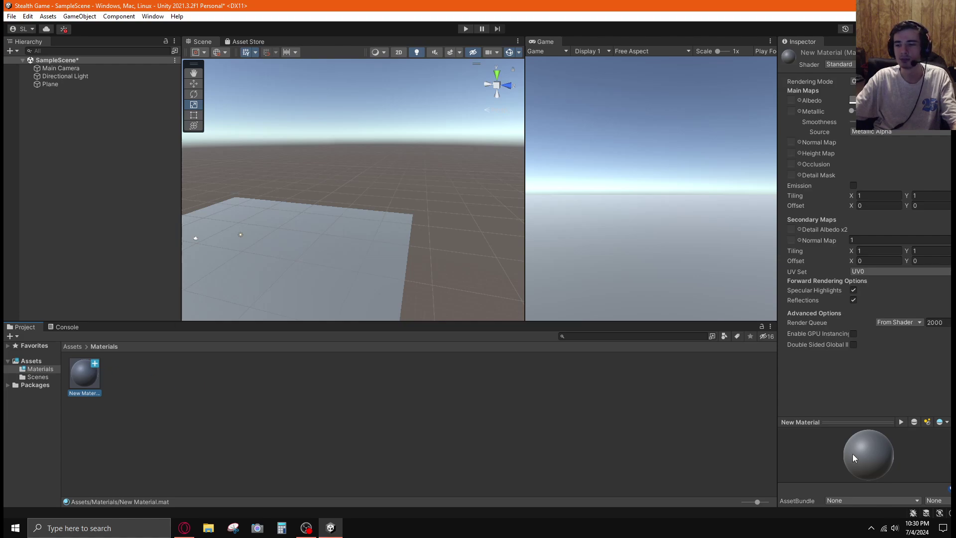
click(948, 489)
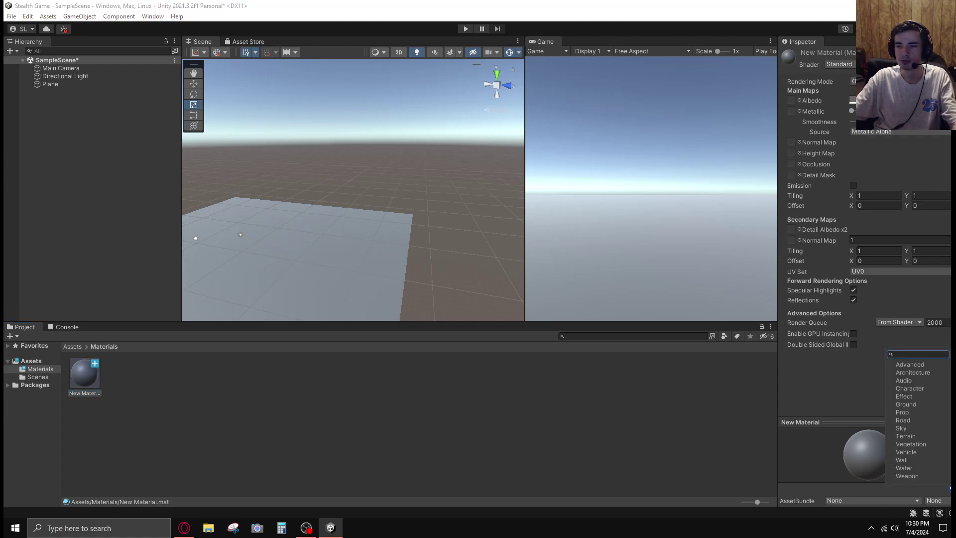
key(Up)
key(Escape)
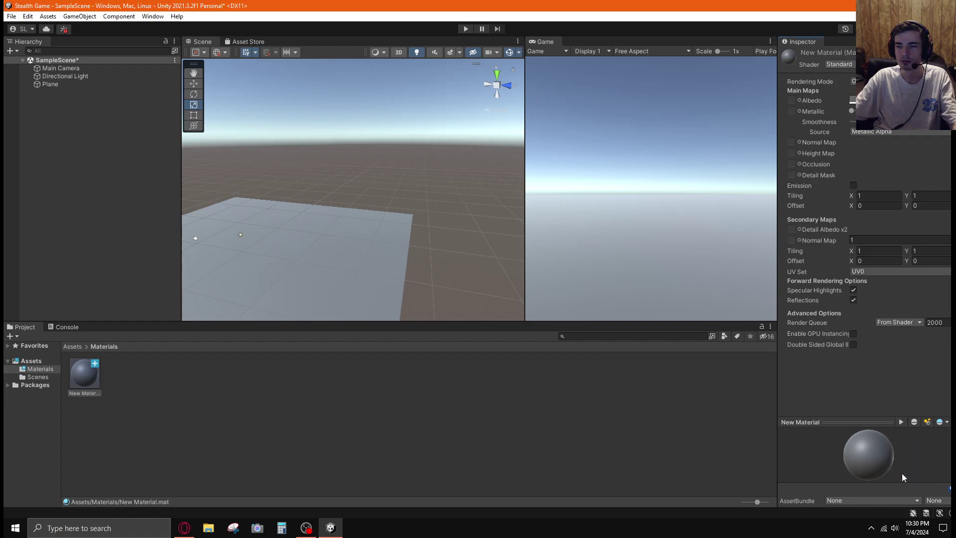
click(38, 377)
click(31, 361)
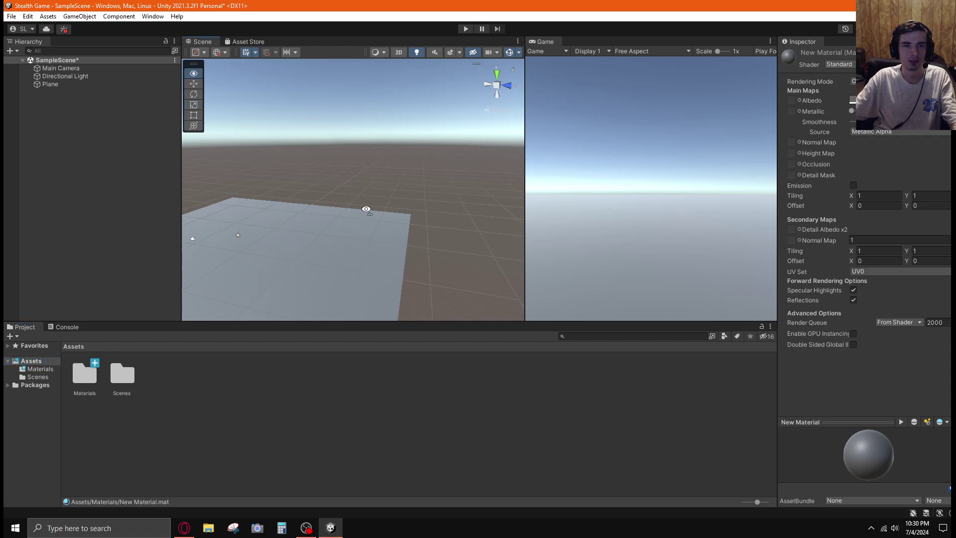
Step: Select the main camera, raise it well above the plane and move it back behind the plane's edge
right_drag(365, 209, 115, 119)
click(65, 68)
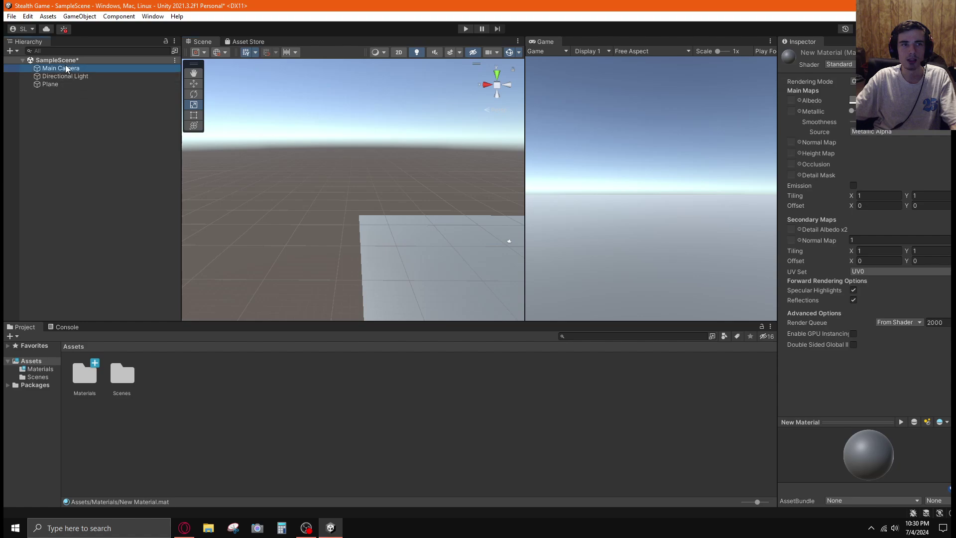
right_drag(411, 237, 439, 226)
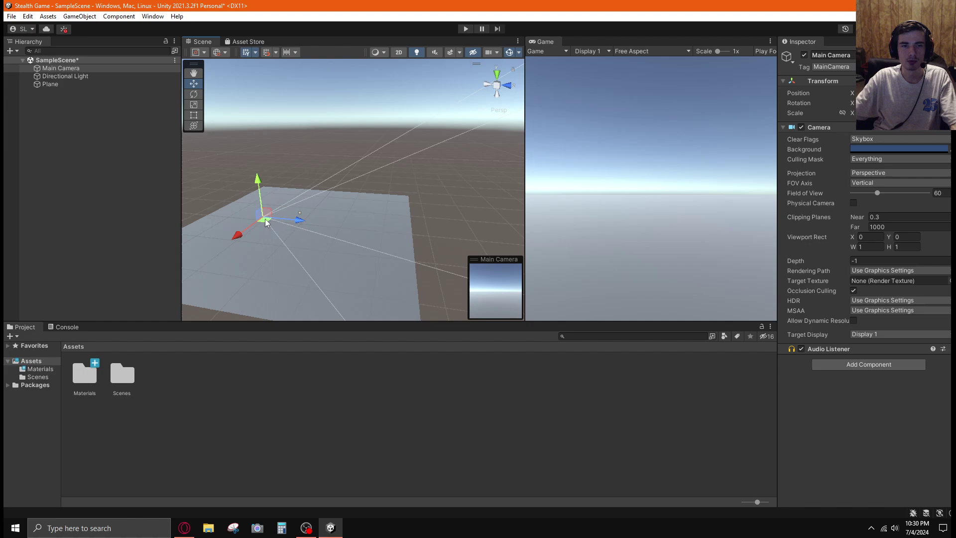
drag(259, 185, 249, 97)
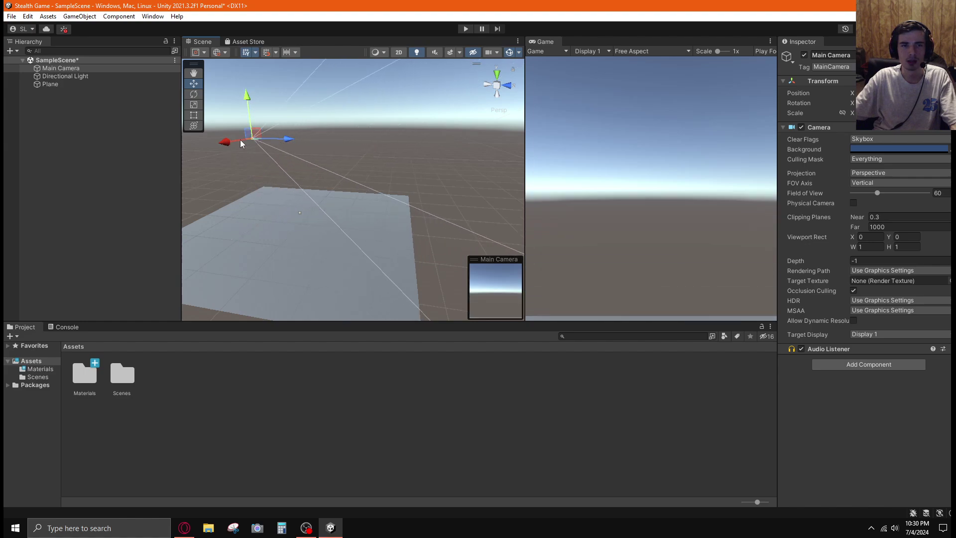
drag(288, 146, 191, 139)
key(f)
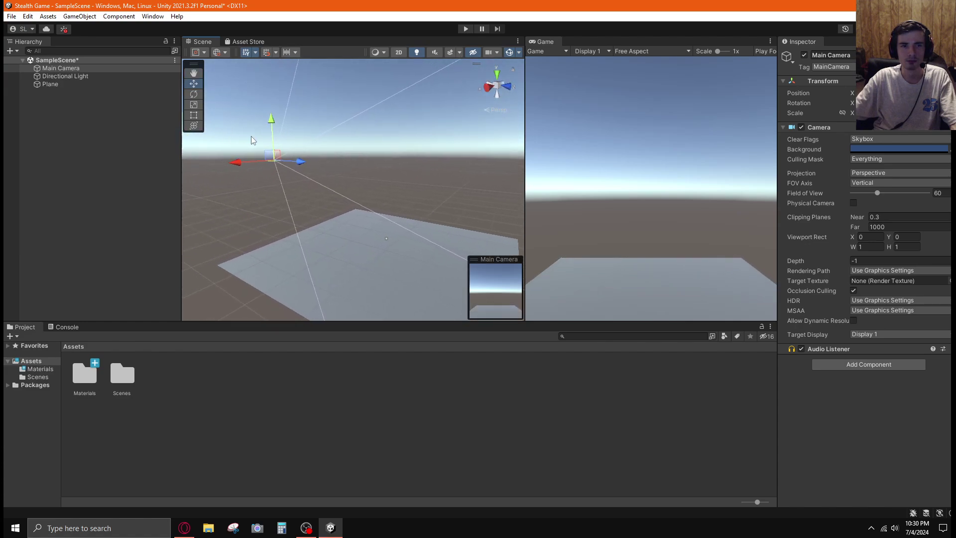
Step: Tilt the main camera down toward the plane, compare with the stealth game video in the browser, and return to Unity
key(e)
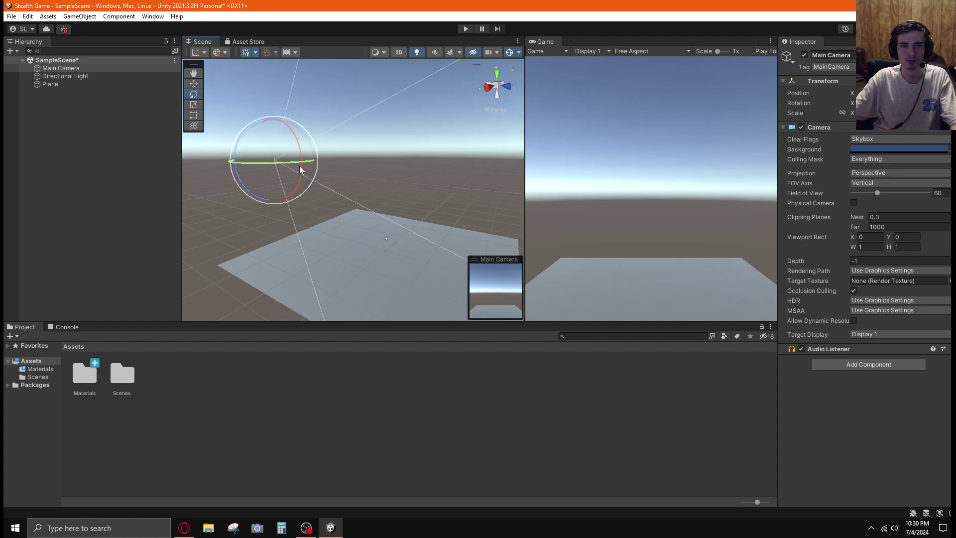
drag(301, 175, 322, 244)
key(alt+Tab)
key(alt)
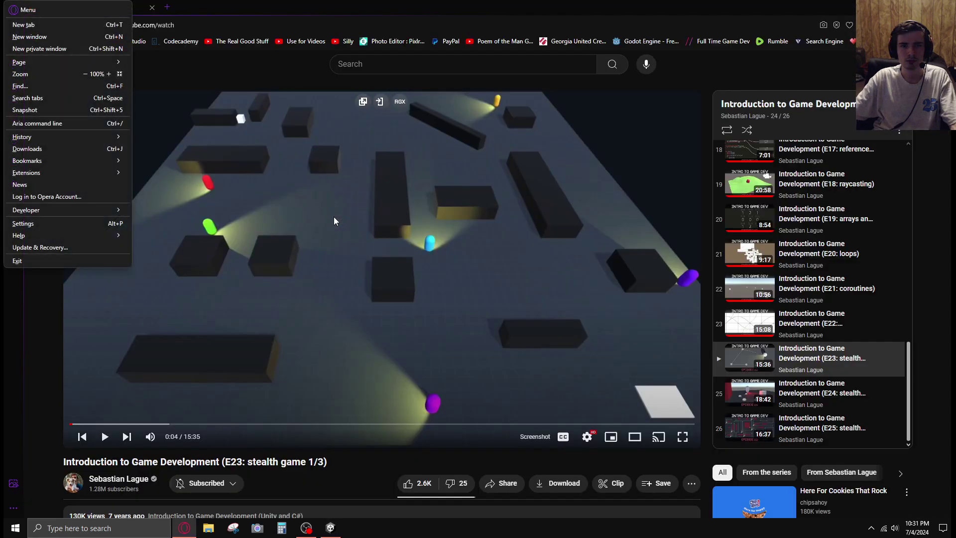
key(alt+Tab)
key(alt+Tab)
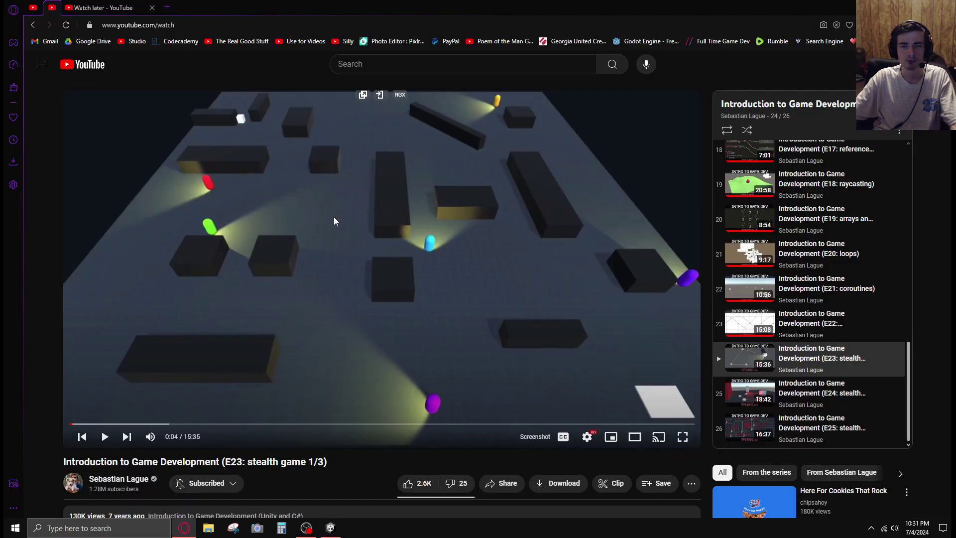
key(alt+Tab)
Step: Fine-tune the main camera's rotation, check the video's camera angle again in the browser, and switch back to Unity
drag(294, 193, 312, 190)
key(w)
key(e)
key(alt+Tab)
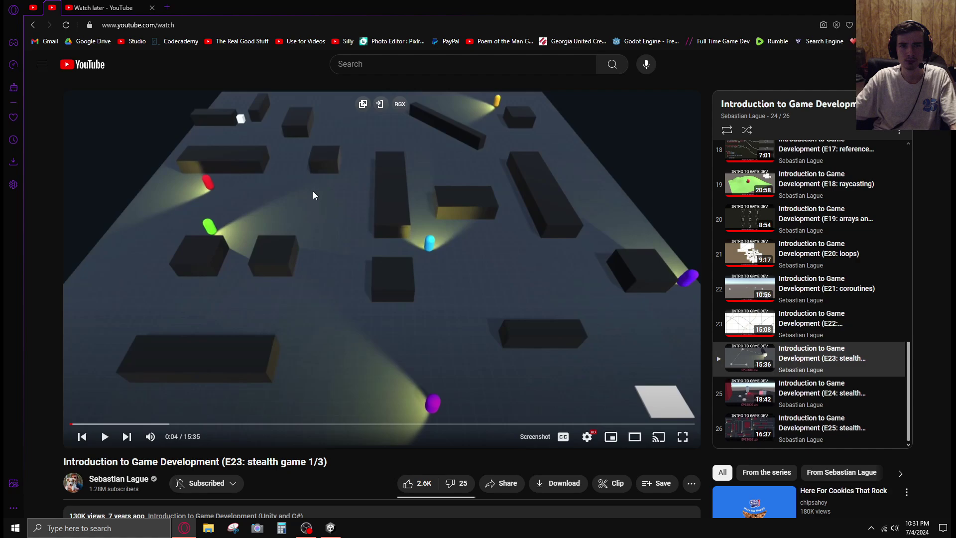
key(alt+Tab)
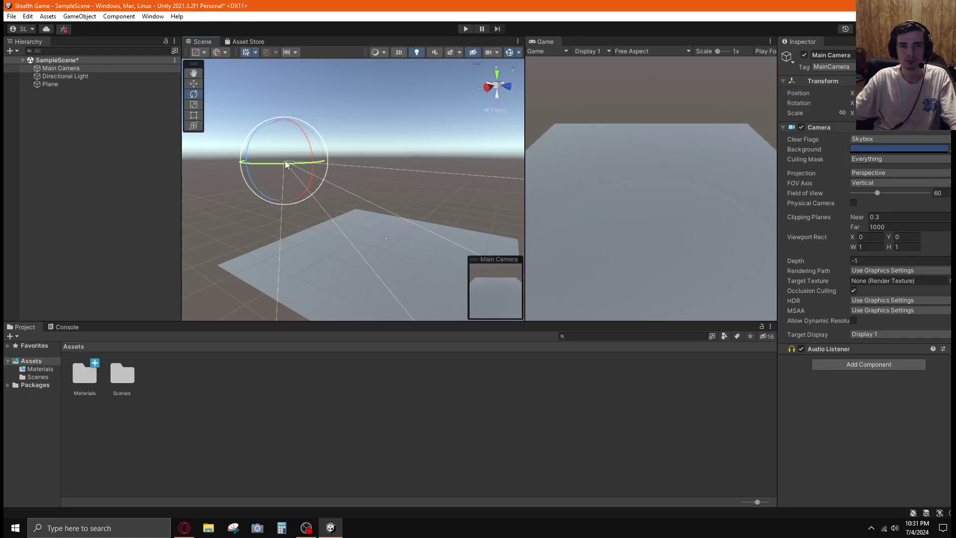
Step: Shift the main camera around above the plane and lower it, checking its placement against the reference video before returning to Unity
key(w)
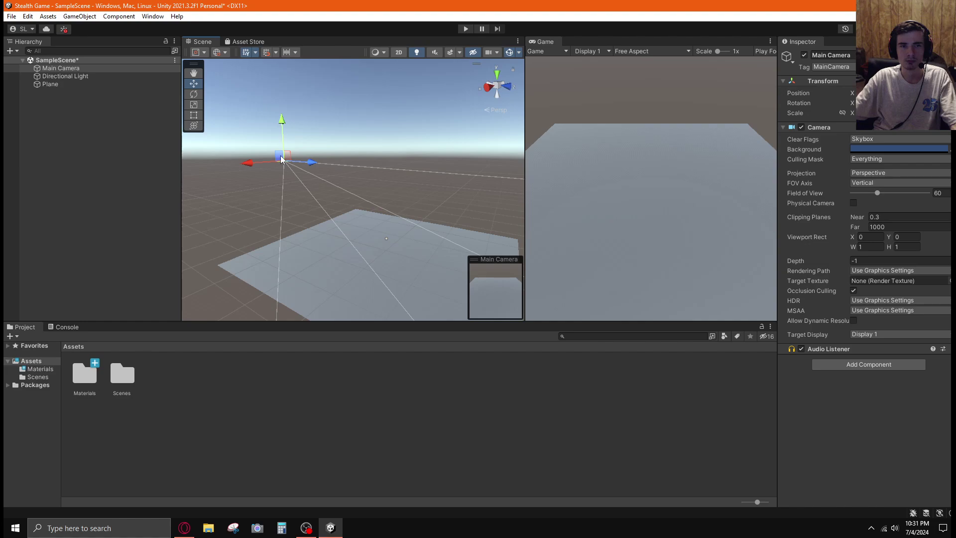
right_drag(354, 143, 373, 166)
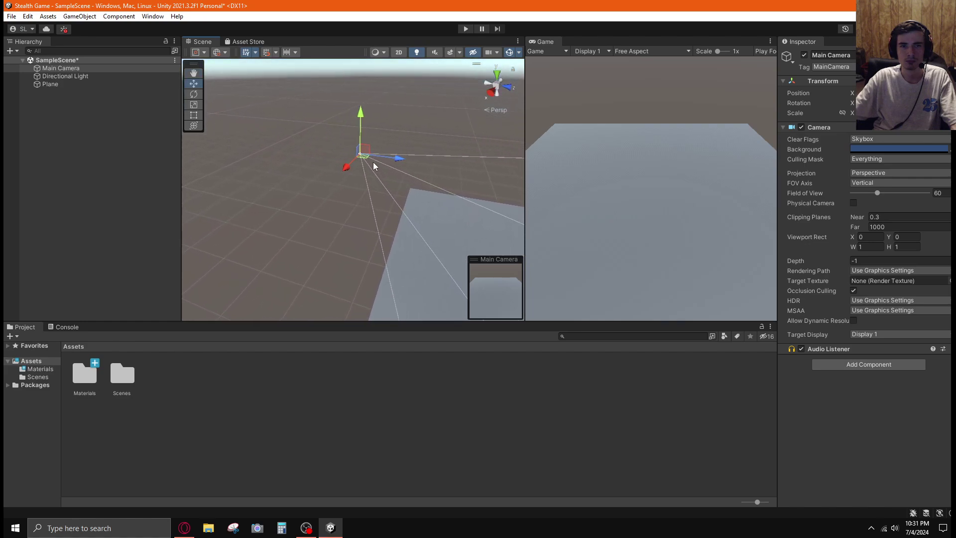
mouse_move(365, 160)
mouse_down()
mouse_move(357, 149)
mouse_move(368, 140)
mouse_move(369, 153)
mouse_up()
right_drag(370, 153, 474, 252)
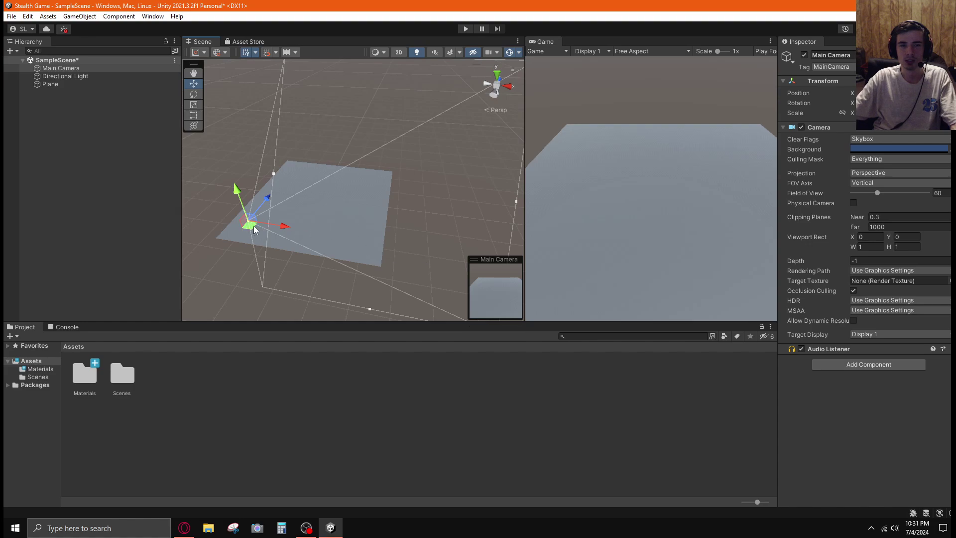
drag(253, 226, 294, 143)
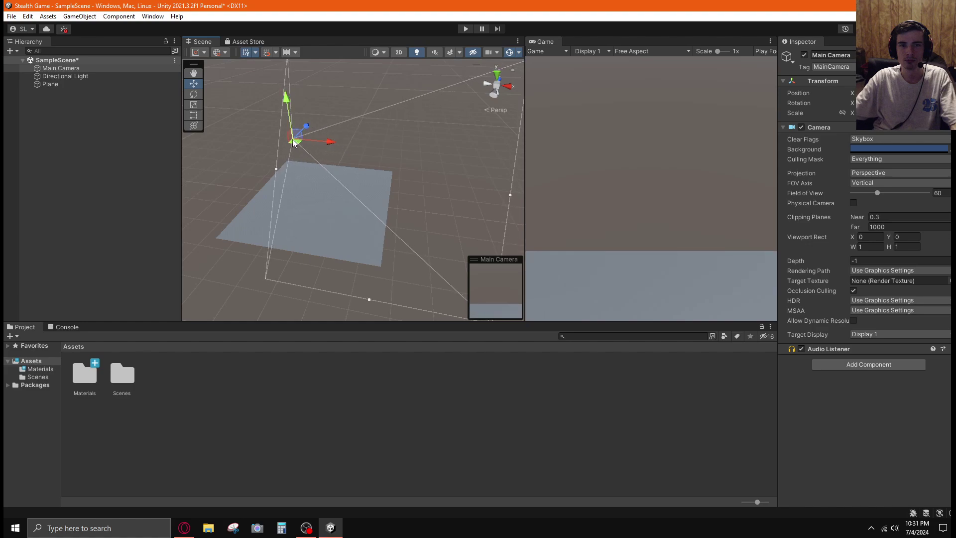
drag(289, 104, 293, 148)
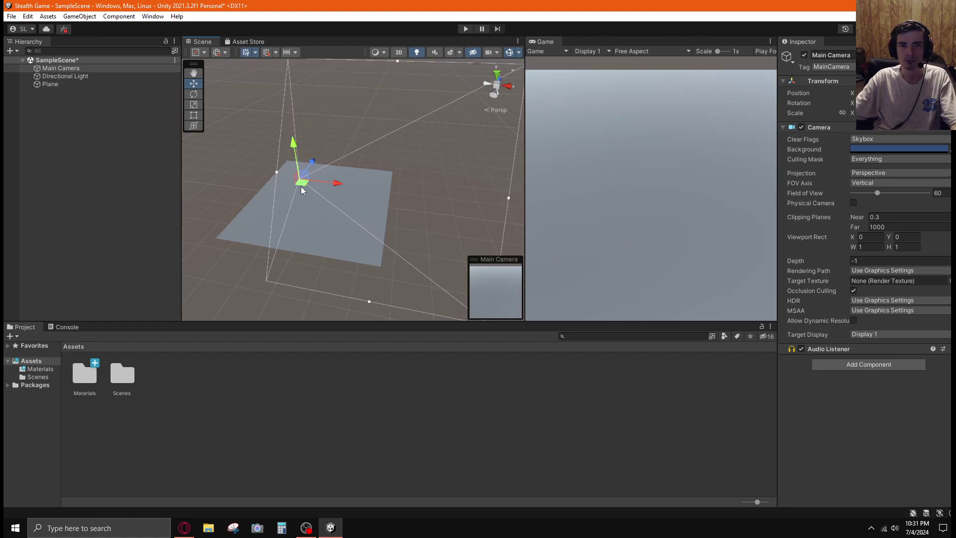
drag(301, 188, 274, 197)
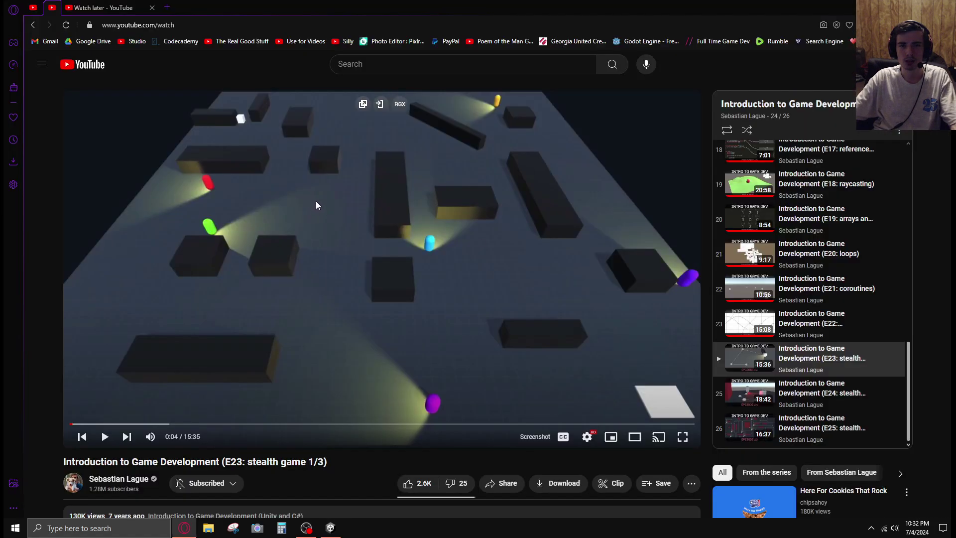
key(alt+Tab)
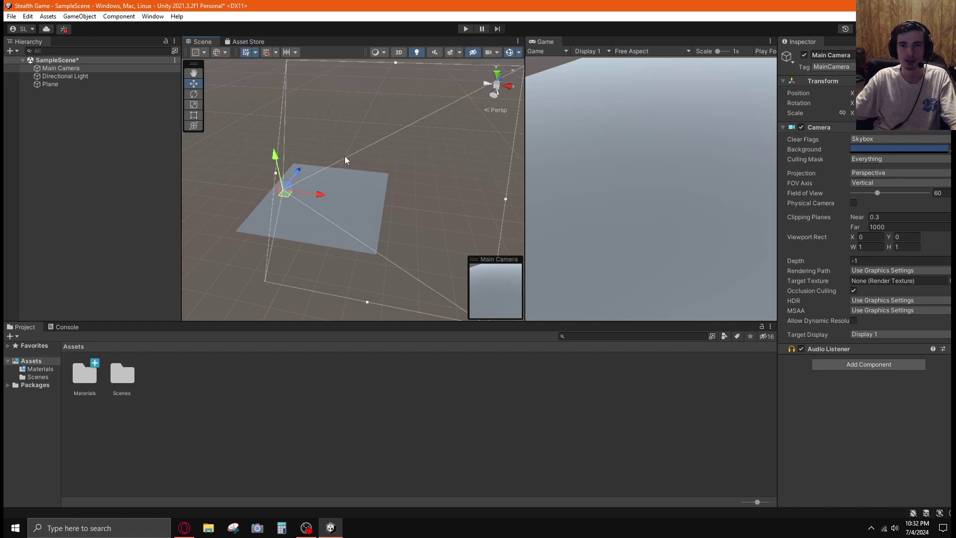
Step: Move the main camera up and behind the plane, centring it sideways on the plane
drag(284, 198, 295, 129)
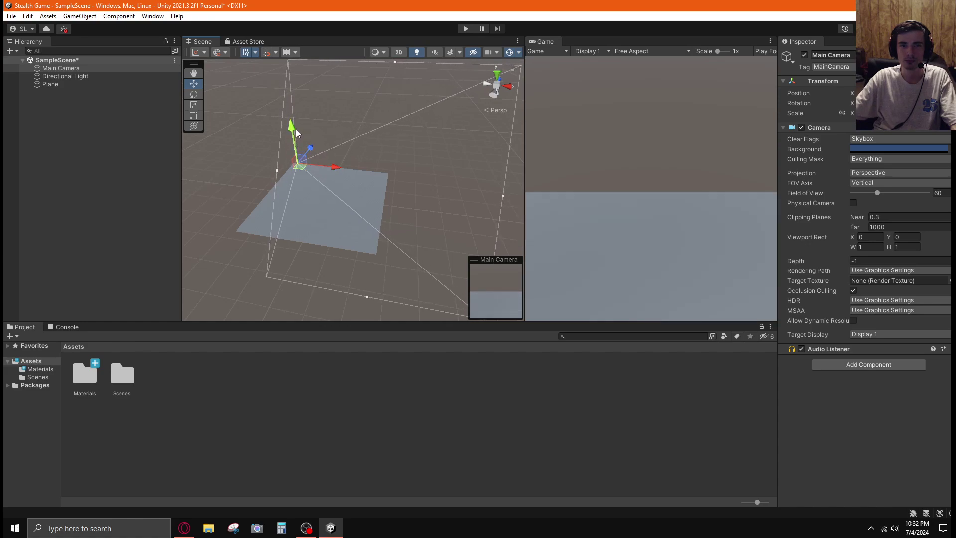
alt+drag(340, 175, 288, 229)
drag(283, 194, 277, 137)
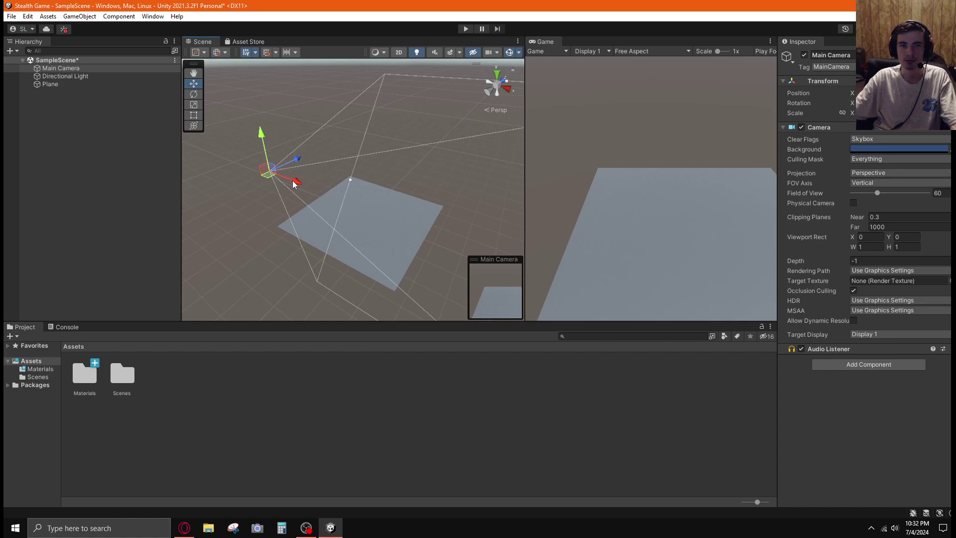
drag(293, 183, 314, 194)
Step: Select the plane and scale it up uniformly to several times its size
click(381, 229)
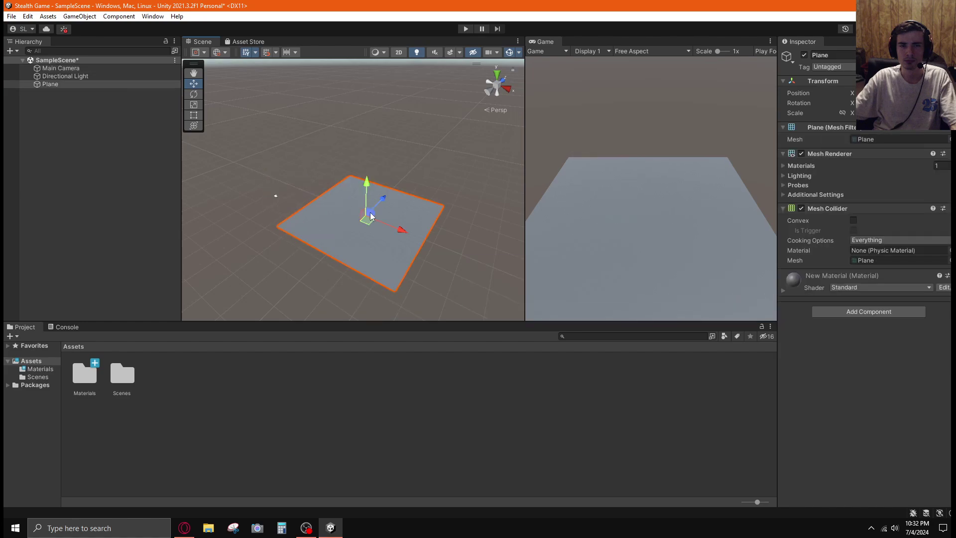
key(e)
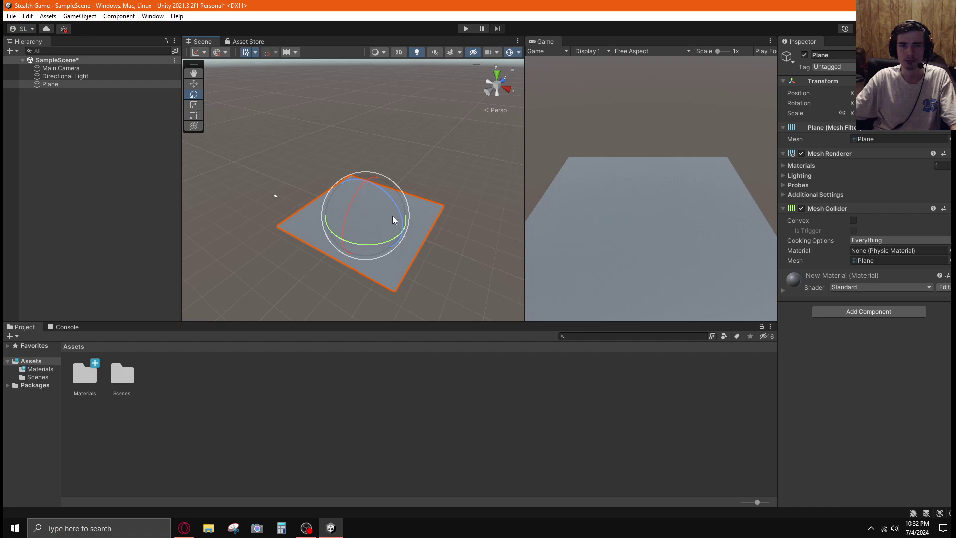
key(r)
drag(366, 216, 486, 172)
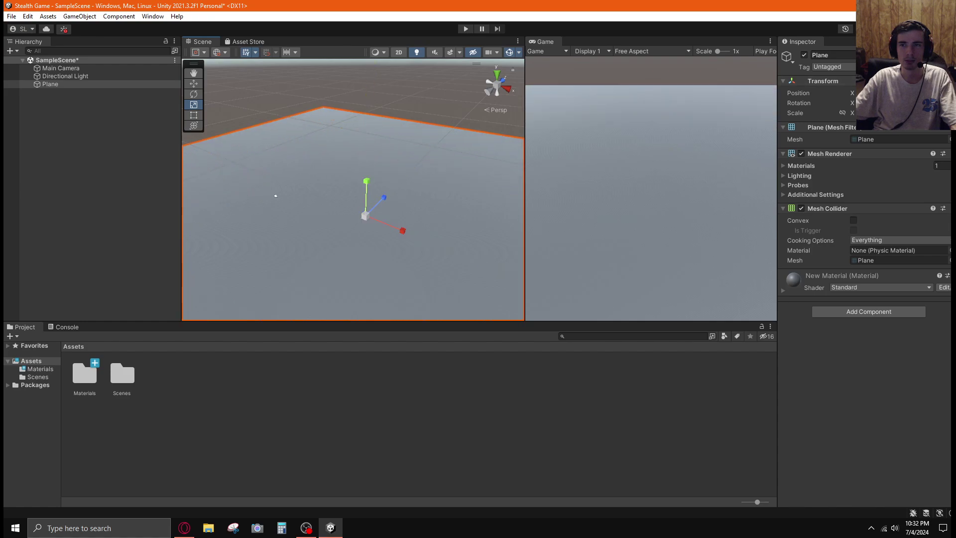
Step: Try a slight further scaling of the plane and undo the last scale changes
mouse_move(364, 215)
mouse_down()
mouse_move(351, 219)
mouse_move(371, 218)
mouse_up()
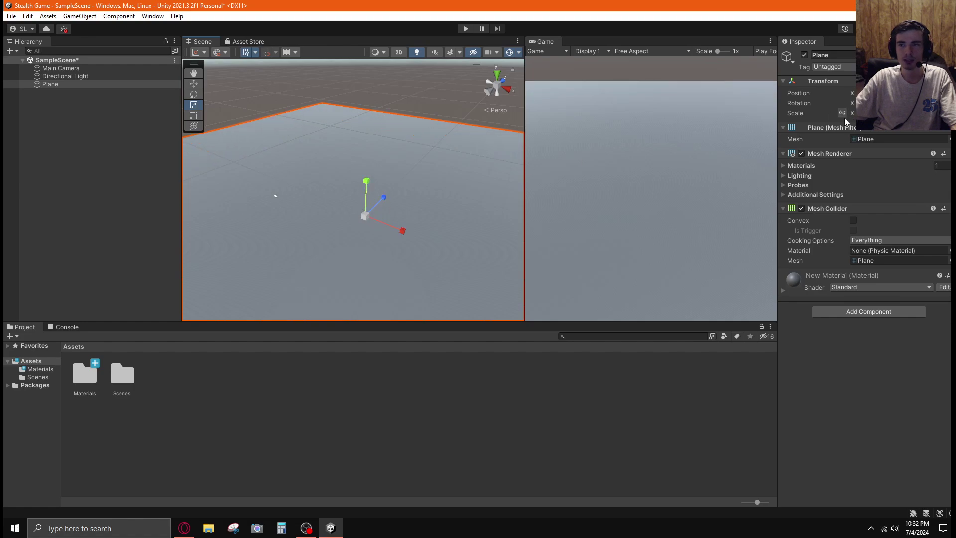
key(ctrl+z)
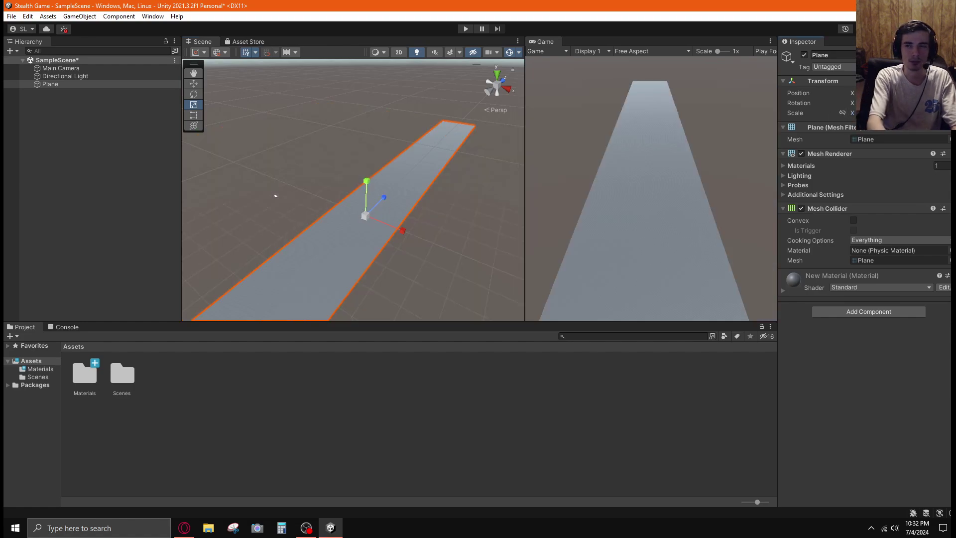
key(ctrl+y)
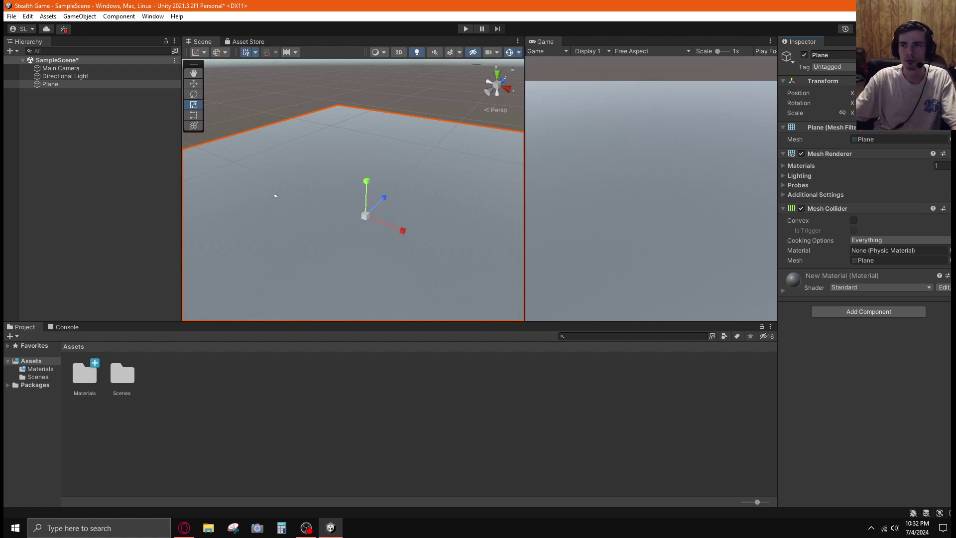
key(ctrl+z)
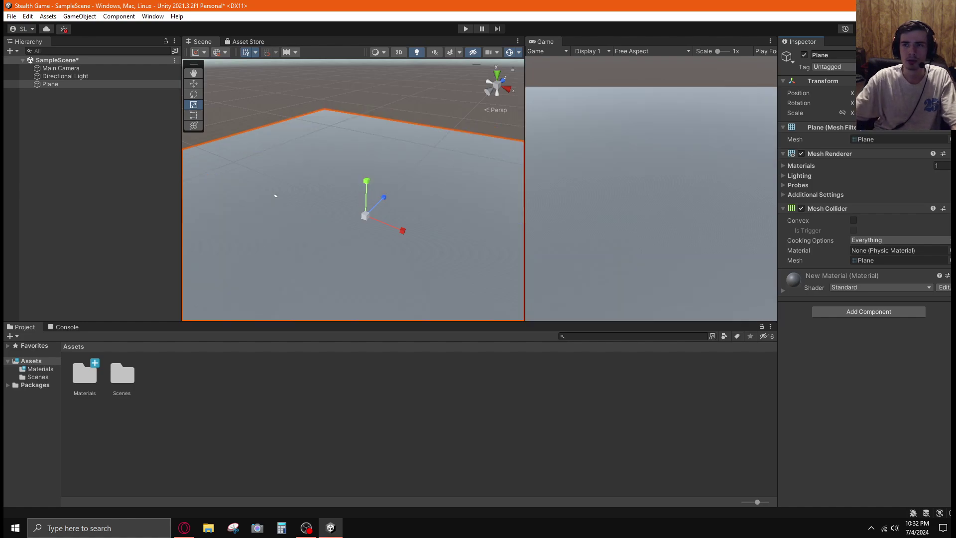
right_click(870, 87)
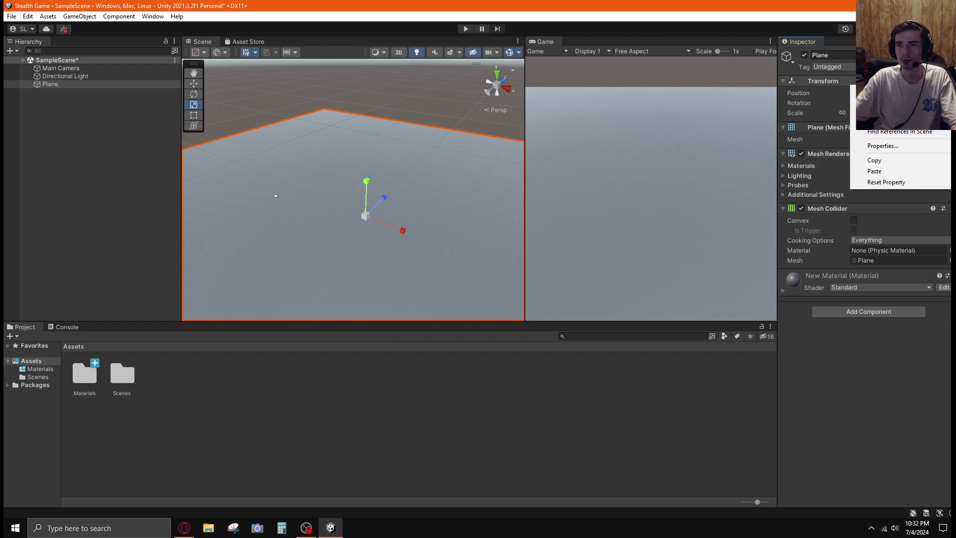
click(846, 97)
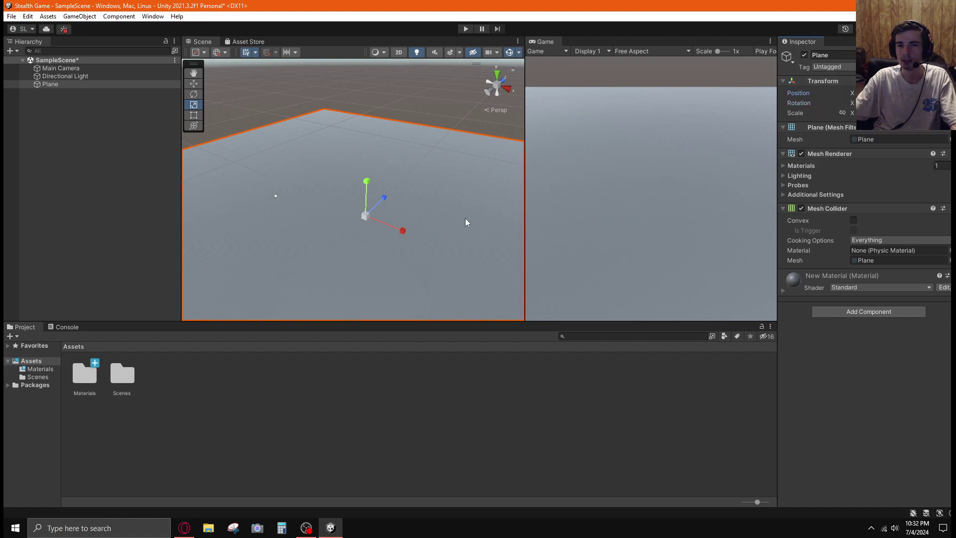
Step: Select the main camera and reposition it above and just behind the enlarged plane's edge, centred so the whole far edge is in view
click(70, 69)
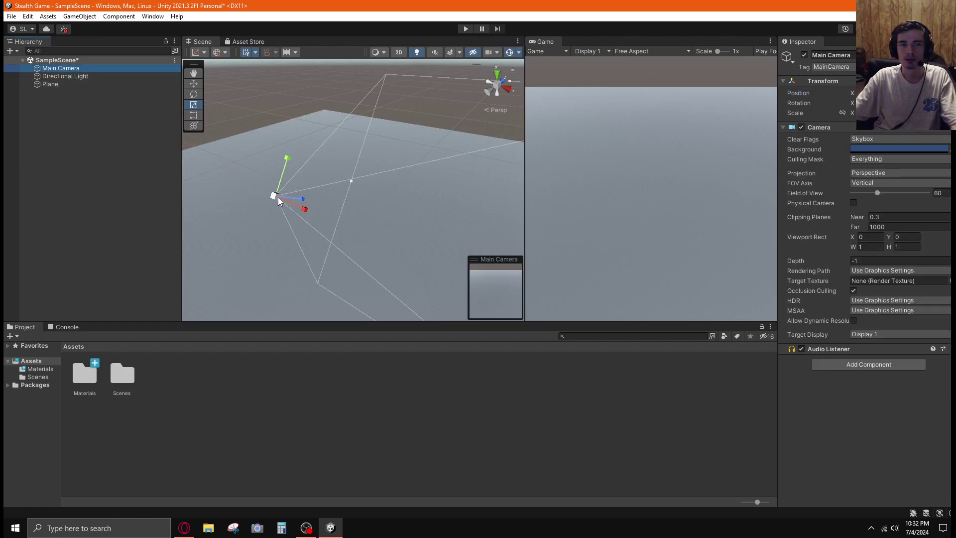
key(w)
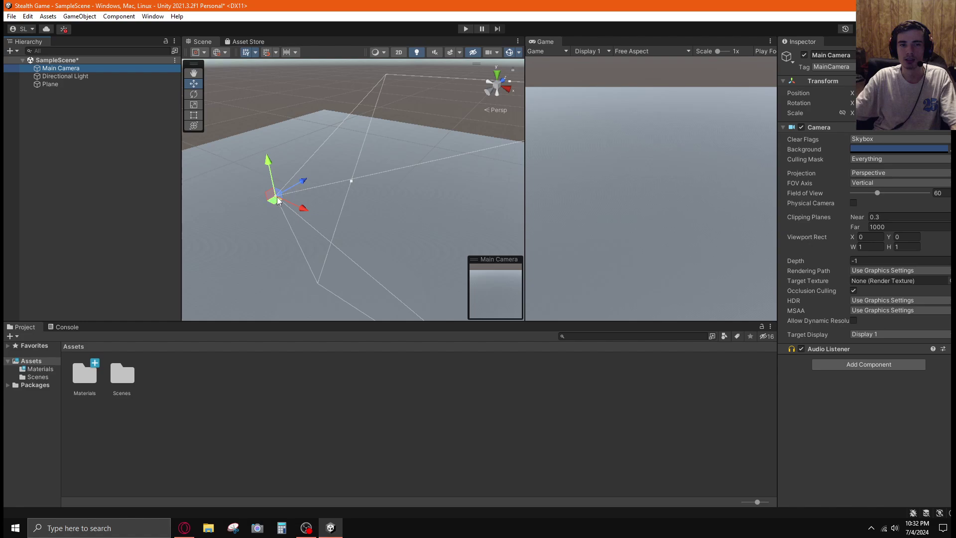
drag(279, 194, 148, 172)
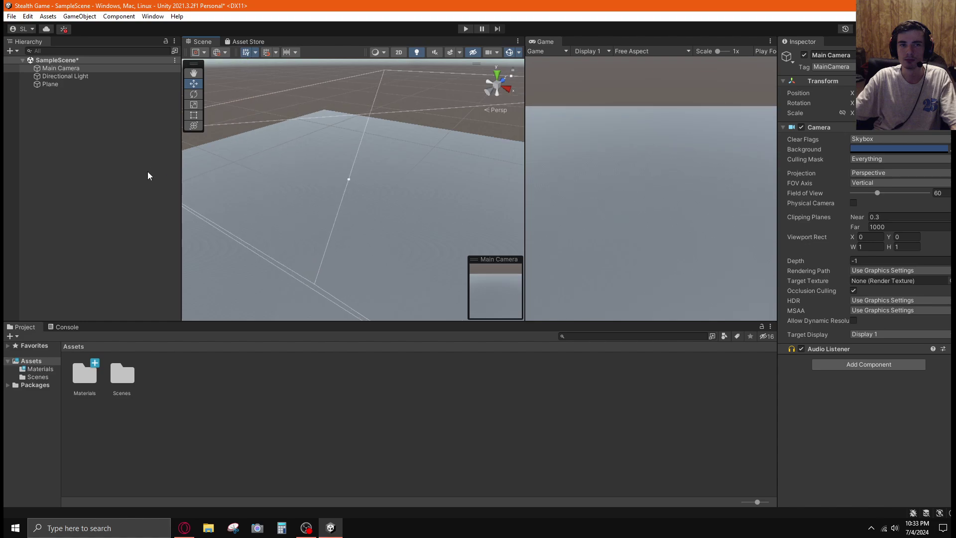
key(f)
alt+drag(314, 216, 403, 240)
drag(336, 169, 302, 198)
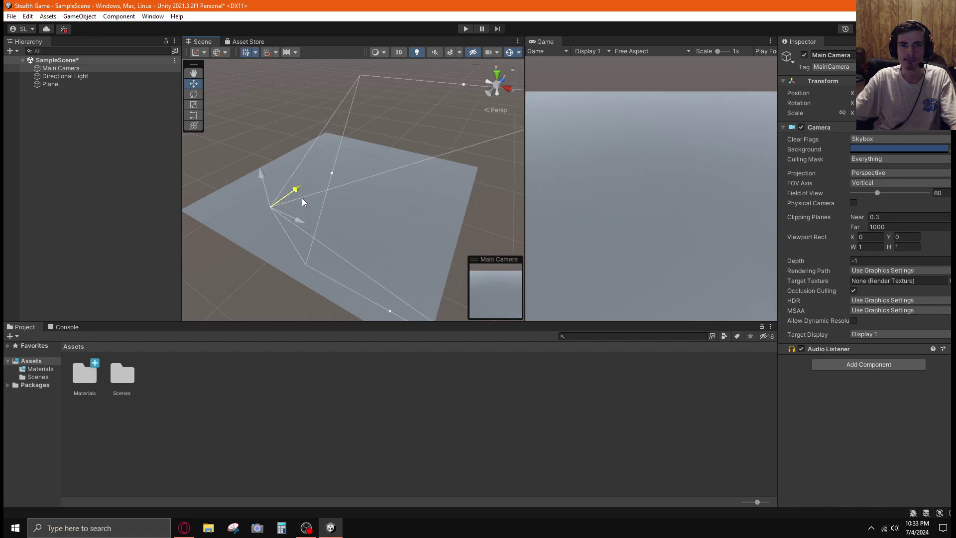
drag(260, 175, 216, 217)
alt+drag(370, 221, 315, 149)
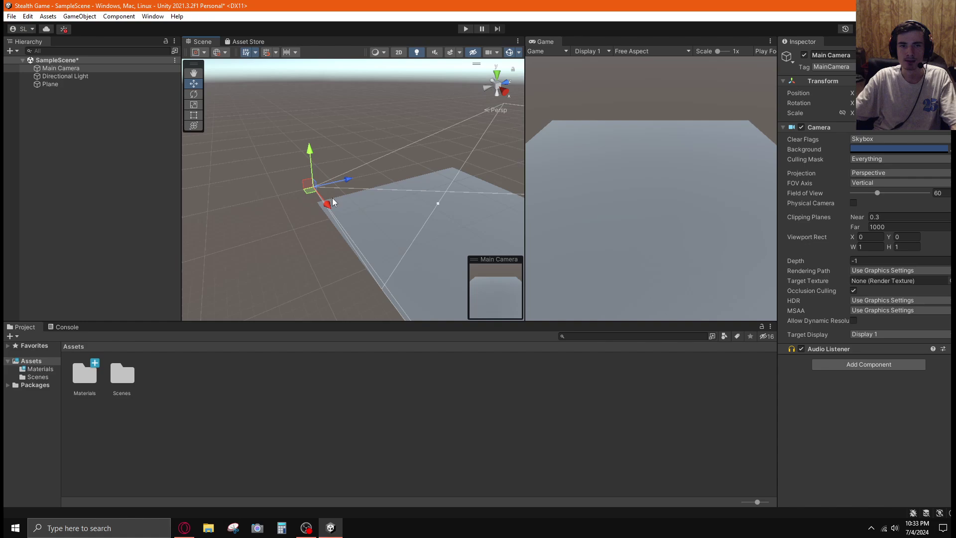
mouse_move(333, 198)
mouse_down()
mouse_move(315, 191)
mouse_move(328, 209)
mouse_up()
Step: Adjust the main camera's tilt slightly, raise it higher at the plane's near edge, and compare the framing with the reference video
key(e)
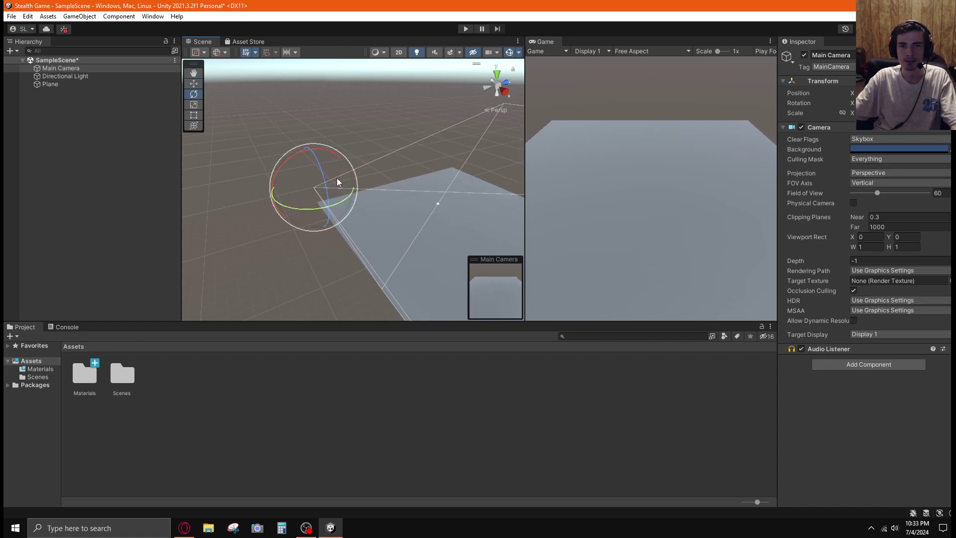
mouse_move(355, 185)
mouse_down()
mouse_move(356, 197)
mouse_move(348, 178)
mouse_move(355, 186)
mouse_up()
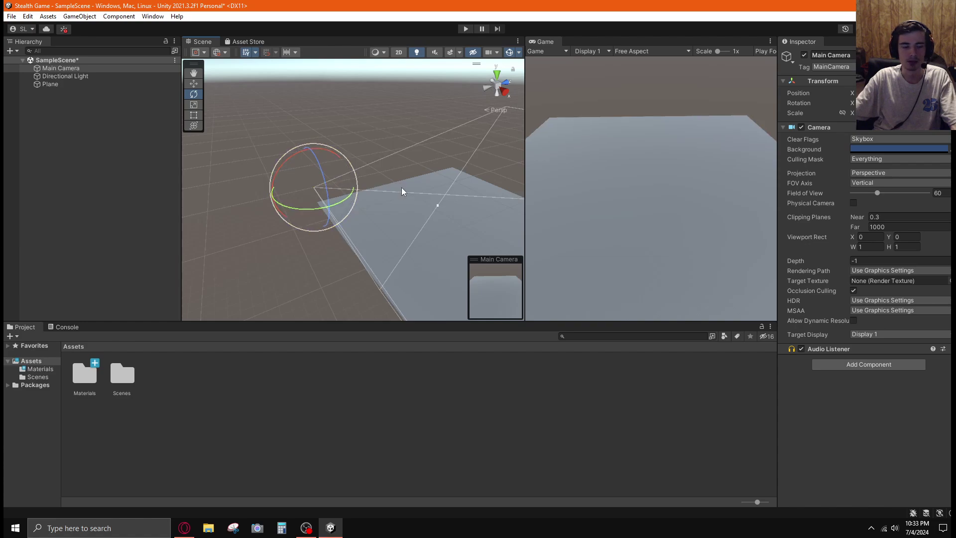
right_drag(362, 184, 326, 164)
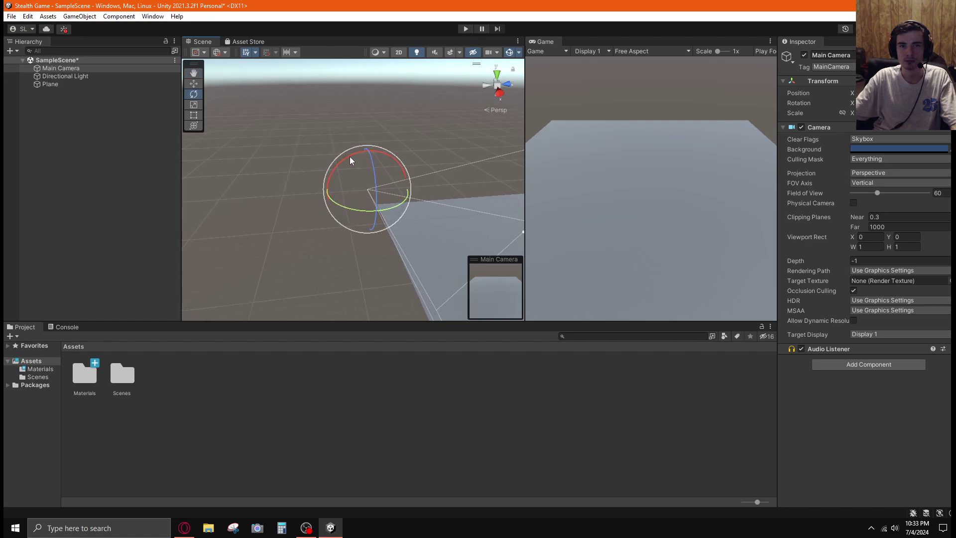
drag(350, 159, 369, 128)
key(w)
mouse_move(403, 160)
mouse_down()
mouse_move(350, 166)
mouse_move(394, 169)
mouse_up()
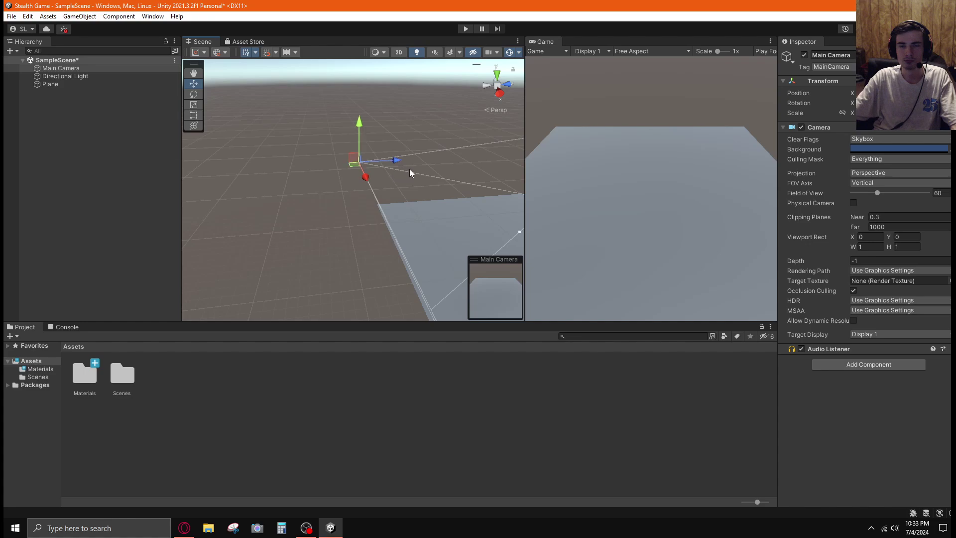
drag(524, 183, 537, 218)
key(alt+Tab)
key(alt+Tab)
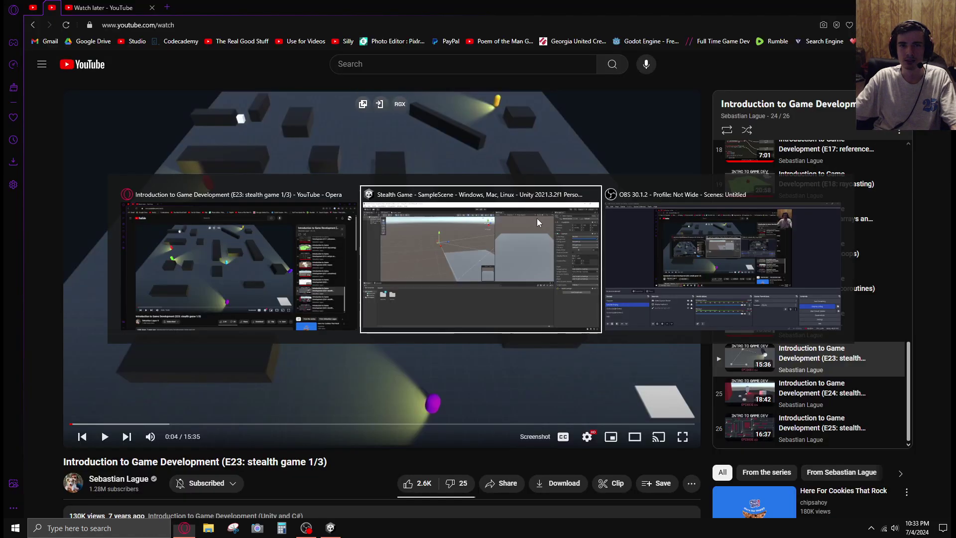
Step: Tilt the main camera slightly further downward and lower it, bringing it a little closer to the plane's near edge
key(e)
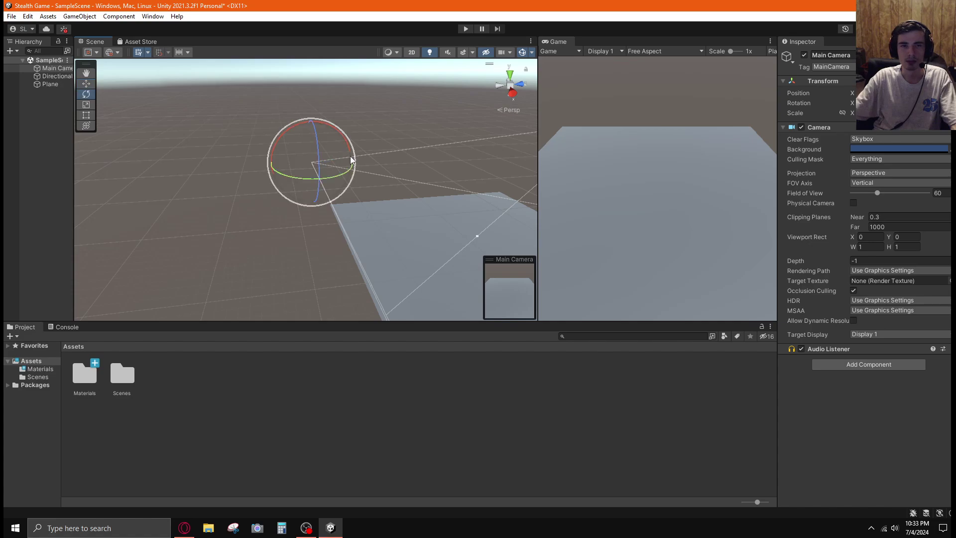
mouse_move(344, 144)
mouse_down()
mouse_move(356, 159)
mouse_move(352, 145)
mouse_up()
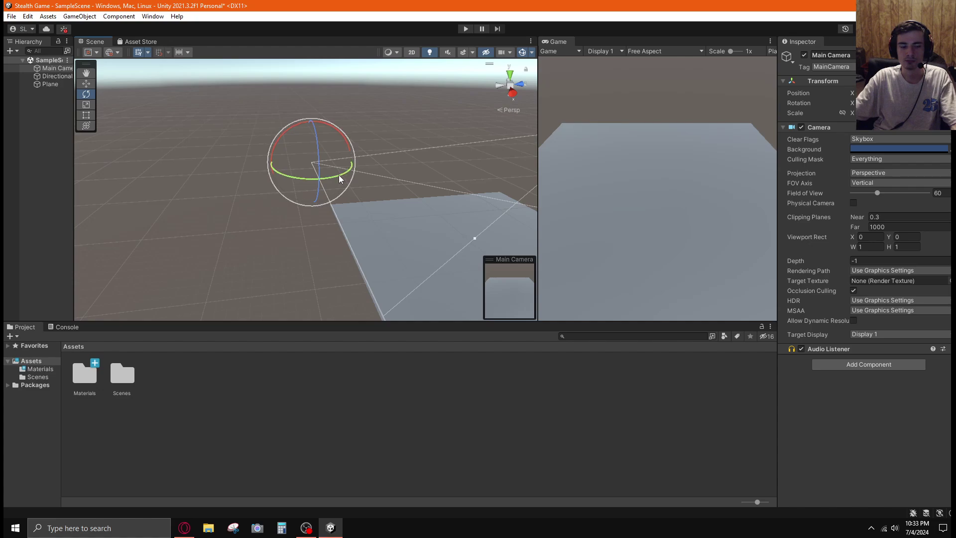
key(w)
drag(313, 129, 317, 164)
drag(347, 193, 360, 187)
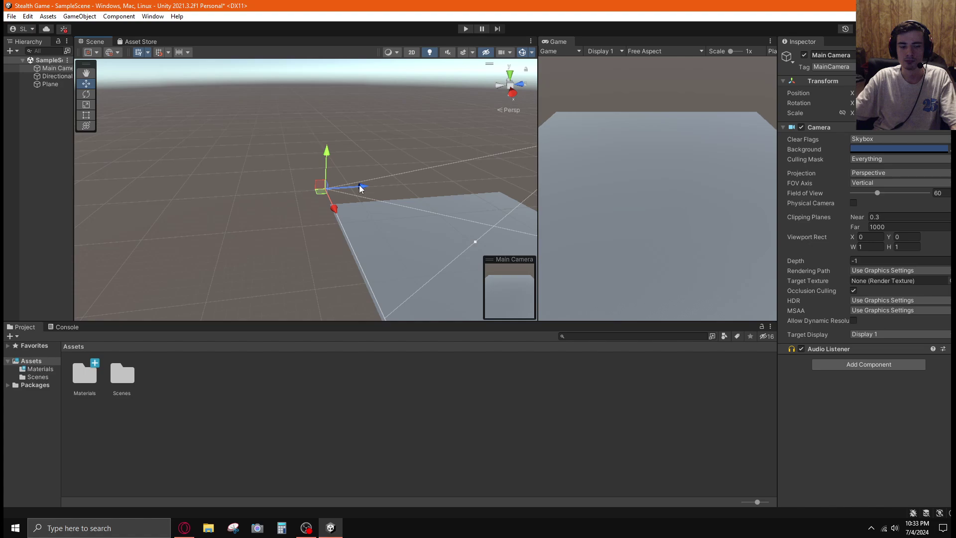
key(e)
drag(342, 154, 375, 157)
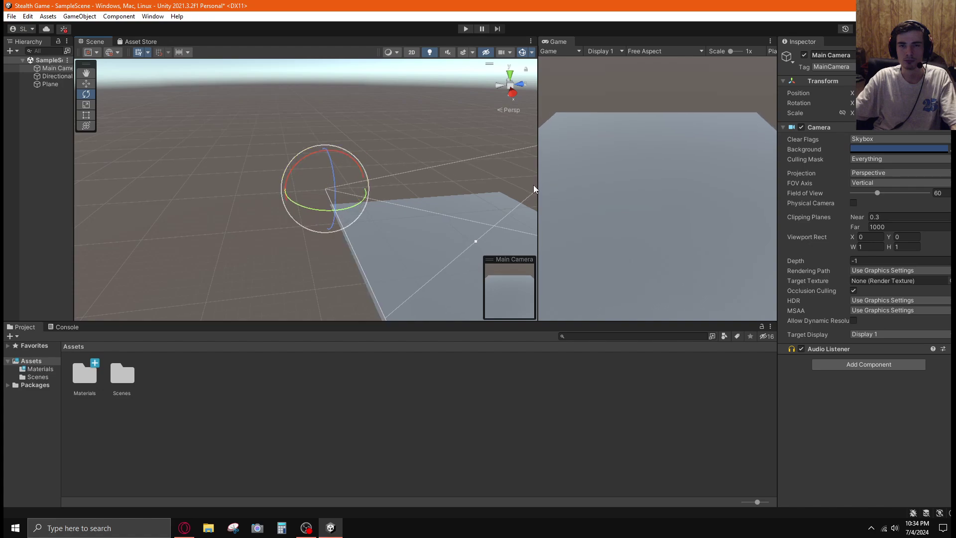
click(672, 52)
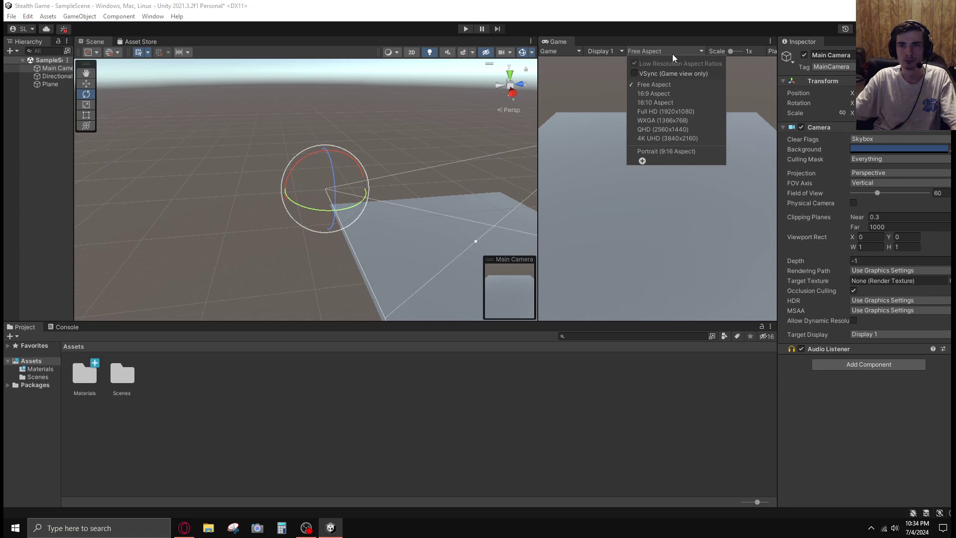
click(672, 53)
click(572, 52)
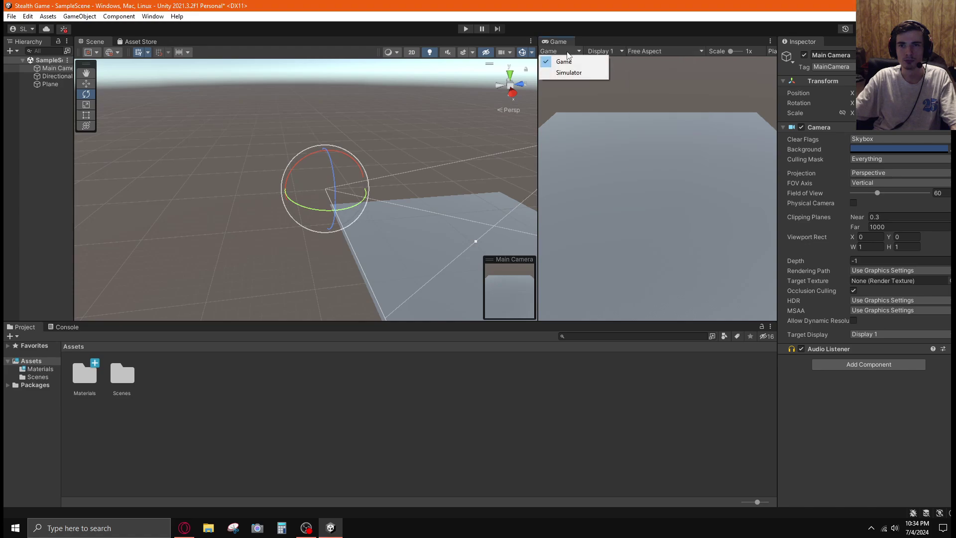
click(608, 51)
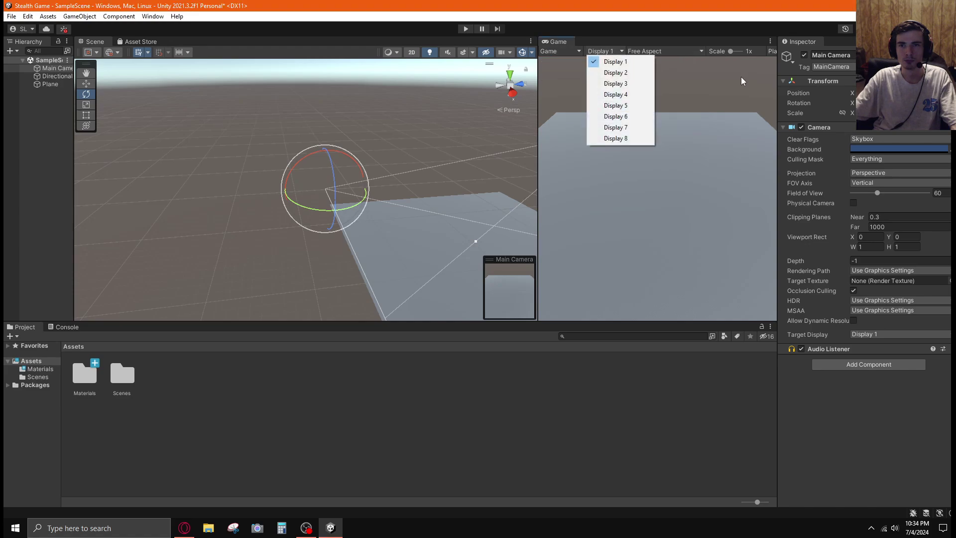
click(766, 57)
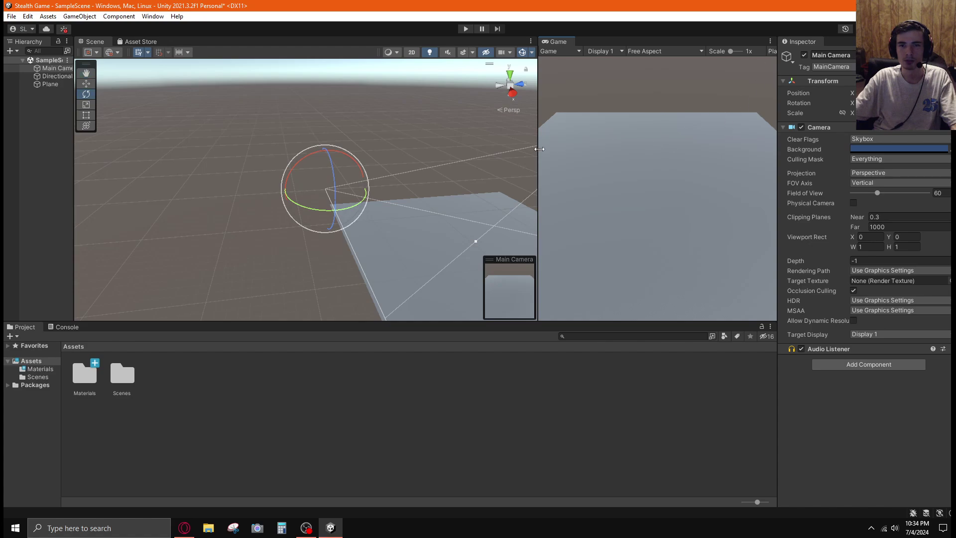
Step: Set the Game view to Play Maximized and briefly run the scene to check the camera's framing
drag(539, 149, 382, 160)
click(667, 52)
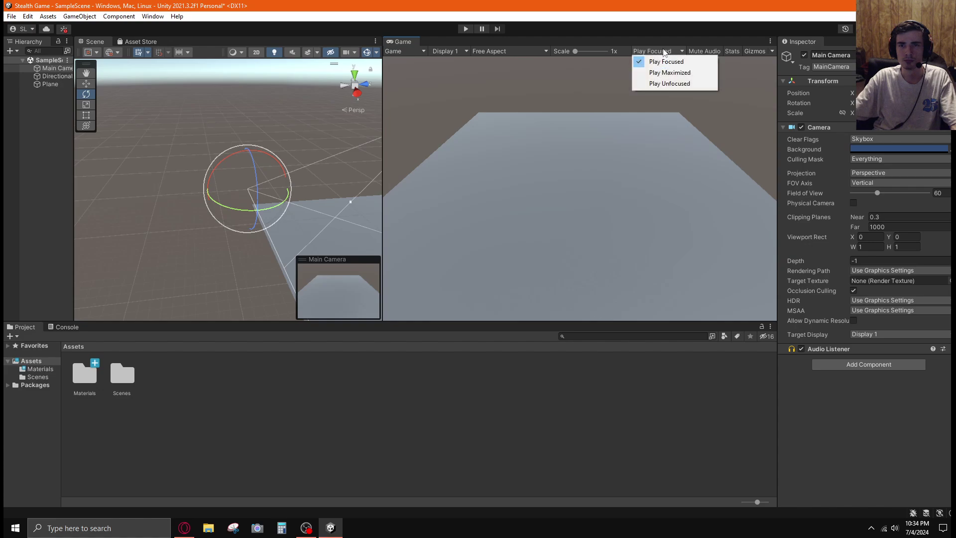
click(667, 72)
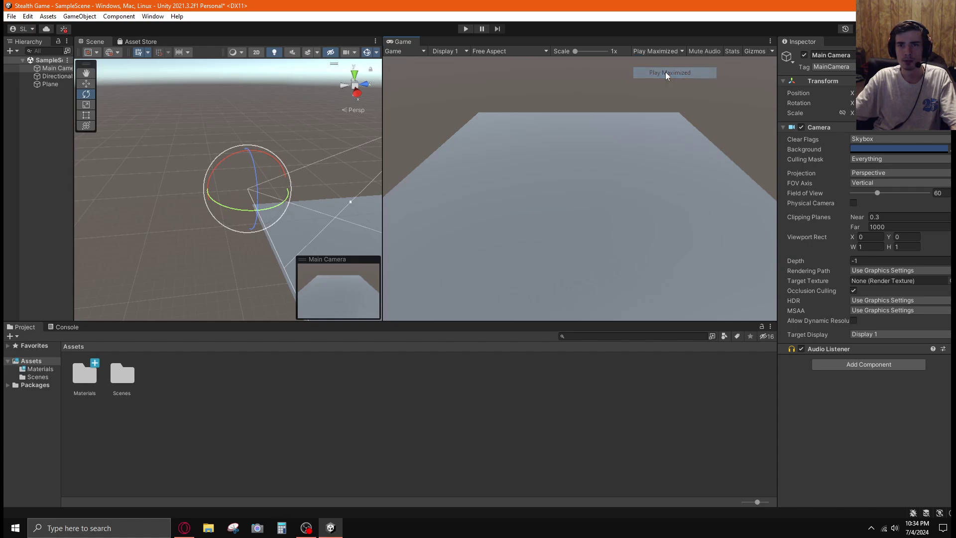
drag(383, 159, 524, 159)
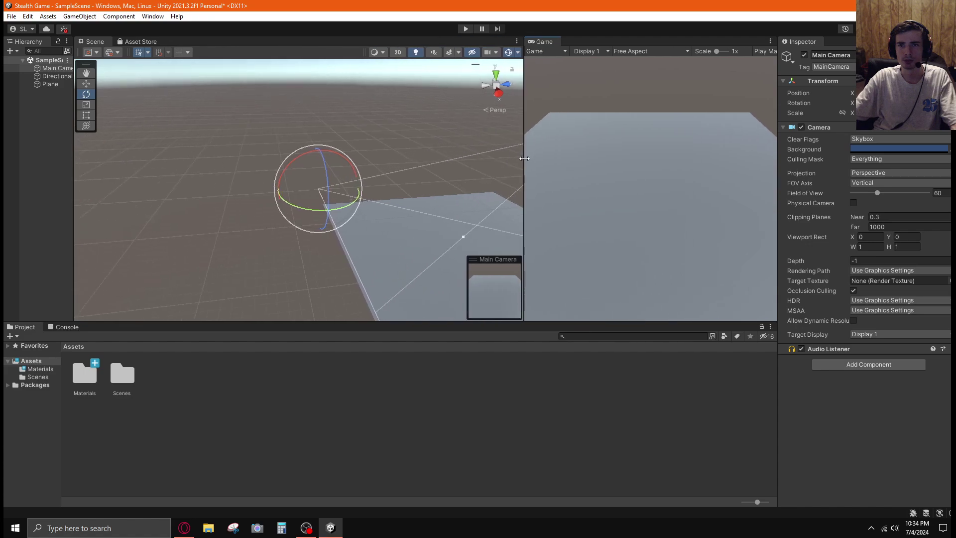
click(465, 29)
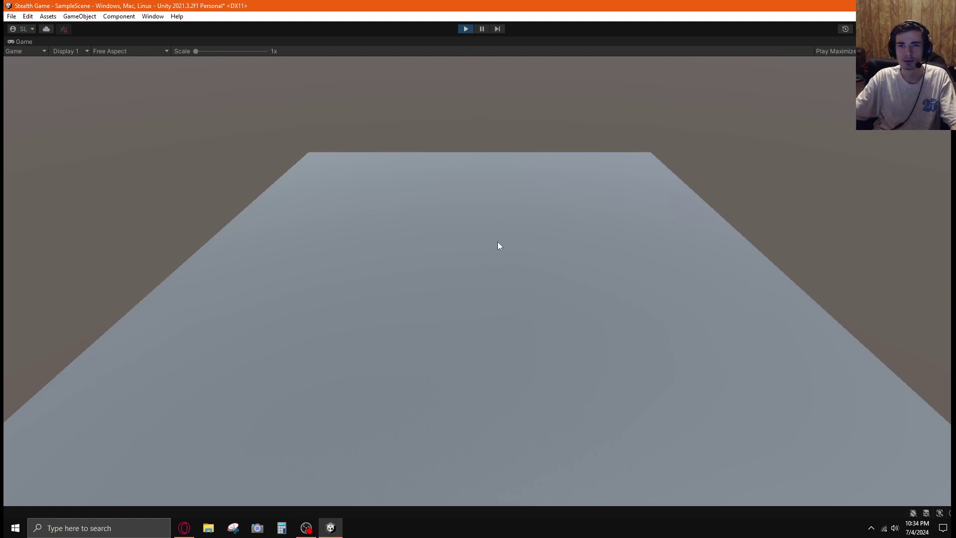
click(466, 29)
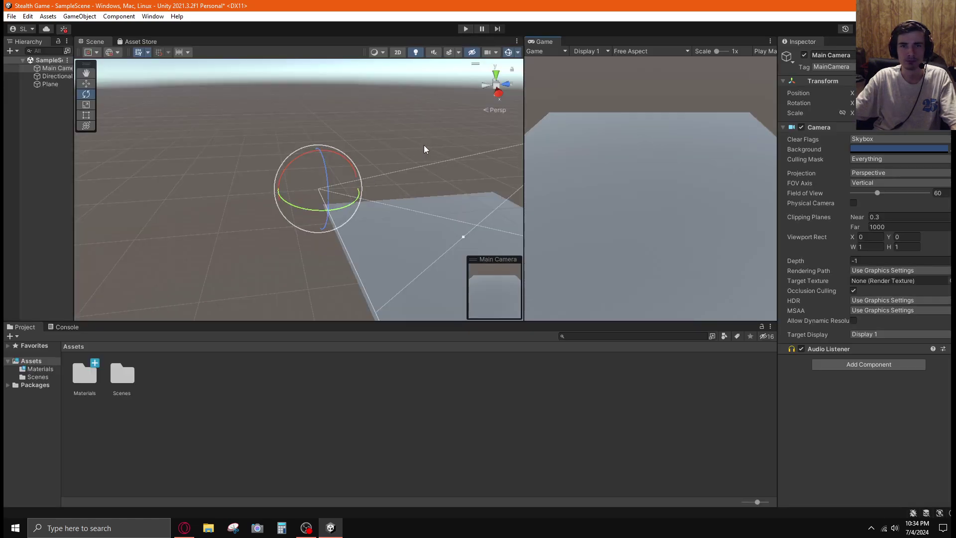
Step: Set the Game view's aspect ratio to 16:9
click(689, 52)
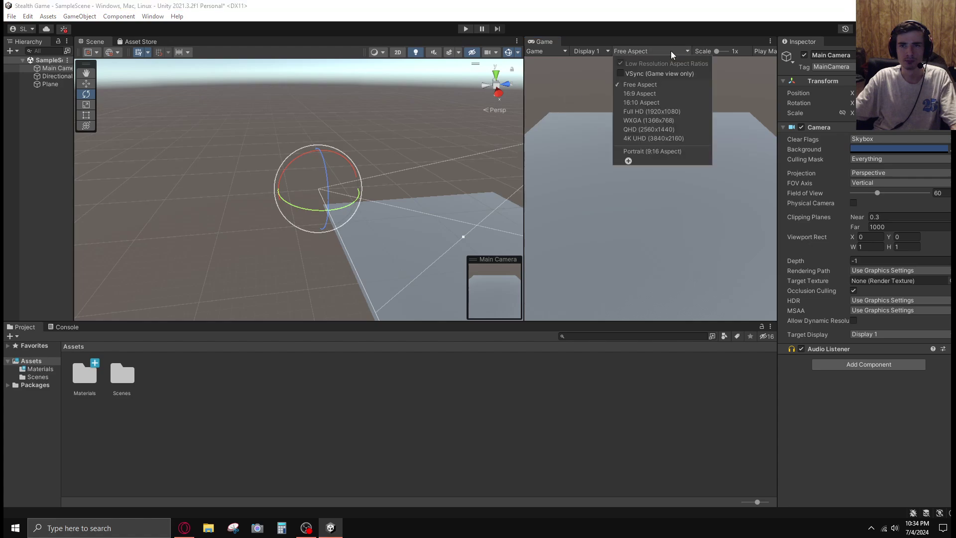
click(670, 51)
drag(525, 159, 386, 165)
click(535, 52)
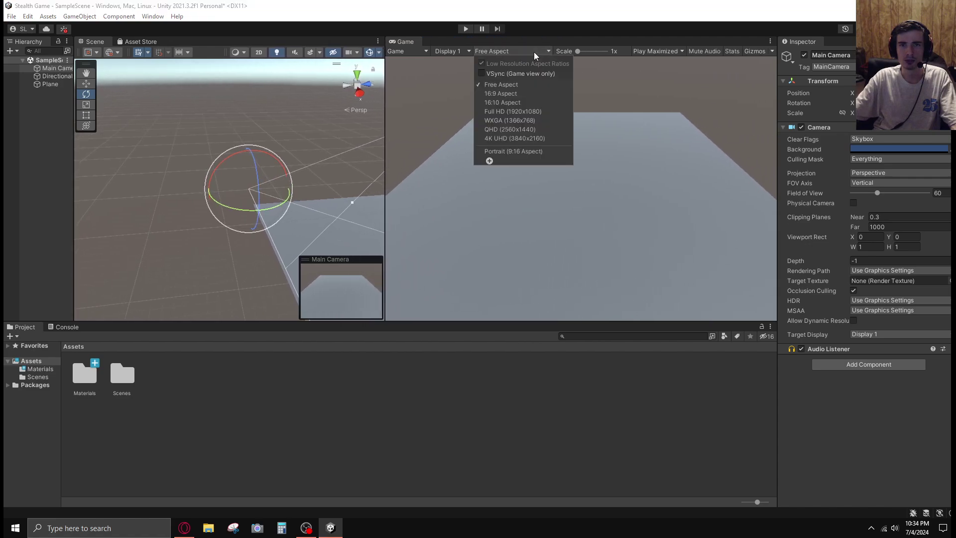
click(504, 94)
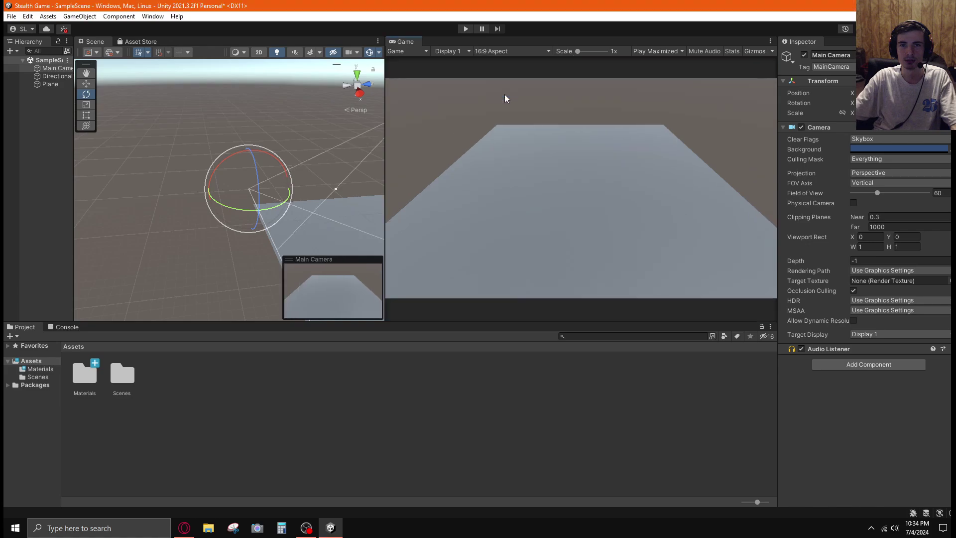
drag(386, 252, 530, 226)
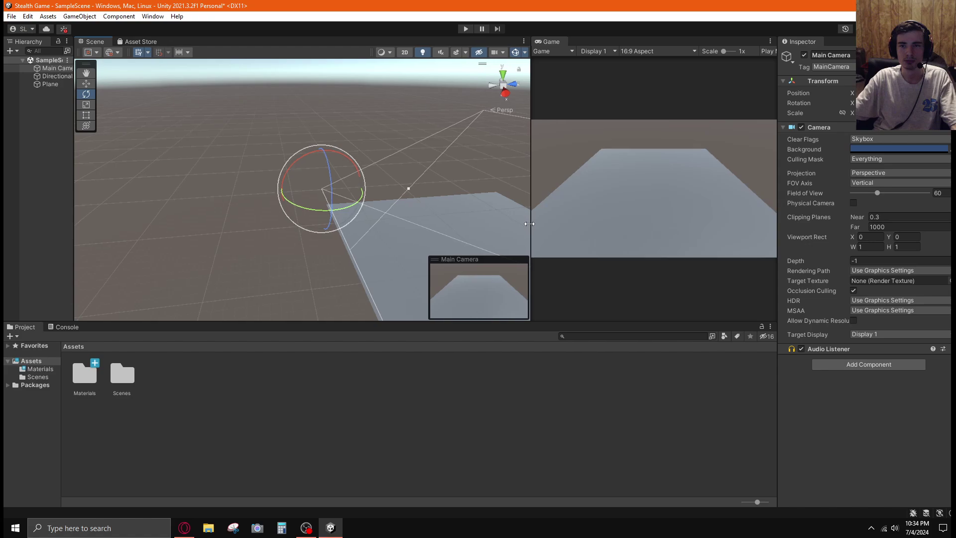
Step: Raise the main camera slightly above the plane's near edge and compare its view with the reference video
key(w)
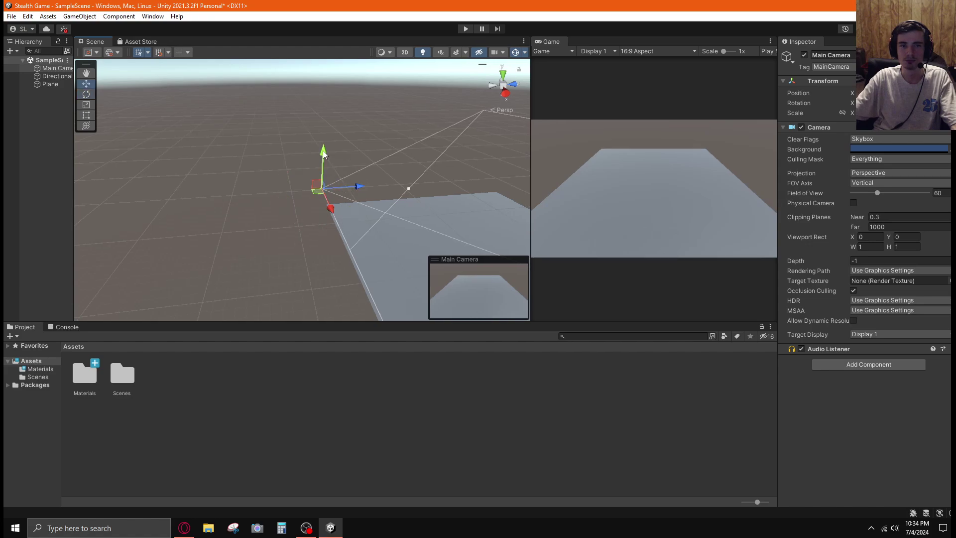
drag(323, 155, 352, 170)
key(alt+Tab)
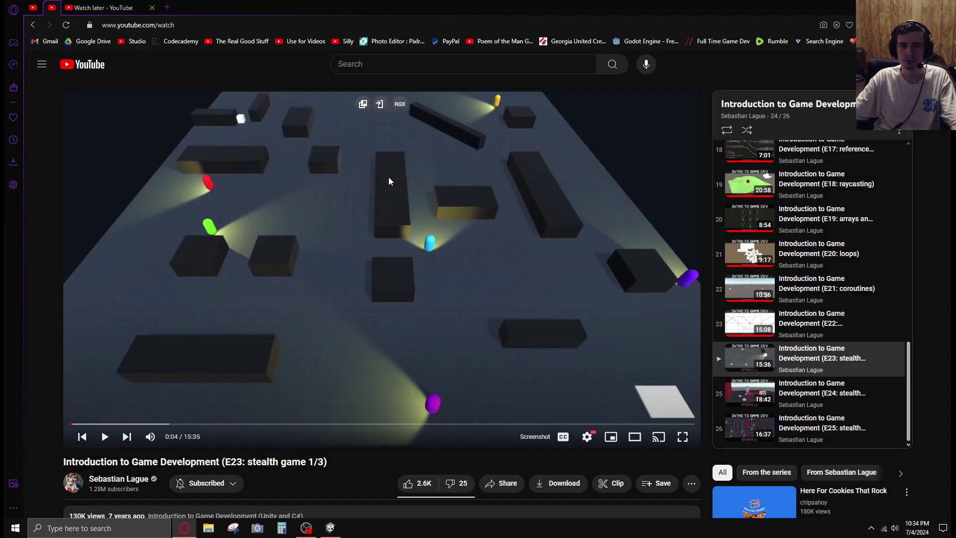
key(alt+Tab)
key(alt+Tab)
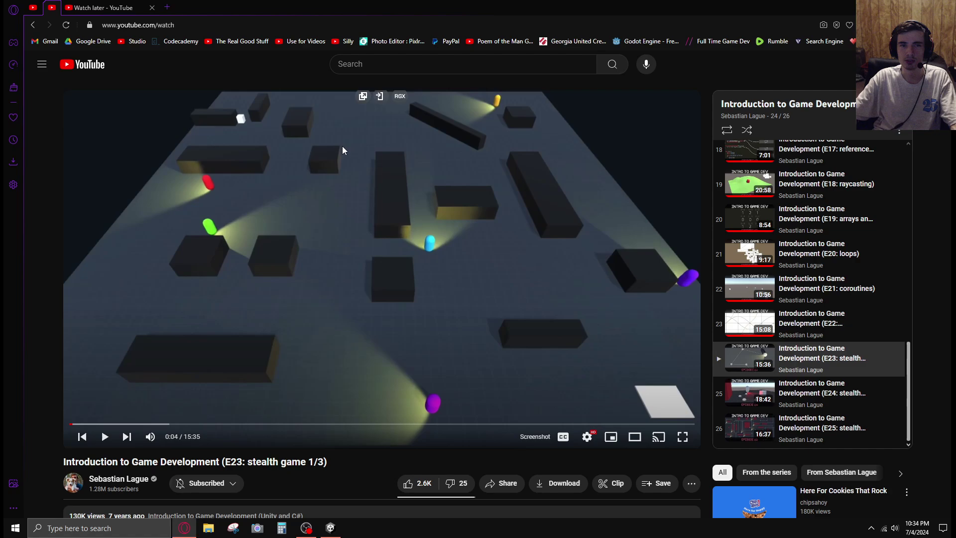
key(alt+Tab)
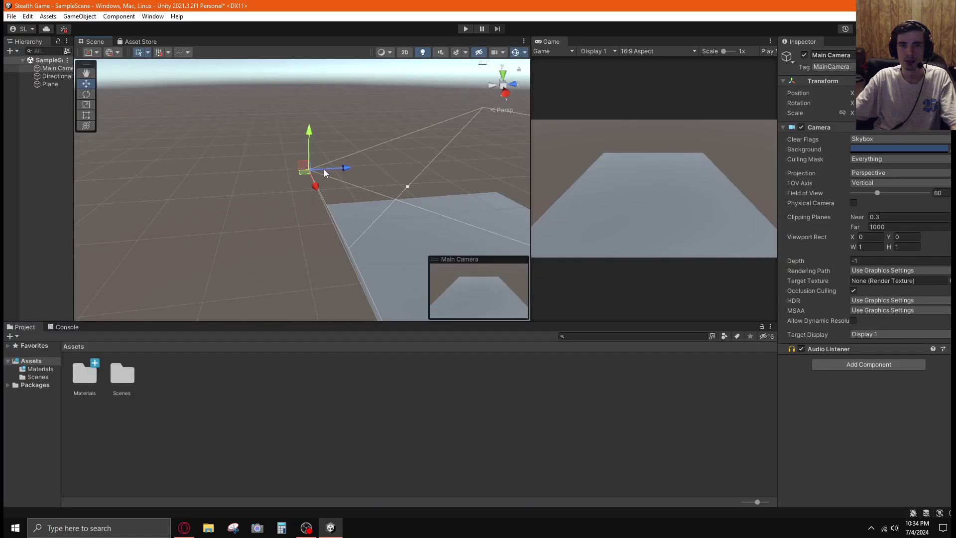
Step: Move the main camera forward to the plane's near edge and tilt it further downward, checking the angle against the reference video
drag(347, 168, 365, 149)
key(e)
key(alt+Tab)
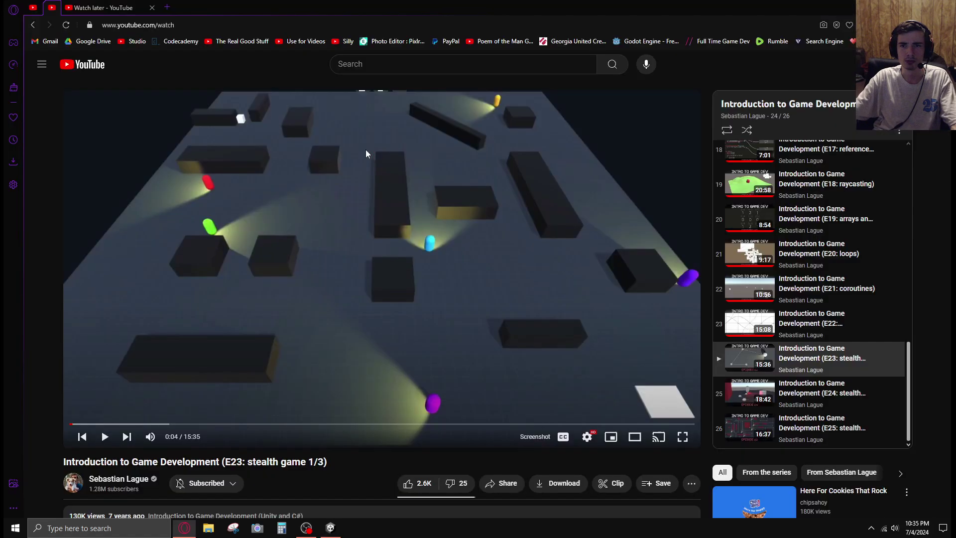
key(alt+Tab)
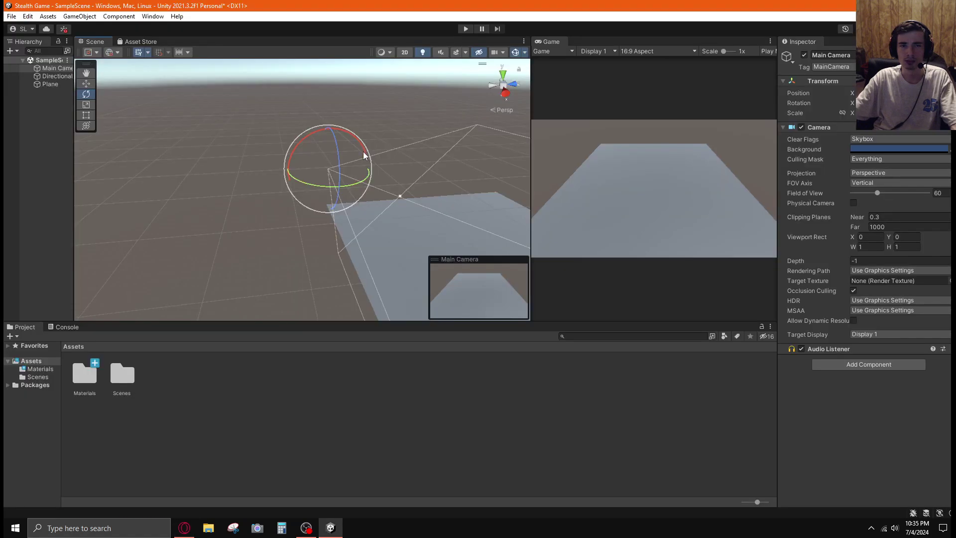
Step: Widen the scene's object list so the full object names fit
key(q)
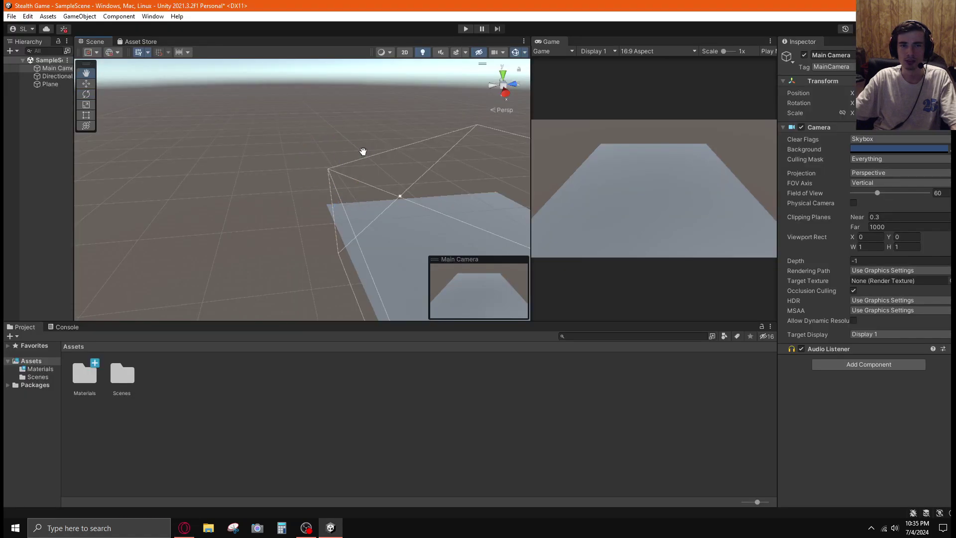
click(55, 71)
drag(75, 130, 134, 130)
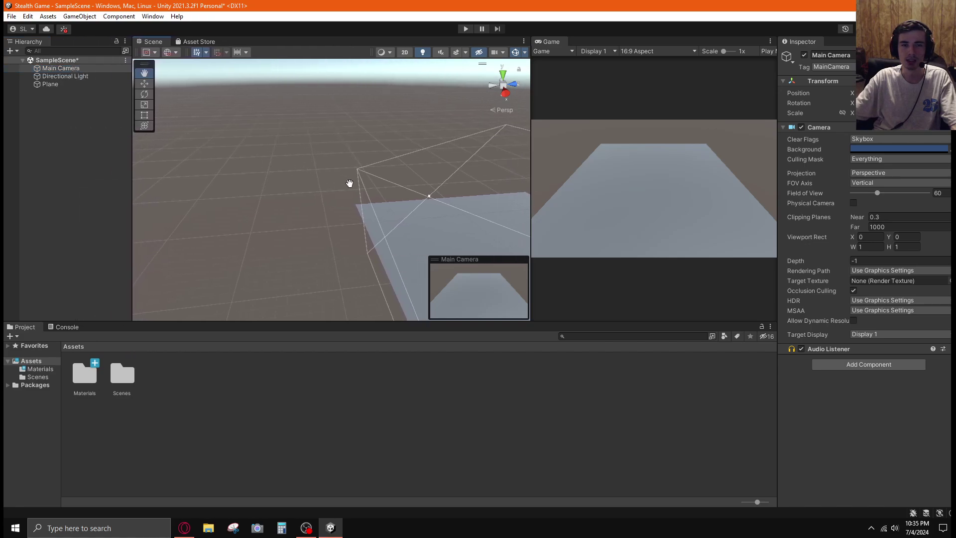
Step: Tilt the main camera slightly further downward and move it forward toward the plane, keeping the near edge out of view
click(70, 77)
click(63, 68)
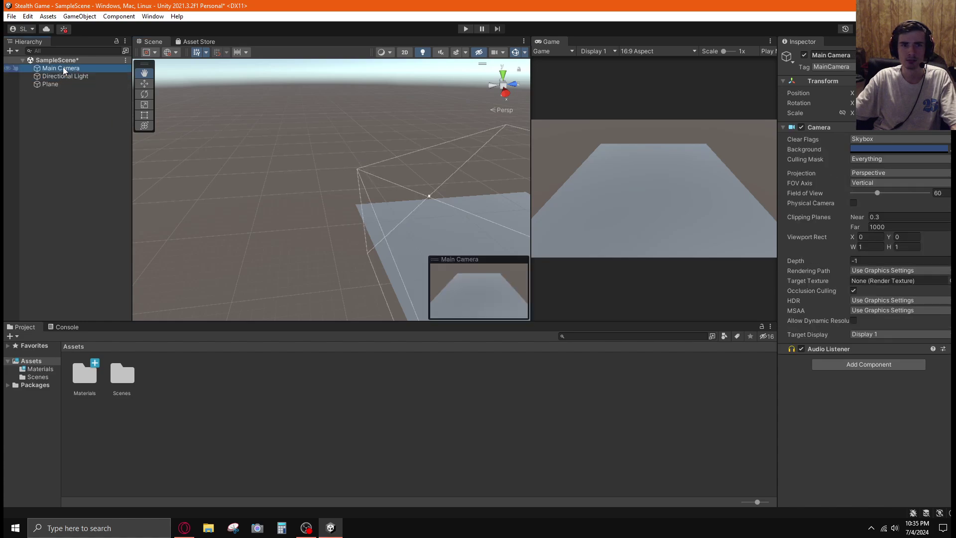
key(e)
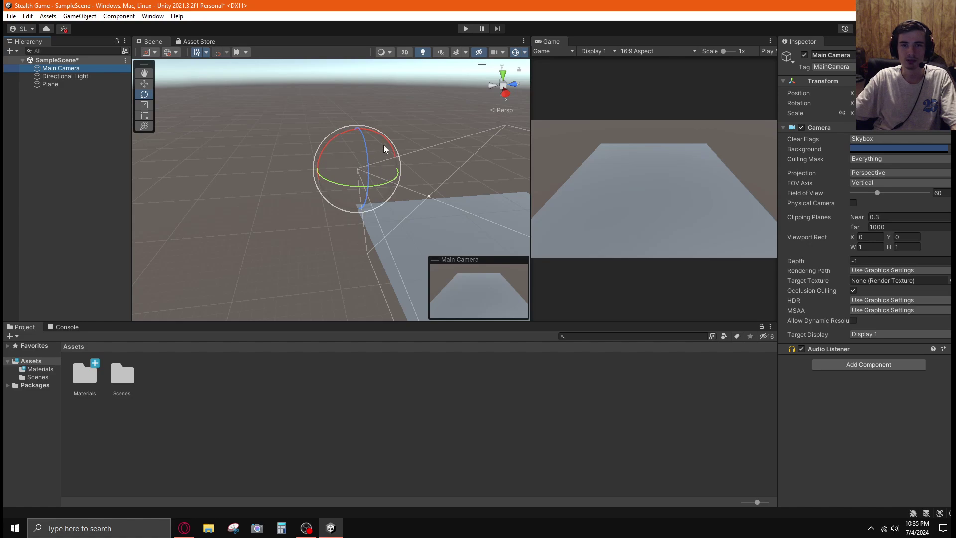
key(w)
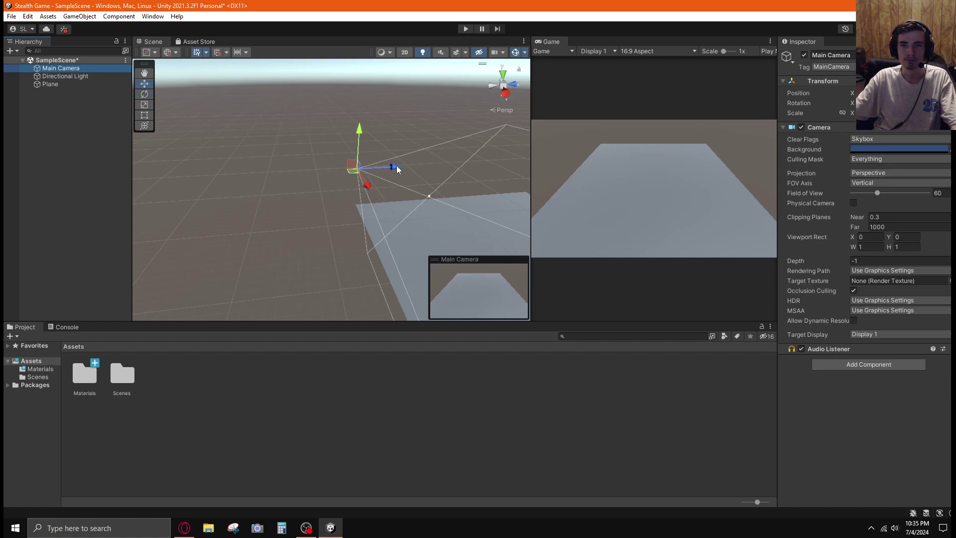
key(e)
drag(396, 154, 397, 152)
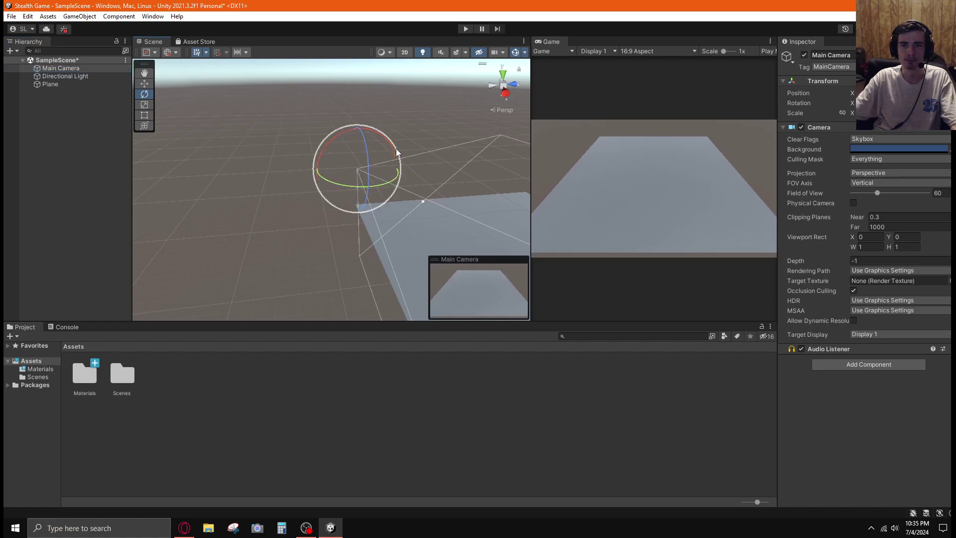
key(w)
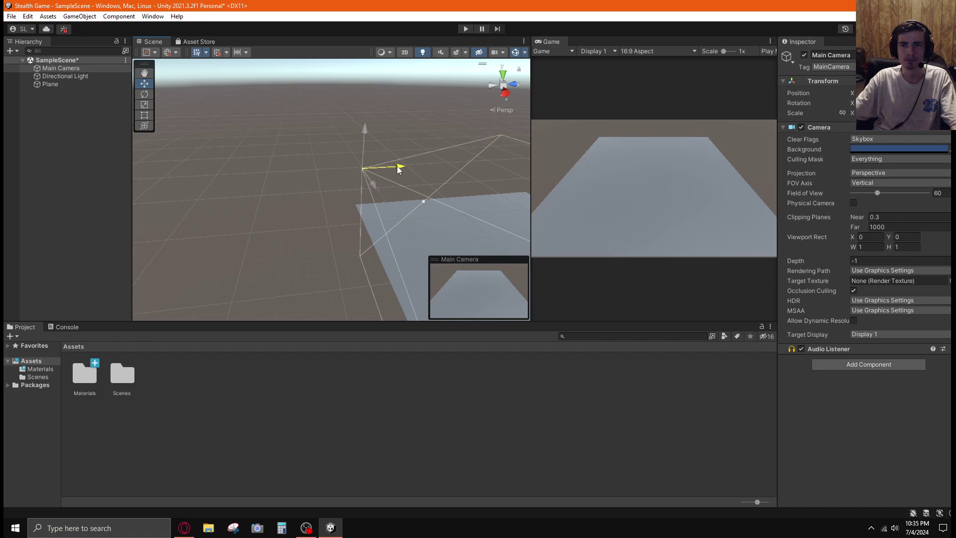
key(alt+Tab)
key(alt+Tab)
drag(397, 168, 409, 139)
key(e)
Step: Check the camera angle against the reference video and tilt the main camera a little more downward
key(alt+Tab)
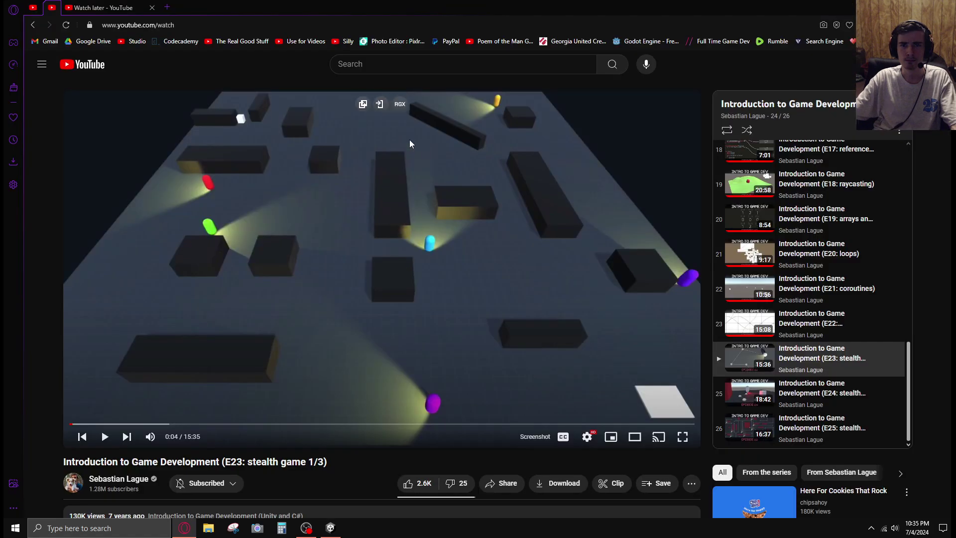
key(alt+Tab)
key(alt+Tab)
key(alt+Tab)
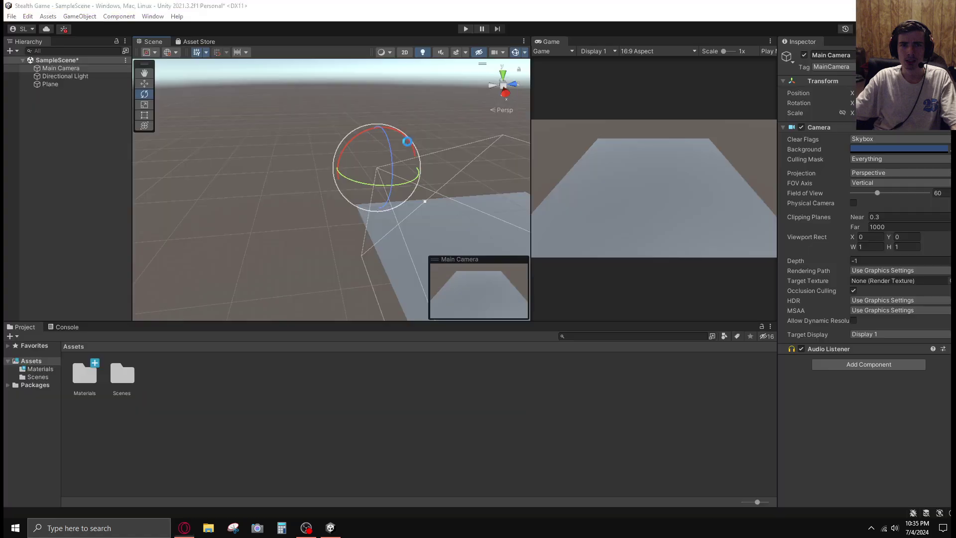
drag(408, 145, 412, 145)
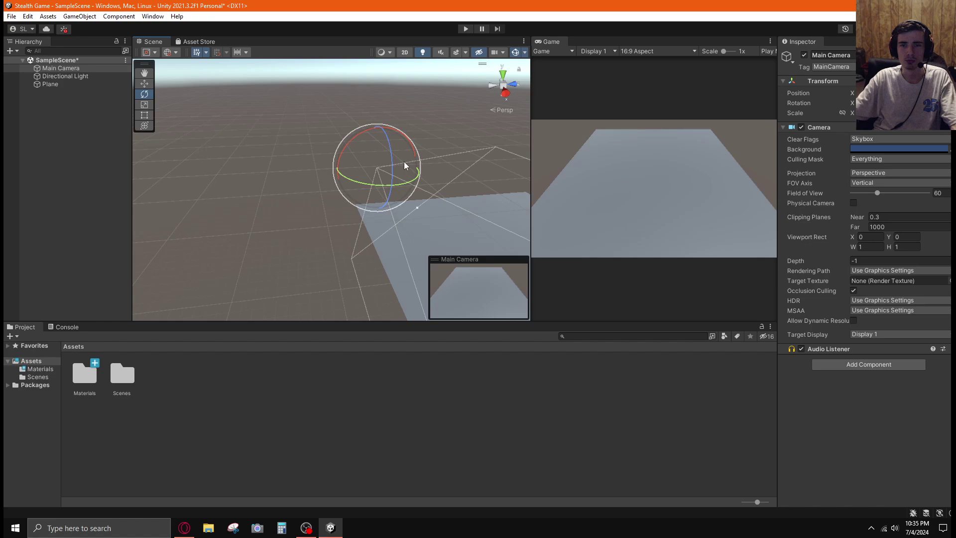
key(w)
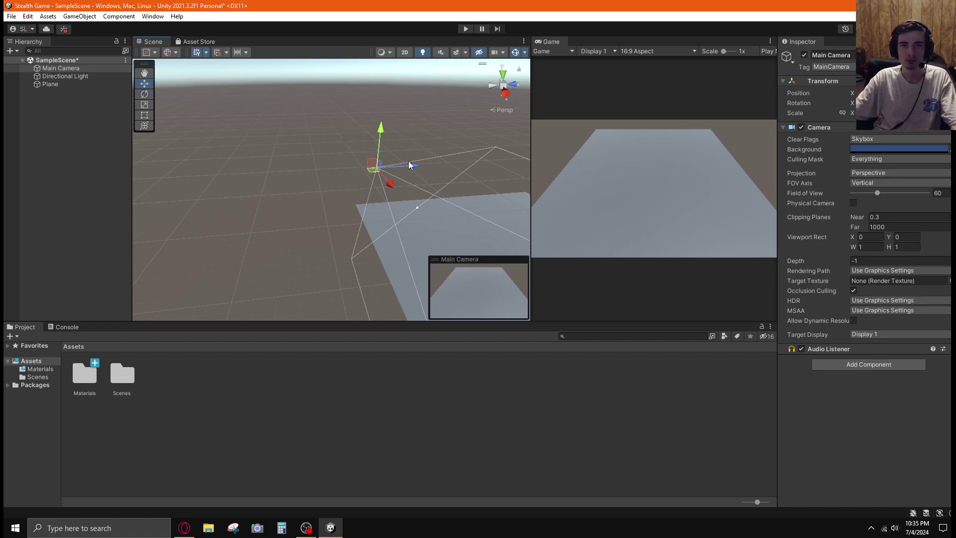
drag(413, 163, 413, 164)
click(130, 142)
click(51, 84)
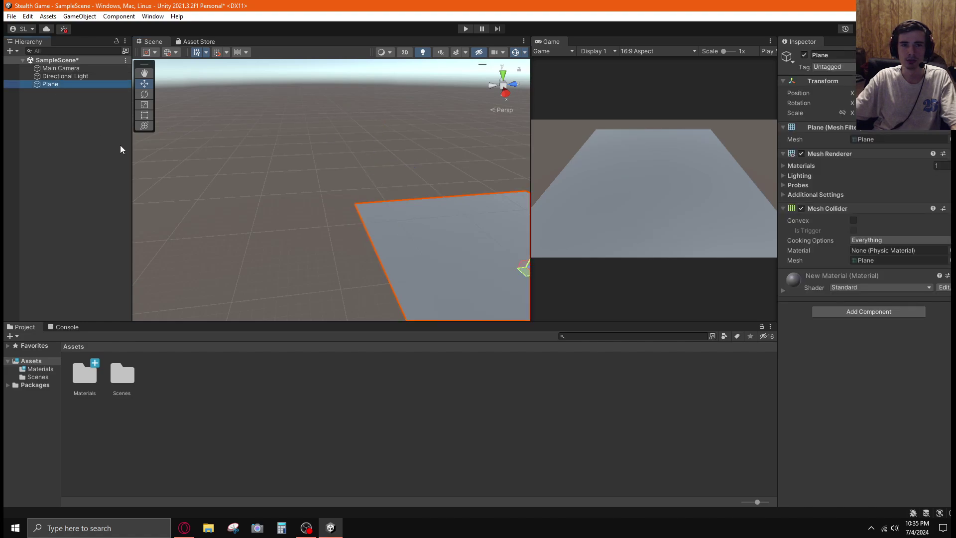
right_drag(336, 216, 407, 166)
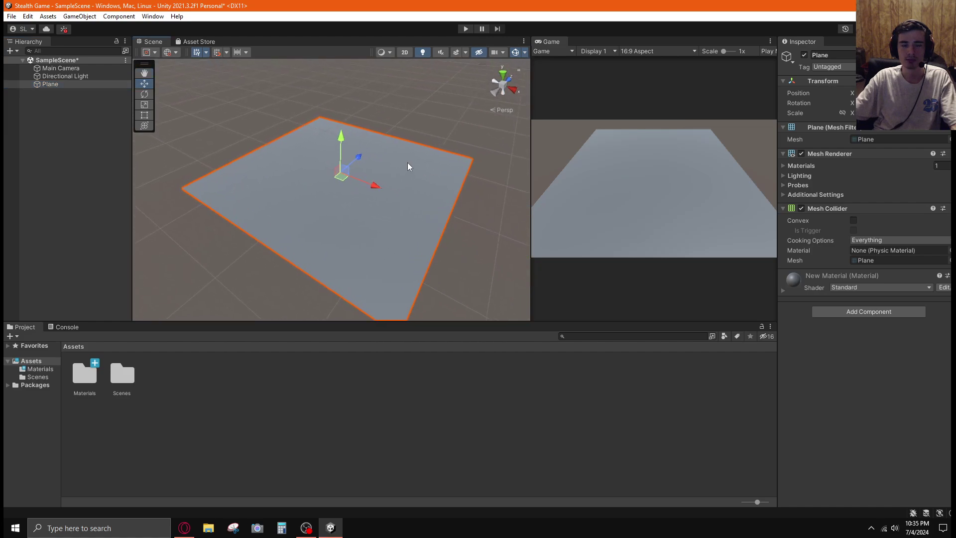
click(55, 77)
click(60, 92)
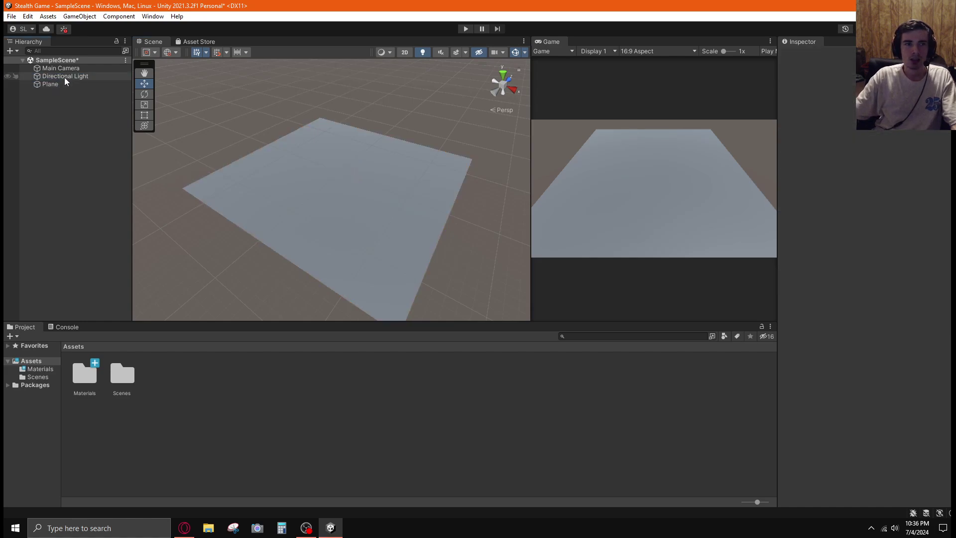
Step: Try deleting the directional light to see the scene without it, and undo the deletion
click(64, 77)
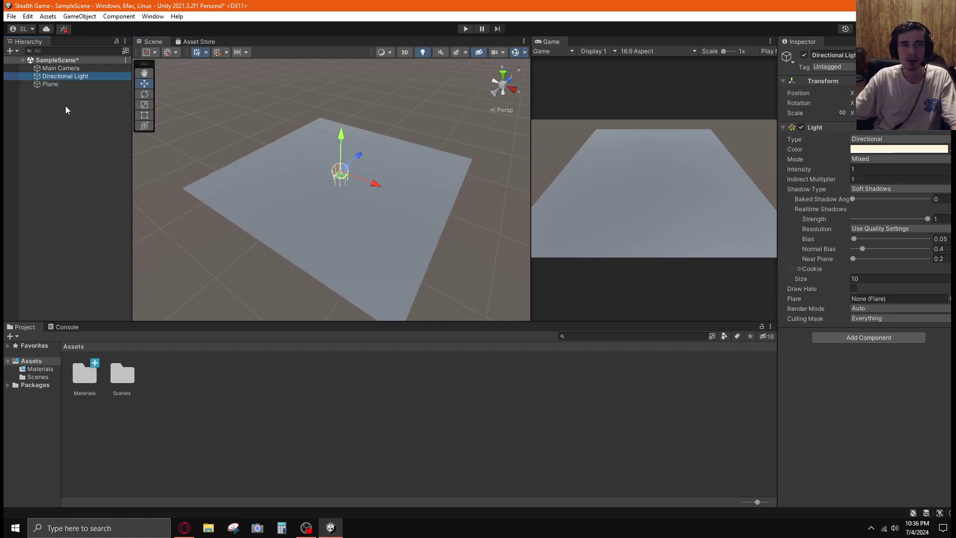
right_click(71, 76)
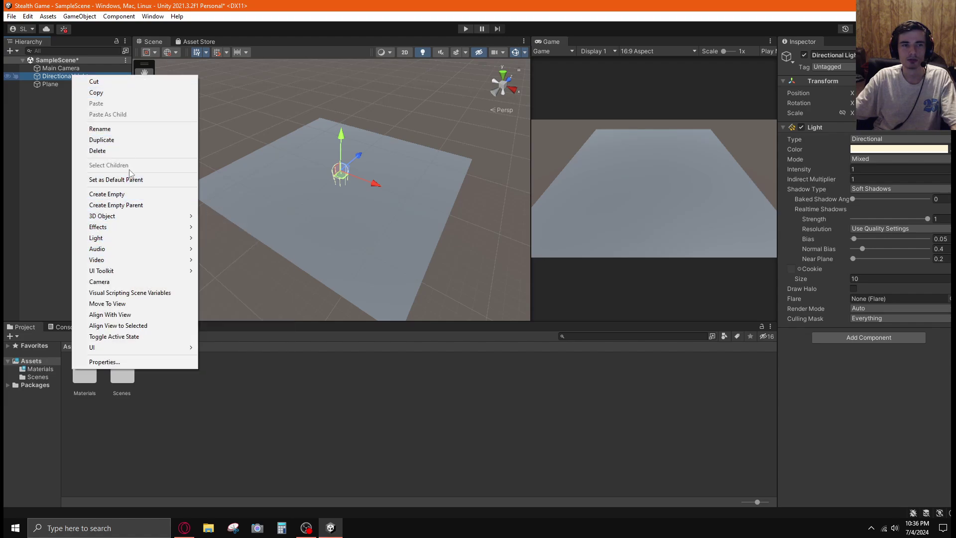
click(53, 138)
click(68, 77)
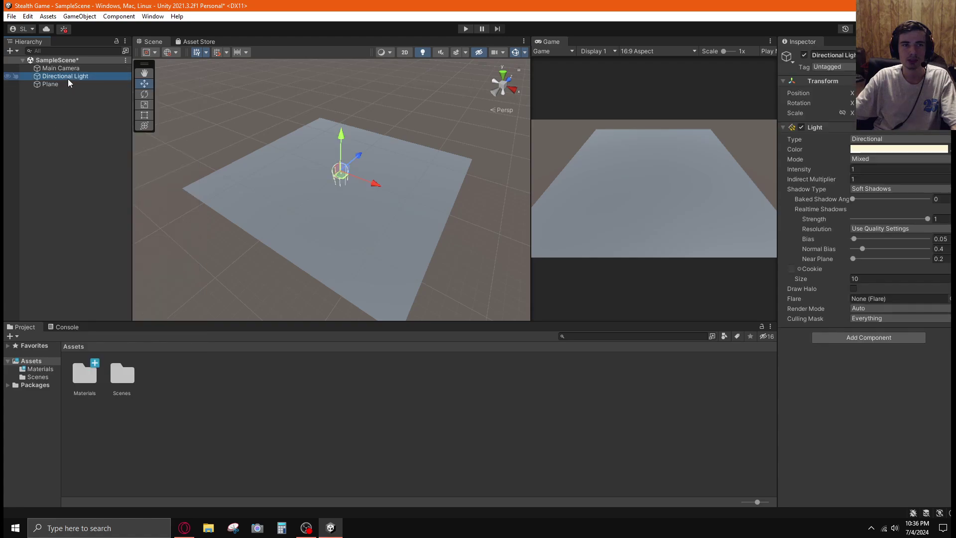
right_click(67, 78)
click(99, 154)
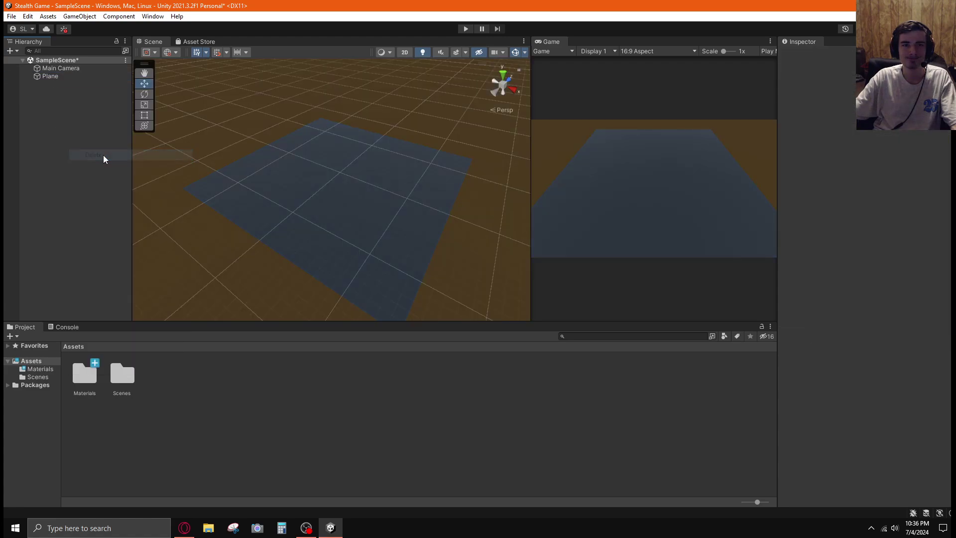
right_drag(352, 194, 305, 168)
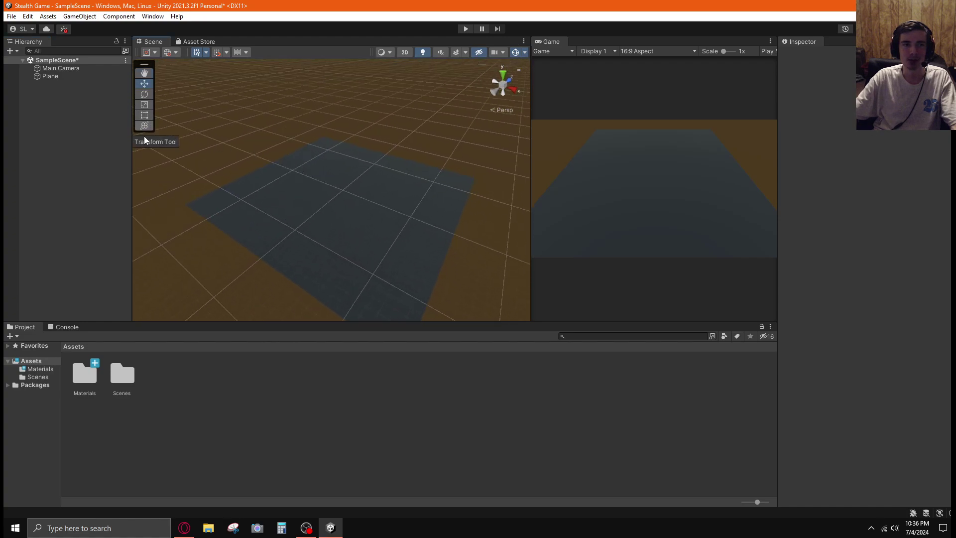
key(ctrl+z)
right_drag(322, 151, 388, 112)
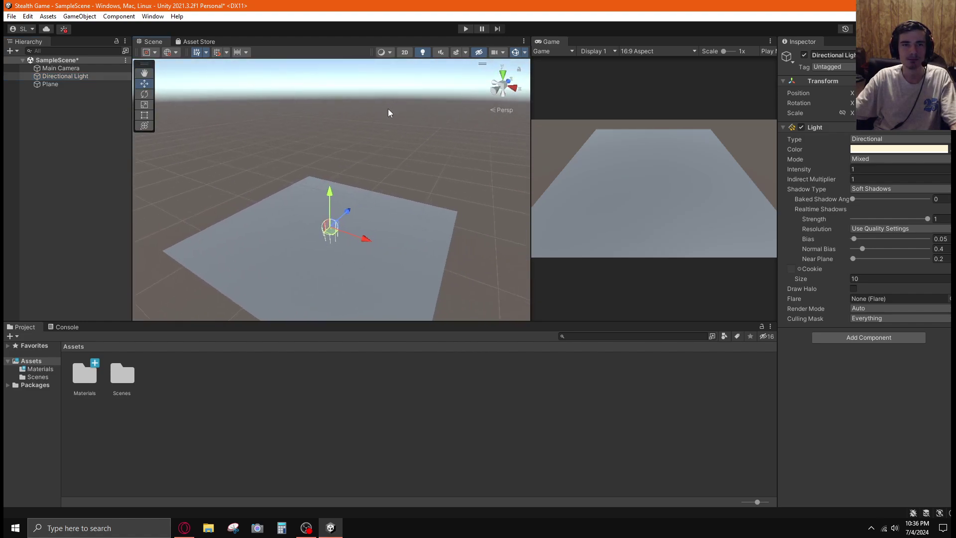
right_click(76, 76)
click(64, 118)
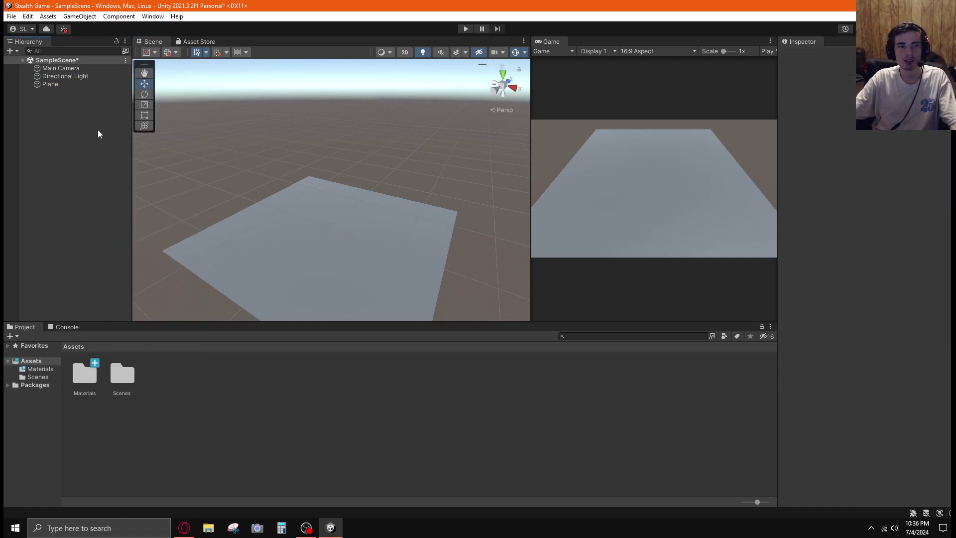
click(76, 77)
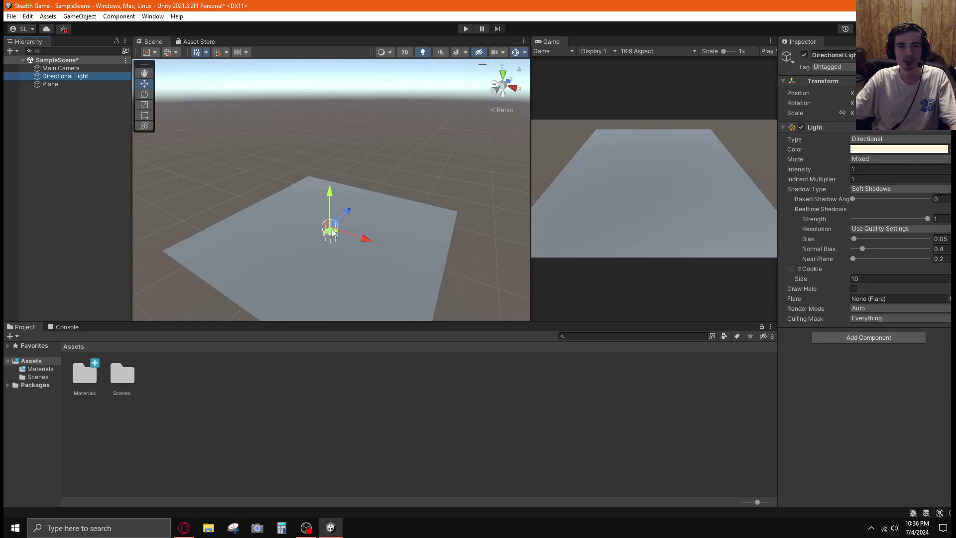
right_click(74, 77)
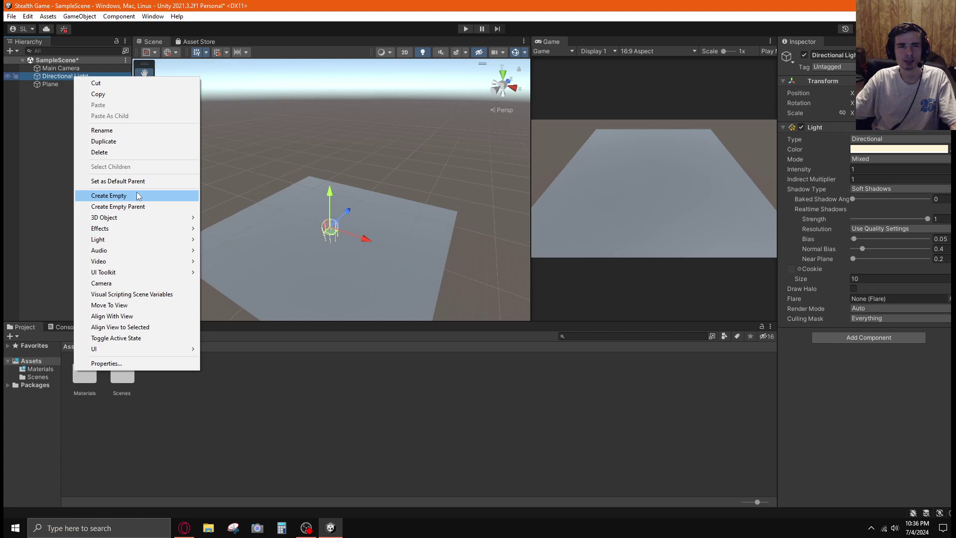
click(60, 70)
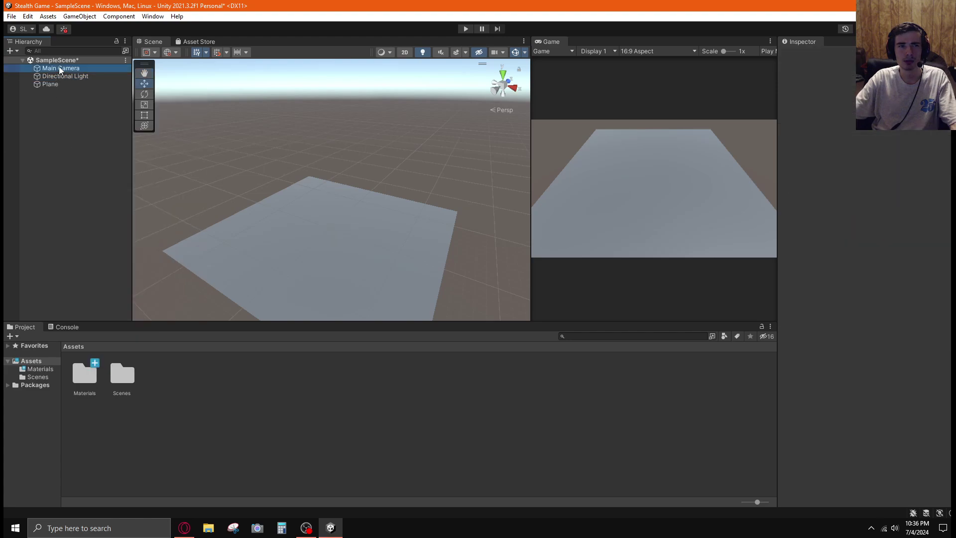
right_click(60, 69)
click(115, 172)
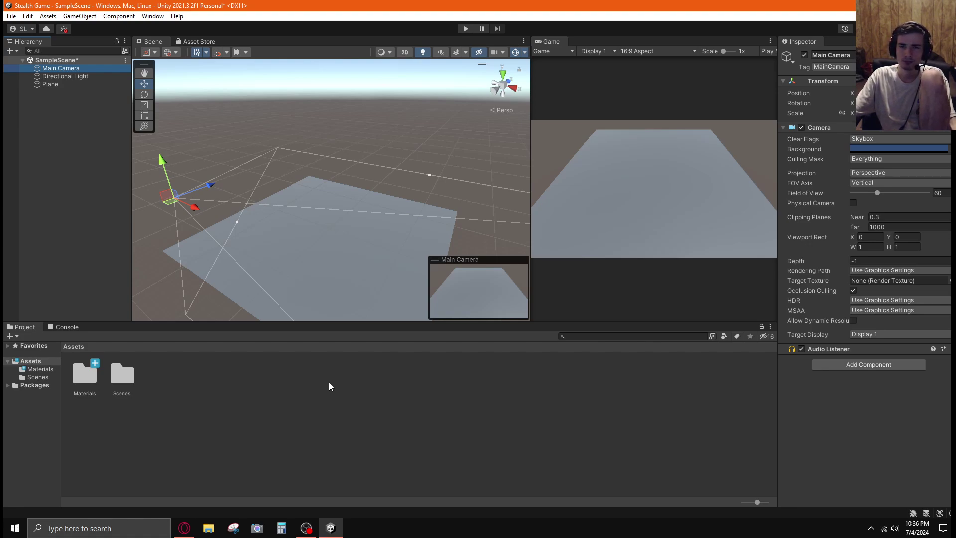
Step: Compare the main camera's view with the stealth game reference video, showing the video in full screen
key(alt+Tab)
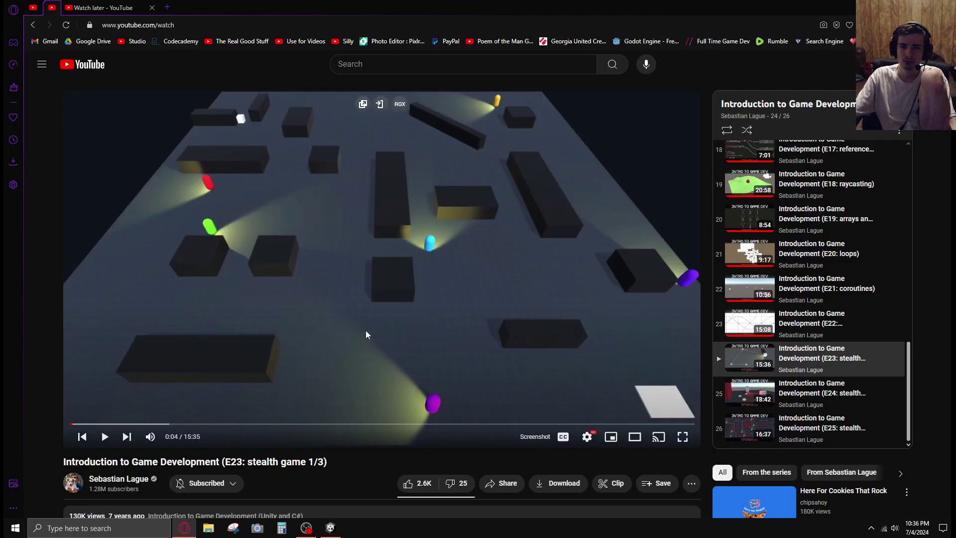
key(alt+Tab)
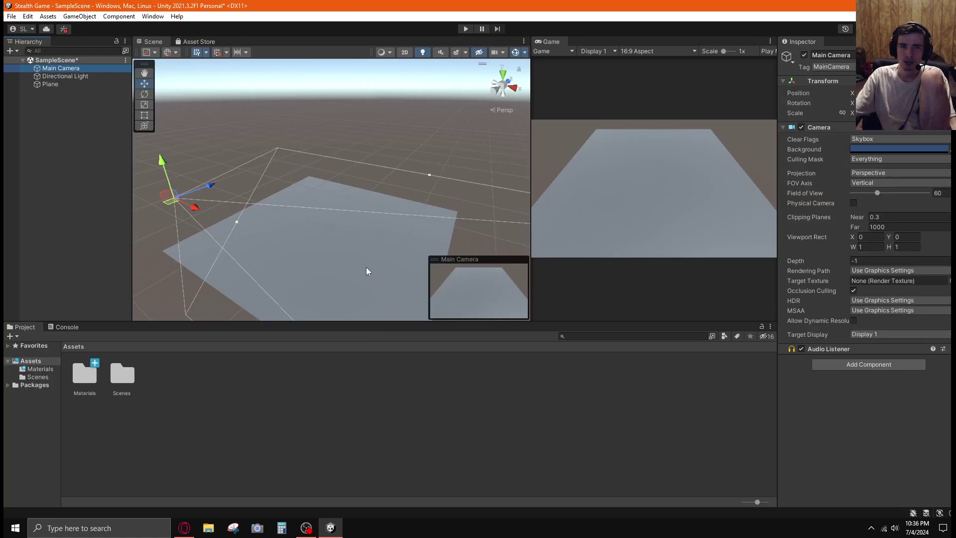
key(alt+Tab)
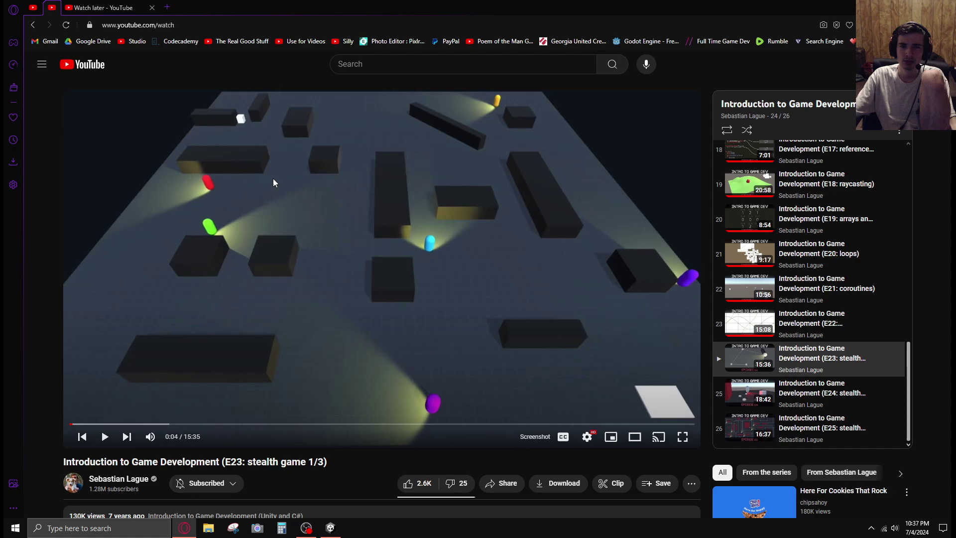
key(alt+Tab)
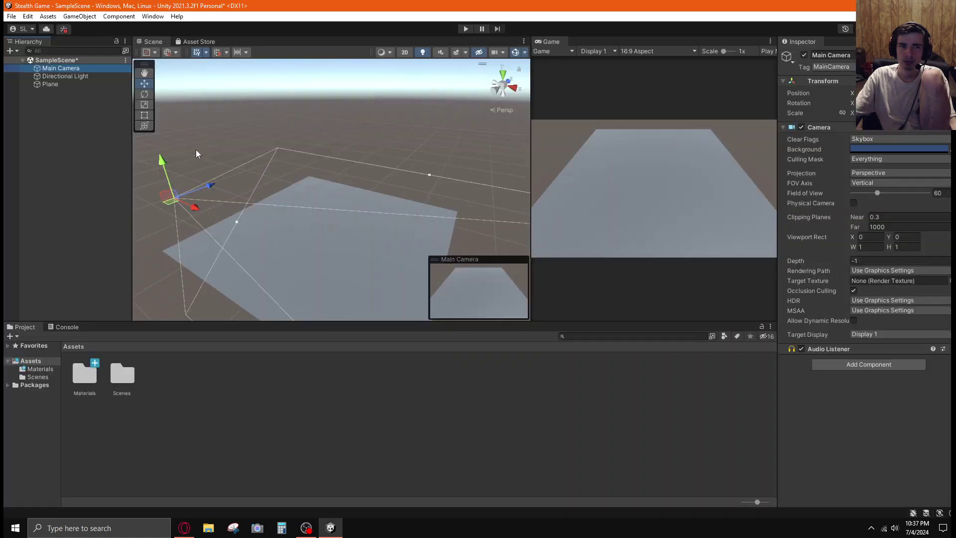
key(alt+Tab)
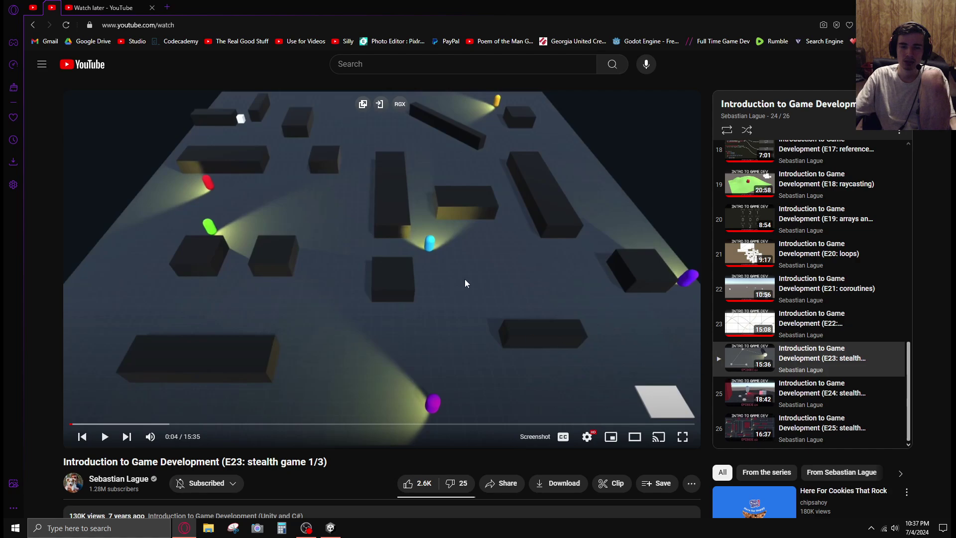
double_click(536, 324)
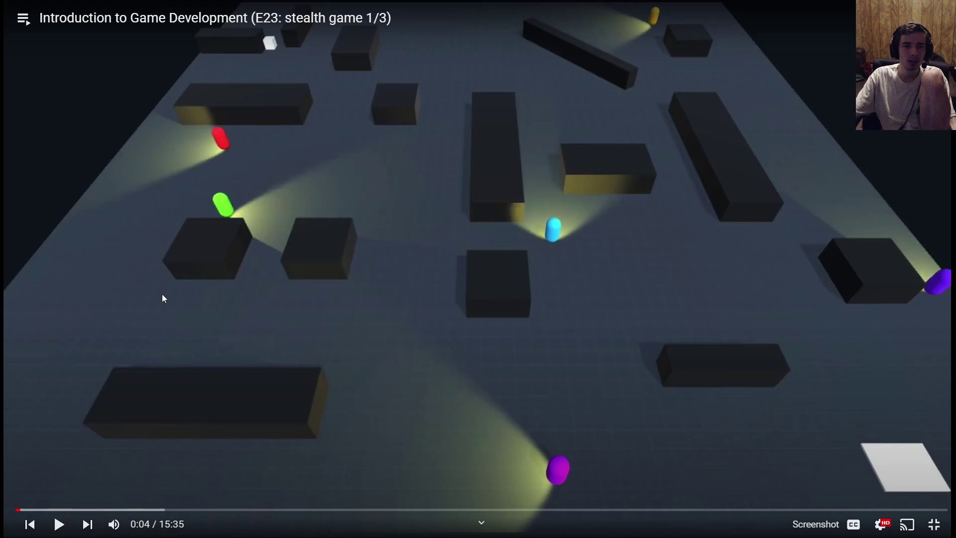
Step: Enlarge the ground plane and move the main camera back and upward until the plane's far corners fit in its view
click(806, 260)
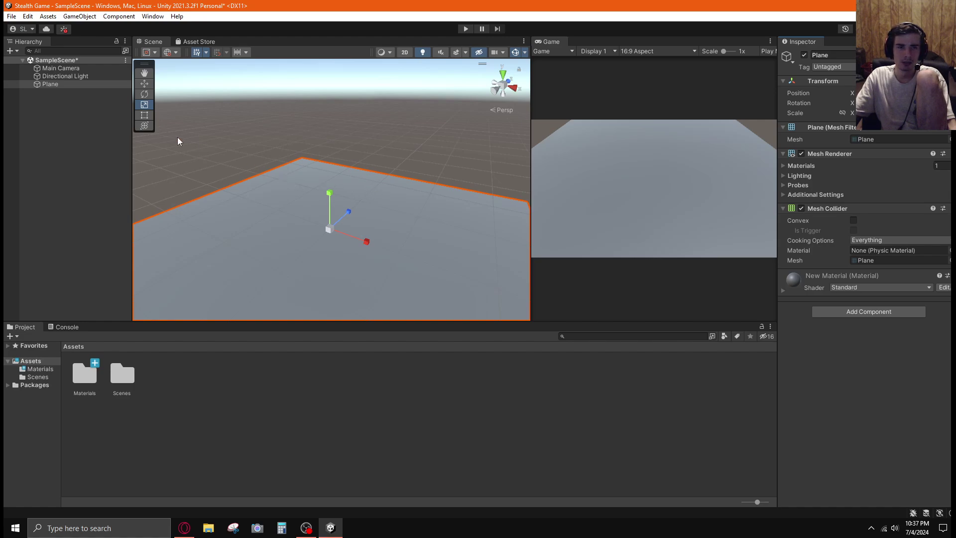
click(52, 67)
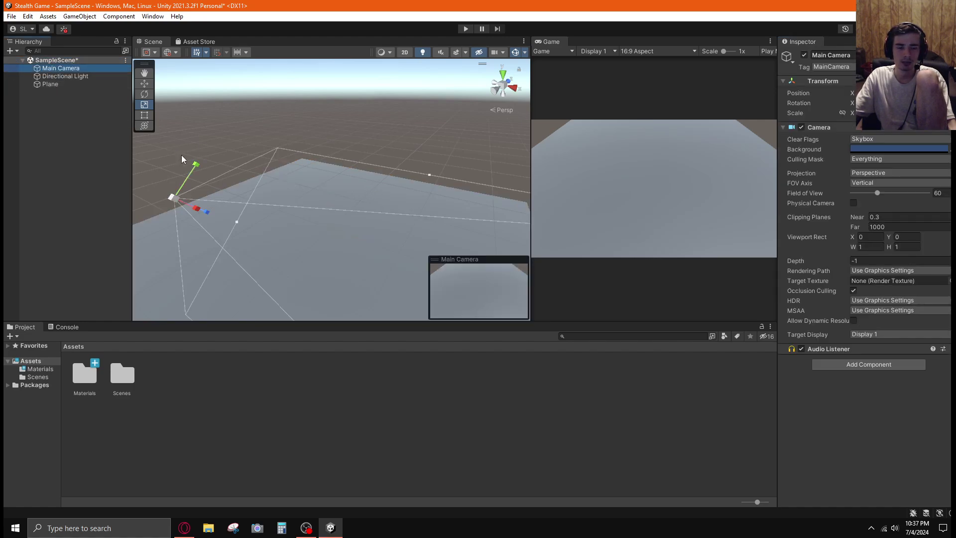
key(e)
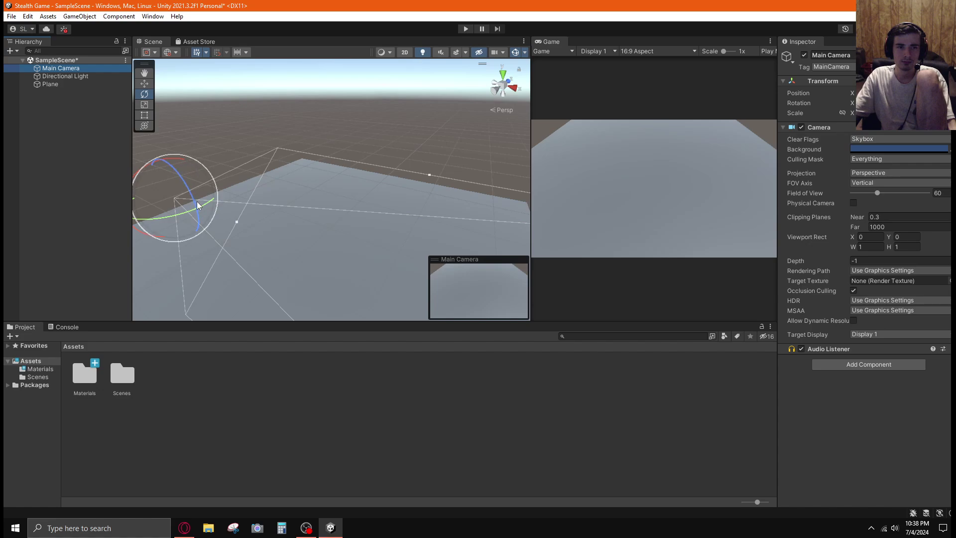
key(w)
alt+drag(192, 200, 362, 269)
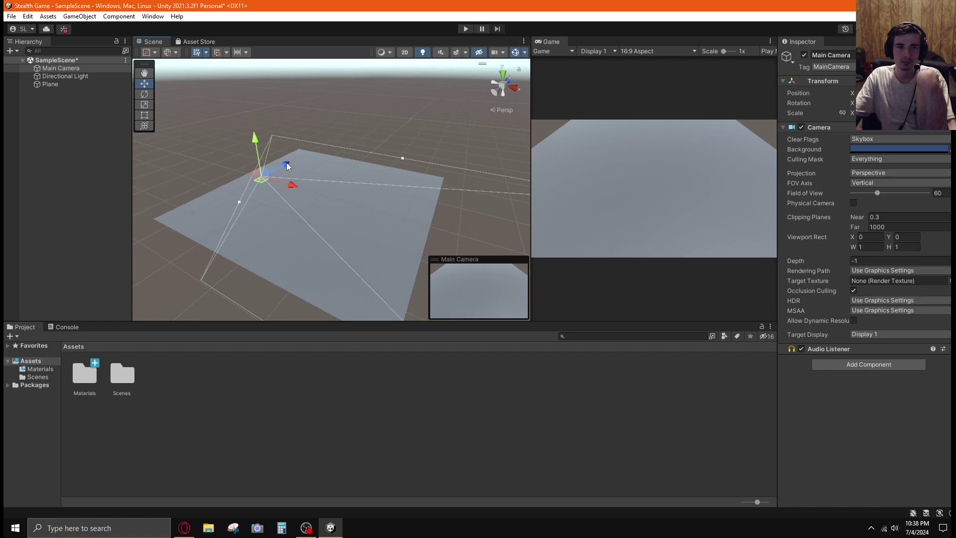
drag(286, 162, 190, 103)
drag(225, 138, 206, 160)
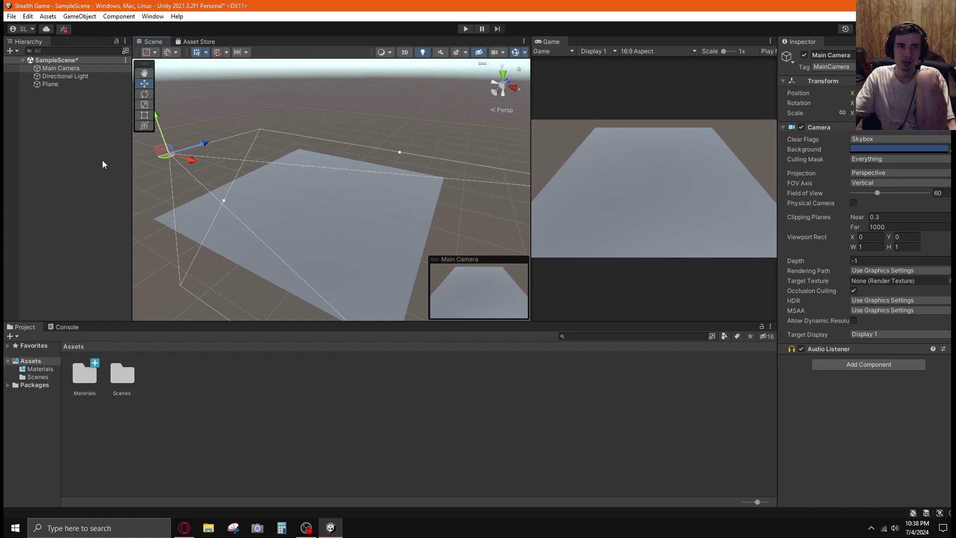
Step: Add a cube to the scene and edit its position in the Transform values
right_click(69, 126)
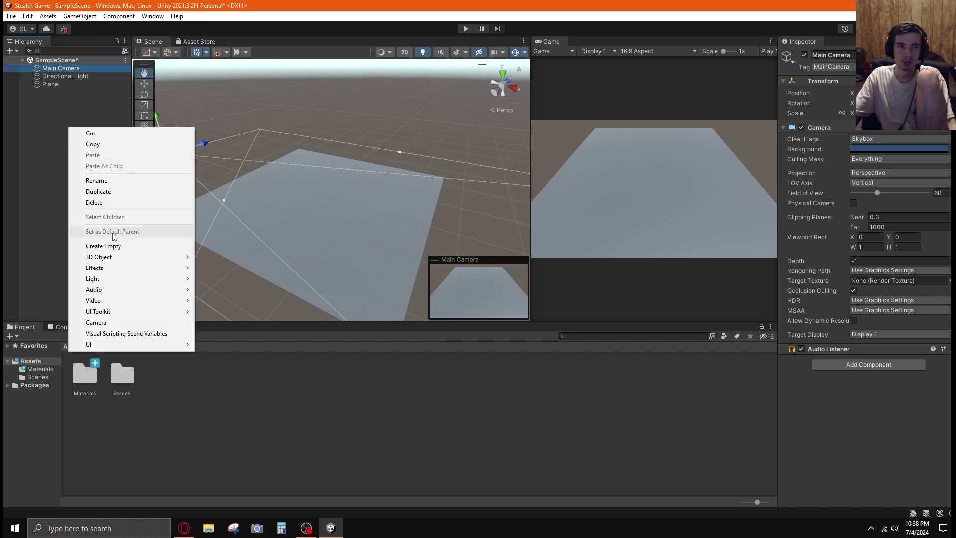
mouse_move(114, 260)
click(216, 256)
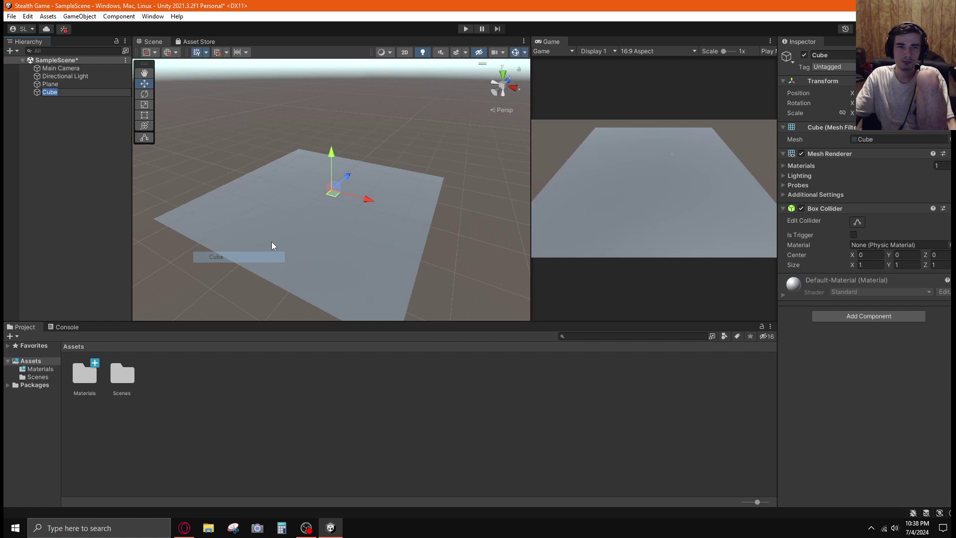
scroll(348, 202, up, 5)
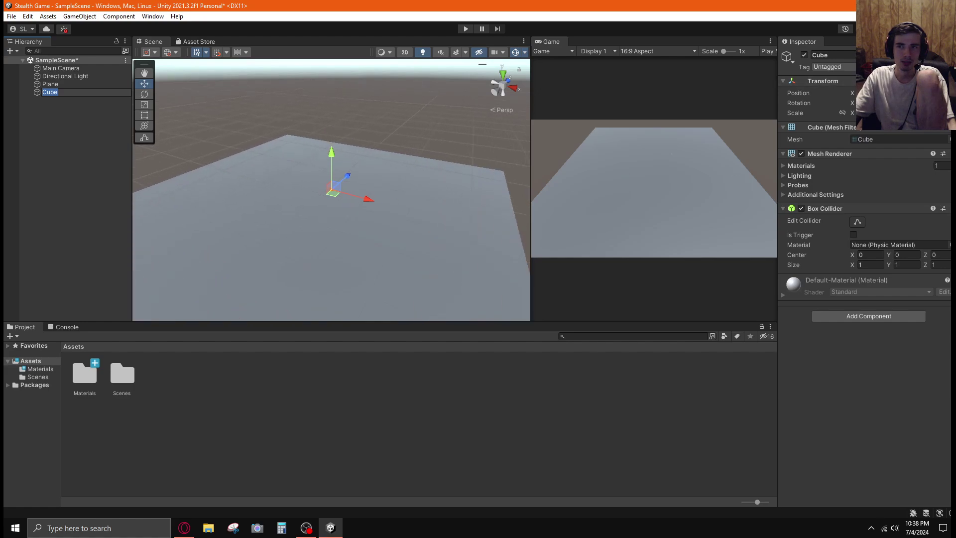
click(852, 92)
right_click(852, 92)
click(871, 121)
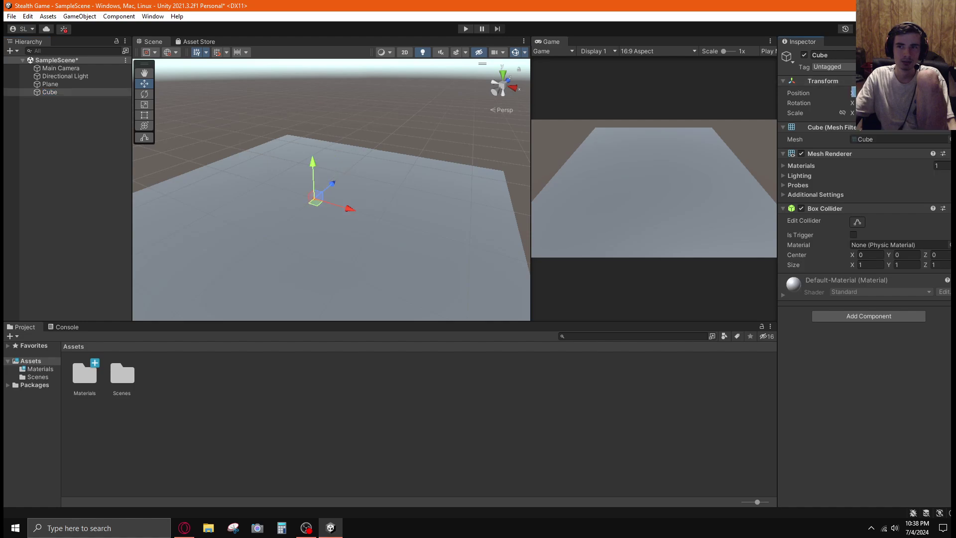
Step: Raise the cube vertically above the ground plane and view it from a lower angle
drag(313, 165, 311, 142)
scroll(321, 190, up, 5)
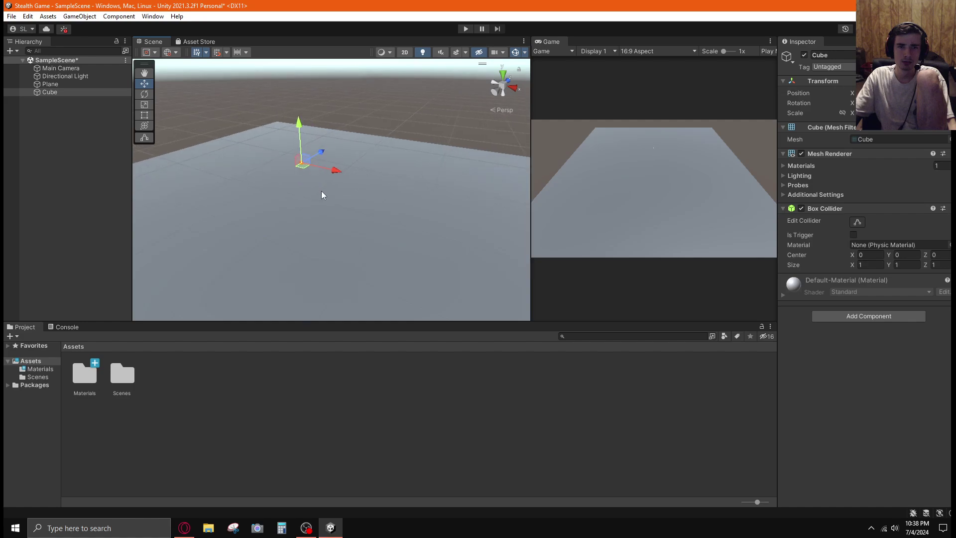
right_drag(266, 170, 310, 73)
right_drag(345, 109, 342, 111)
Step: Try nudging the ground plane slightly up and down along its vertical axis
click(351, 211)
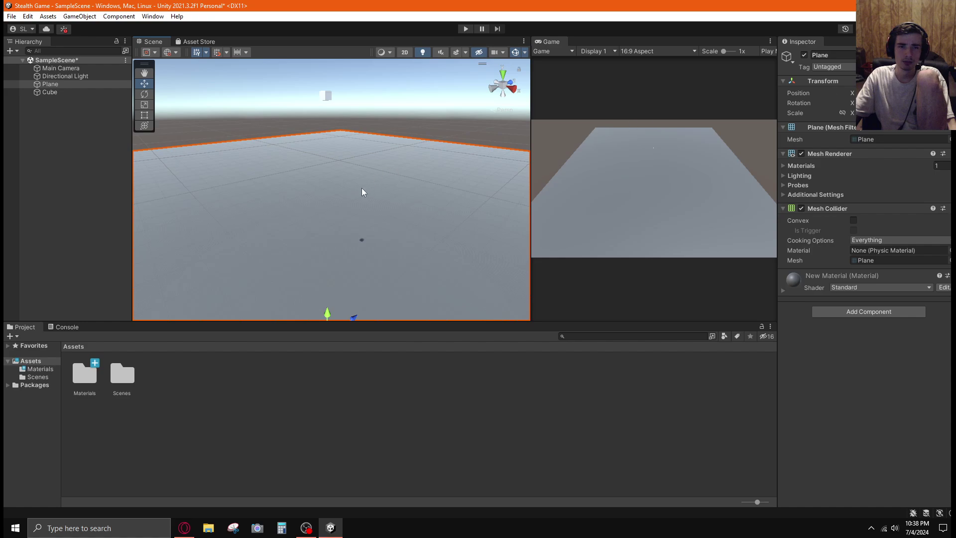
scroll(357, 194, down, 5)
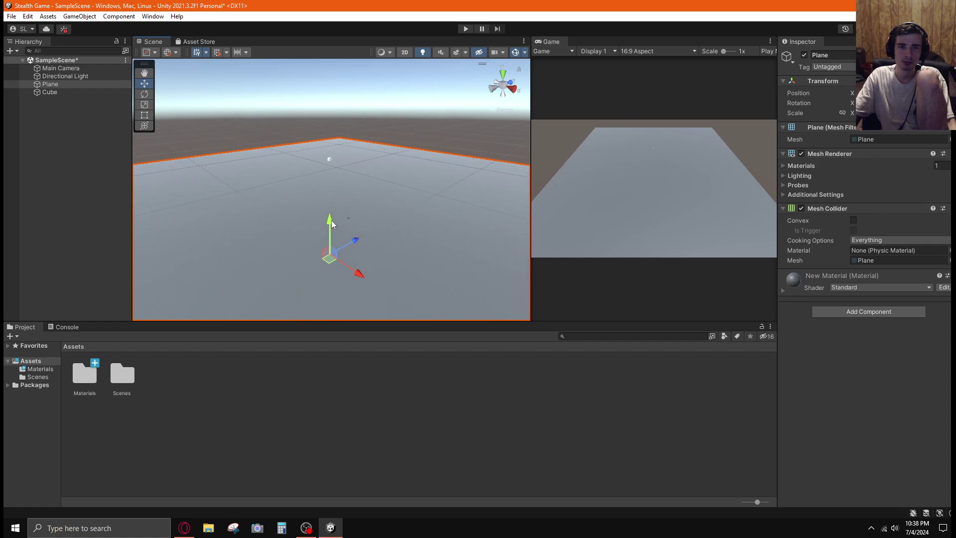
drag(330, 220, 330, 224)
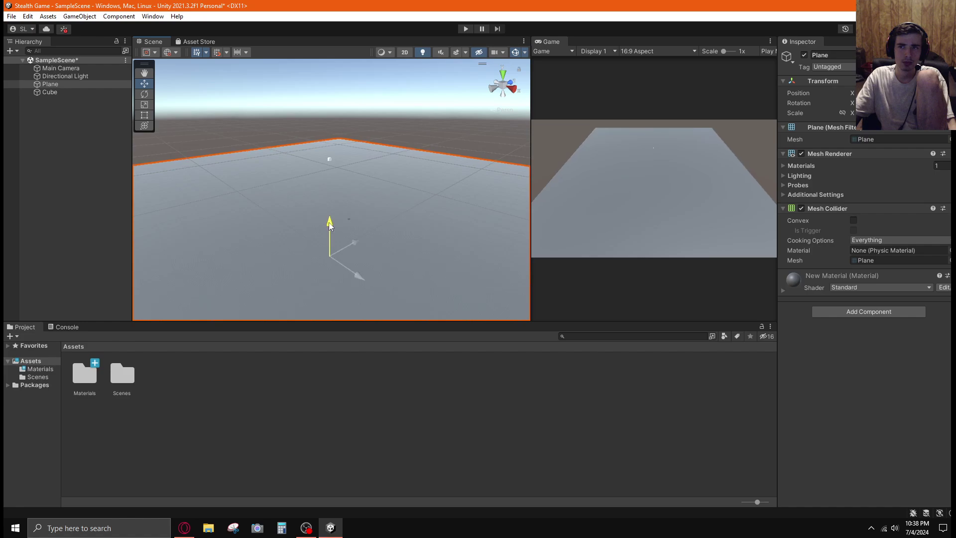
drag(329, 222, 329, 222)
drag(327, 222, 327, 223)
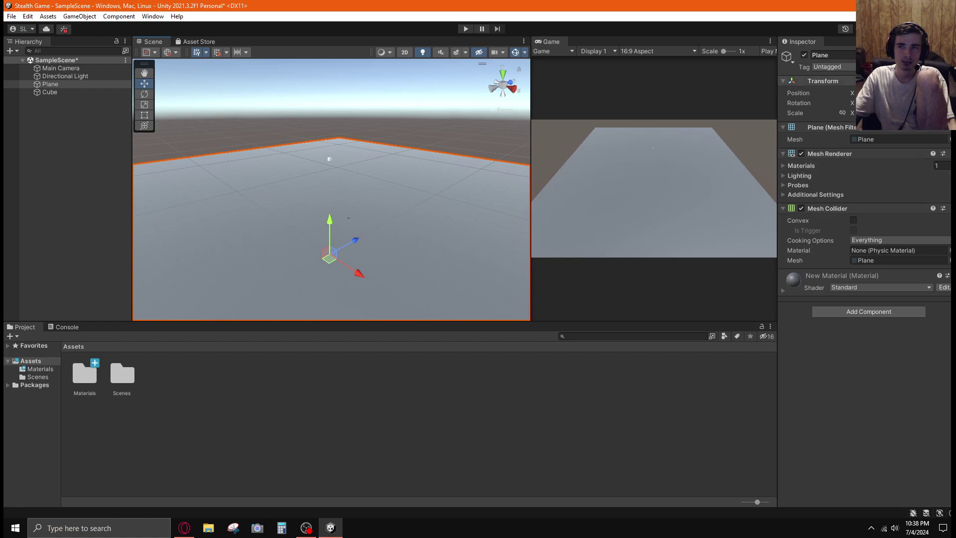
right_click(852, 93)
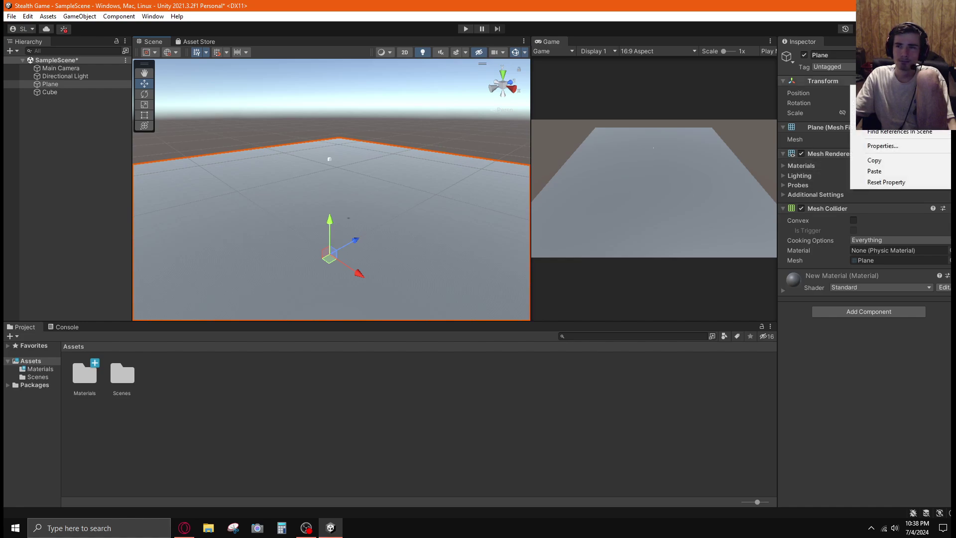
click(476, 117)
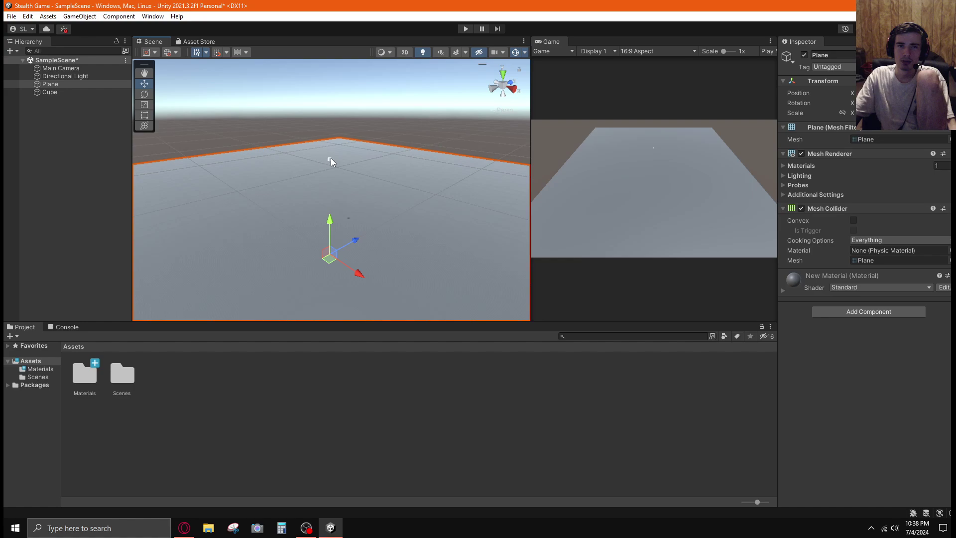
Step: Lower the cube slightly toward the ground plane, inspect it from other angles and undo its last change
click(330, 160)
scroll(360, 184, up, 3)
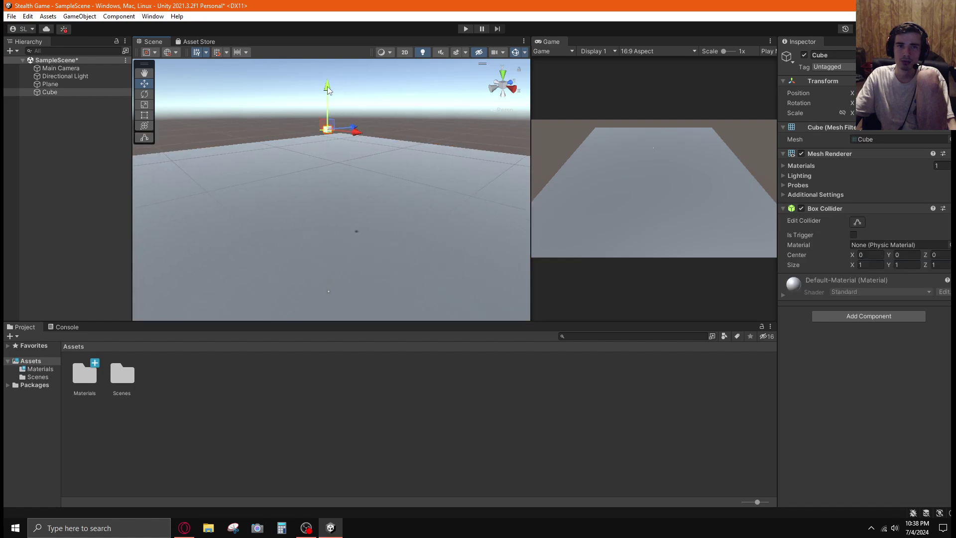
drag(327, 90, 328, 95)
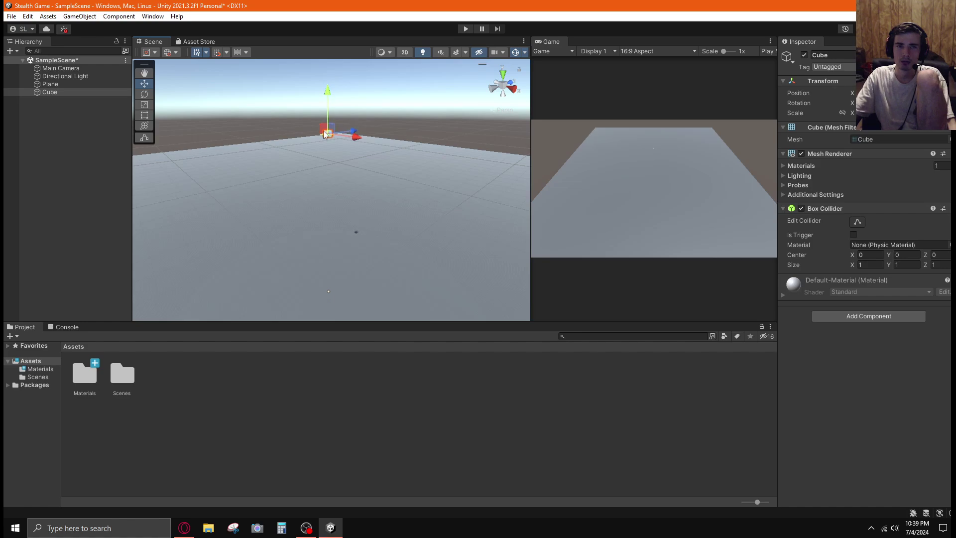
alt+drag(329, 144, 348, 45)
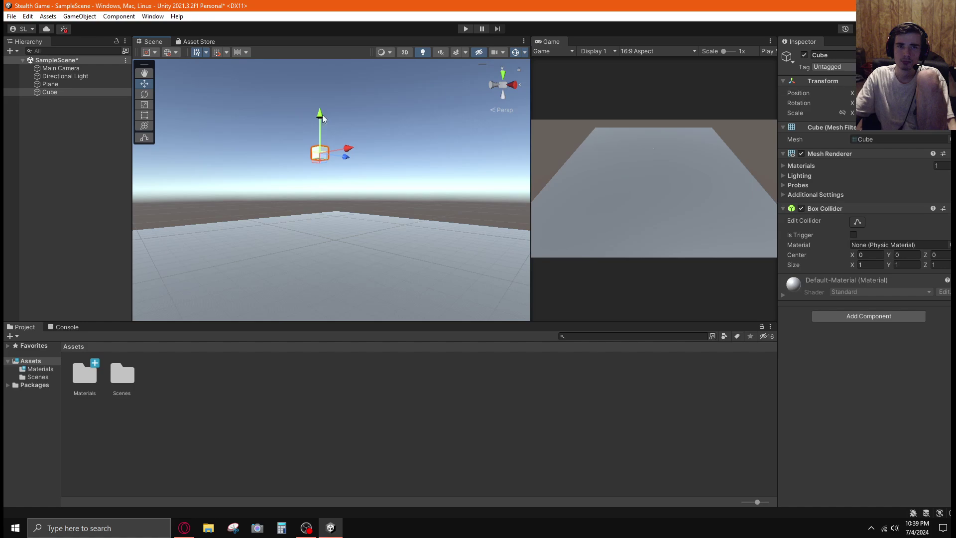
alt+drag(318, 157, 379, 252)
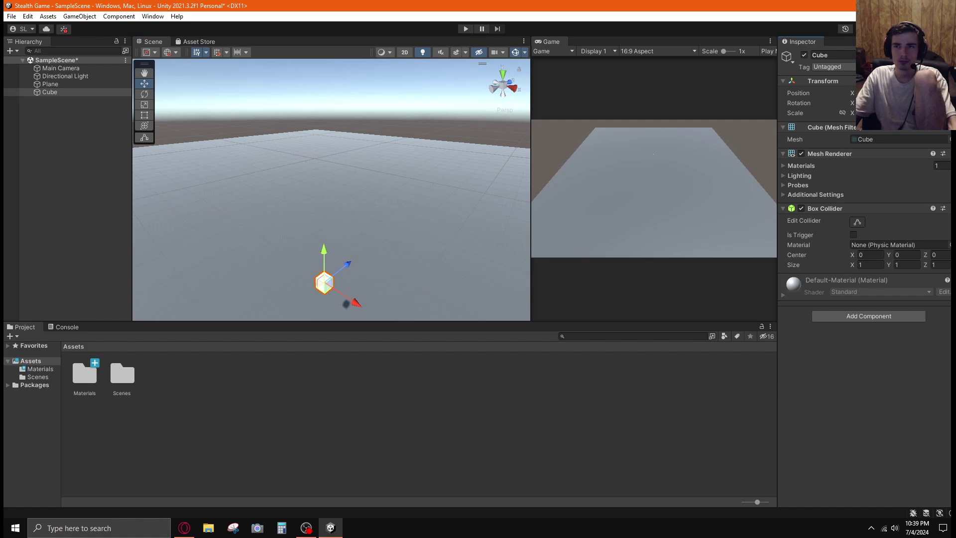
key(ctrl+z)
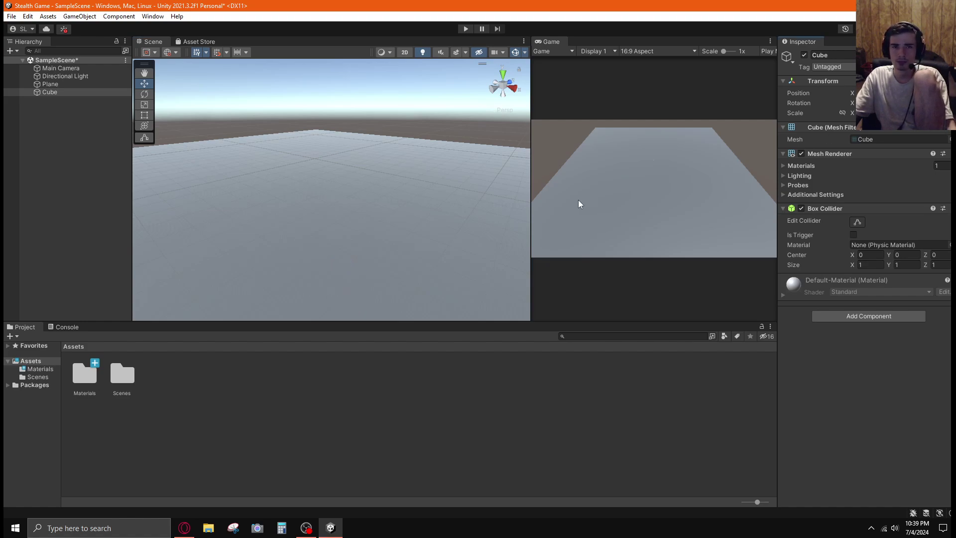
Step: Move the cube across the ground plane toward the plane's far edge
right_drag(394, 241, 443, 261)
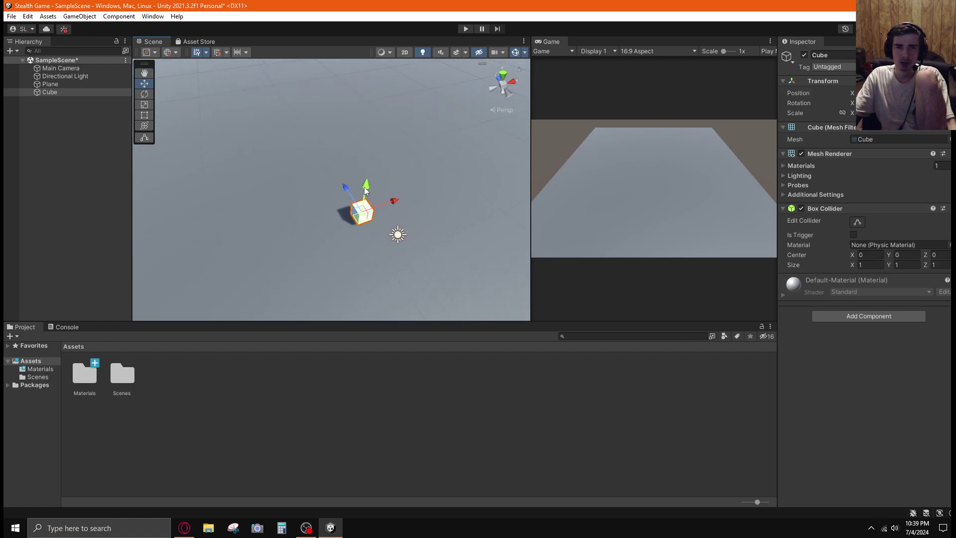
drag(365, 191, 154, 143)
key(f)
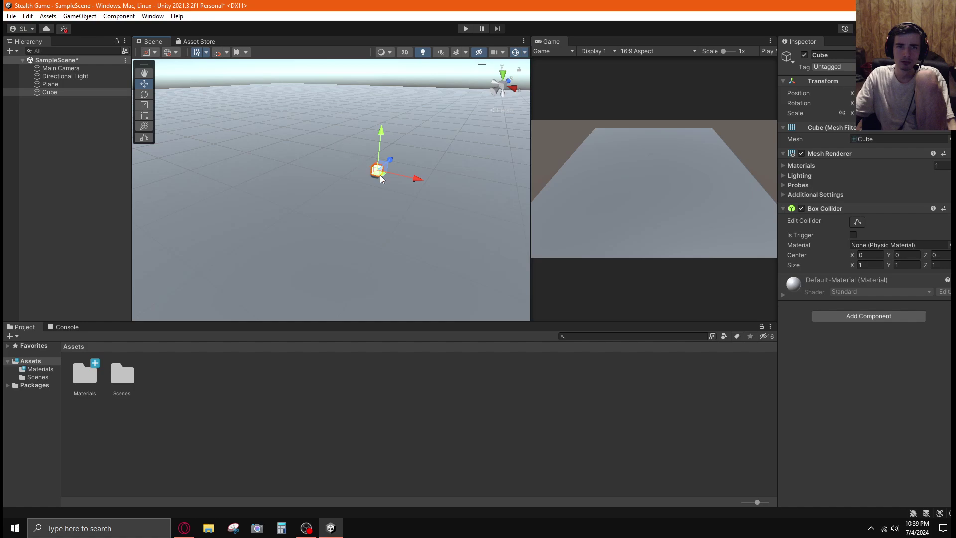
drag(381, 174, 283, 85)
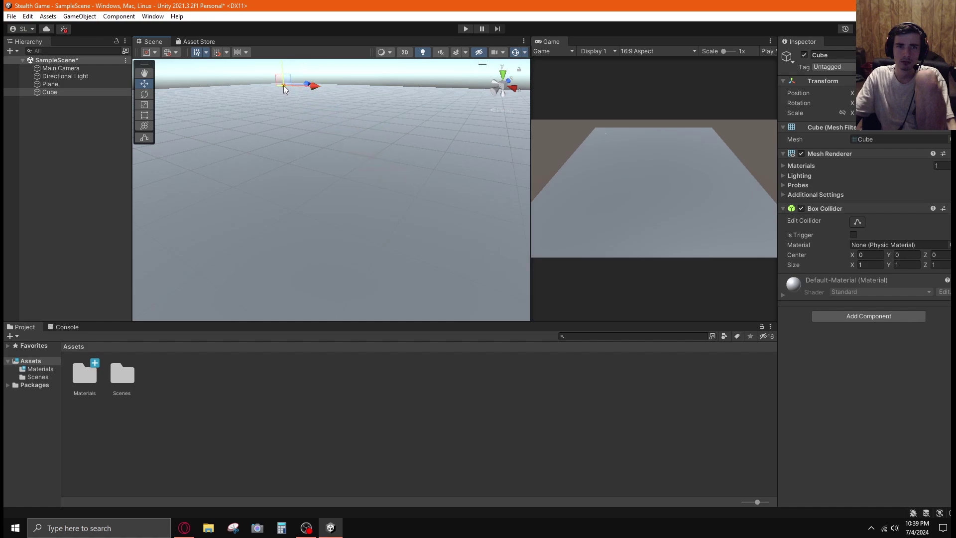
scroll(286, 88, down, 1)
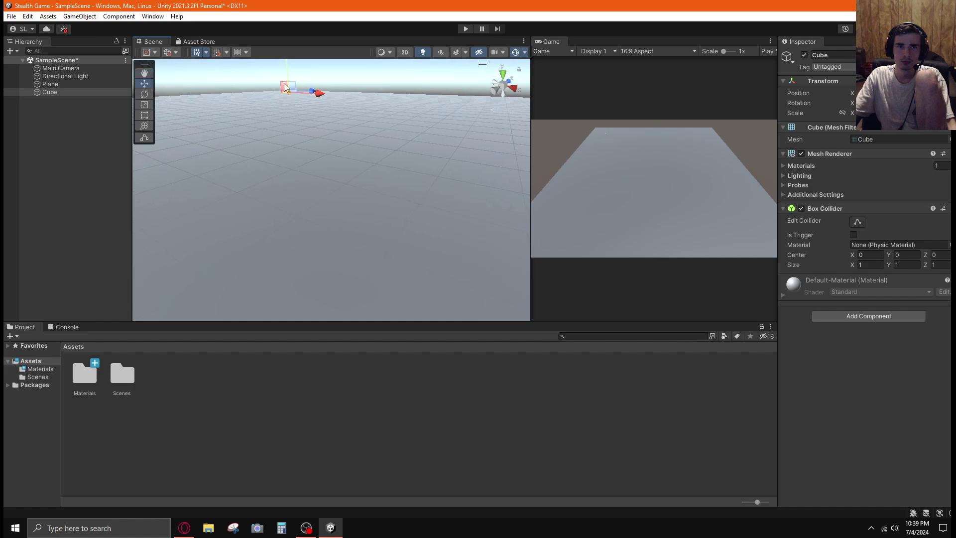
right_drag(305, 97, 294, 24)
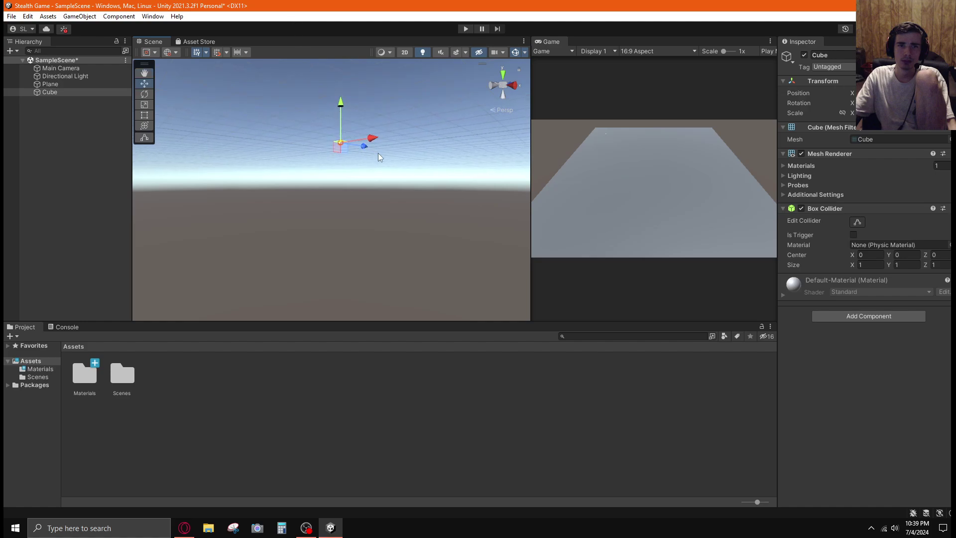
Step: Position the cube near the far corner of the ground plane, checking its placement from above
right_drag(381, 153, 375, 225)
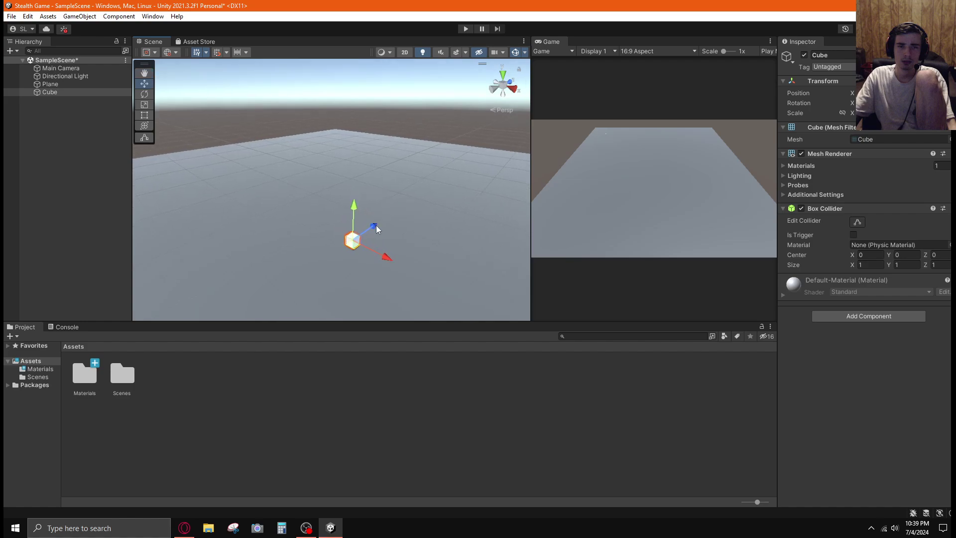
drag(353, 237, 336, 132)
key(f)
scroll(437, 225, down, 3)
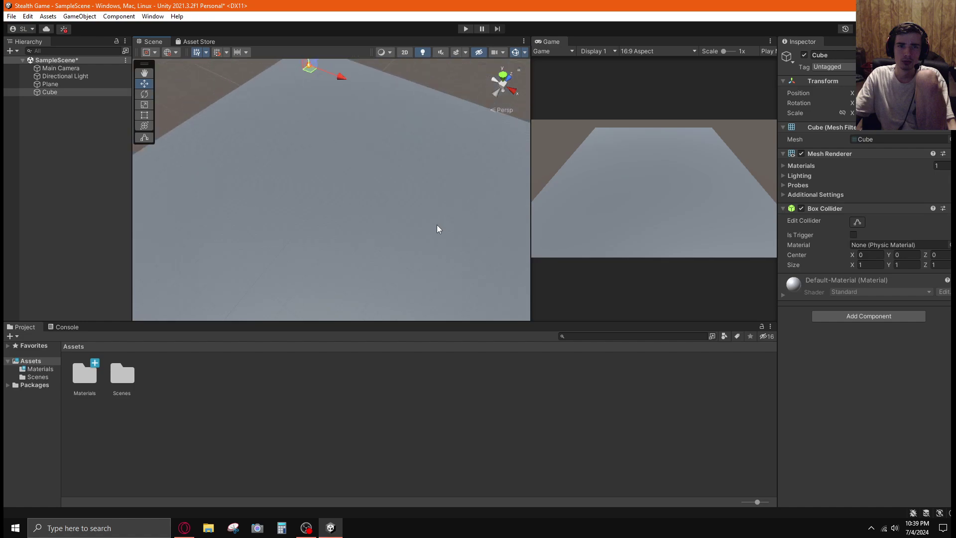
right_drag(438, 229, 350, 207)
scroll(350, 207, up, 4)
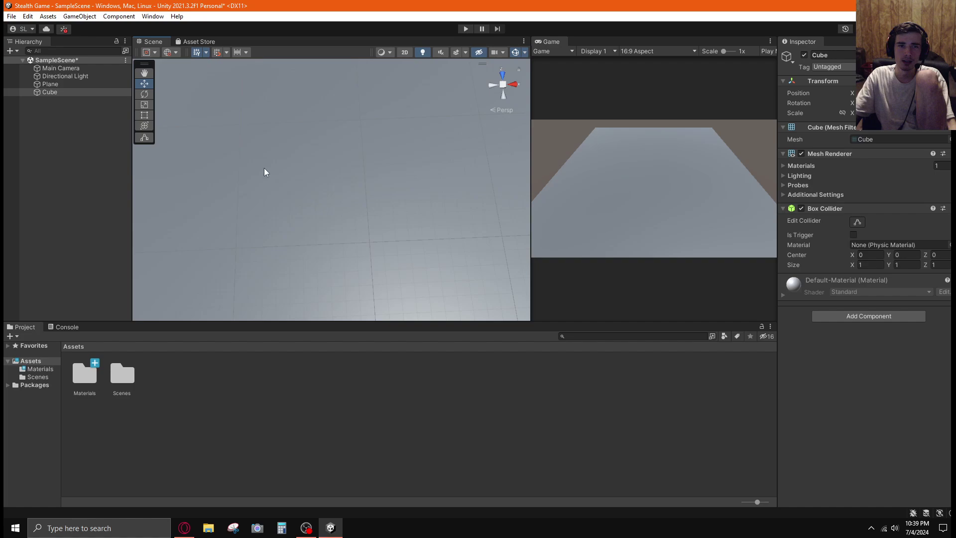
scroll(305, 178, down, 4)
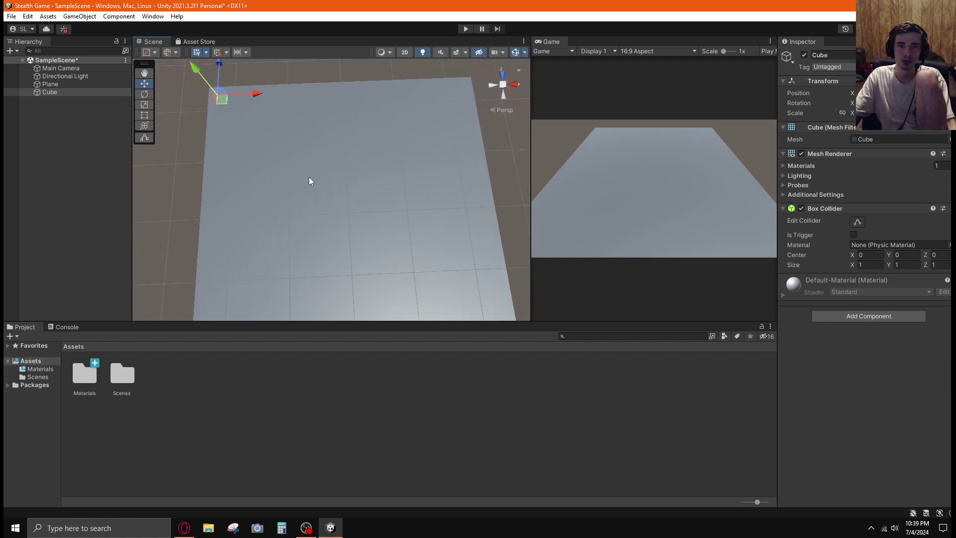
right_drag(309, 179, 214, 88)
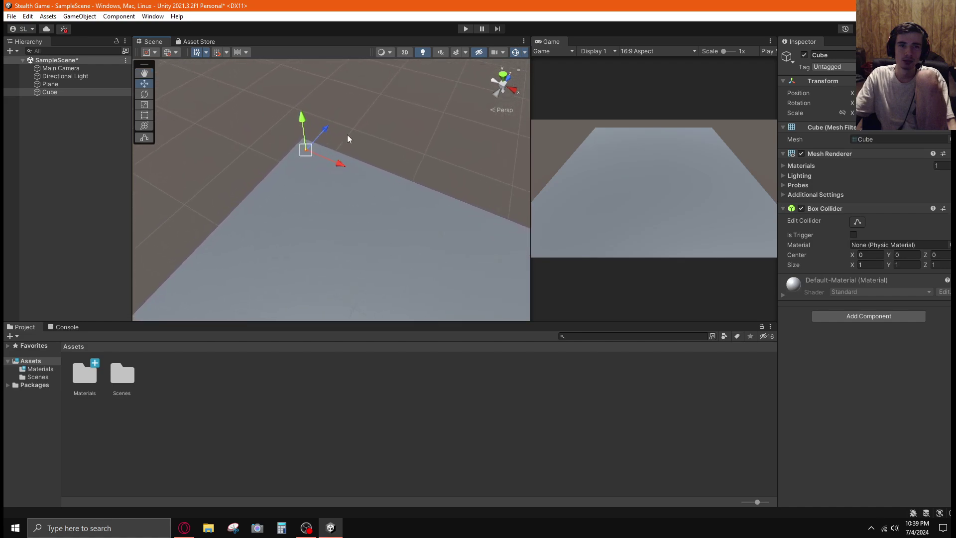
right_drag(348, 134, 378, 135)
scroll(385, 106, up, 5)
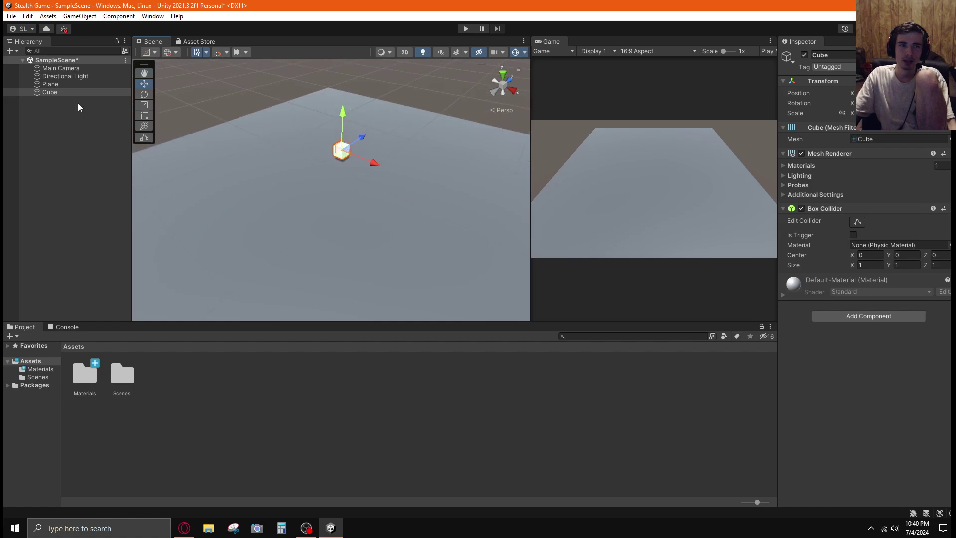
click(68, 85)
click(28, 16)
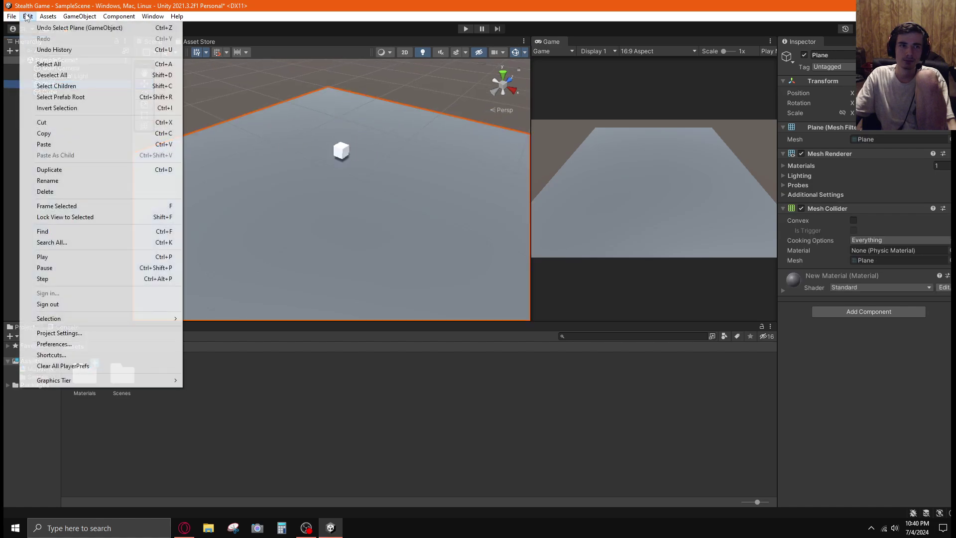
click(13, 160)
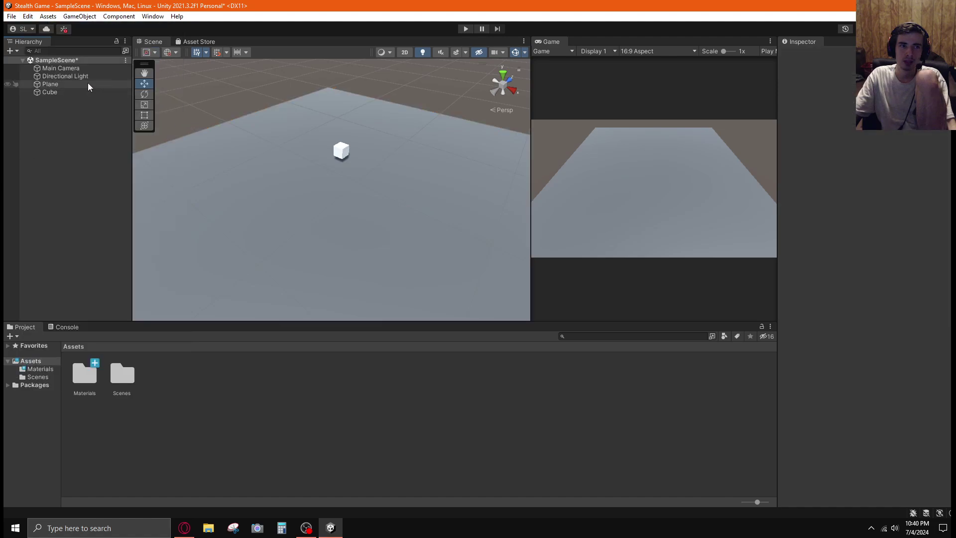
click(75, 76)
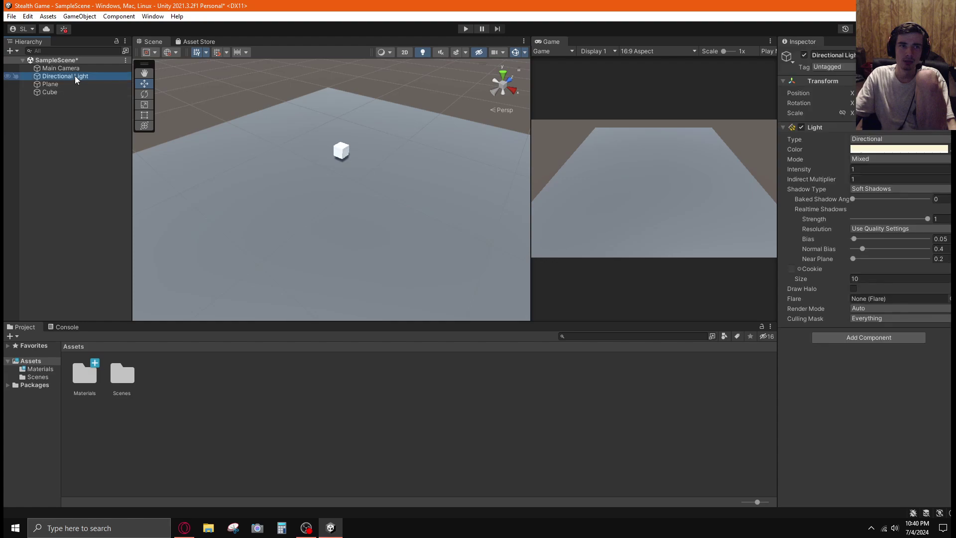
Step: Reduce the ground plane's scale so the whole plane fits in the main camera's view, and reselect the cube
click(75, 85)
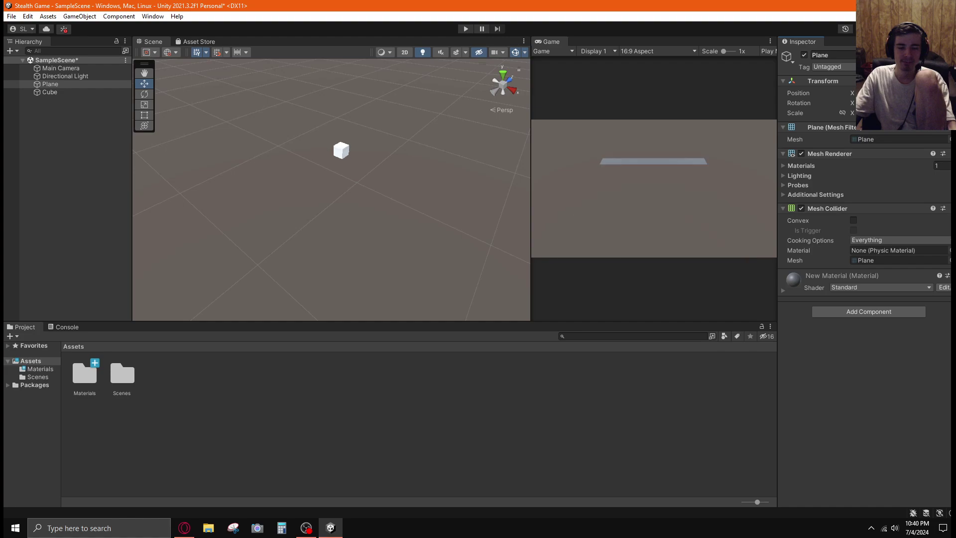
scroll(371, 180, up, 3)
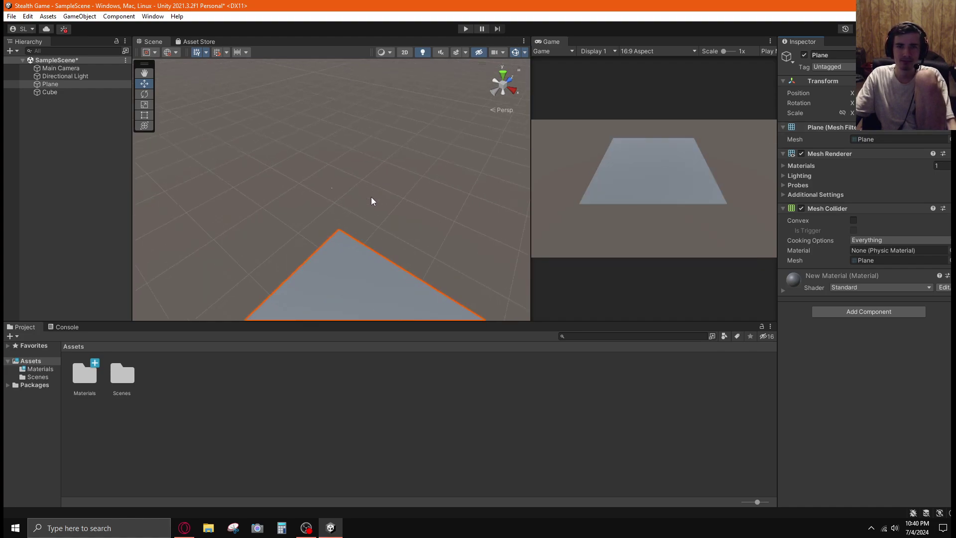
scroll(369, 201, down, 1)
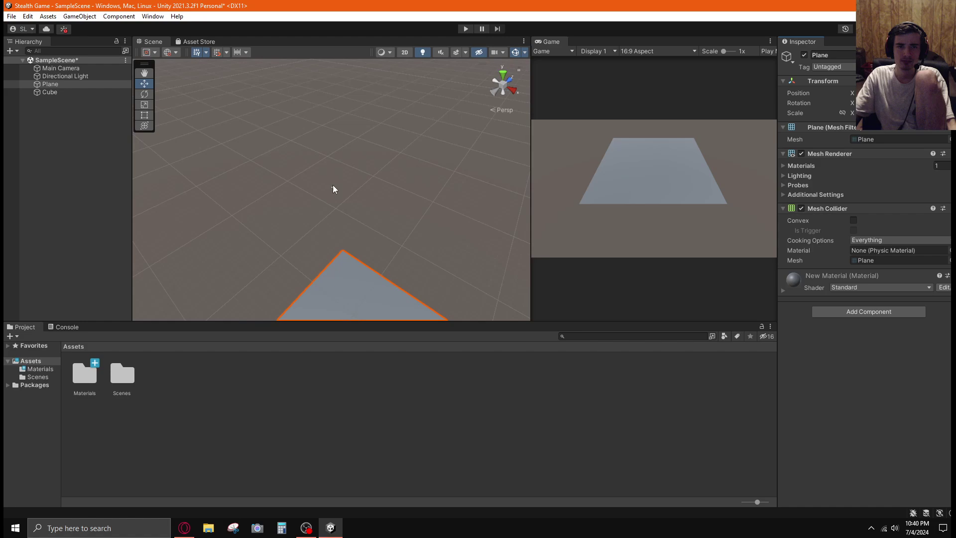
scroll(349, 199, down, 3)
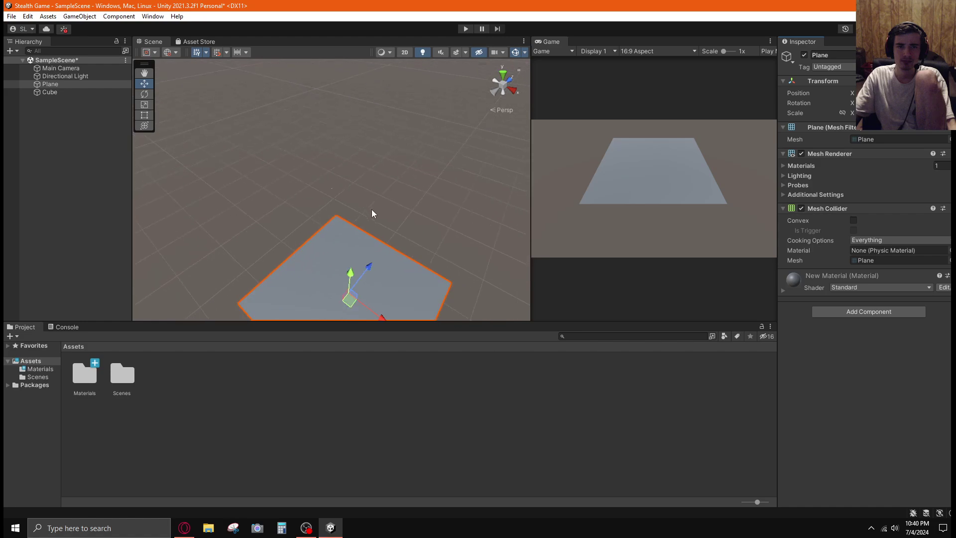
click(50, 92)
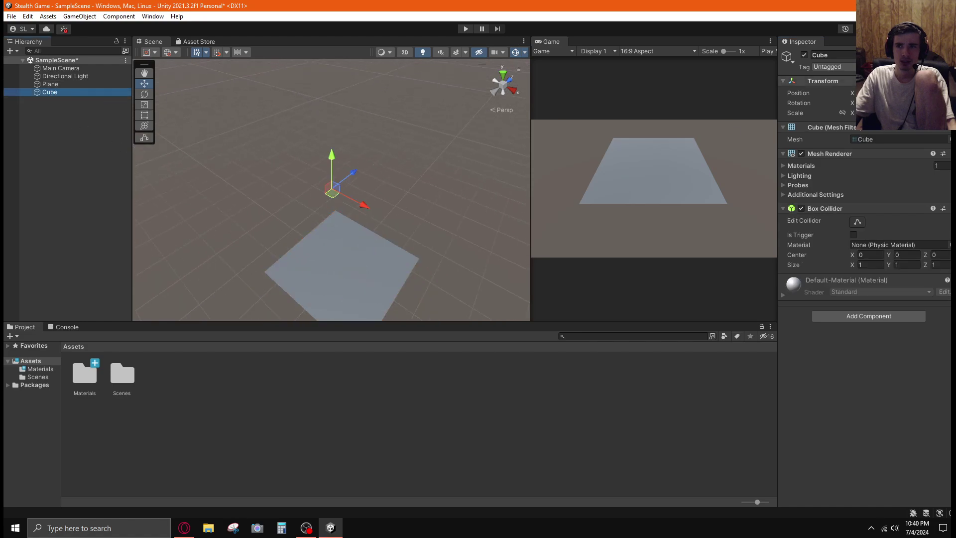
Step: Reset the cube's position so it sits at the centre of the ground plane
right_click(850, 93)
click(871, 183)
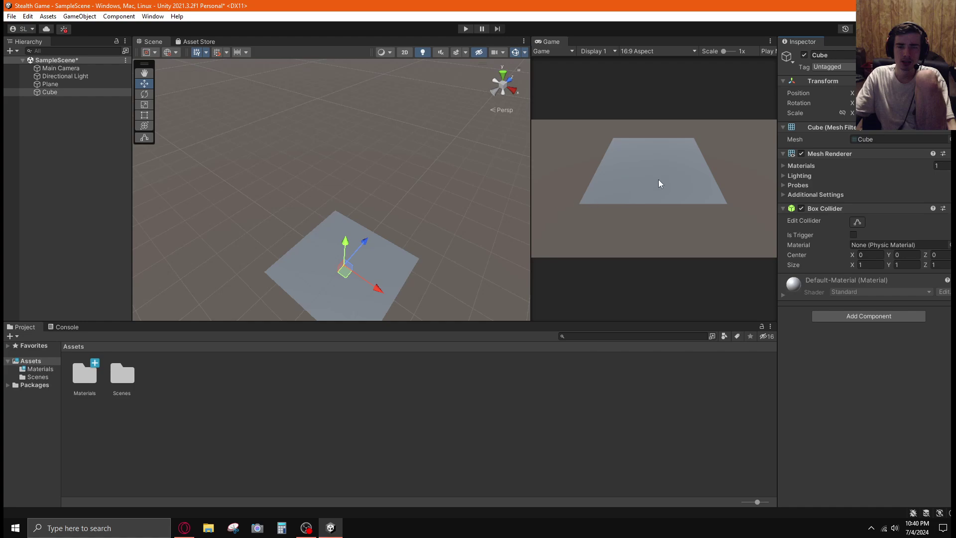
Step: Move the main camera closer to the ground plane until the plane fills most of the camera view
click(59, 84)
click(59, 76)
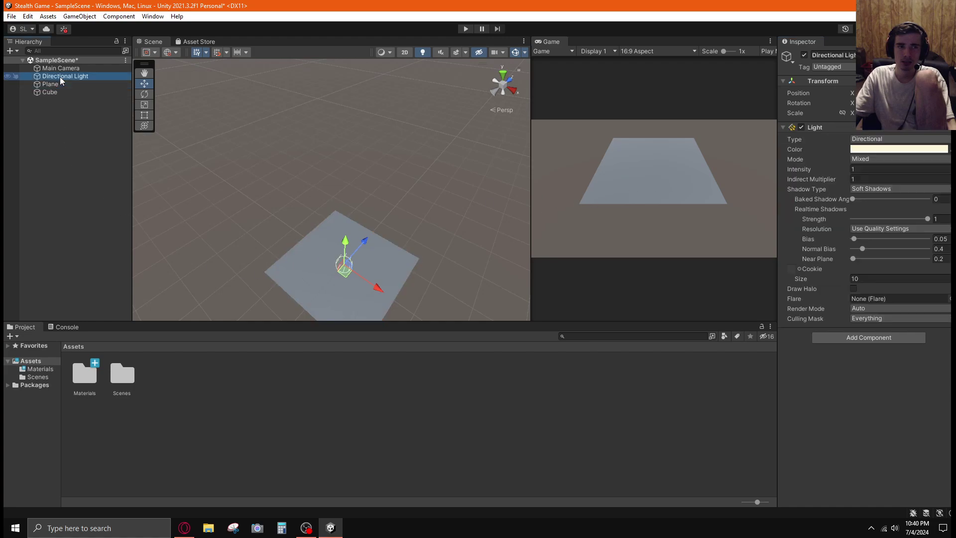
click(62, 68)
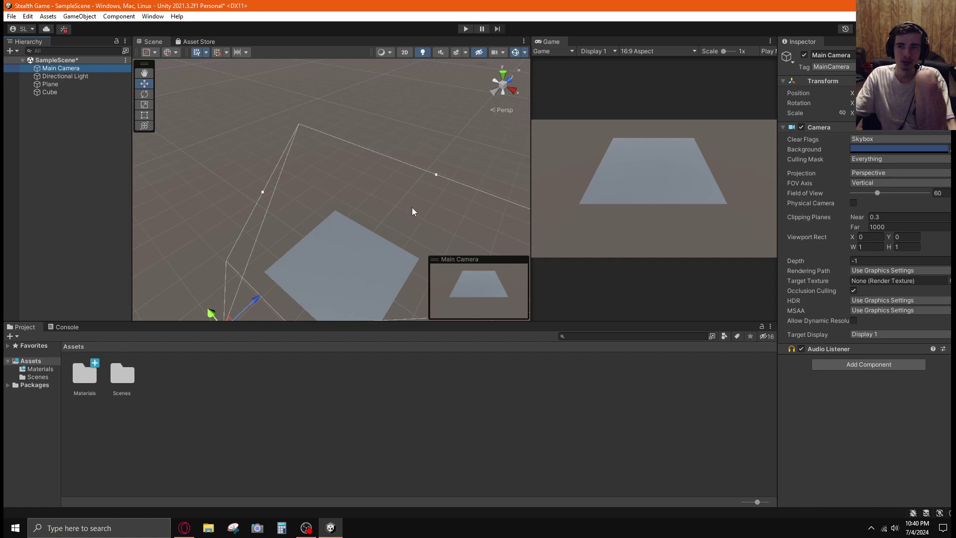
right_drag(436, 211, 309, 228)
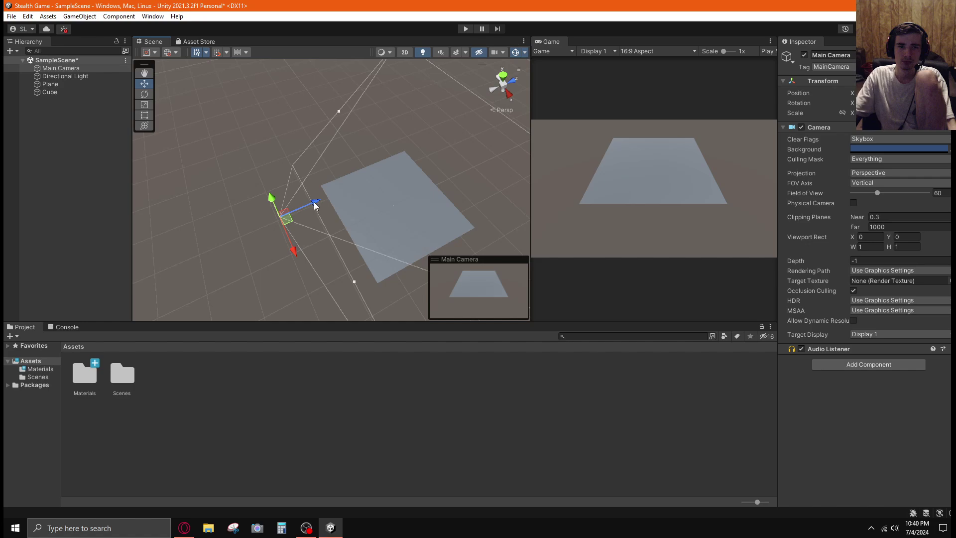
drag(271, 199, 371, 194)
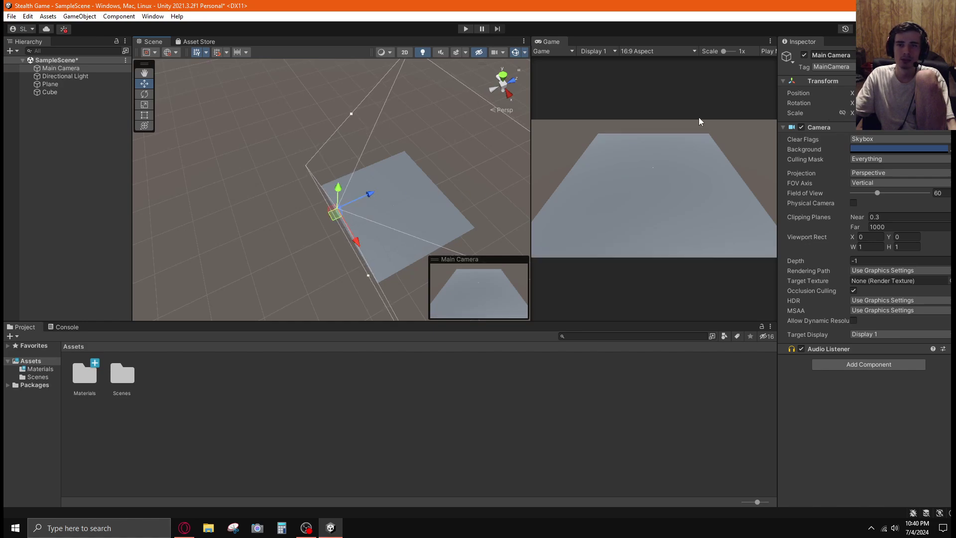
right_drag(390, 189, 428, 144)
key(w)
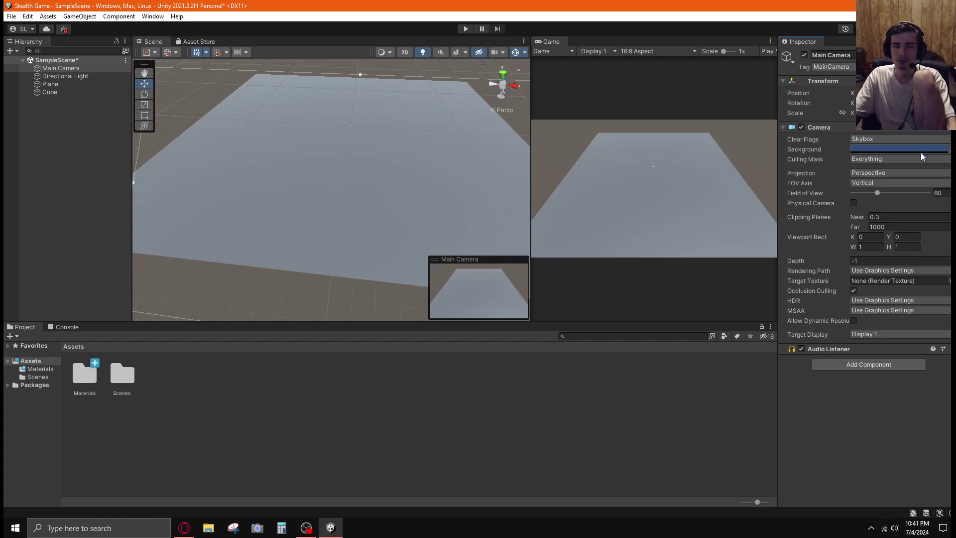
Step: Examine the main camera, cube and ground plane from several angles and compare them with the camera view
click(291, 302)
scroll(324, 252, down, 5)
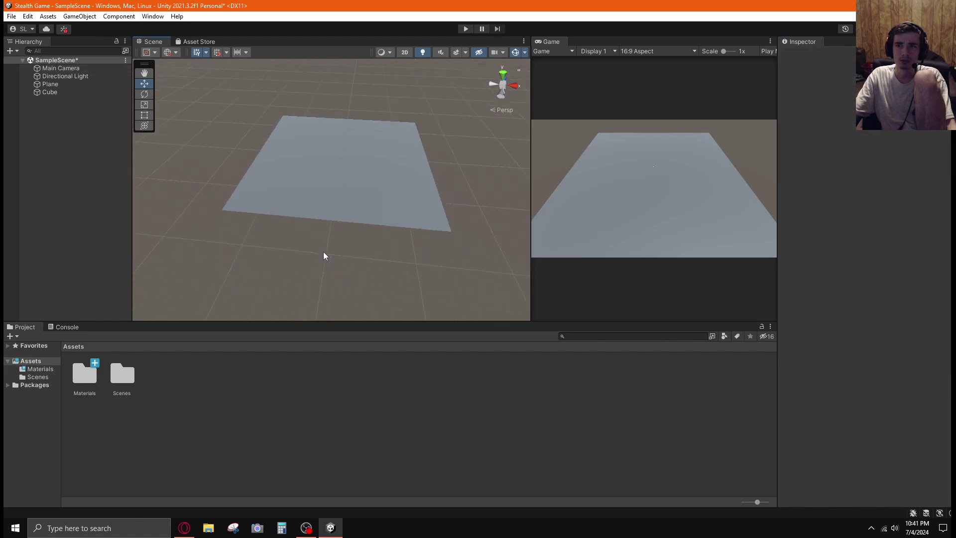
scroll(323, 255, down, 3)
scroll(334, 246, up, 3)
click(61, 68)
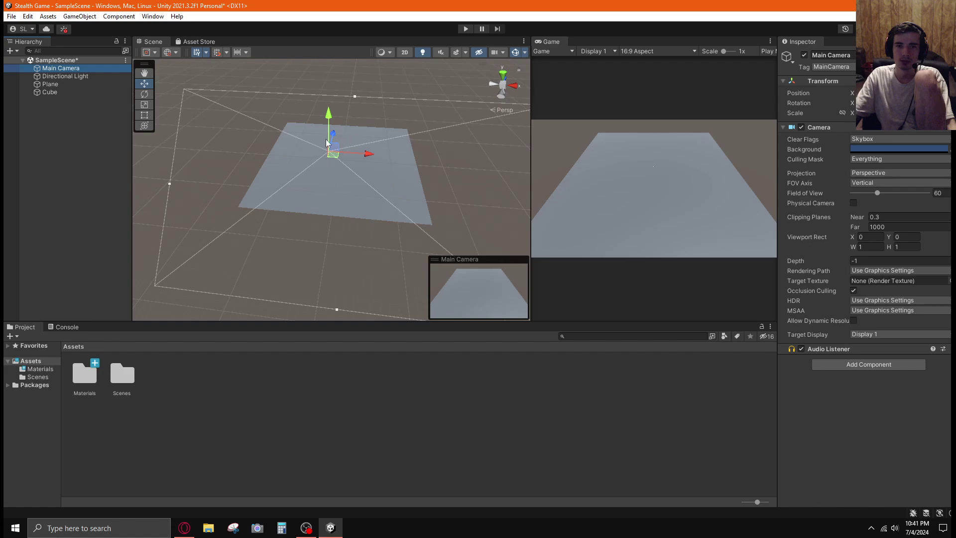
alt+drag(464, 173, 451, 162)
scroll(451, 163, up, 6)
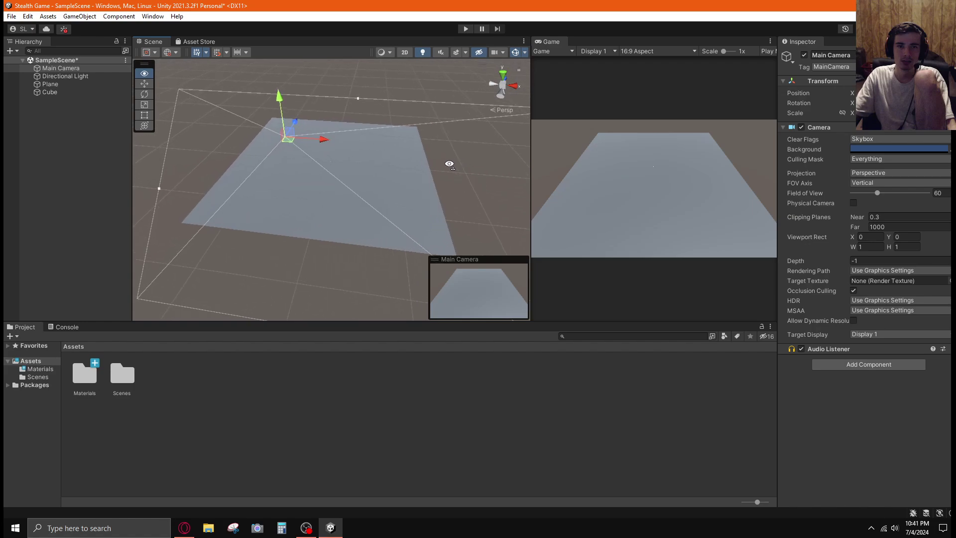
alt+drag(390, 114, 332, 69)
click(332, 112)
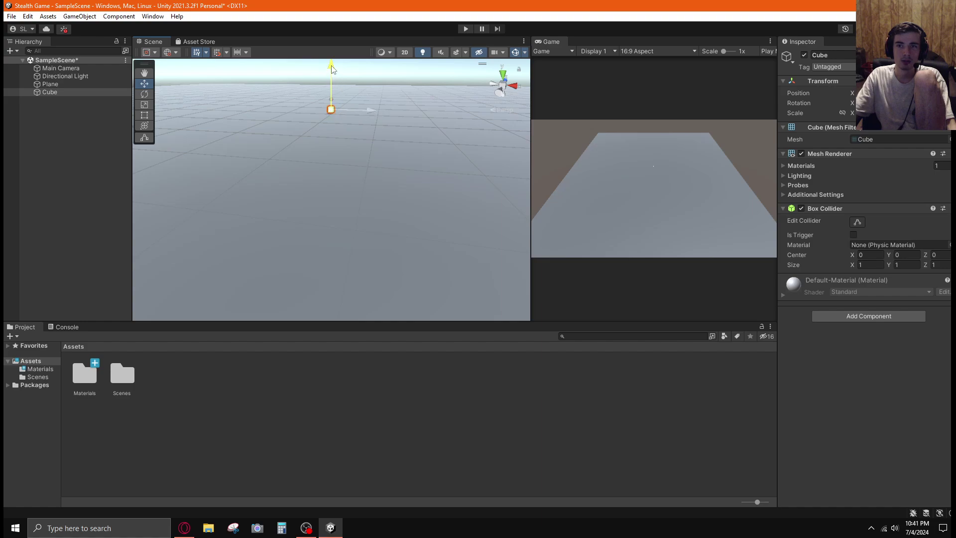
alt+drag(341, 109, 368, 222)
click(390, 226)
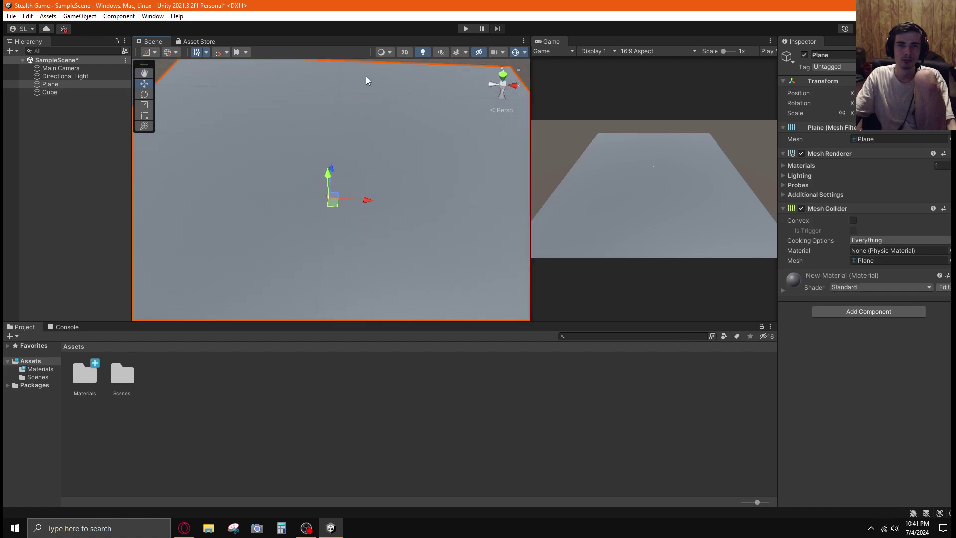
alt+drag(423, 88, 242, 151)
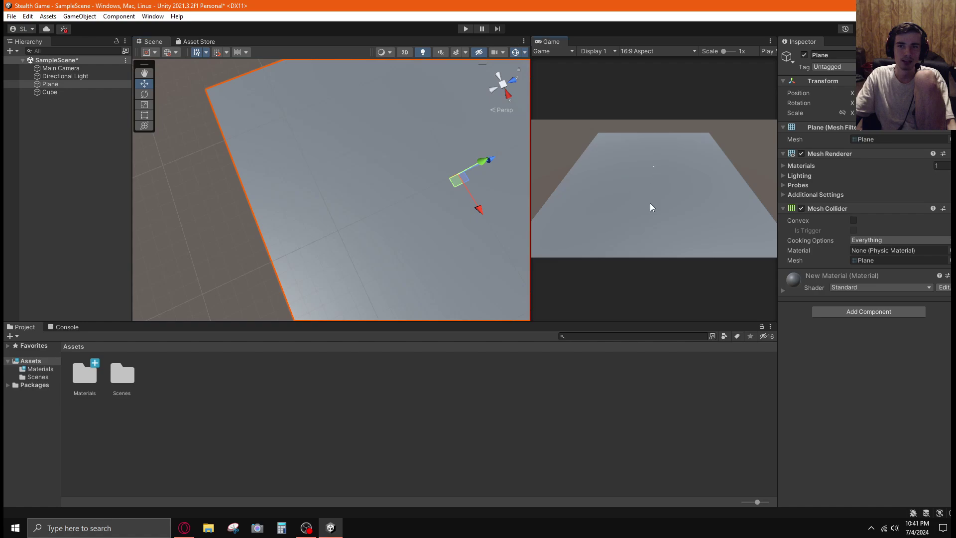
alt+drag(428, 198, 471, 162)
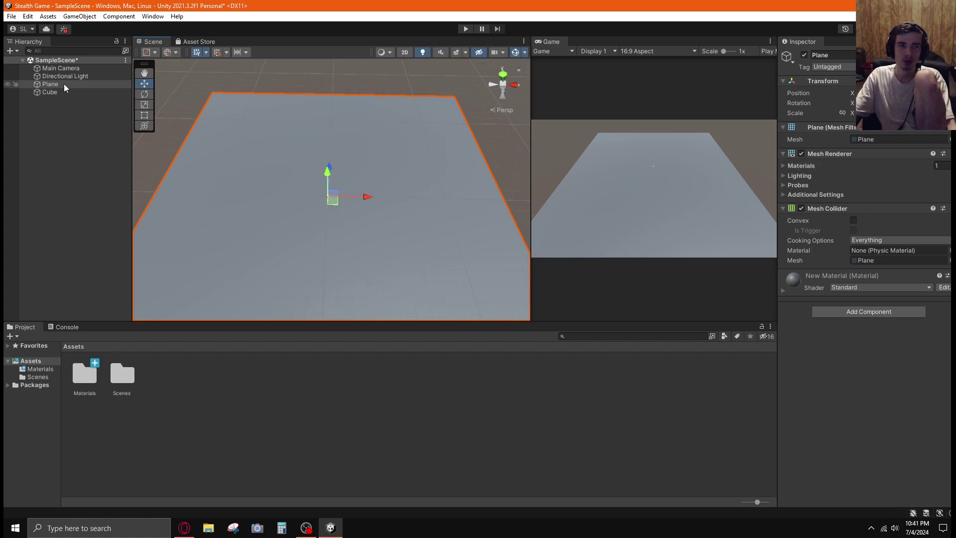
Step: Reduce the ground plane's width and depth scale to a smaller square and compare it with the cube from above
mouse_move(844, 114)
mouse_down()
mouse_move(836, 109)
mouse_move(844, 105)
mouse_up()
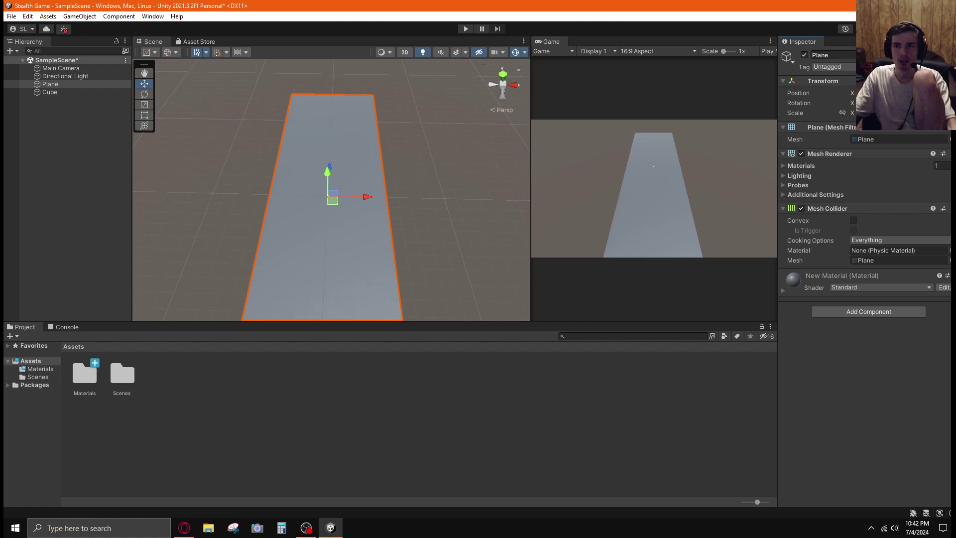
drag(891, 113, 916, 113)
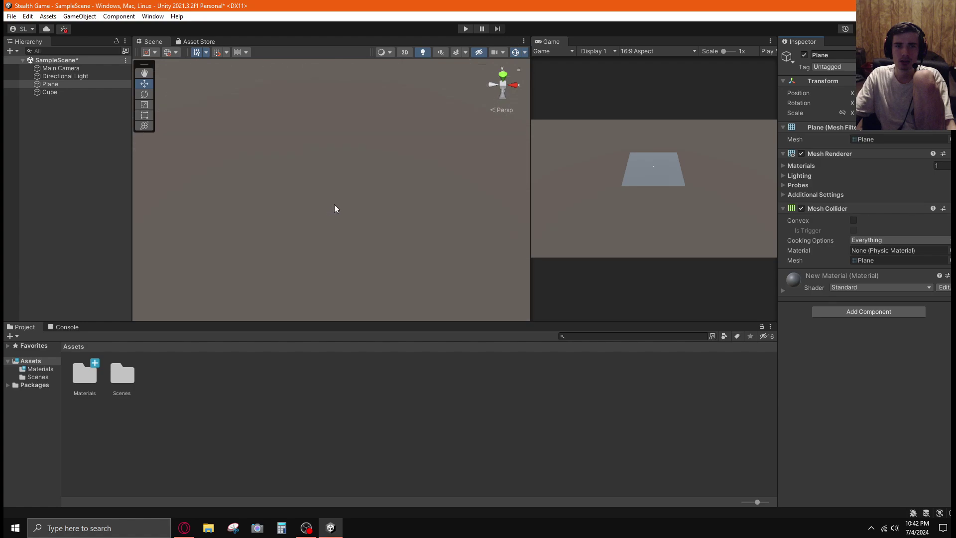
scroll(330, 213, down, 5)
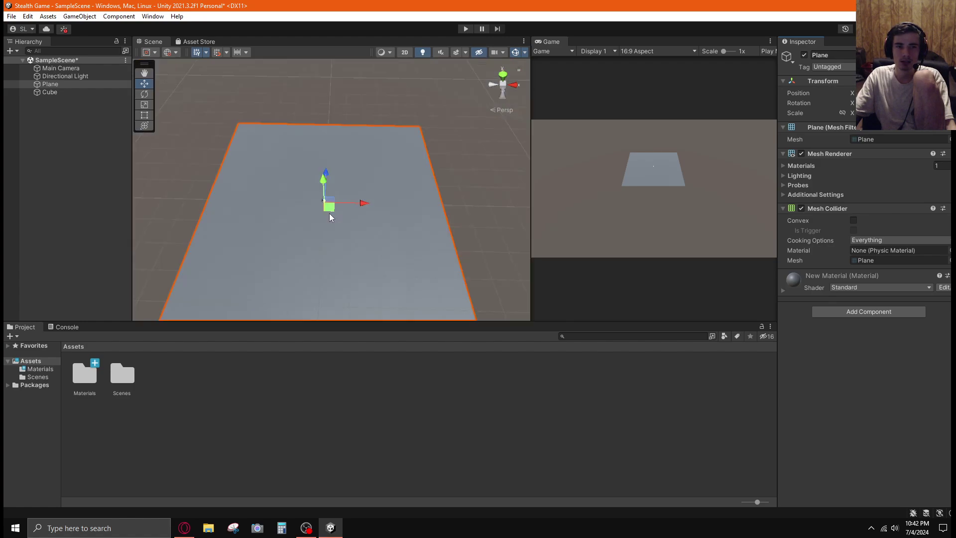
alt+drag(455, 194, 315, 171)
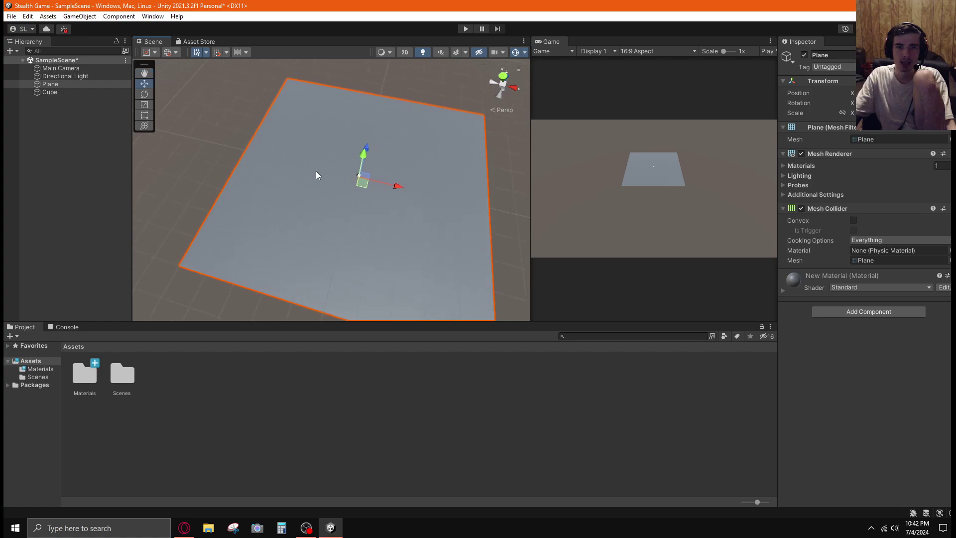
click(49, 91)
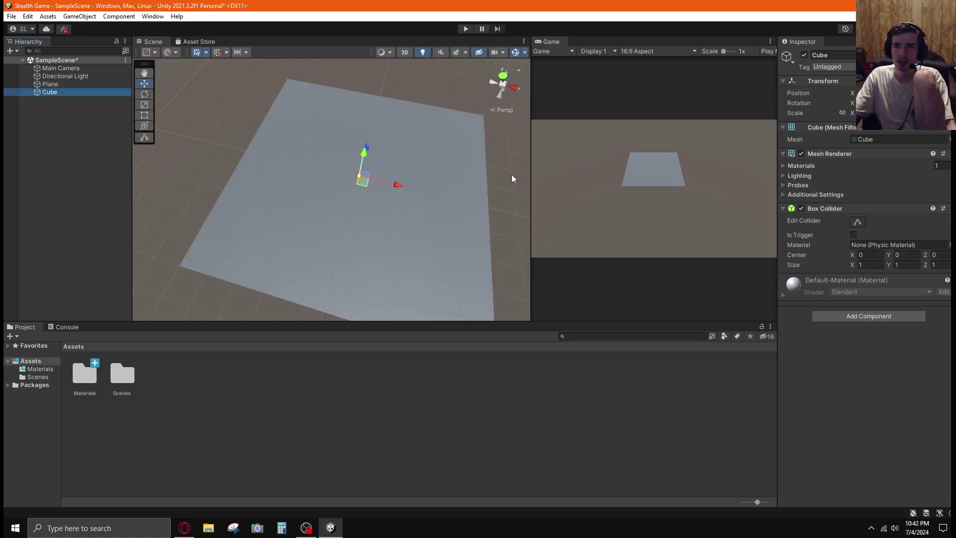
alt+drag(512, 174, 407, 214)
alt+scroll(416, 178, up, 3)
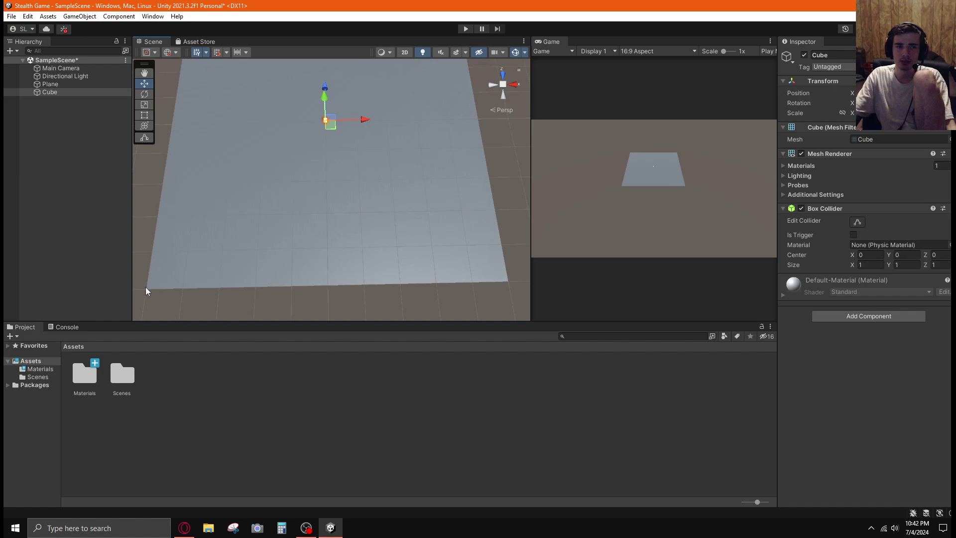
alt+drag(422, 188, 411, 143)
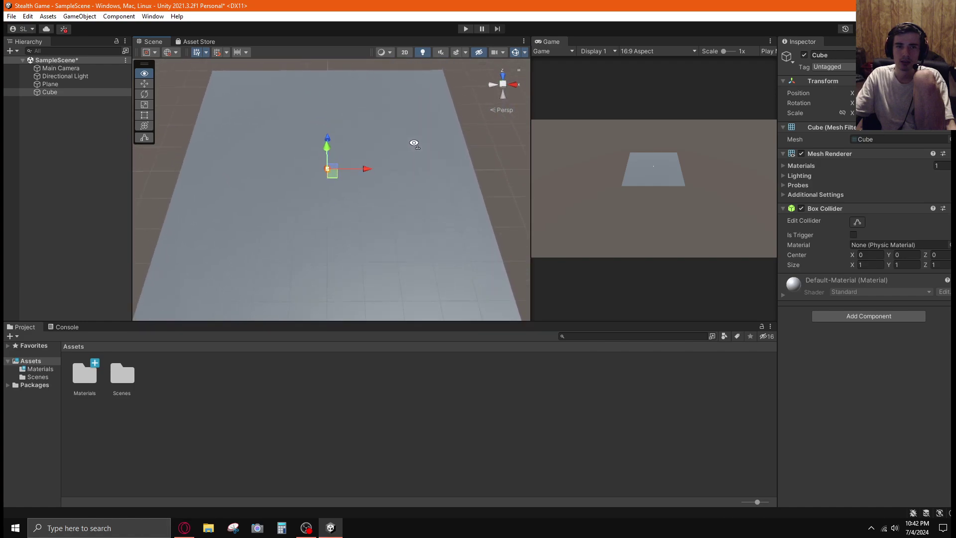
Step: Move the main camera forward toward the smaller ground plane so the plane spans the width of the camera view
click(51, 83)
click(72, 66)
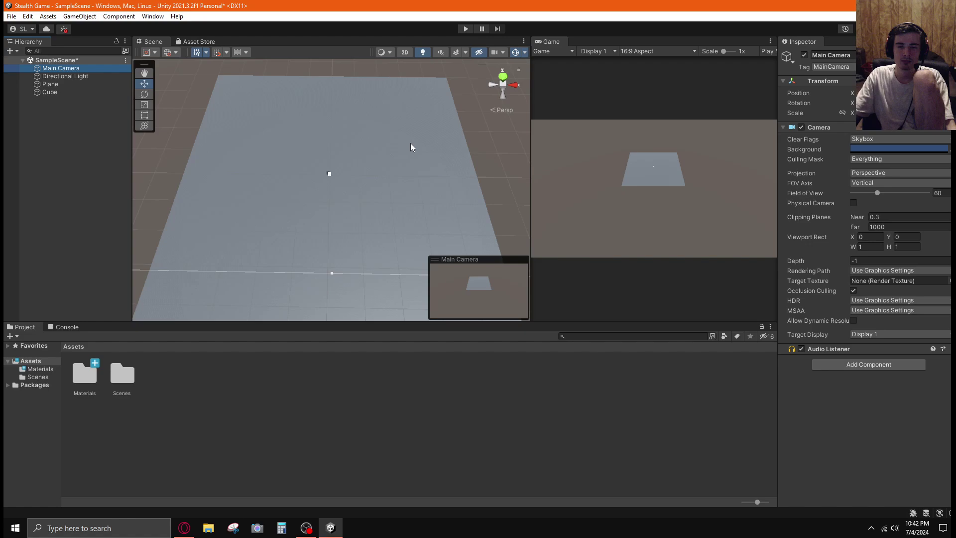
key(f)
scroll(397, 187, up, 4)
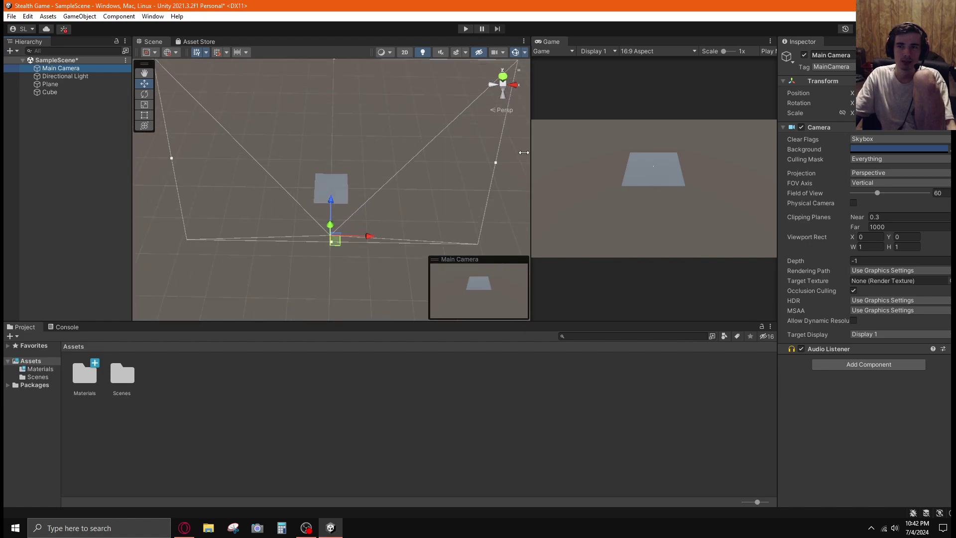
mouse_move(333, 203)
mouse_down()
mouse_move(333, 163)
mouse_move(338, 197)
mouse_up()
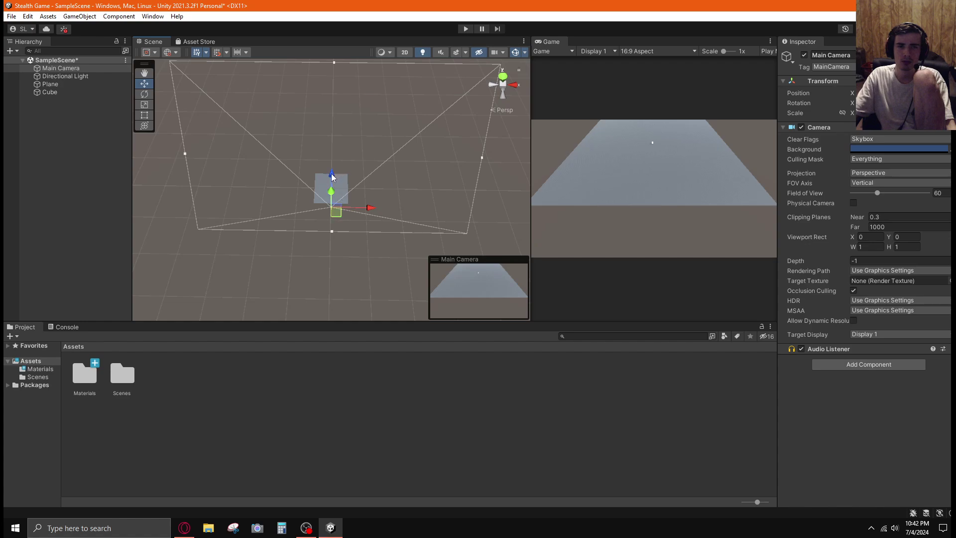
click(411, 175)
Step: Move the cube across the ground plane from its centre to the far corner
click(68, 94)
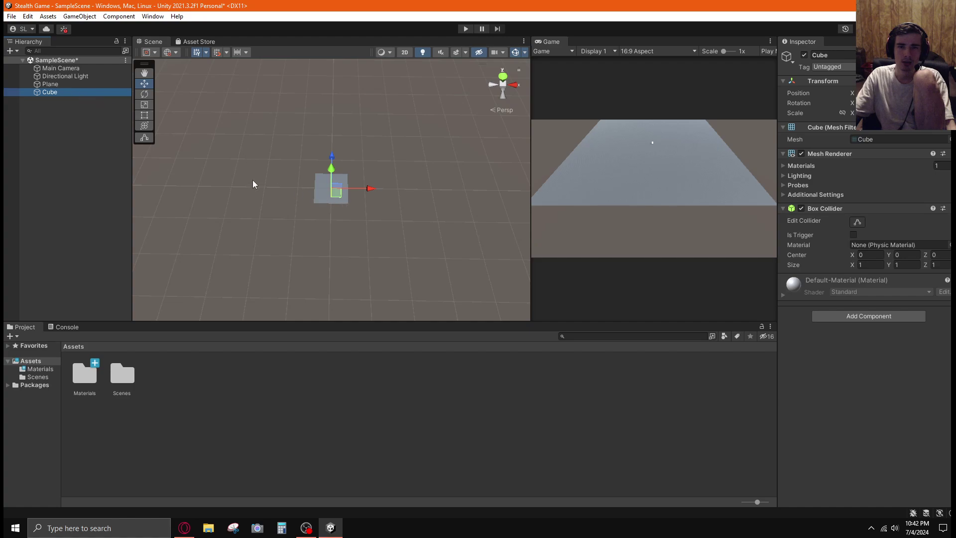
click(60, 85)
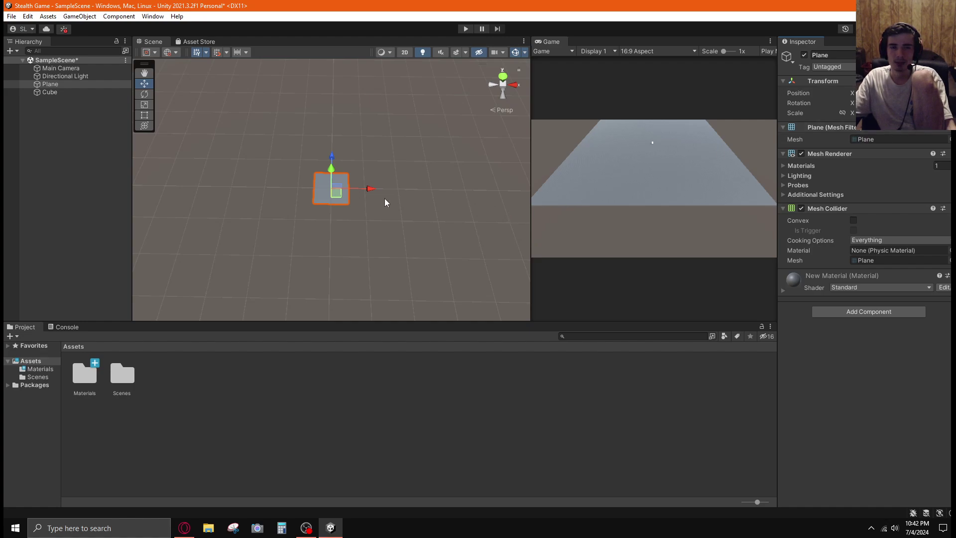
alt+drag(398, 192, 433, 205)
scroll(401, 195, up, 5)
scroll(433, 205, up, 5)
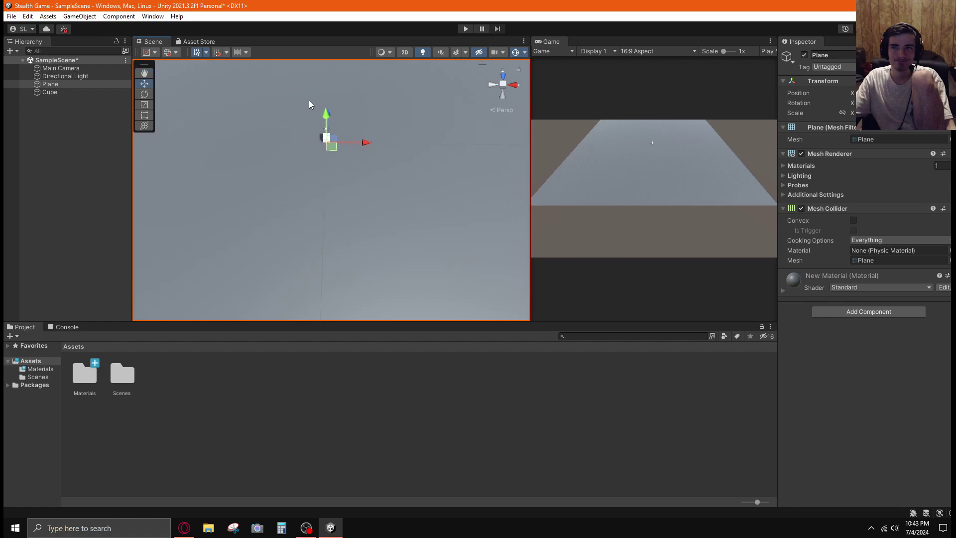
alt+drag(271, 104, 286, 50)
click(49, 92)
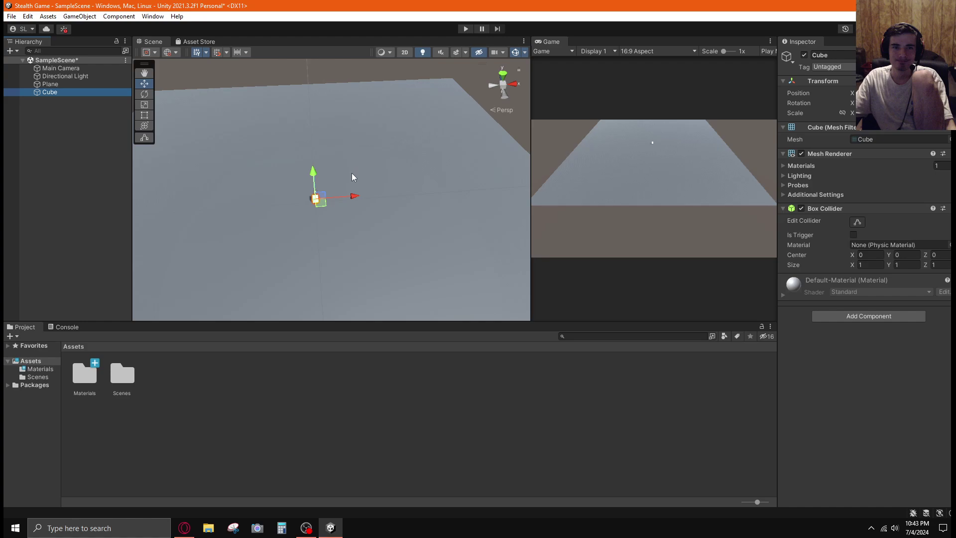
drag(320, 203, 300, 150)
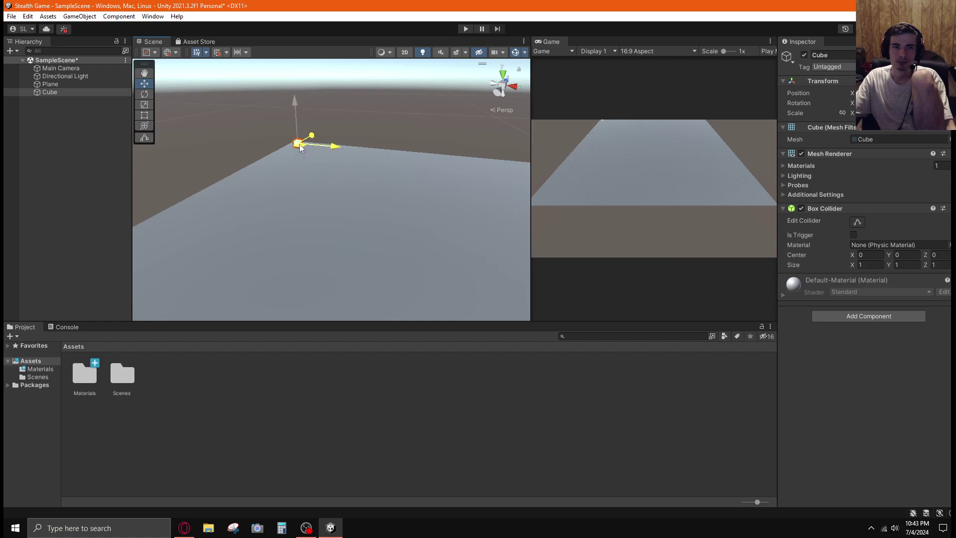
Step: View the cube up close at the plane's corner and shift it right onto the corner edge
alt+drag(354, 135, 624, 222)
alt+drag(374, 209, 367, 161)
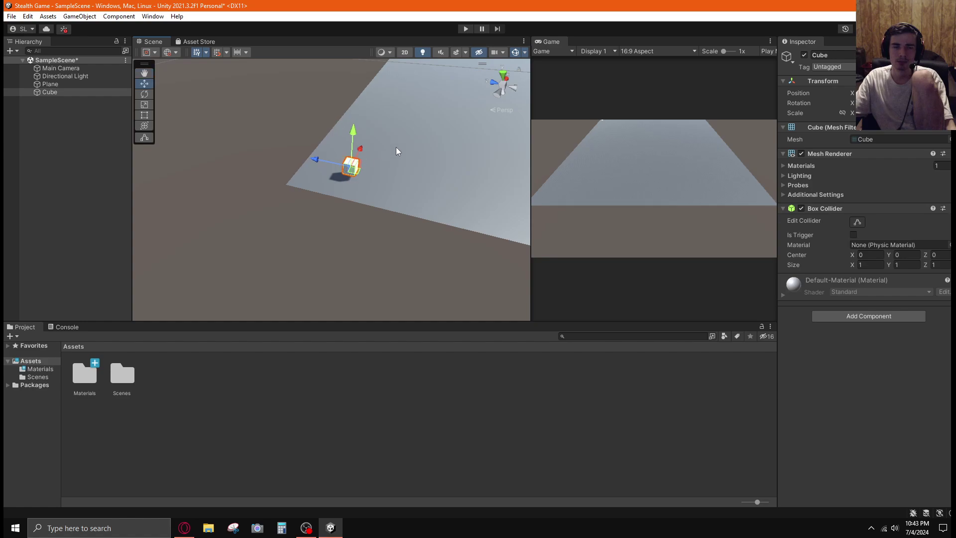
alt+drag(397, 151, 378, 185)
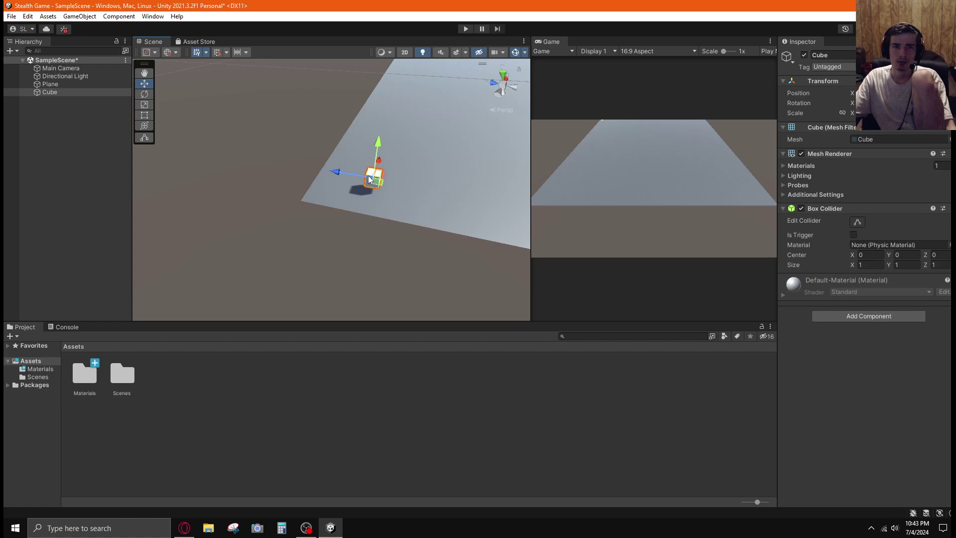
drag(377, 185, 317, 195)
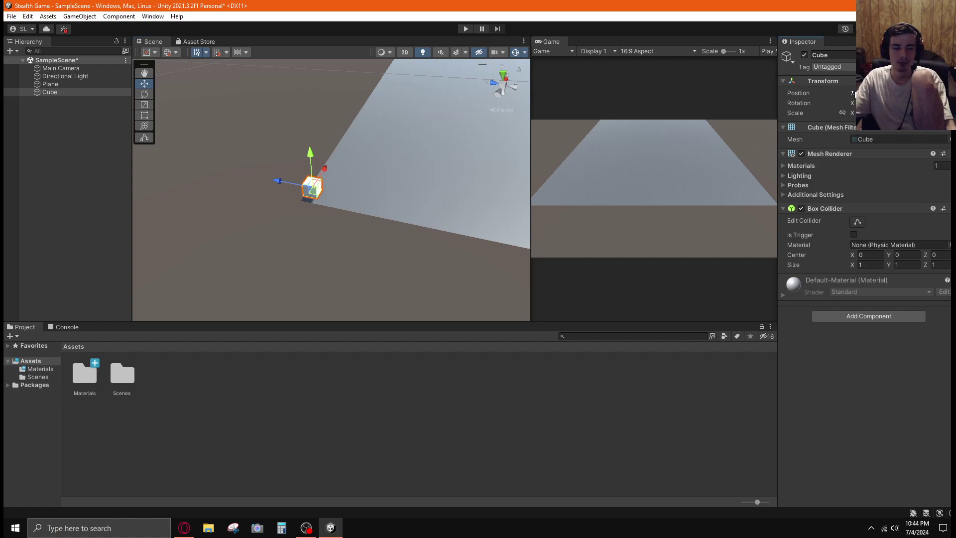
Step: Adjust the cube's X position to slide it across the ground plane toward the plane's side edge
drag(852, 93, 852, 93)
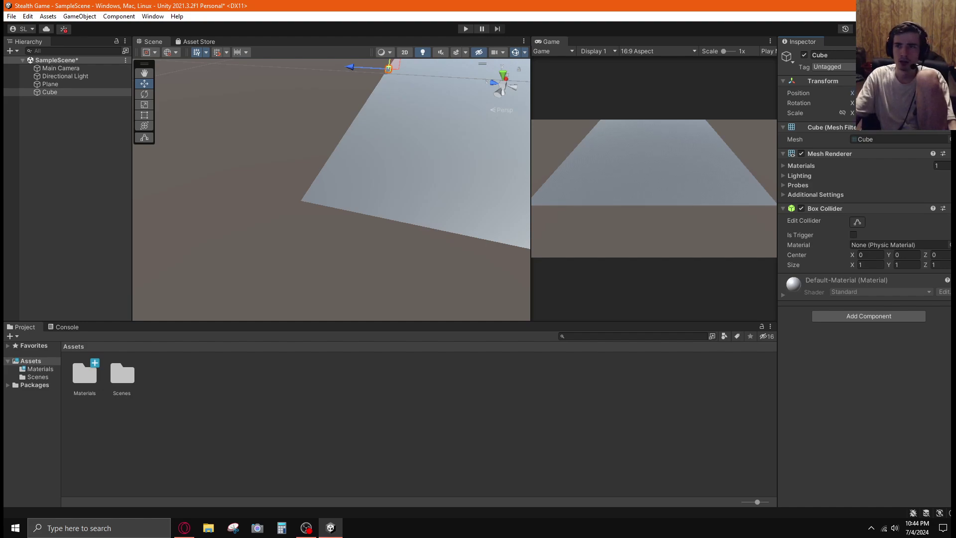
drag(853, 93, 824, 93)
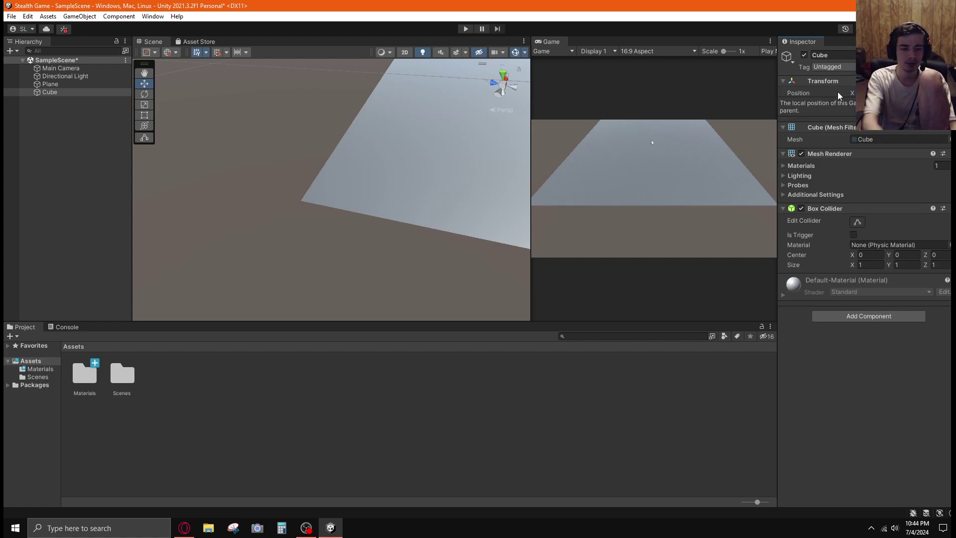
drag(837, 92, 876, 91)
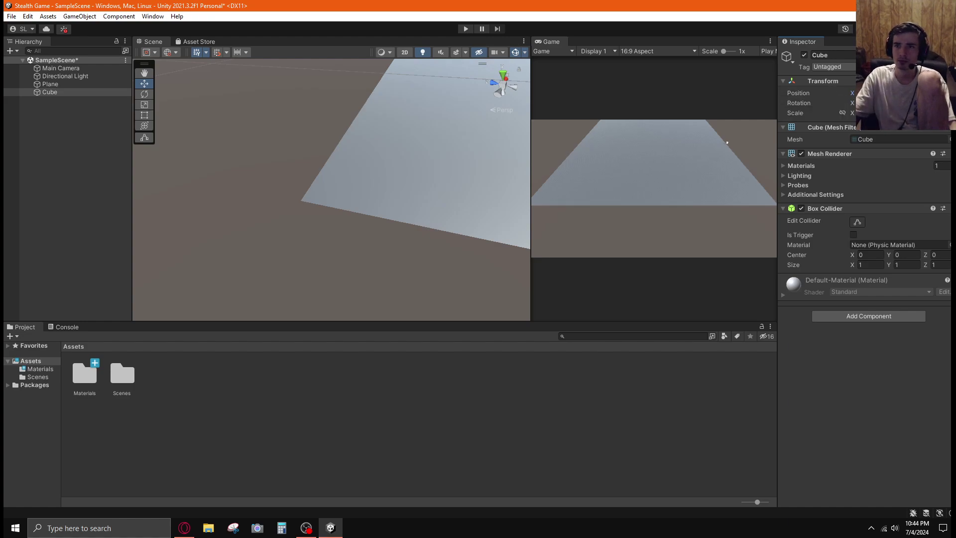
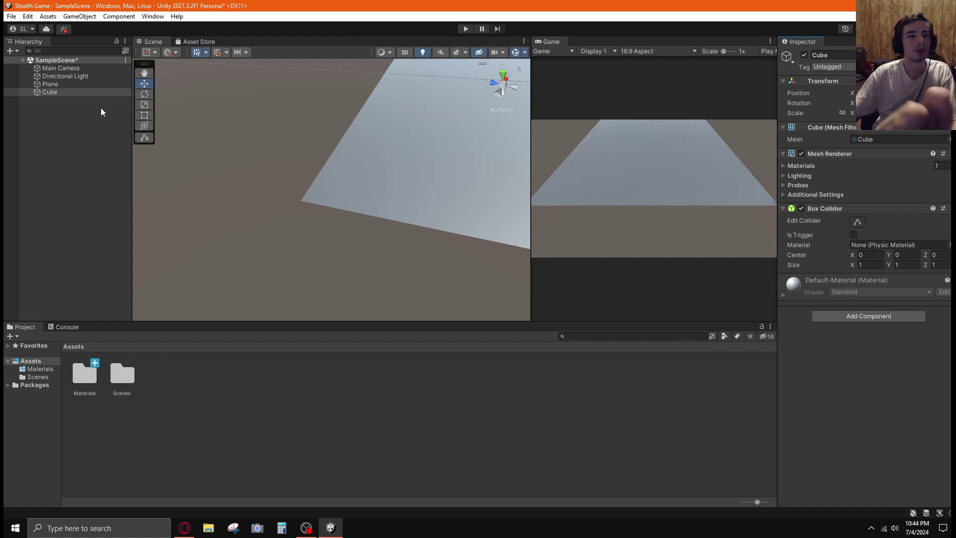
Step: Raise and reposition the main camera so the ground plane extends from the far edge to the near edge of its view
click(75, 75)
click(79, 69)
right_drag(289, 178, 426, 112)
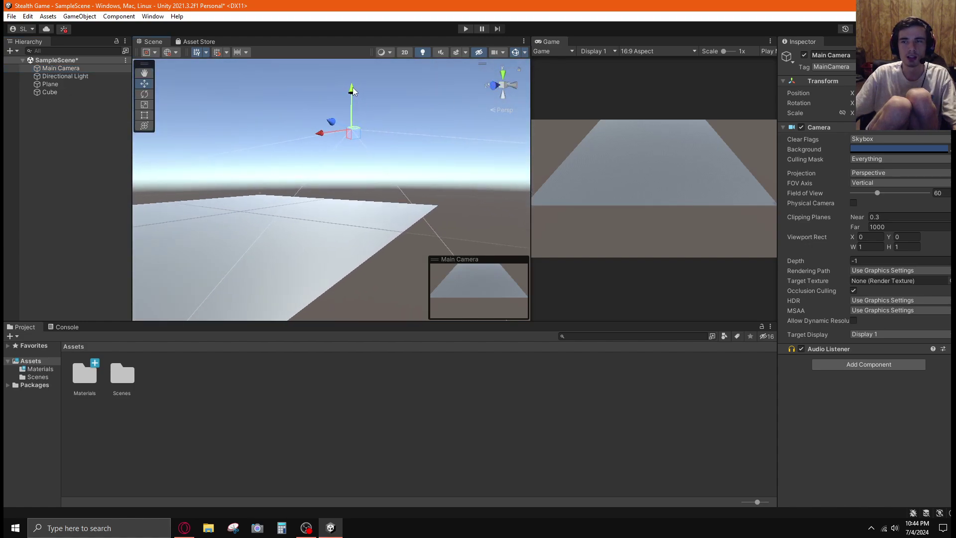
drag(352, 91, 332, 85)
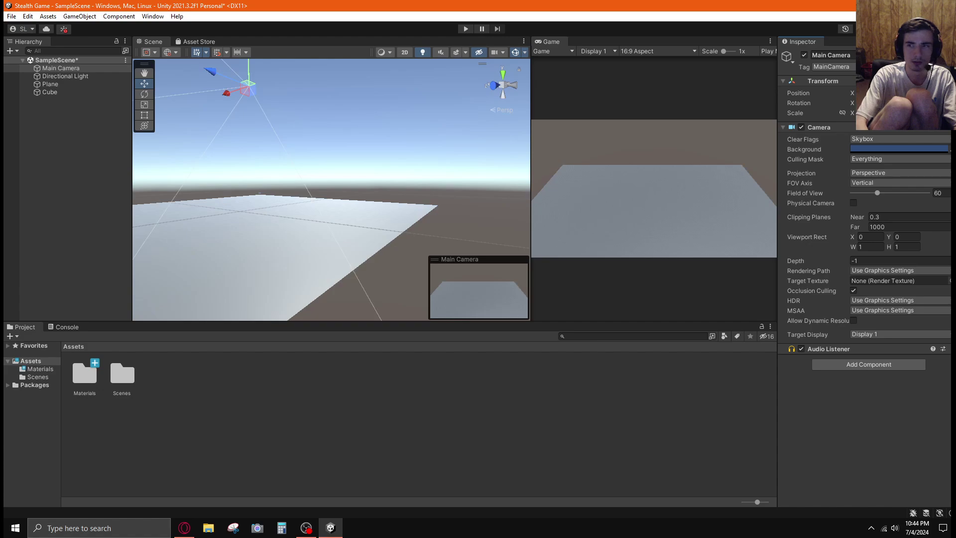
click(387, 157)
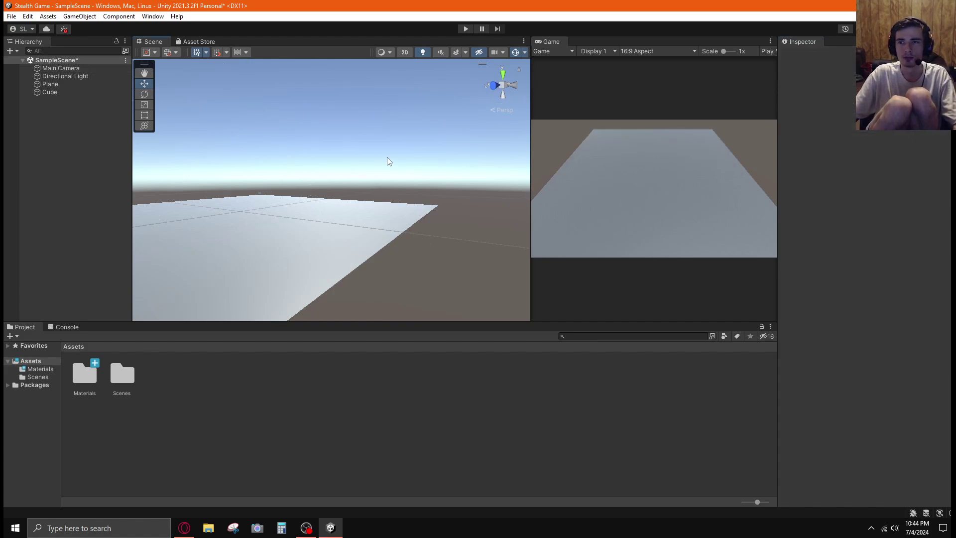
Step: Move the cube to the opposite far corner of the ground plane and shift it inward along Z
right_drag(277, 179, 241, 181)
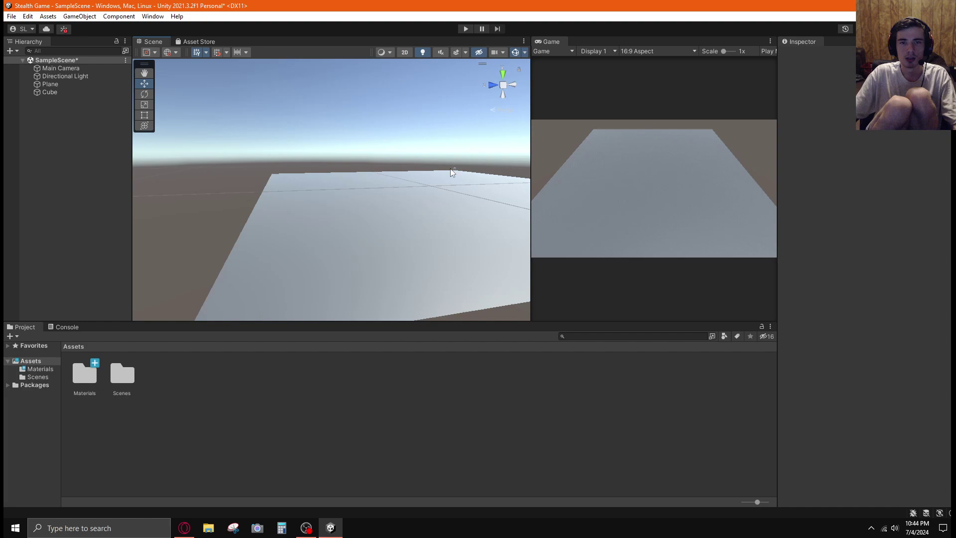
click(49, 94)
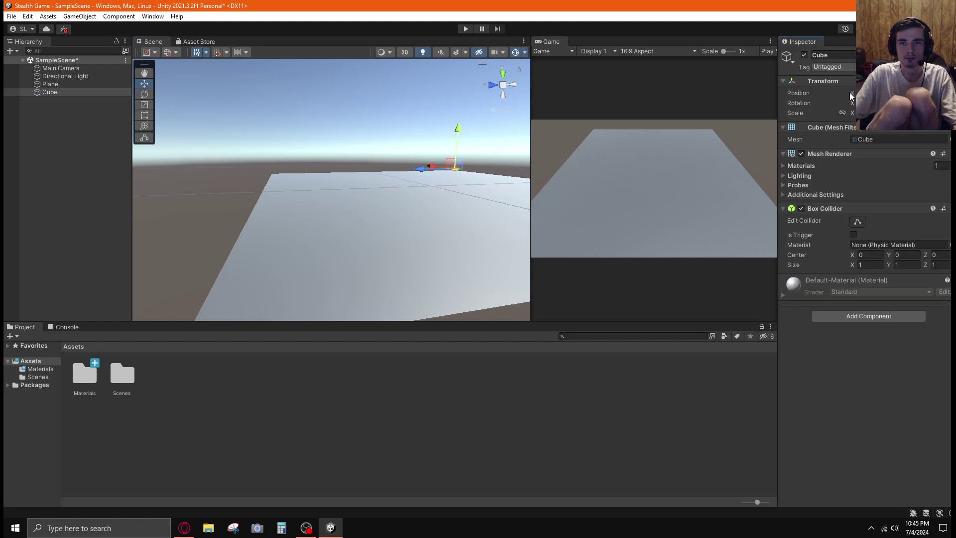
right_drag(489, 218, 430, 160)
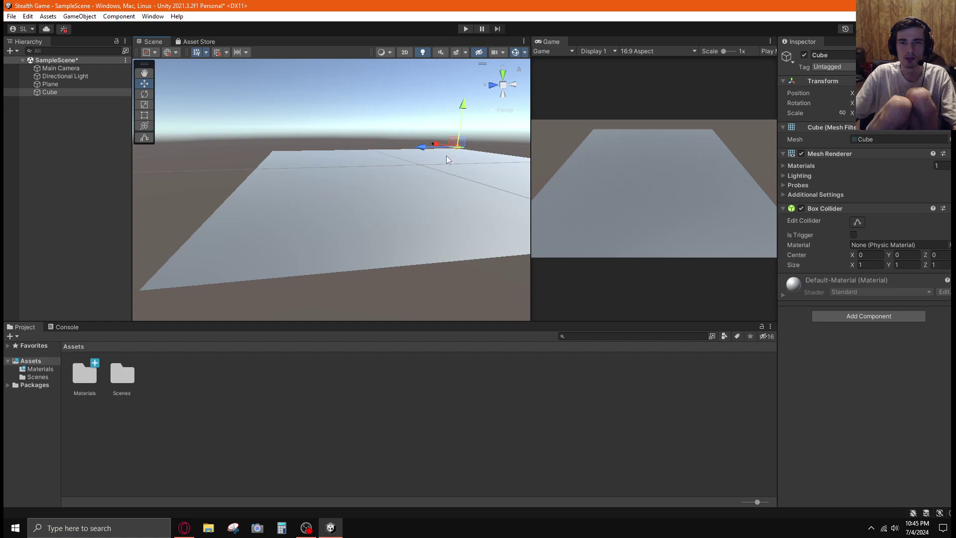
right_drag(440, 159, 364, 163)
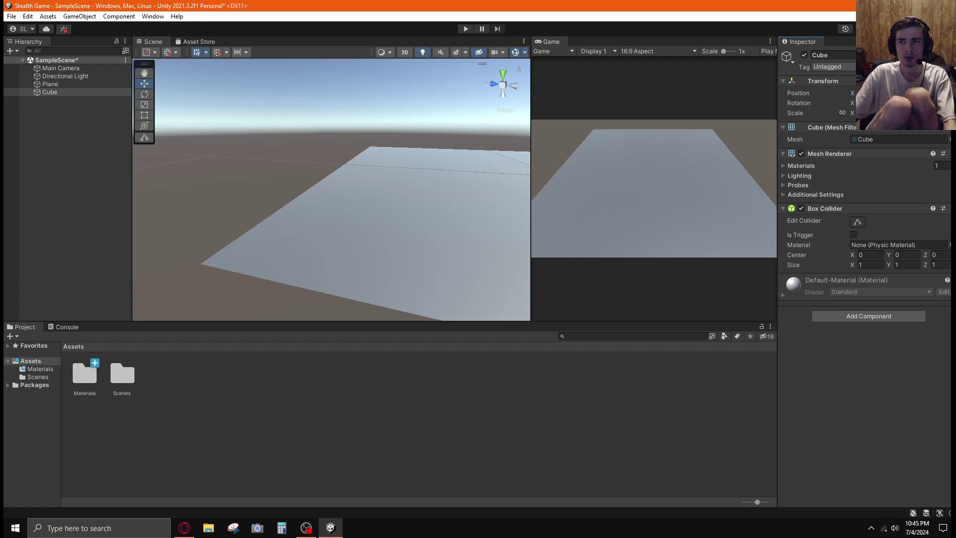
right_drag(229, 253, 282, 267)
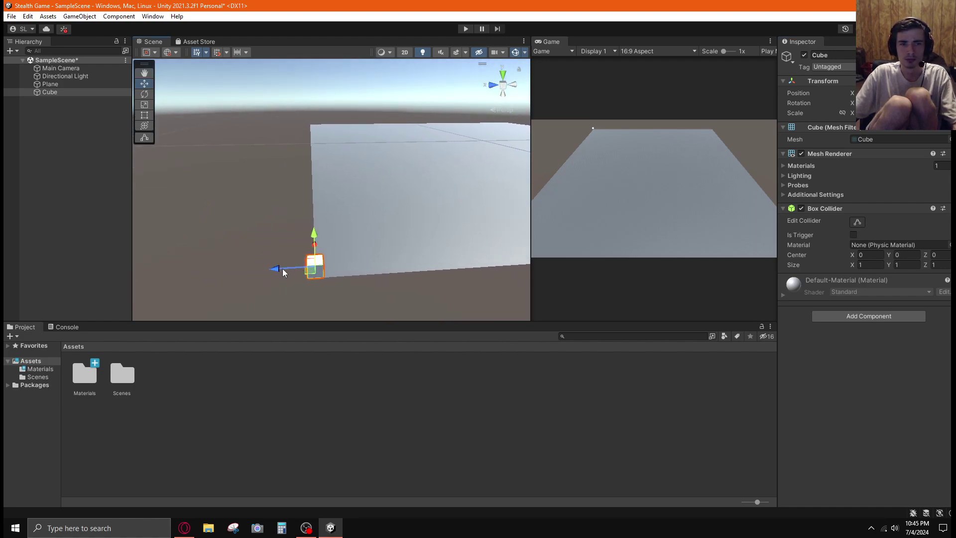
drag(283, 267, 289, 270)
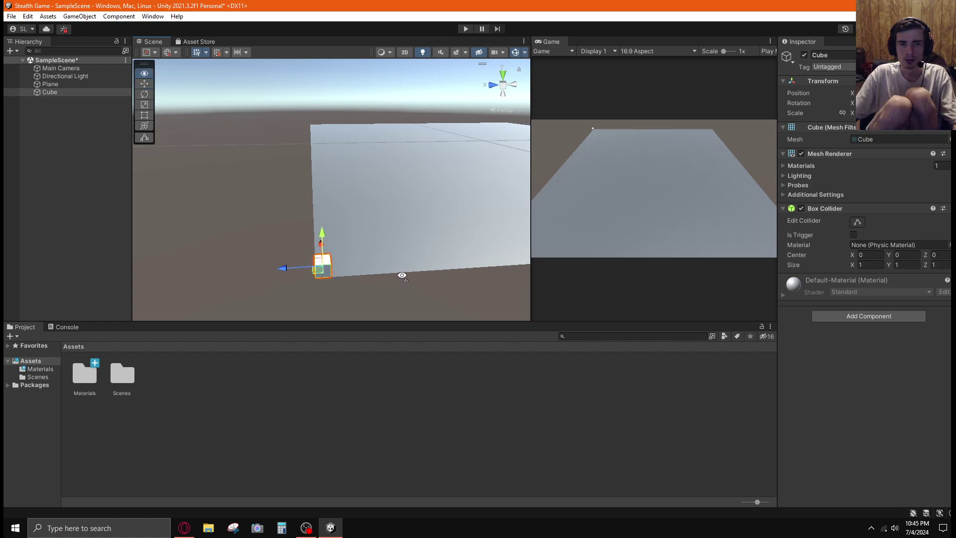
Step: Nudge the cube flush with the plane's corner edges at X -49.5, Z 49.5
right_drag(402, 275, 354, 253)
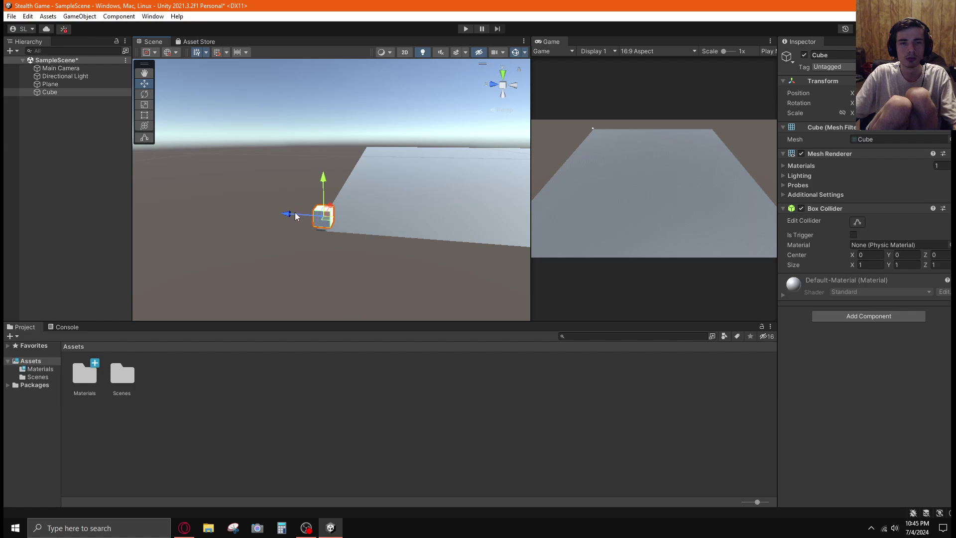
drag(294, 213, 299, 216)
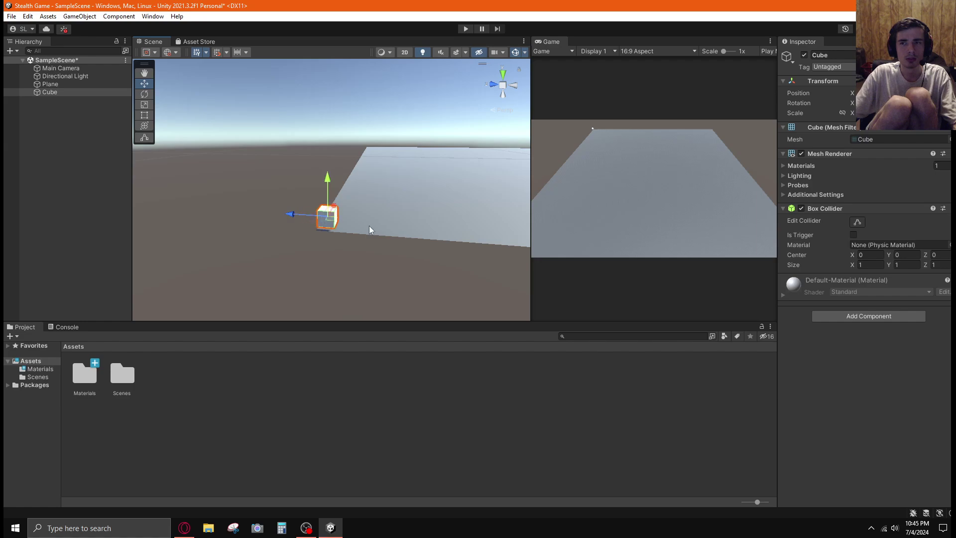
right_drag(372, 225, 423, 227)
drag(318, 223, 177, 230)
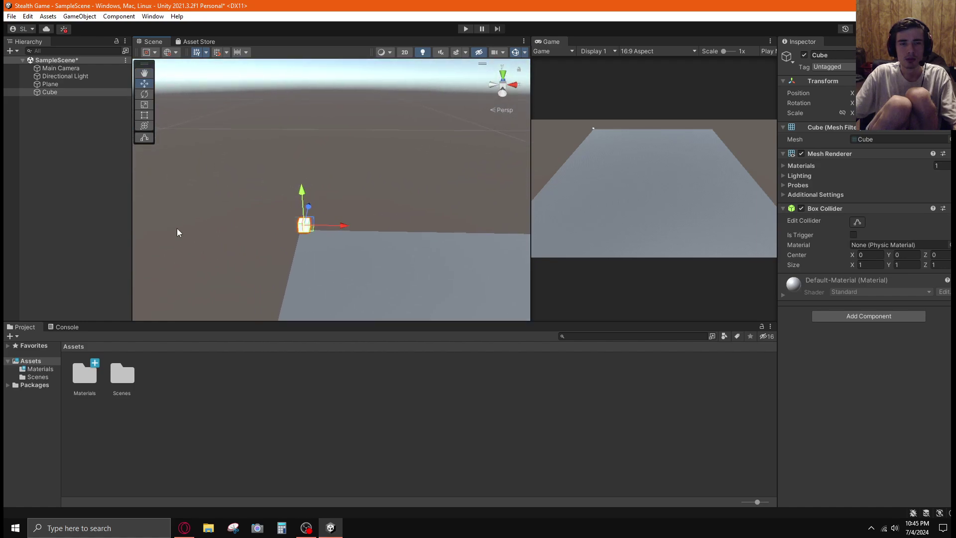
Step: Duplicate the corner cube and place the copy directly beside it along the plane's far edge
key(ctrl+d)
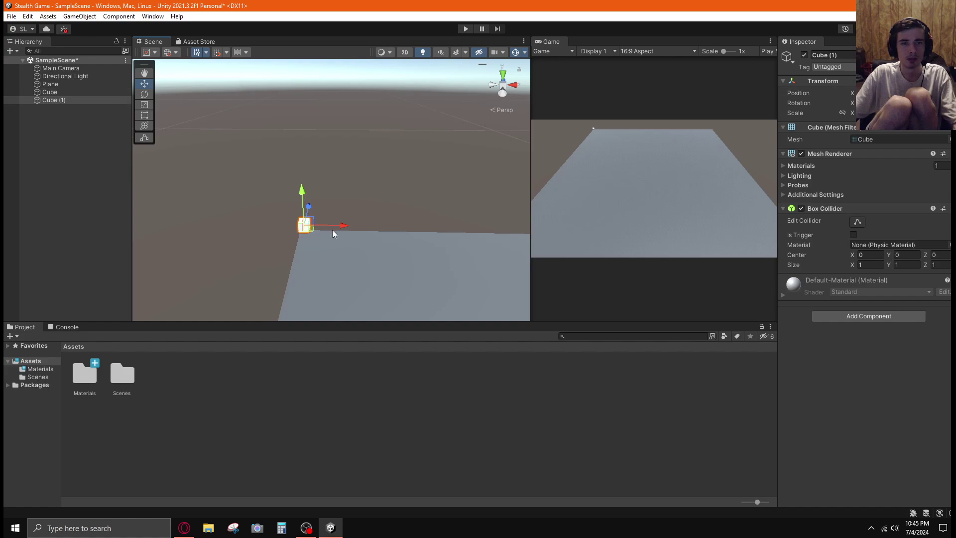
drag(343, 229, 352, 228)
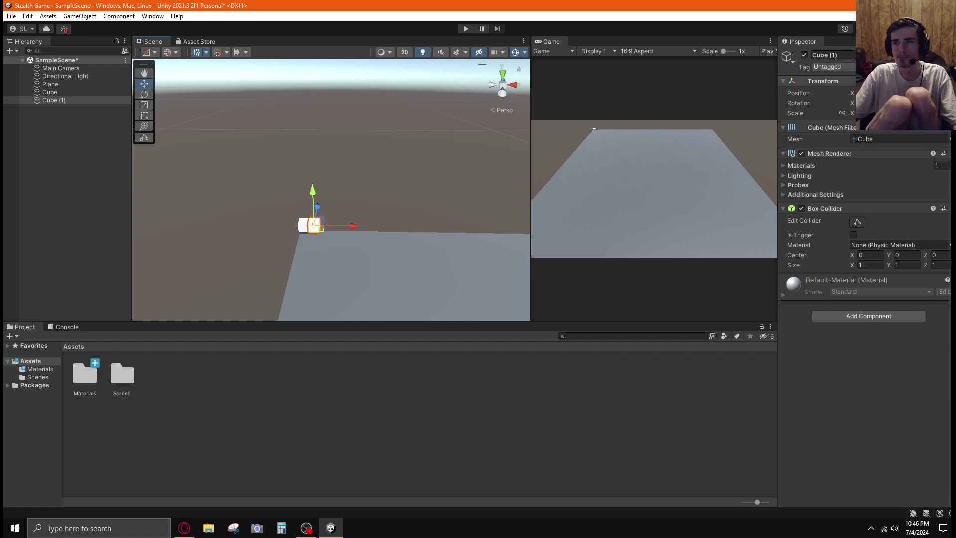
right_click(849, 85)
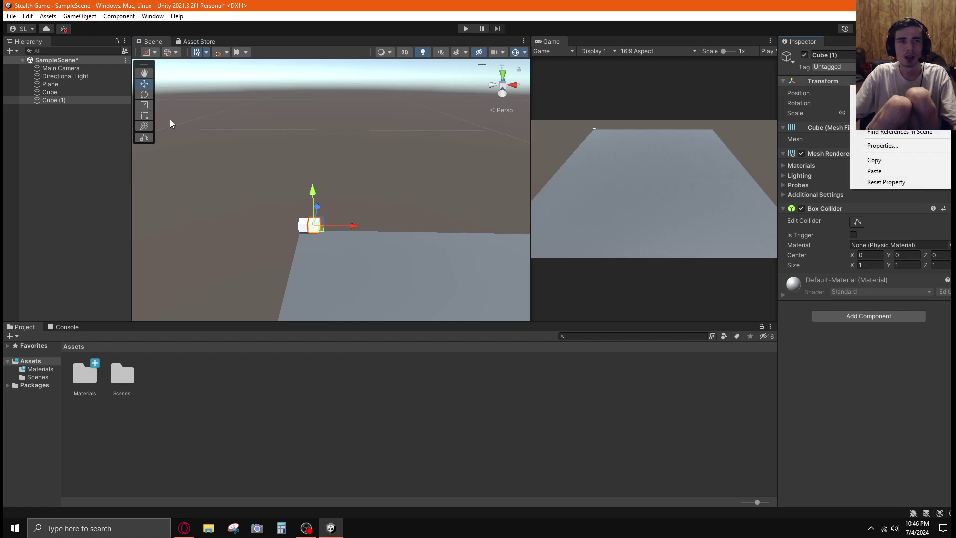
click(193, 88)
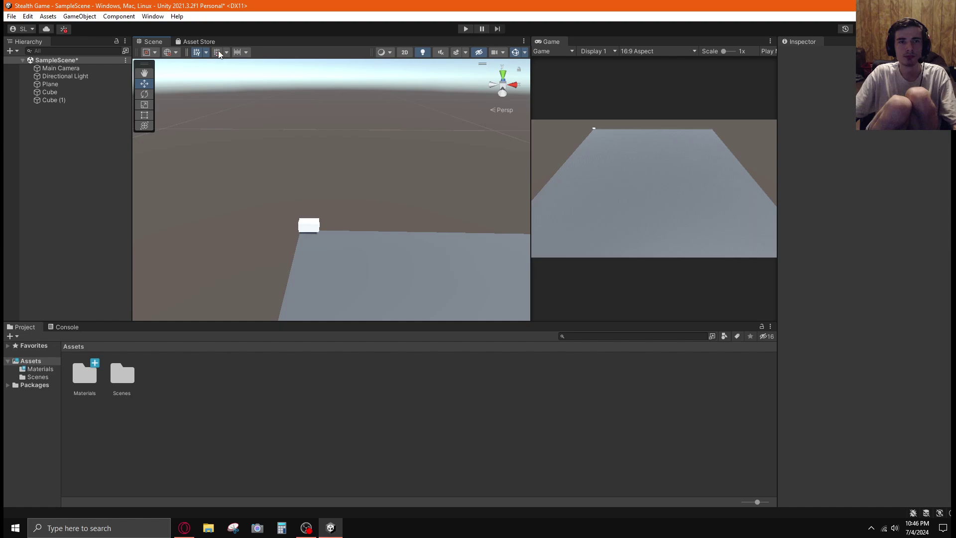
Step: Check the first cube's Transform values in a separate properties window and close it
click(311, 227)
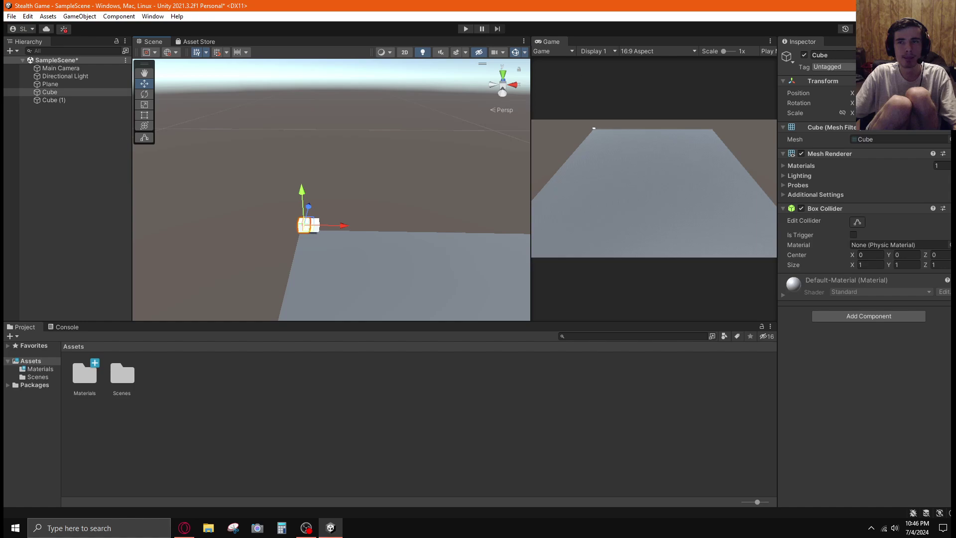
right_click(876, 83)
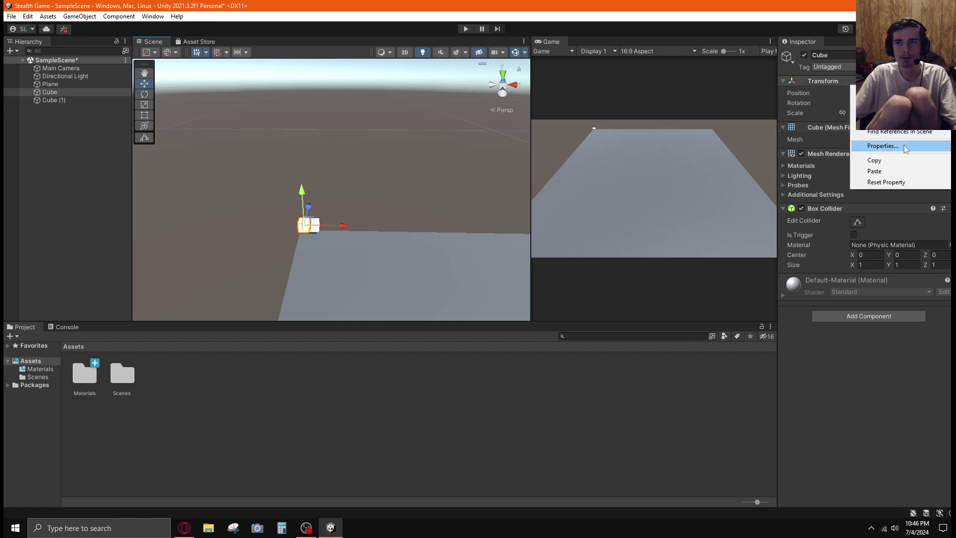
click(881, 146)
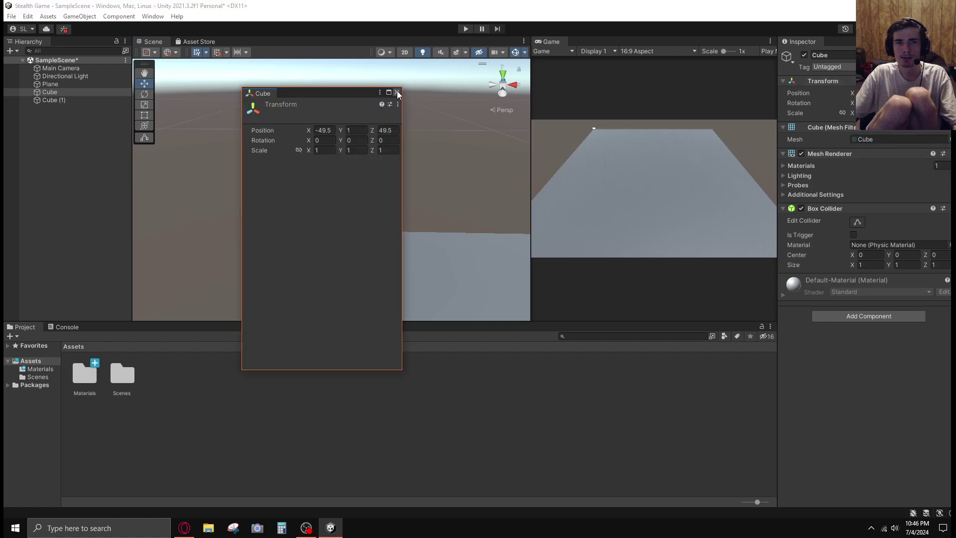
click(398, 105)
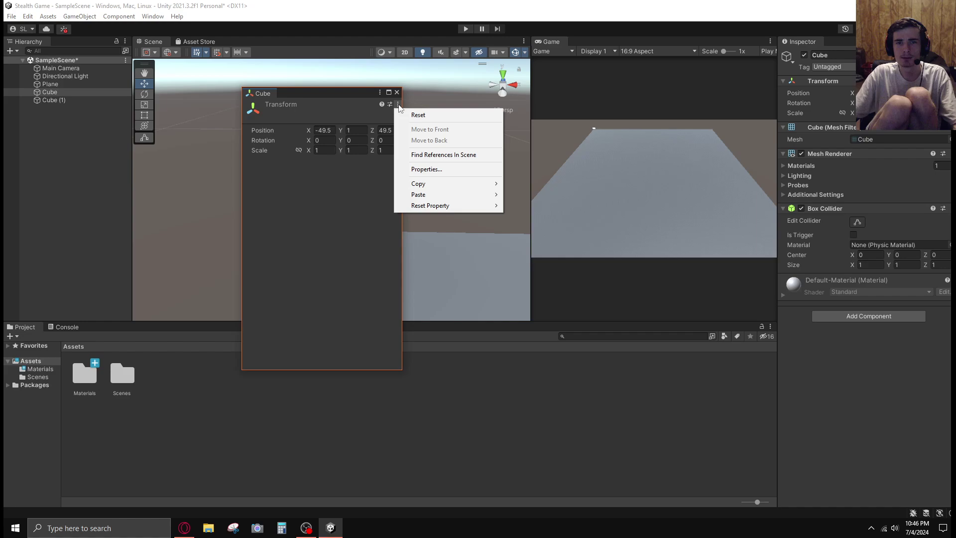
click(397, 92)
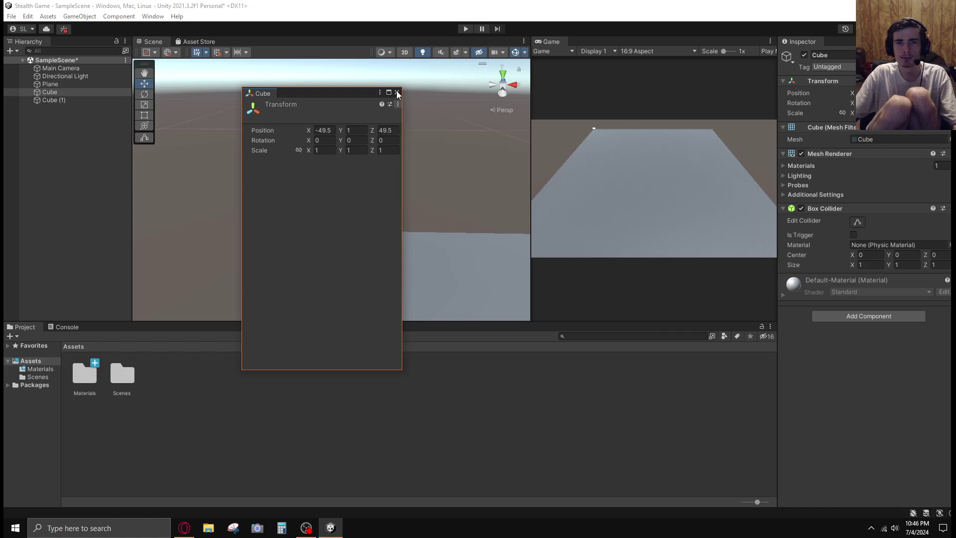
click(397, 92)
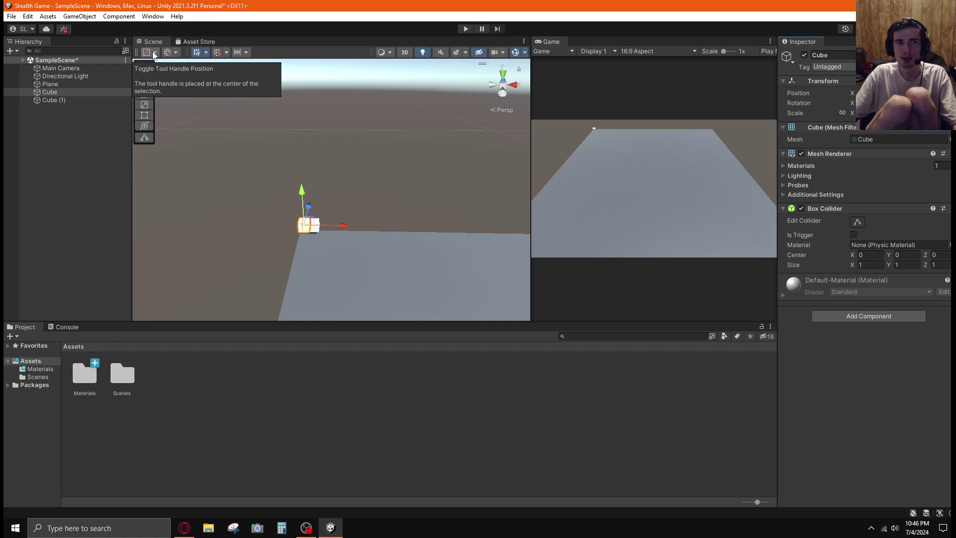
Step: Check the move increment in the increment snapping settings
click(242, 53)
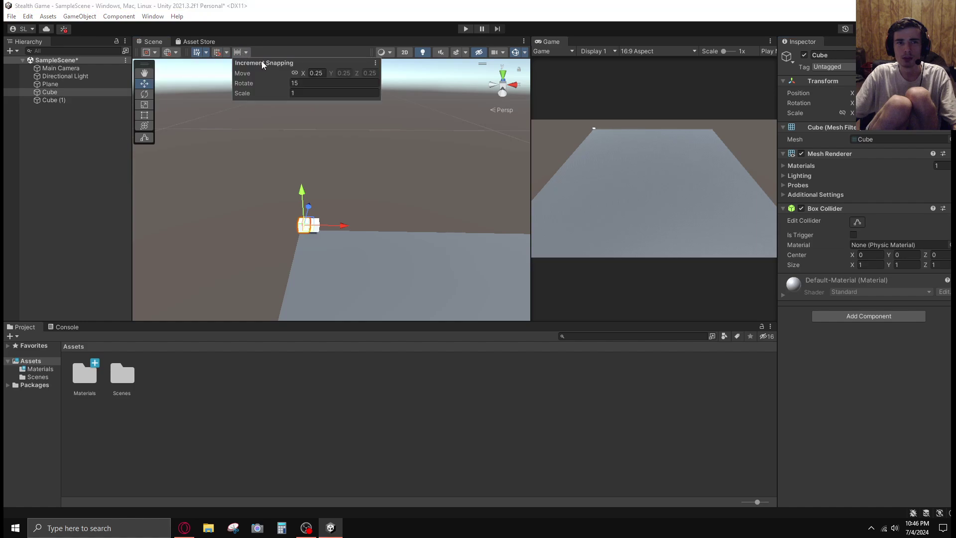
click(324, 74)
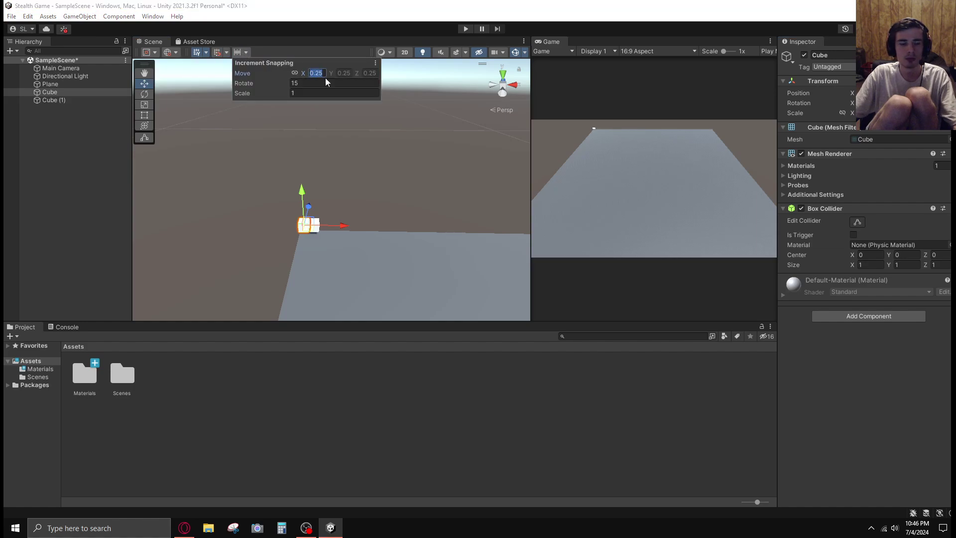
click(408, 102)
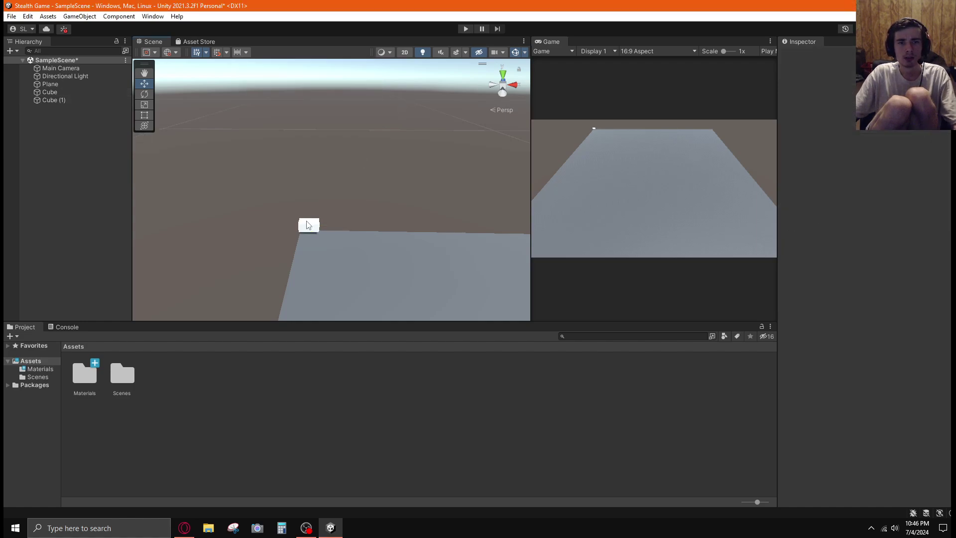
Step: Duplicate both cubes and place the pair directly after them to make a row of four
click(52, 93)
shift+click(55, 100)
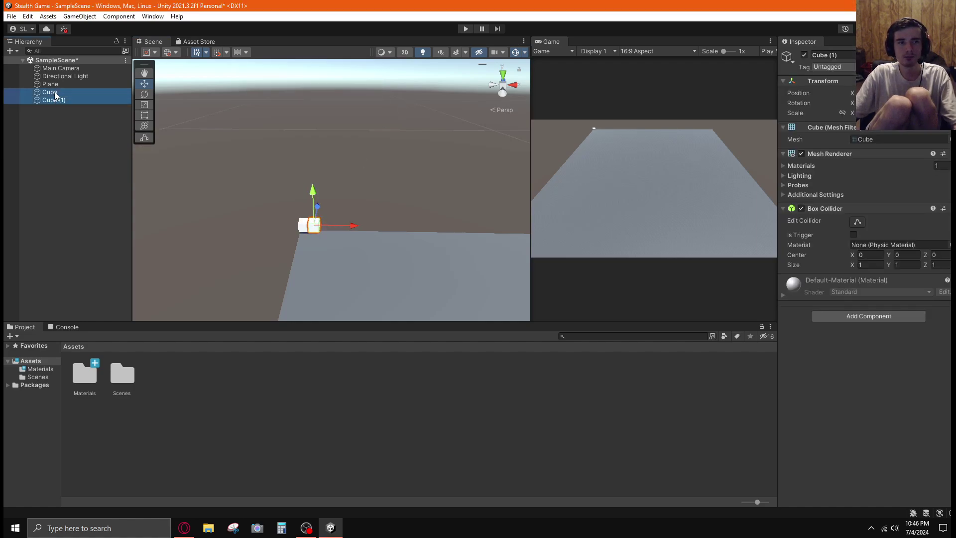
key(ctrl+d)
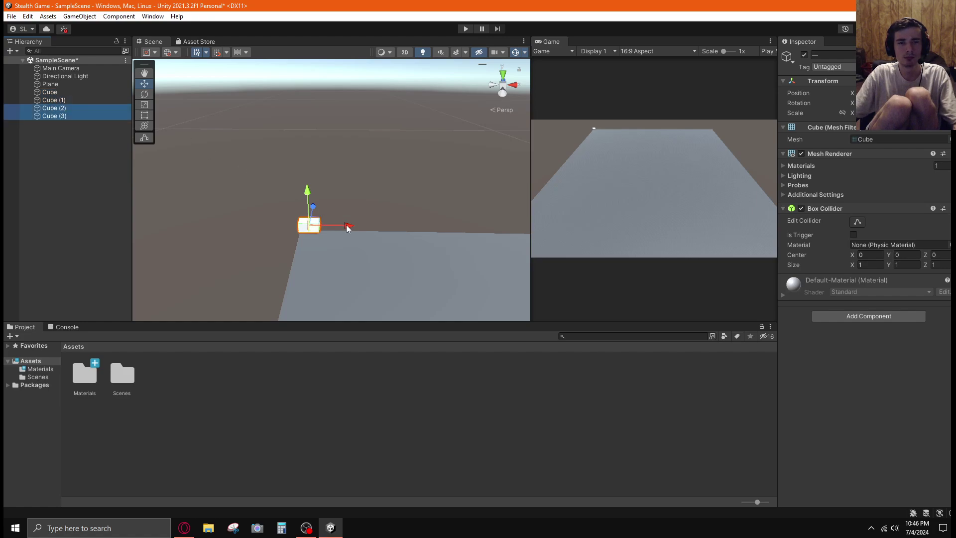
drag(347, 228, 369, 229)
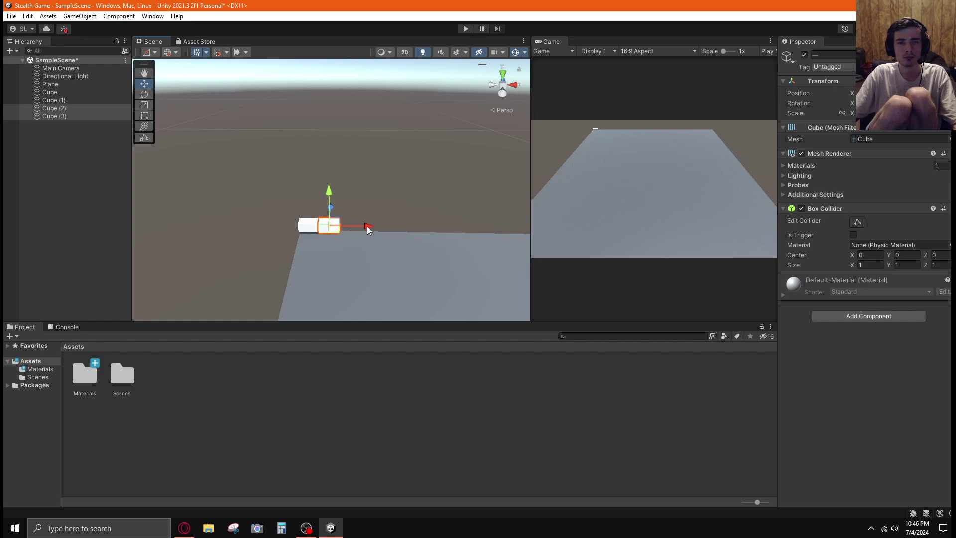
Step: Duplicate all four cubes and place the copies at the end of the row to make eight
click(57, 148)
click(60, 91)
shift+click(61, 116)
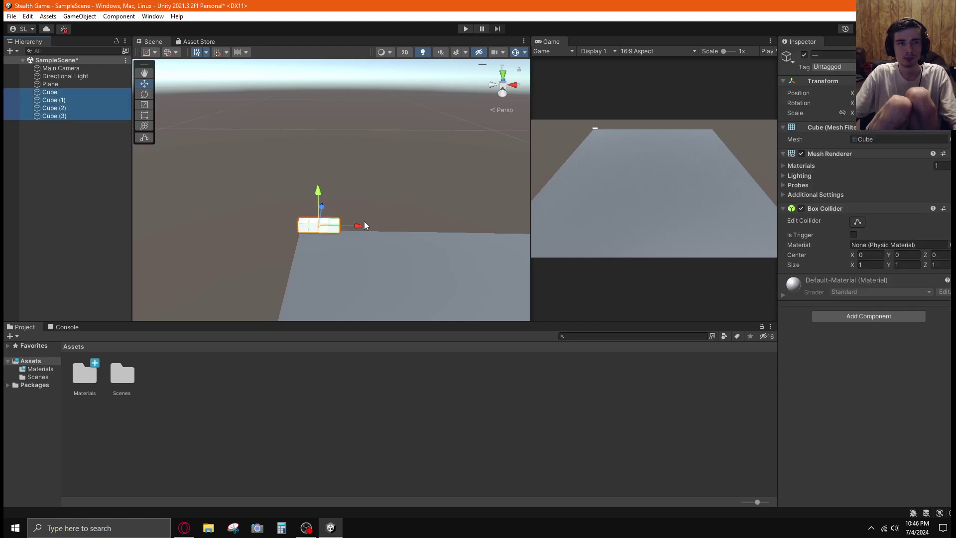
key(ctrl+d)
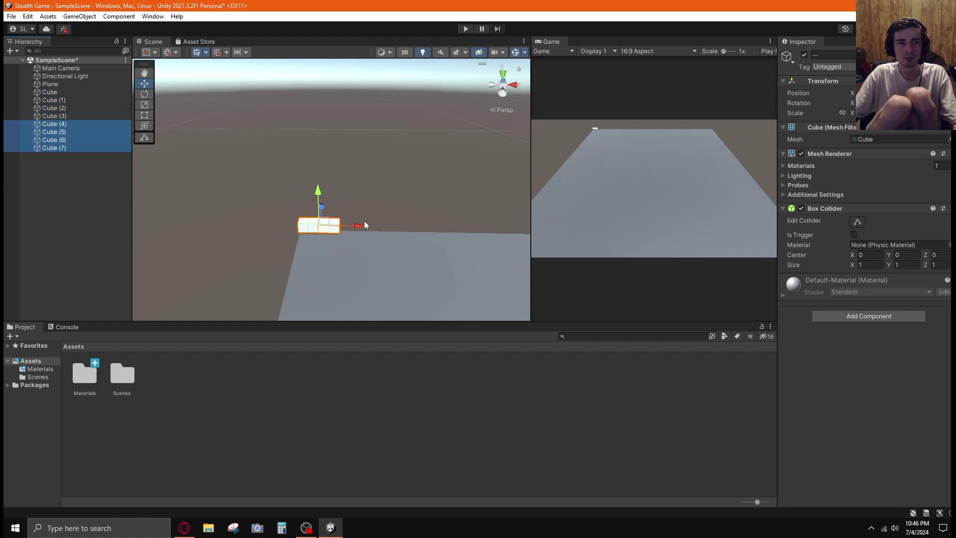
drag(364, 225, 395, 232)
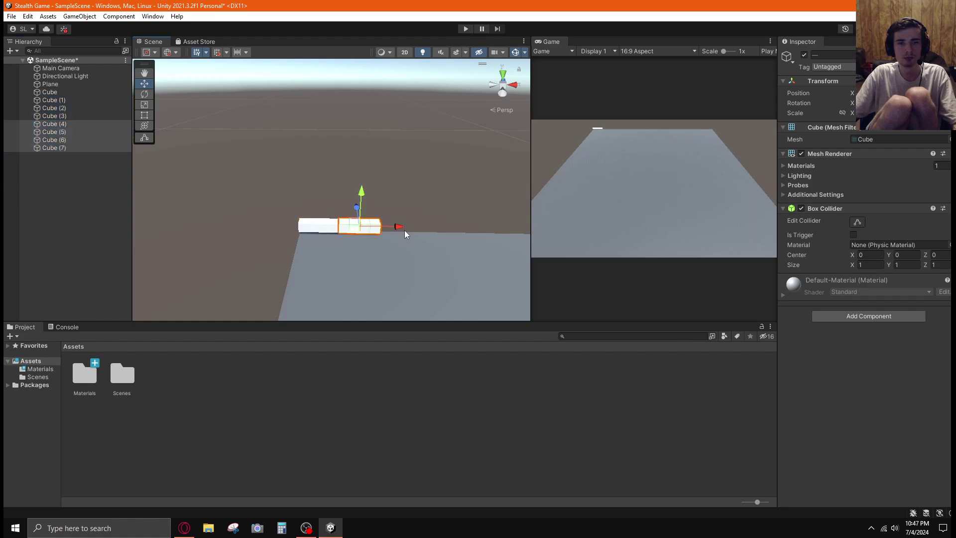
Step: Duplicate the eight-cube row and extend it along the plane's edge to sixteen cubes
shift+click(302, 226)
shift+click(314, 228)
shift+click(324, 229)
shift+click(333, 230)
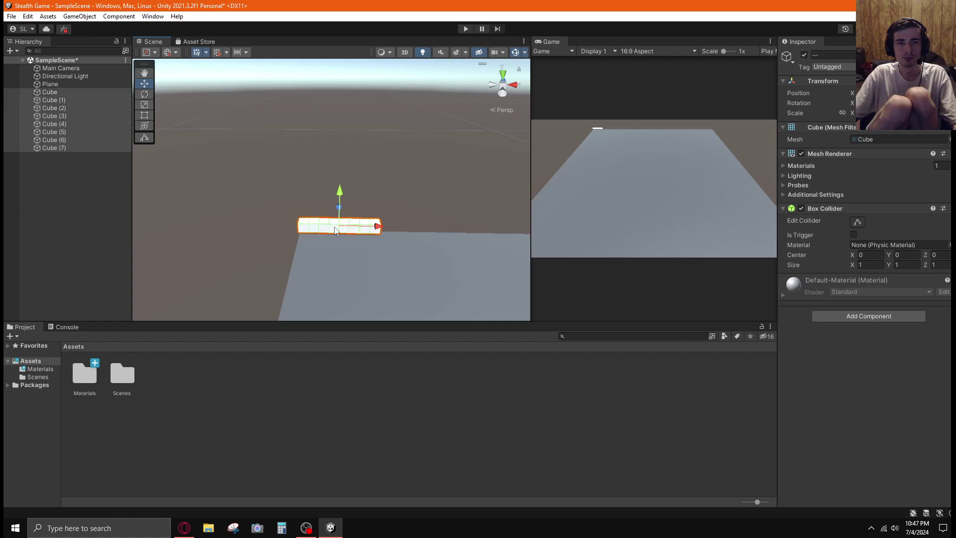
key(ctrl+d)
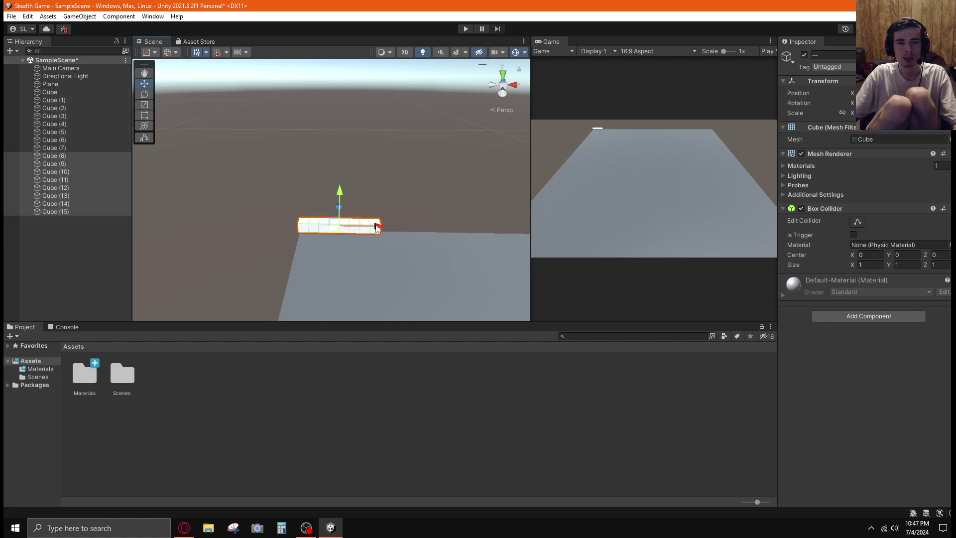
drag(377, 227, 457, 229)
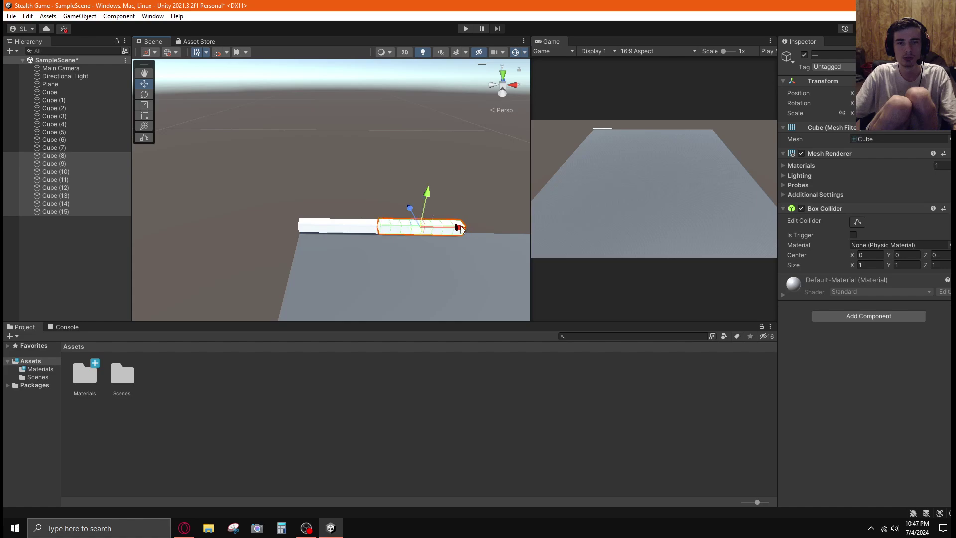
Step: Select the whole row of cubes from Cube to Cube (15)
right_drag(457, 229, 432, 219)
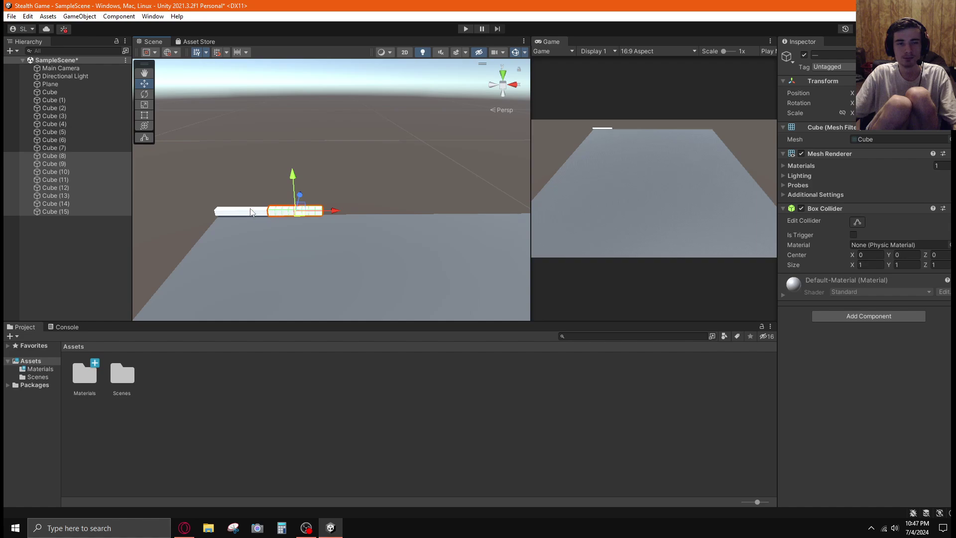
ctrl+click(60, 93)
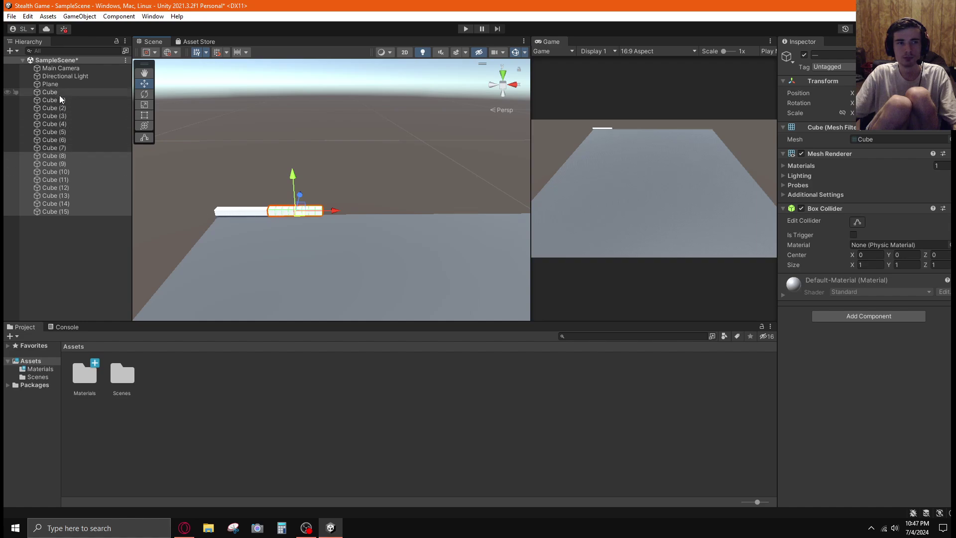
click(68, 231)
click(59, 93)
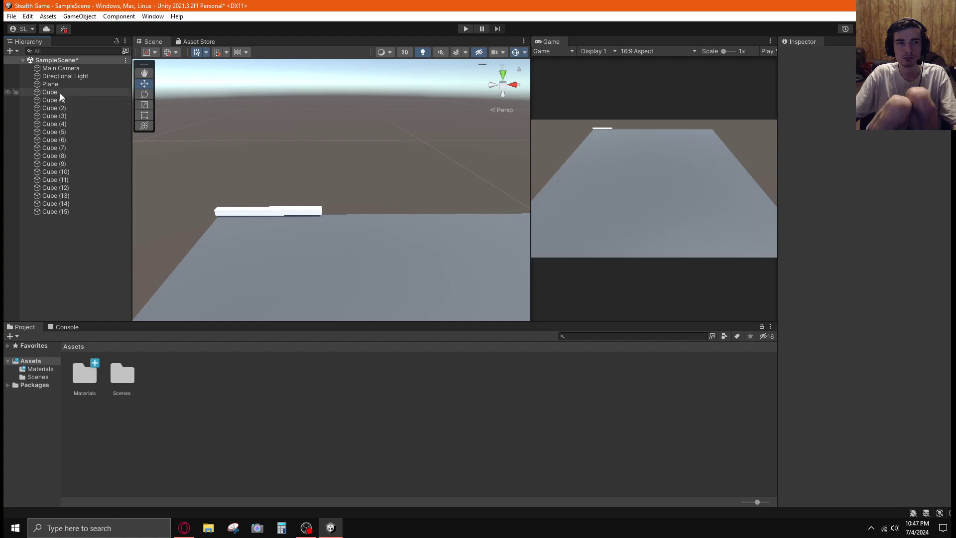
ctrl+click(74, 211)
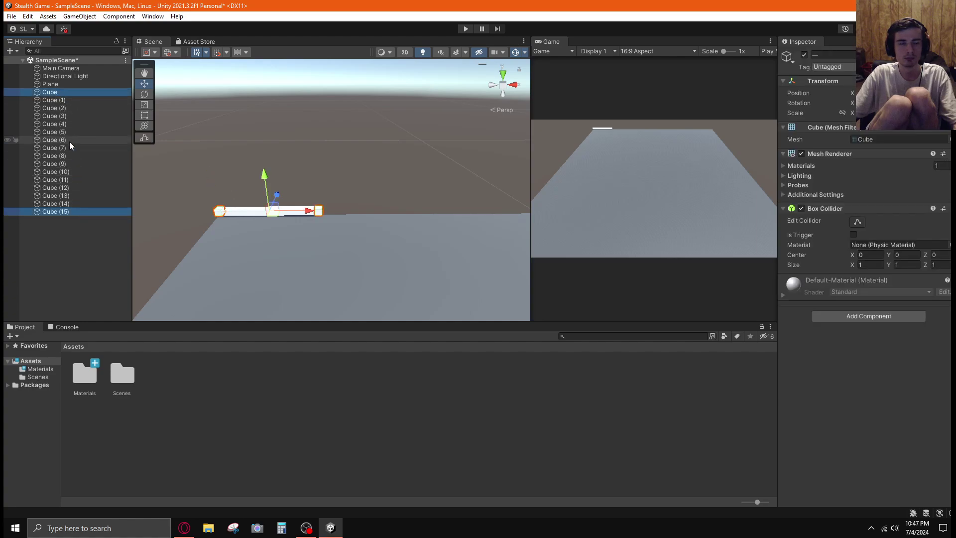
Step: Duplicate the row of 16 cubes along the plane's far edge and place the copies end to end with the originals along X
click(58, 87)
click(59, 92)
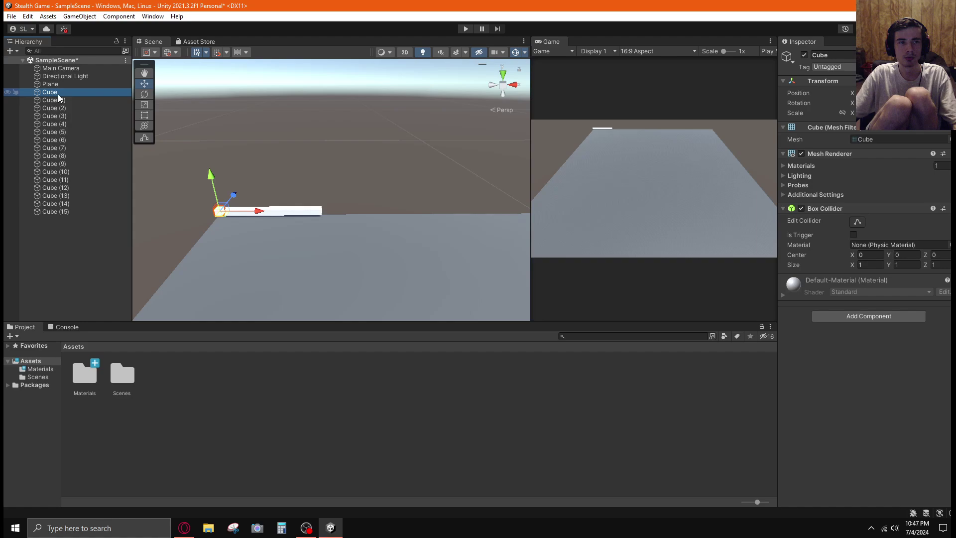
shift+click(66, 211)
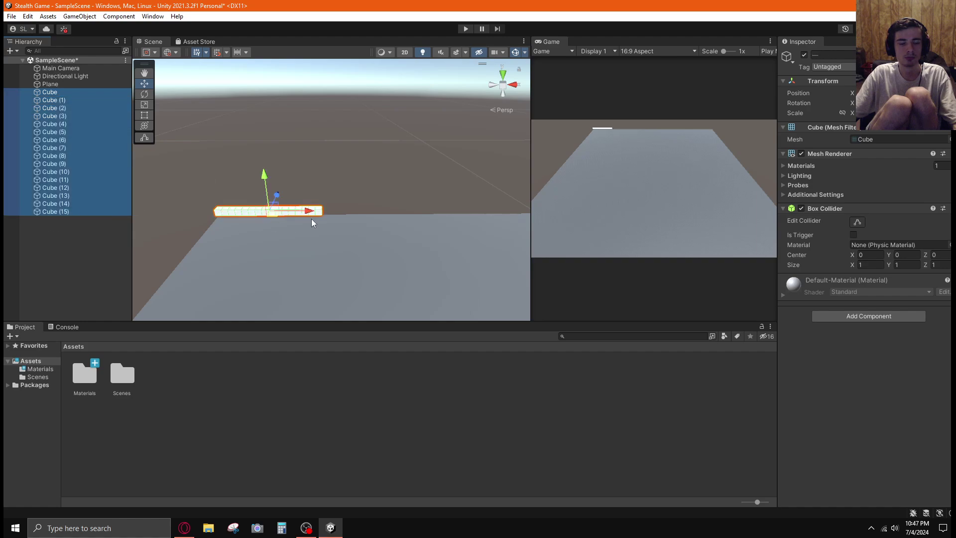
key(ctrl+d)
drag(308, 213, 412, 212)
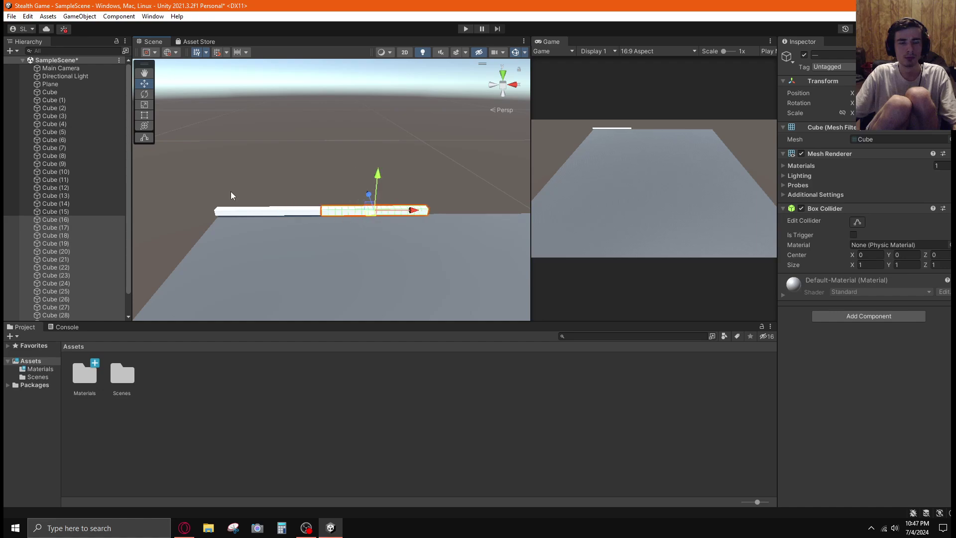
Step: Duplicate all 32 cubes and shift the copies along X to continue the row without a gap
shift+click(60, 100)
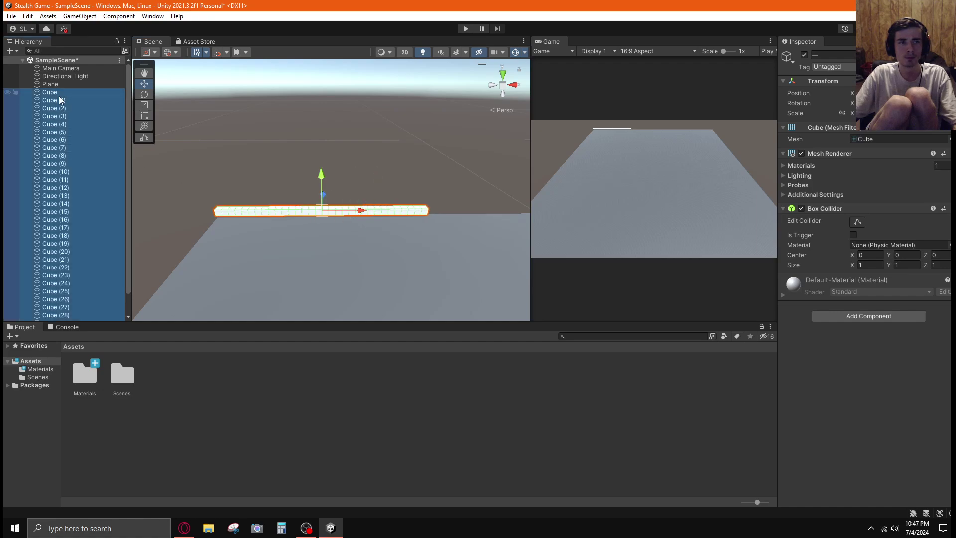
key(ctrl+d)
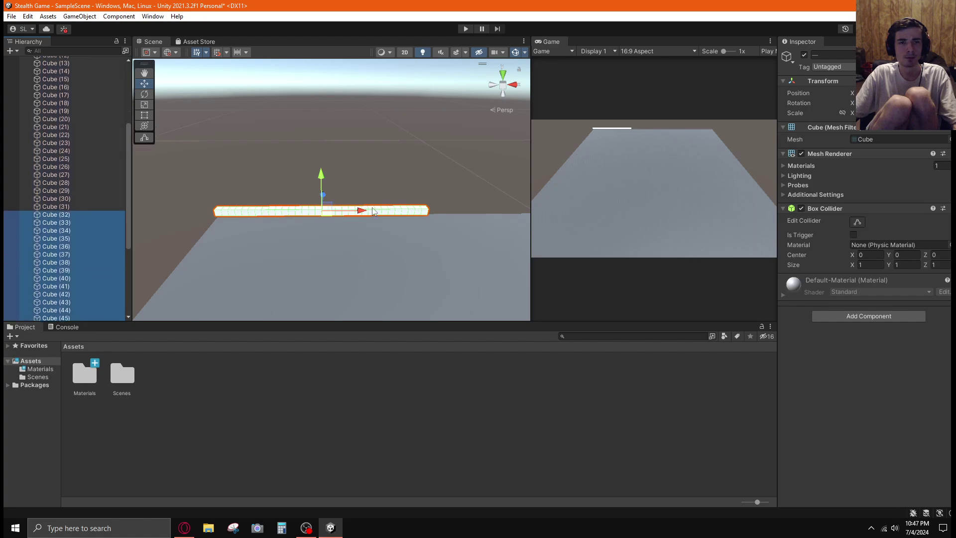
drag(361, 213, 572, 208)
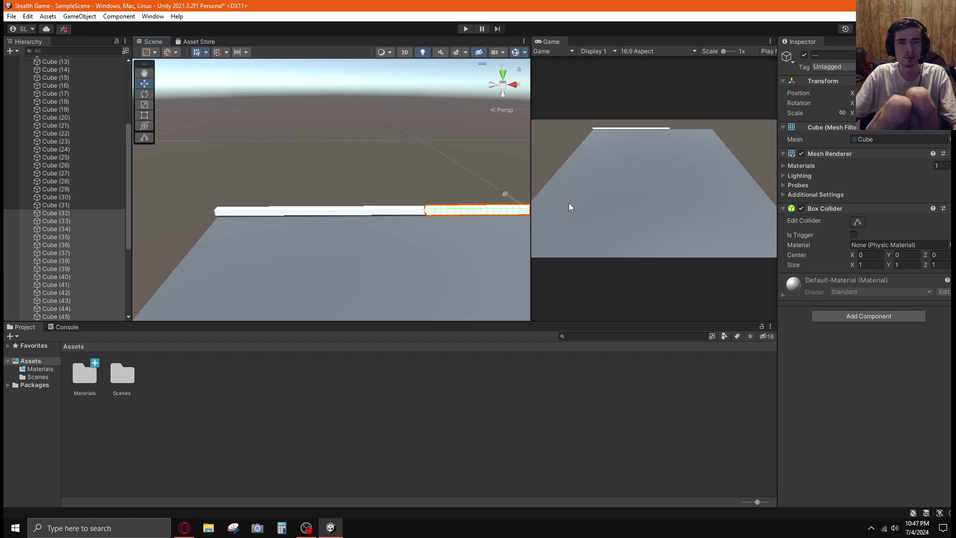
Step: Duplicate the newest block of 32 cubes and extend the row further along X toward the plane's other corner
alt+drag(407, 203, 321, 183)
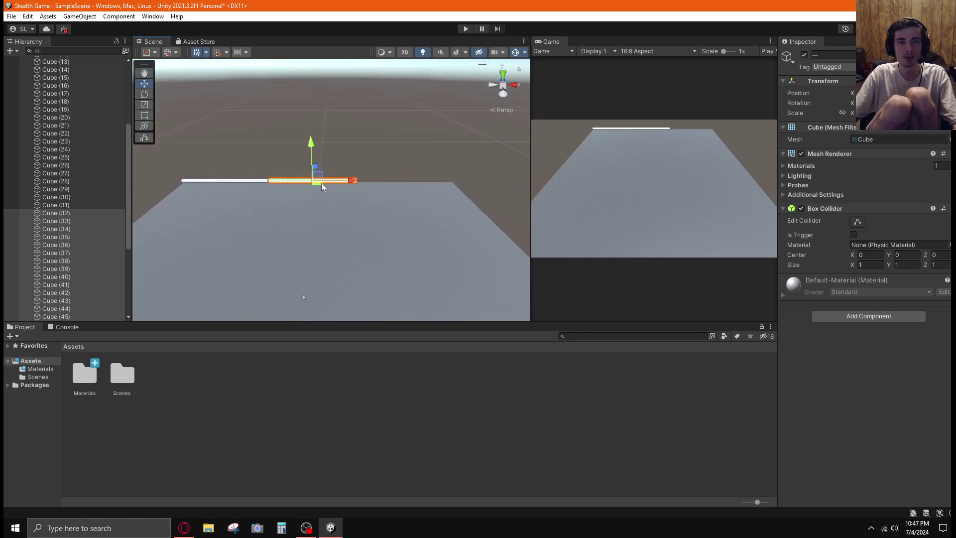
scroll(70, 175, up, 5)
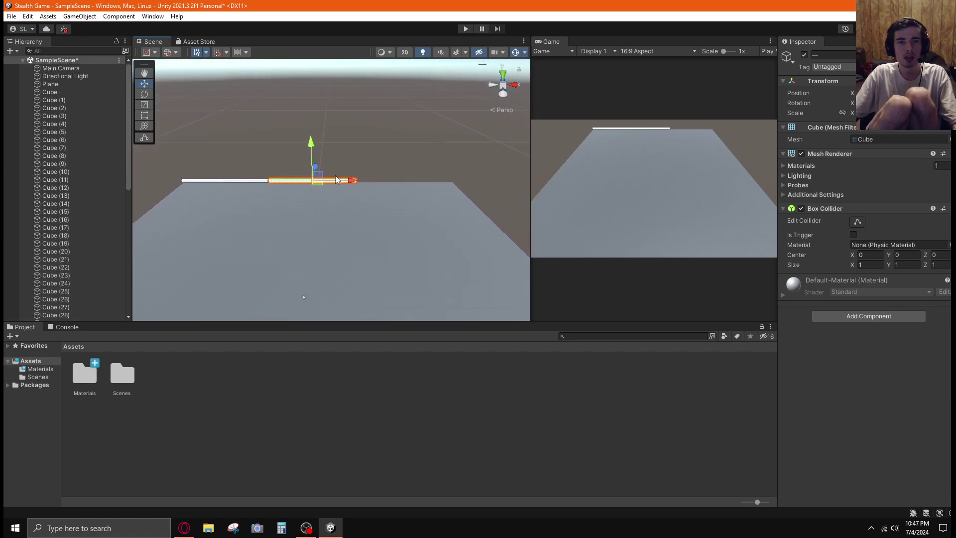
key(ctrl+d)
drag(353, 180, 437, 184)
scroll(40, 207, down, 8)
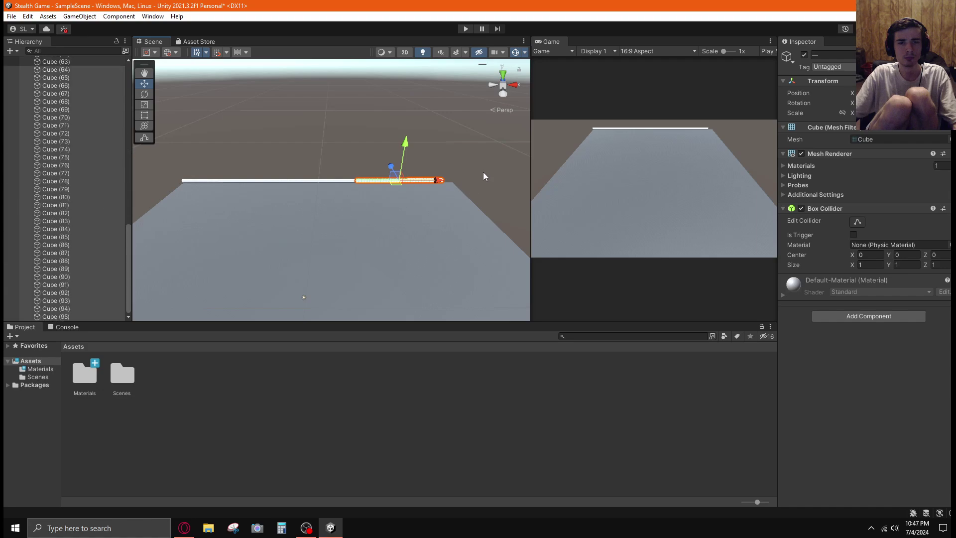
Step: Duplicate the last four cubes, Cube (92) to Cube (95), and move the copies along X to fill the gap at the plane's corner
right_drag(482, 175, 270, 159)
click(443, 205)
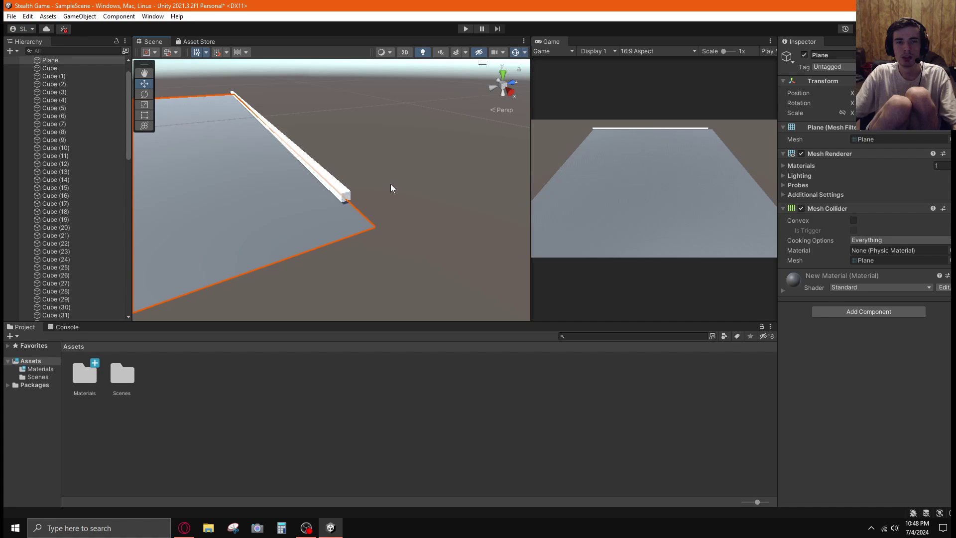
mouse_move(390, 188)
right_down()
mouse_move(495, 199)
mouse_move(377, 188)
right_up()
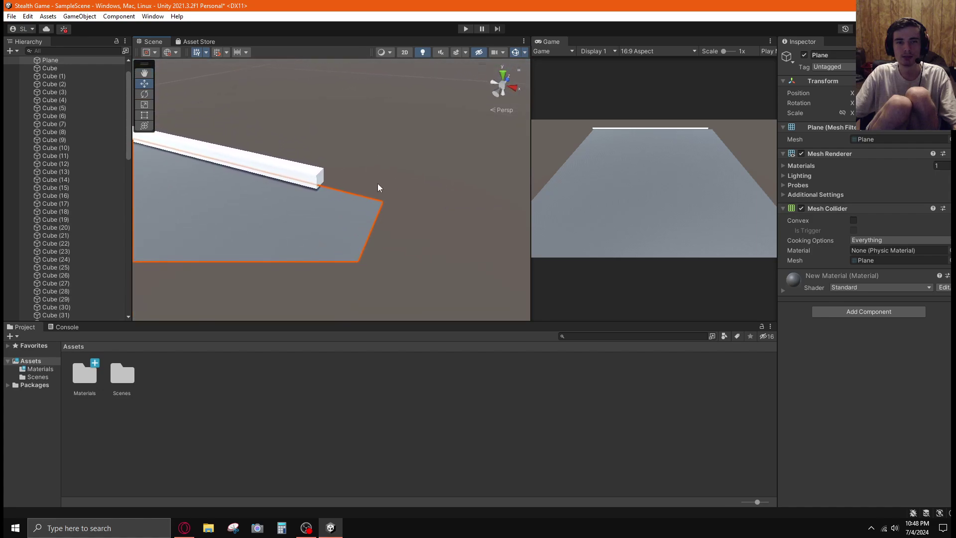
click(309, 179)
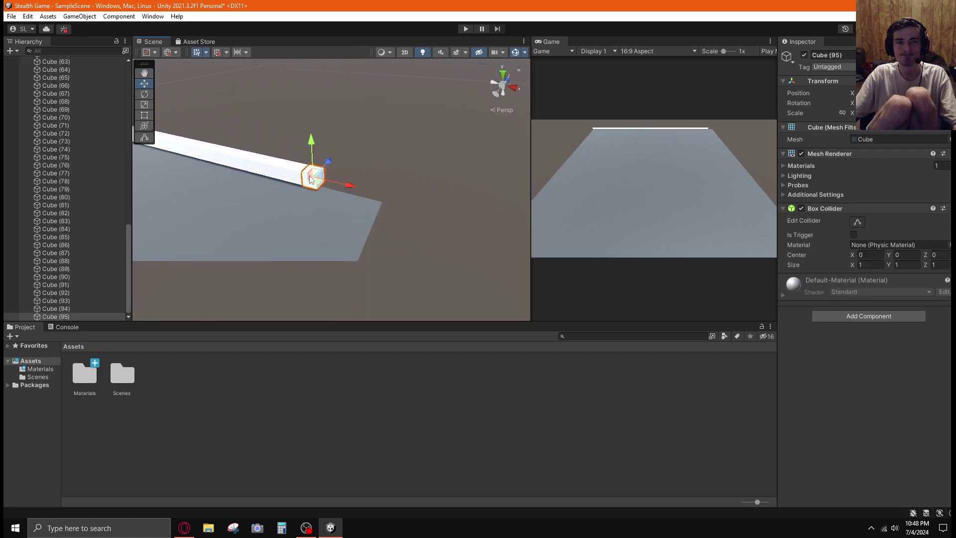
click(73, 302)
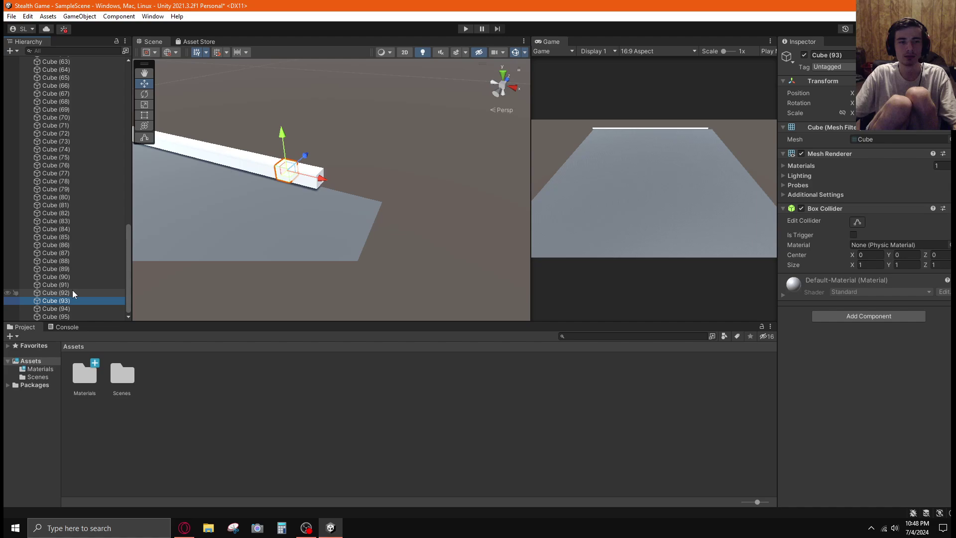
click(65, 293)
shift+click(67, 317)
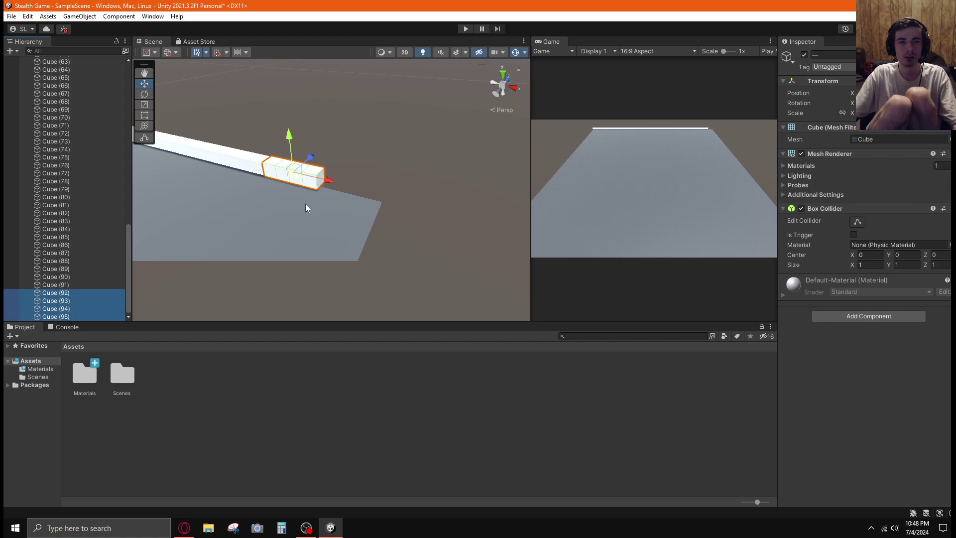
key(ctrl+d)
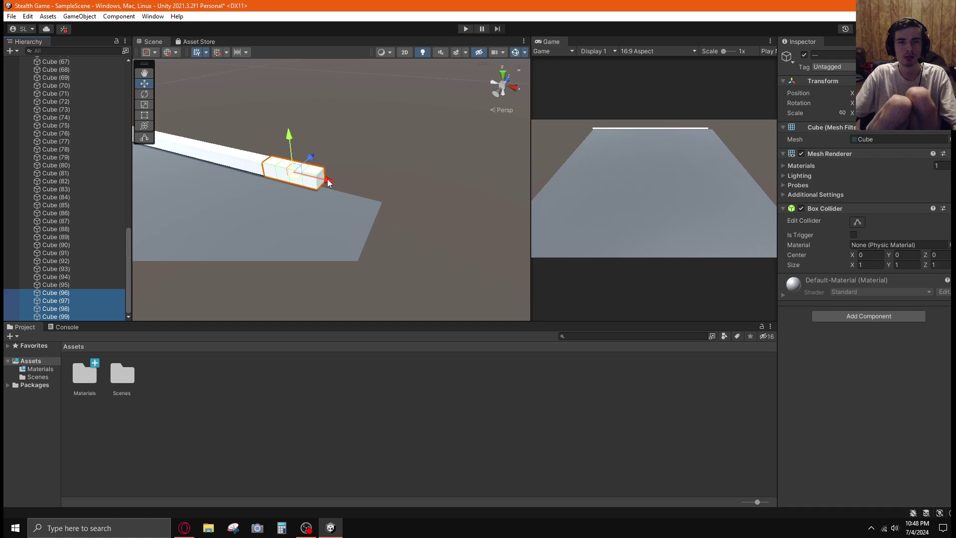
drag(328, 183, 486, 209)
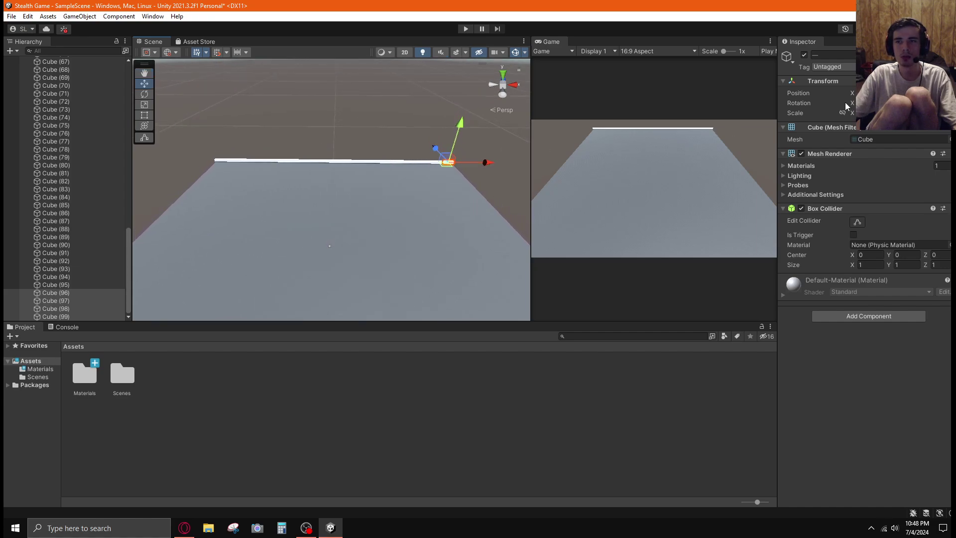
Step: Scale the plane down with linked proportions so it becomes clearly smaller than the row of cubes
click(391, 228)
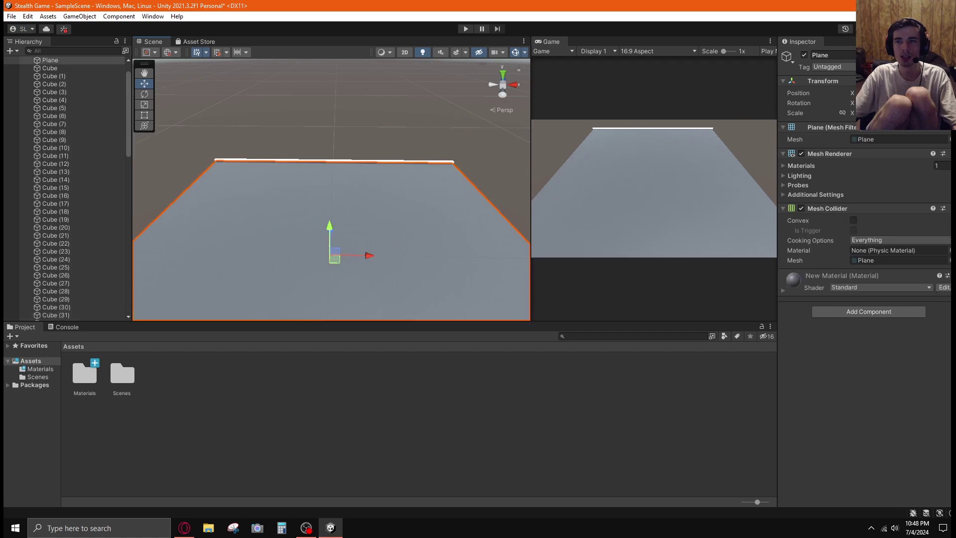
click(843, 113)
drag(852, 113, 880, 164)
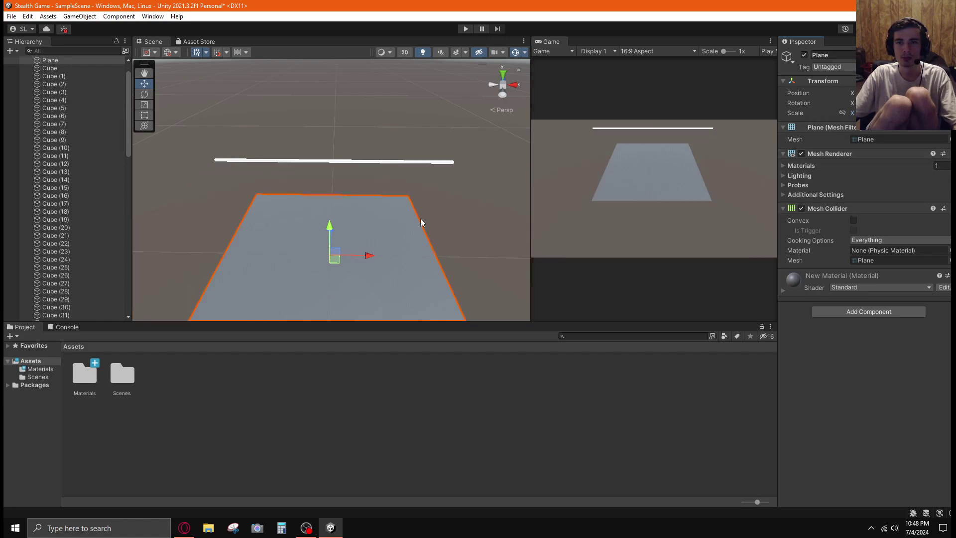
Step: Delete all the duplicated cubes from Cube (1) to Cube (99), keeping only the original Cube
click(438, 164)
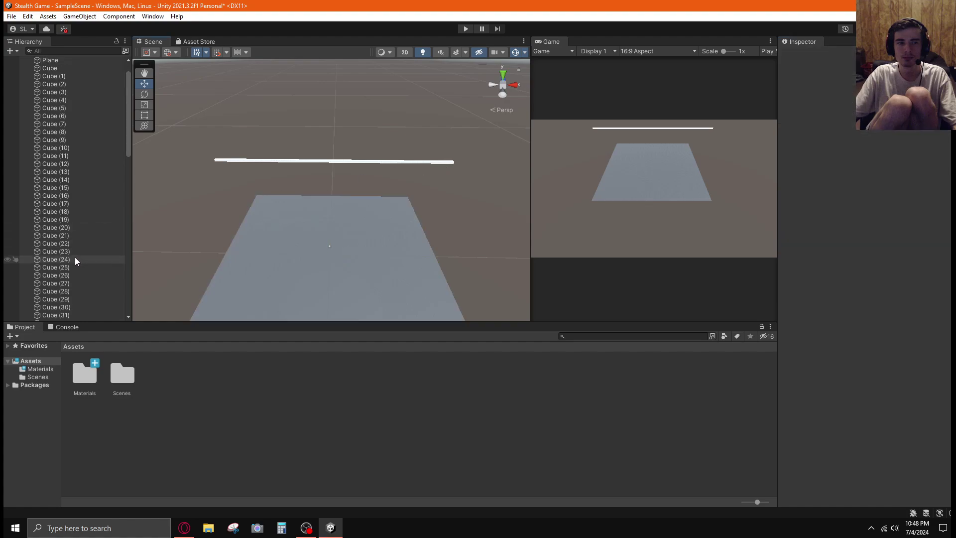
scroll(73, 292, down, 20)
click(71, 316)
scroll(79, 233, up, 20)
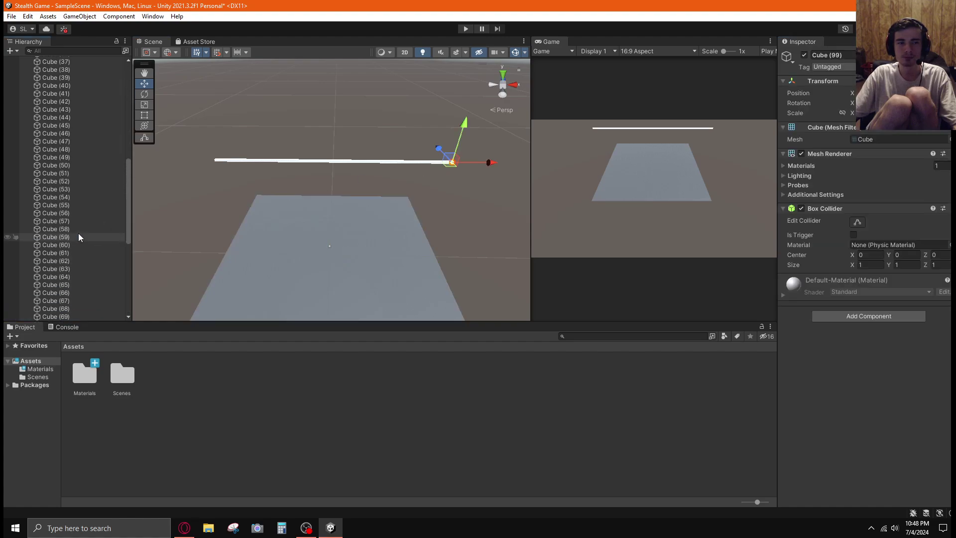
shift+click(62, 98)
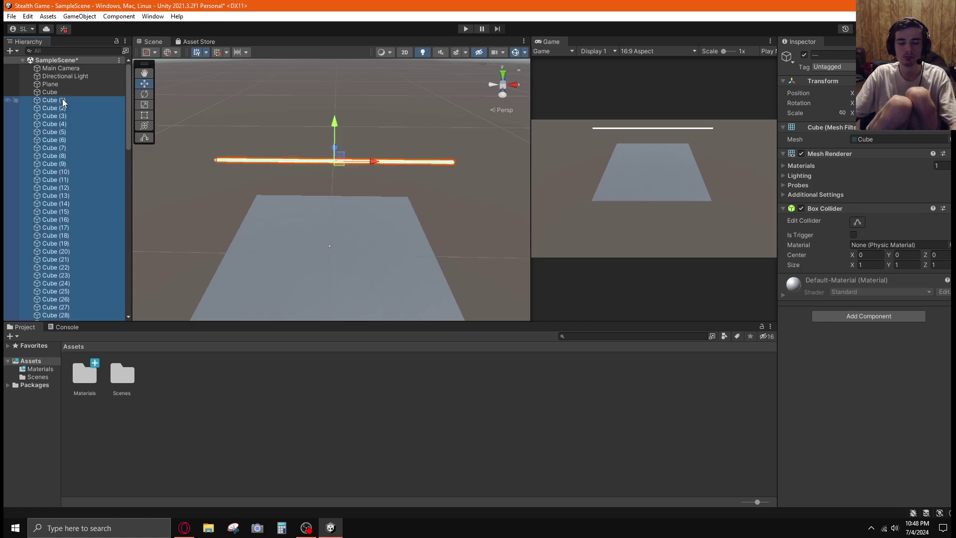
key(Delete)
Step: Move the remaining Cube onto the far left corner of the smaller plane and adjust its position there
click(49, 93)
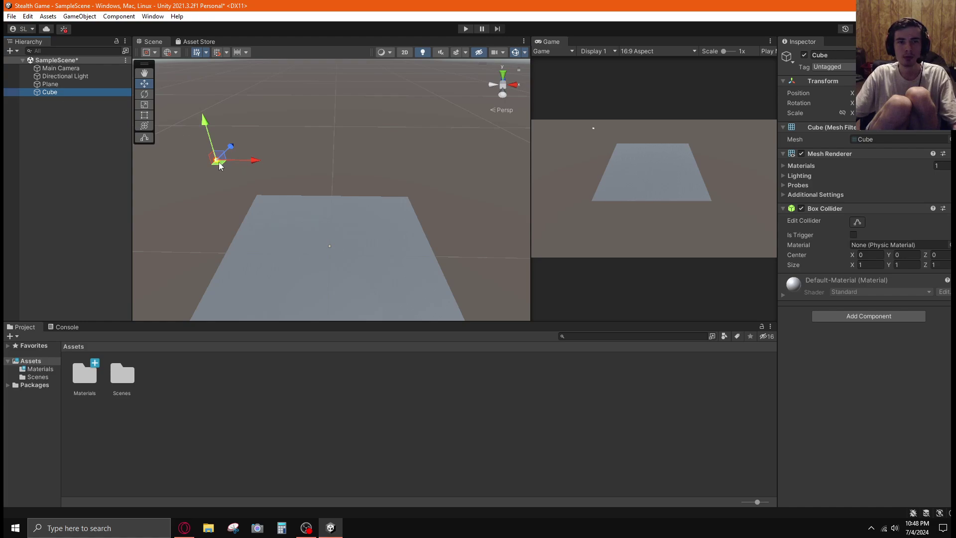
drag(216, 160, 257, 200)
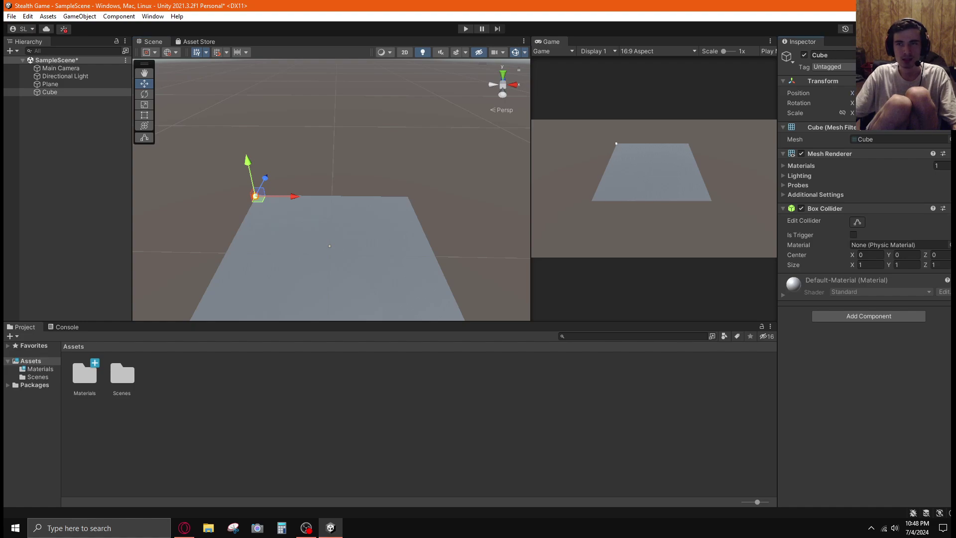
key(Return)
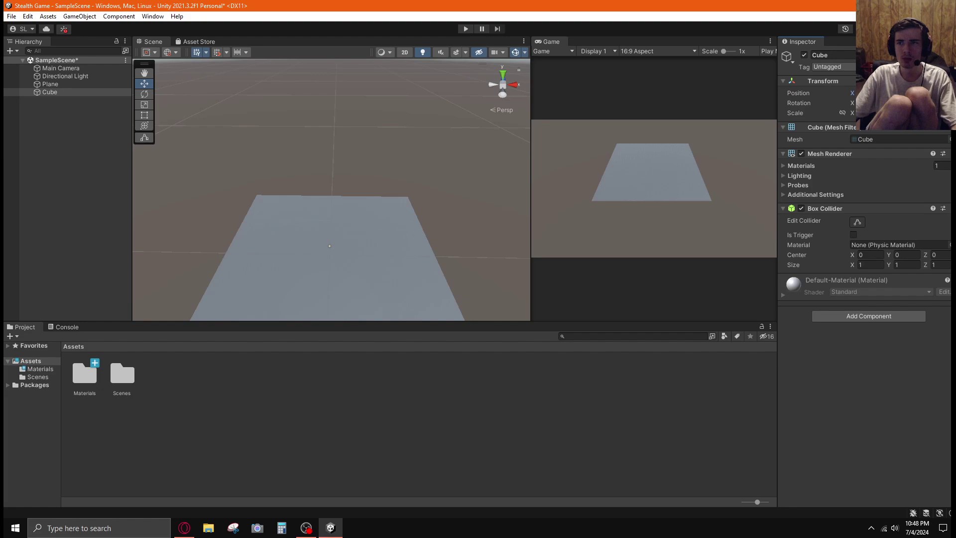
key(ctrl+z)
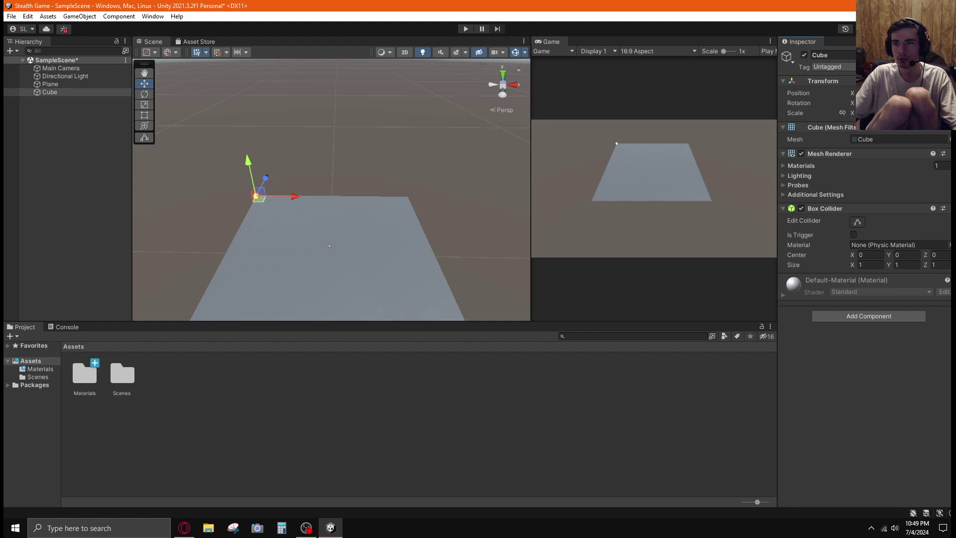
key(ctrl+y)
key(ctrl+z)
key(ctrl+z)
key(ctrl+y)
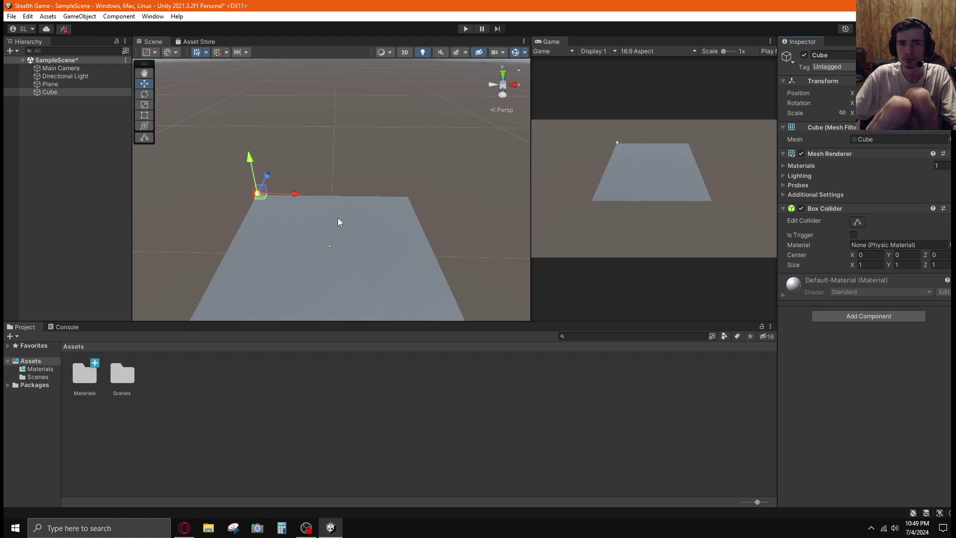
click(453, 225)
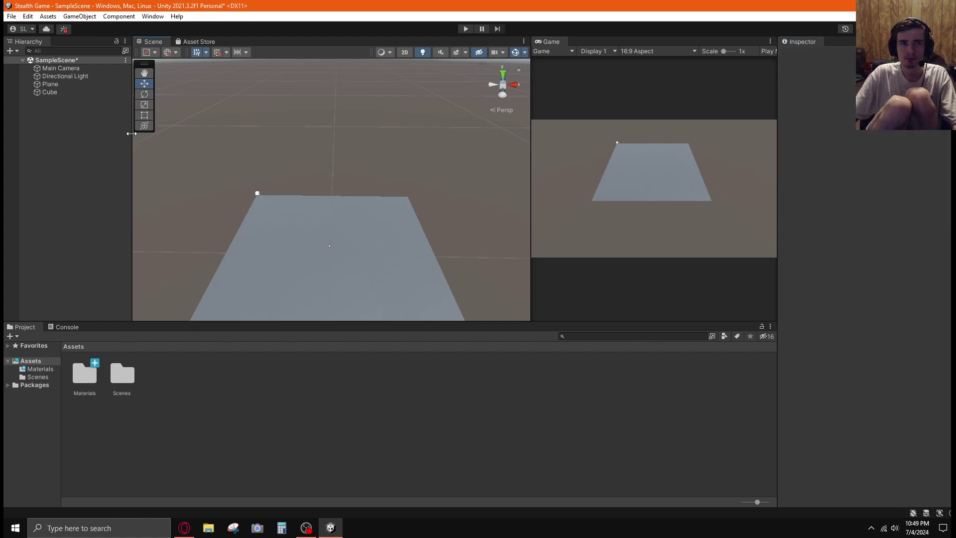
Step: Move the Main Camera forward and lower it toward the plane so the plane fills most of the game view
click(60, 68)
key(f)
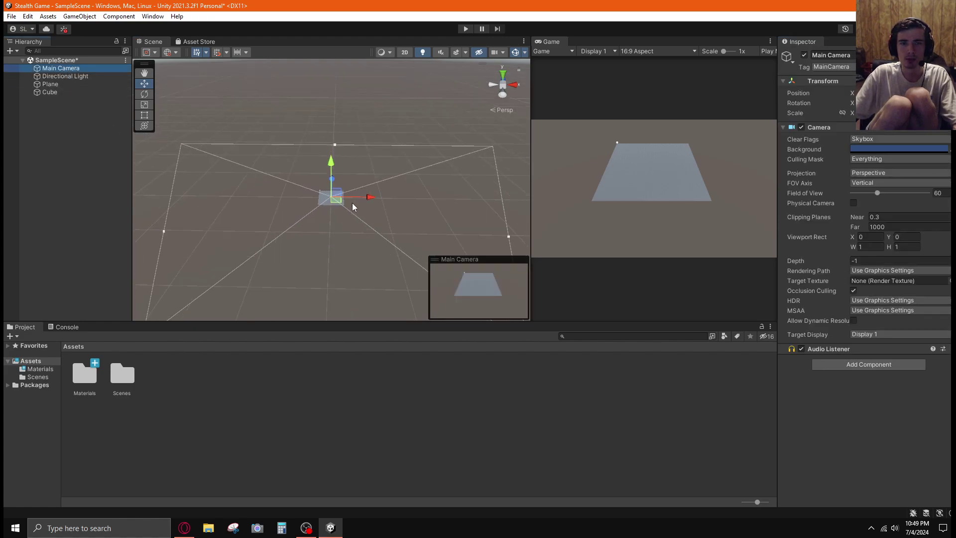
alt+drag(415, 202, 242, 177)
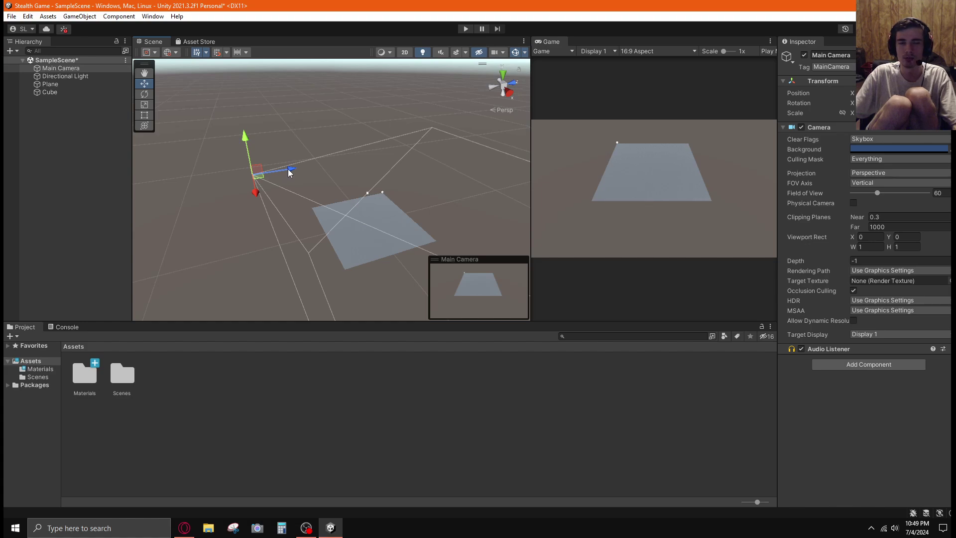
drag(289, 172, 339, 166)
drag(303, 130, 302, 158)
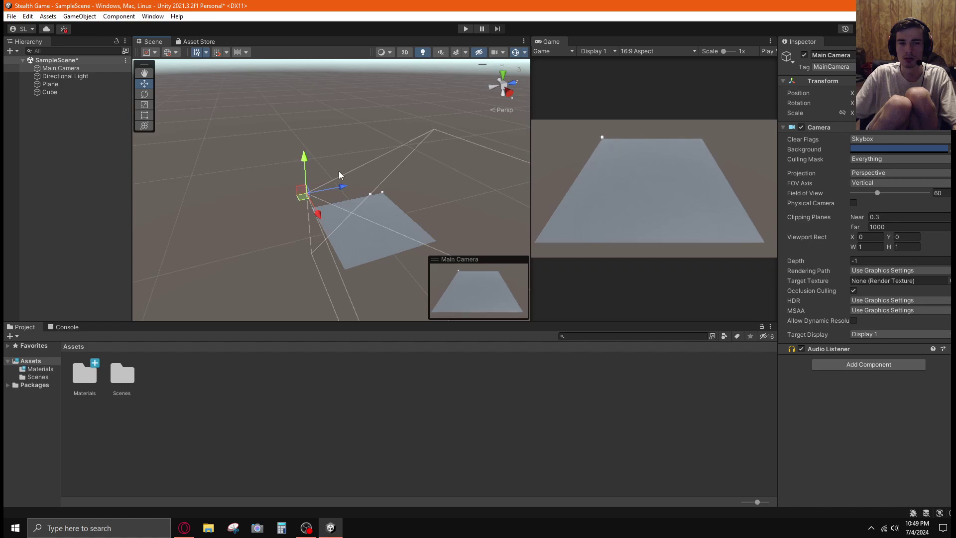
drag(343, 187, 347, 188)
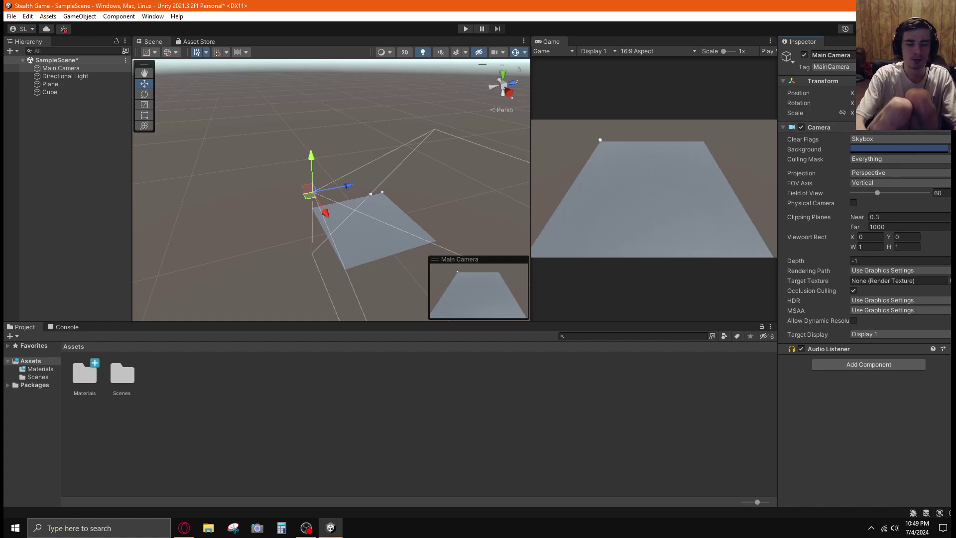
Step: Fine-tune the Main Camera's position by raising it slightly above the plane's near edge, and reselect the camera
key(ctrl+z)
key(ctrl+y)
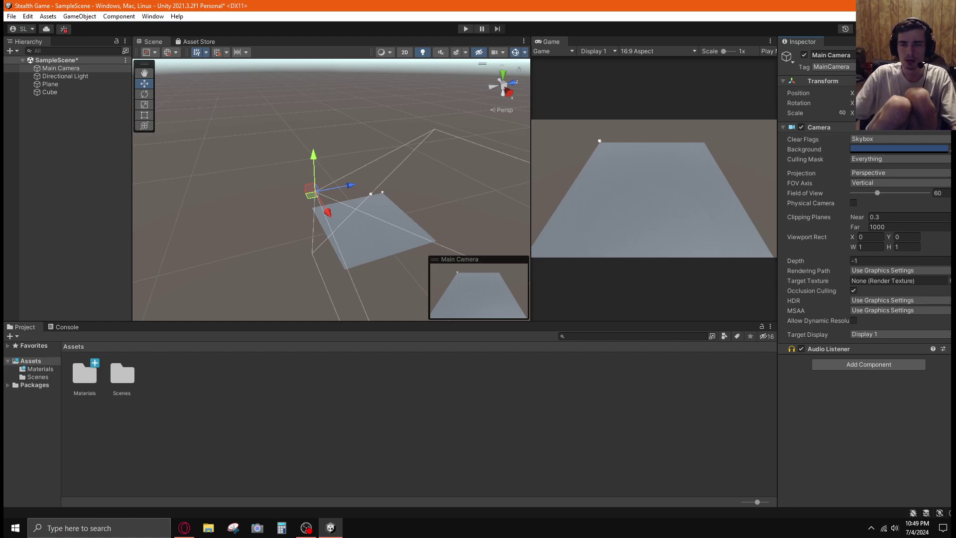
key(ctrl+z)
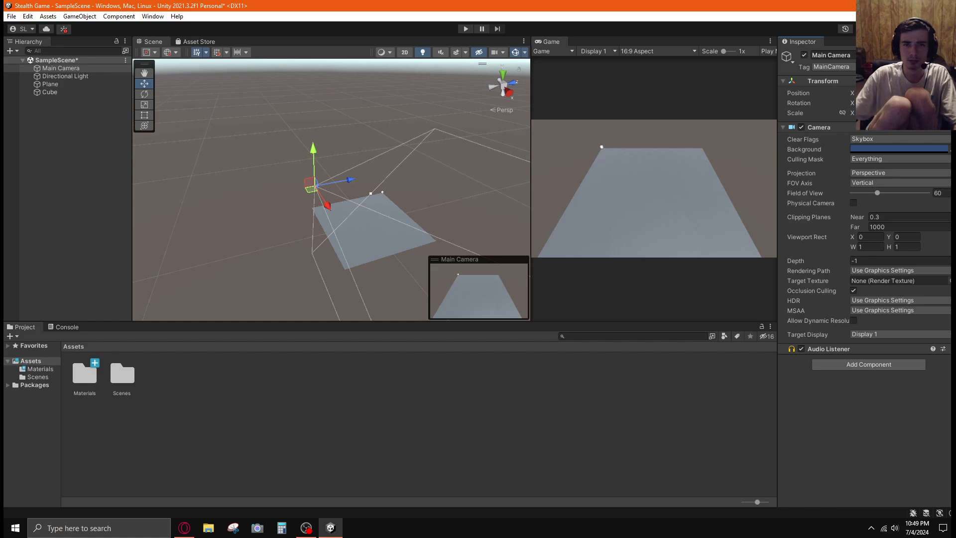
click(437, 208)
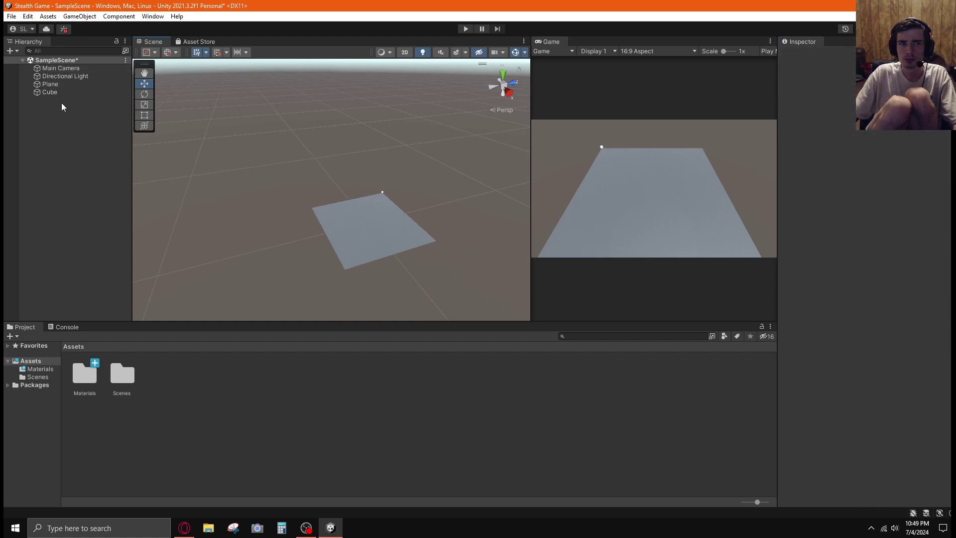
click(62, 69)
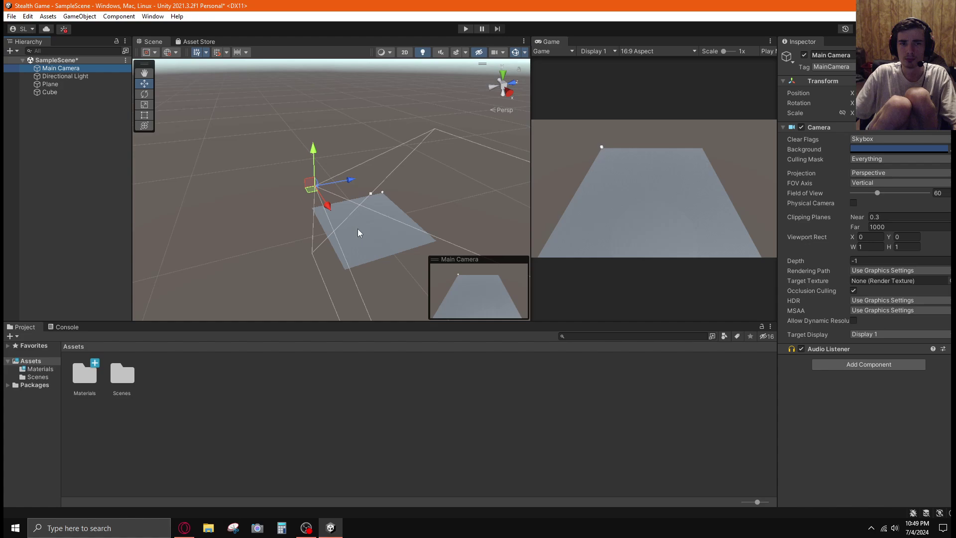
Step: Lower the Main Camera vertically toward the plane so the plane spans the full width of the game view
key(f)
scroll(384, 237, down, 6)
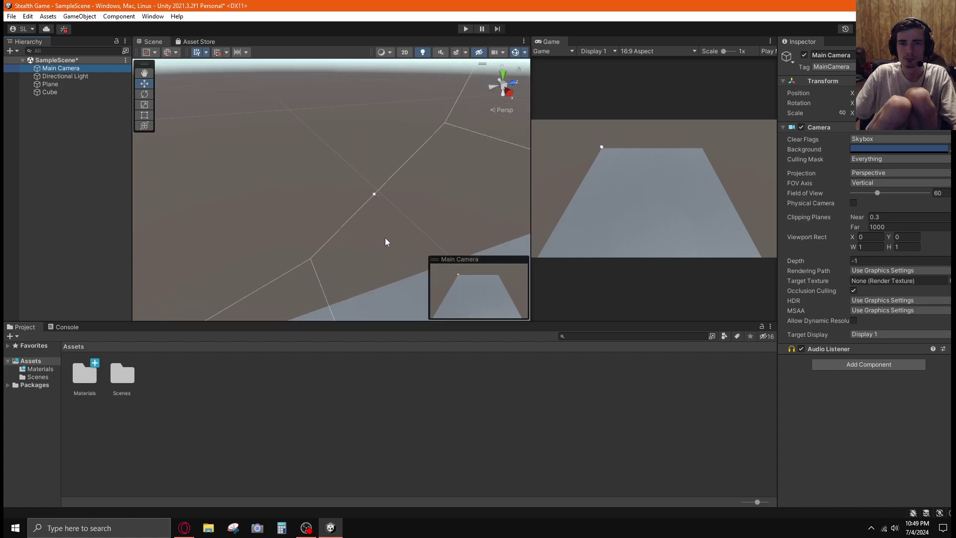
alt+drag(385, 237, 418, 204)
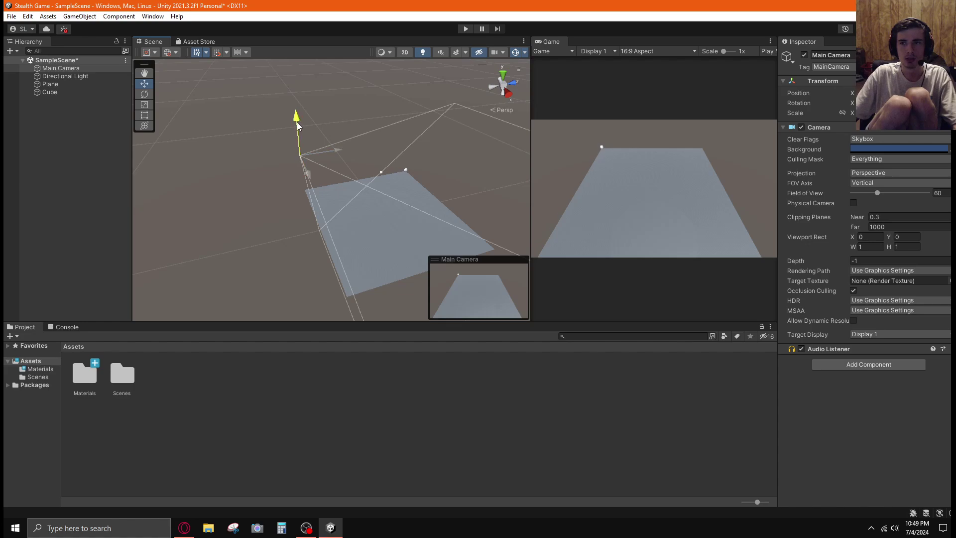
drag(298, 126, 300, 152)
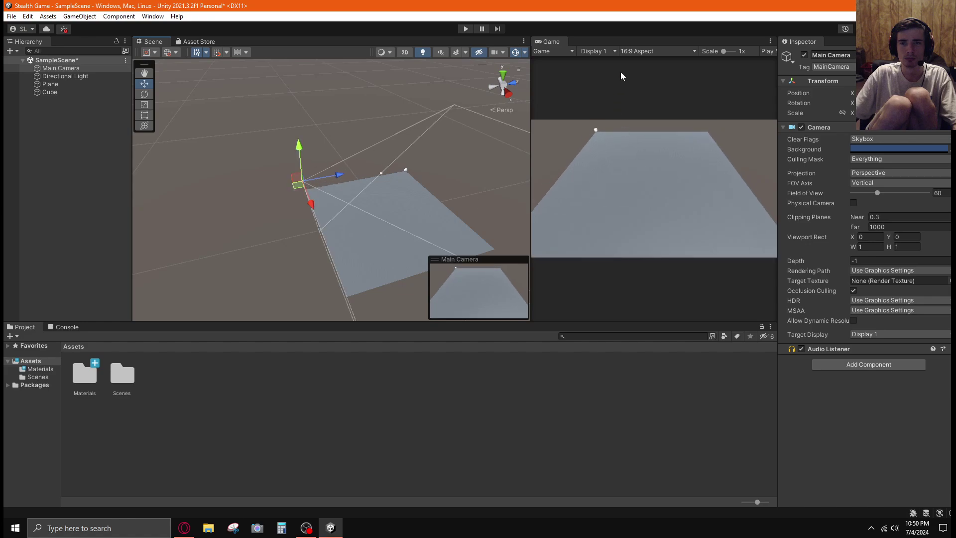
Step: Tilt the Main Camera slightly upward by adjusting its X rotation
scroll(366, 271, down, 4)
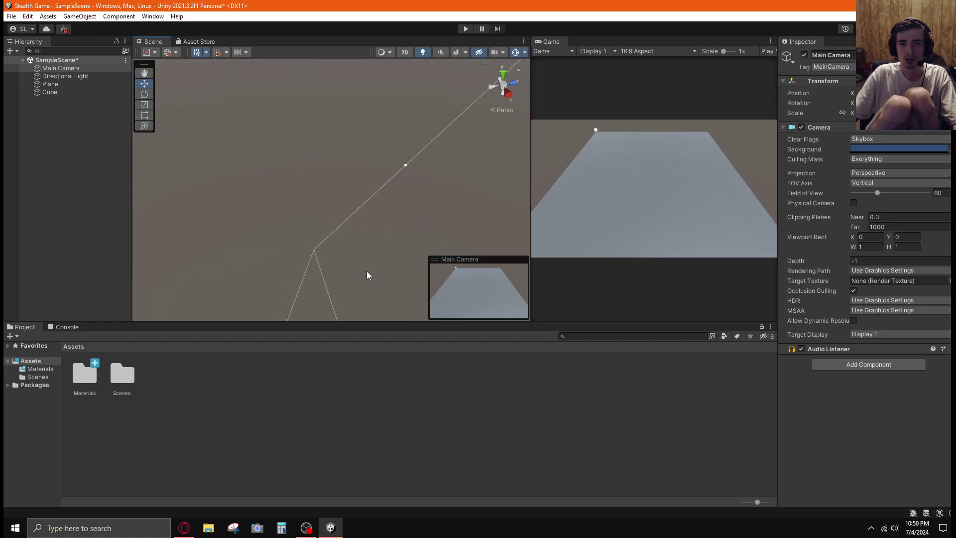
scroll(362, 258, up, 2)
scroll(361, 259, up, 3)
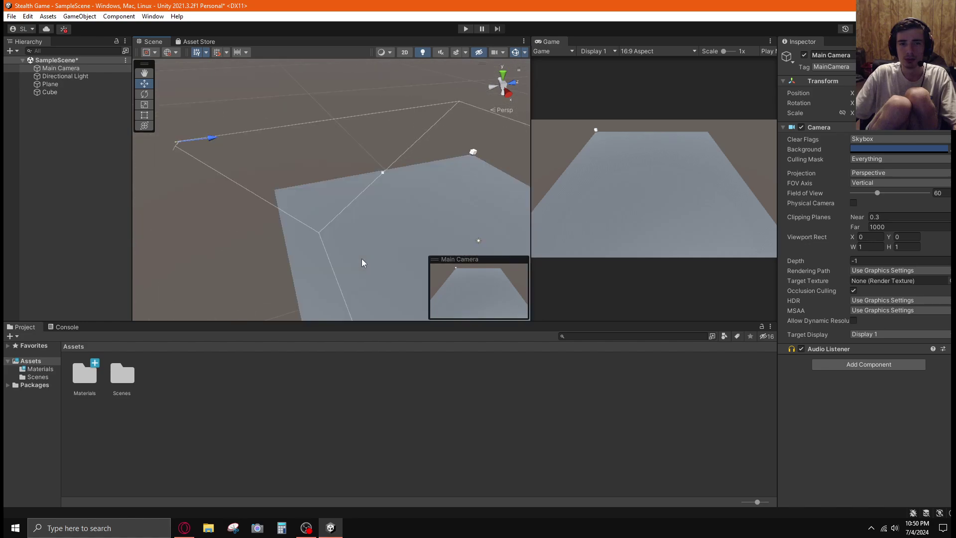
scroll(361, 258, down, 3)
alt+drag(362, 259, 194, 108)
scroll(349, 247, up, 4)
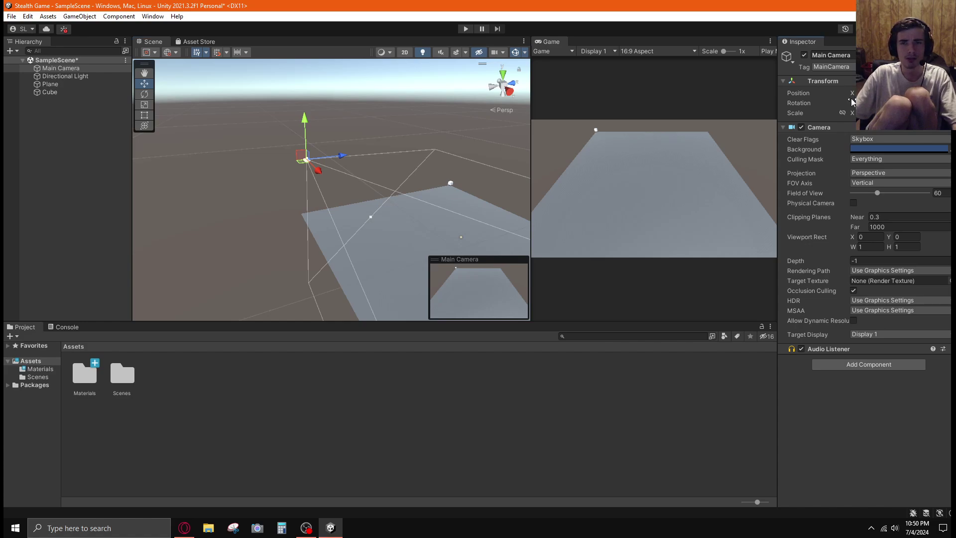
drag(851, 101, 852, 102)
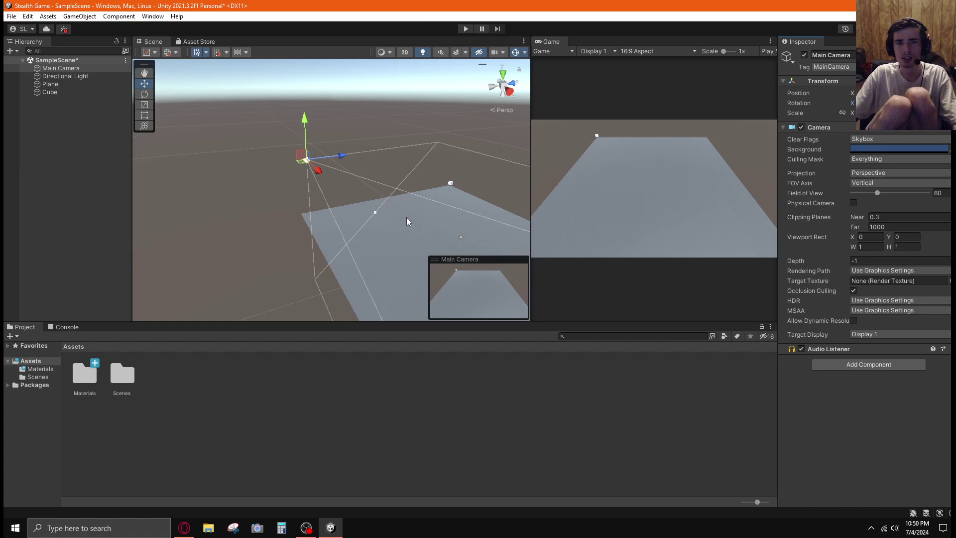
Step: Shift the Main Camera slightly to the left to centre the plane in the game view, and deselect it
right_drag(276, 274, 288, 206)
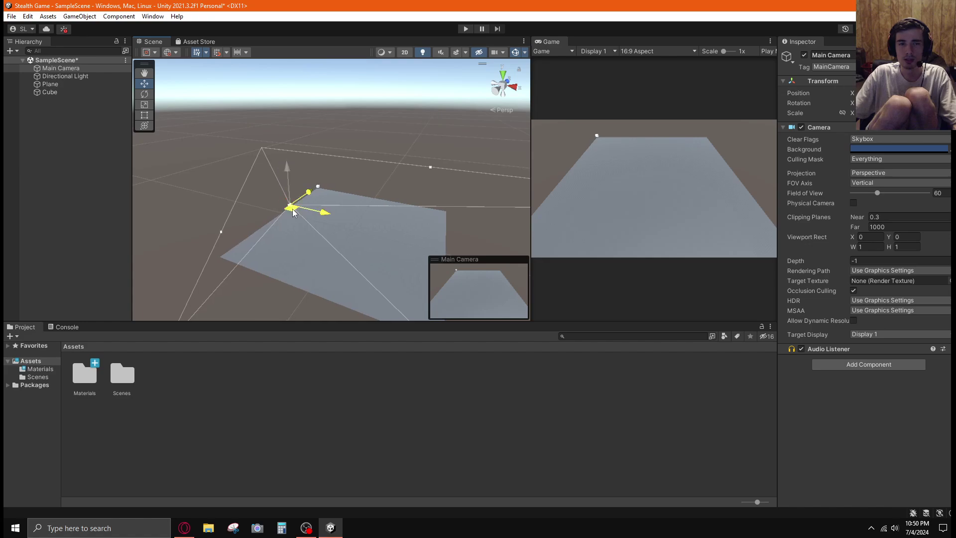
mouse_move(292, 212)
mouse_down()
mouse_move(321, 197)
mouse_move(346, 208)
mouse_move(283, 199)
mouse_move(256, 209)
mouse_move(261, 194)
mouse_move(274, 236)
mouse_move(320, 192)
mouse_move(256, 191)
mouse_move(251, 181)
mouse_move(288, 205)
mouse_up()
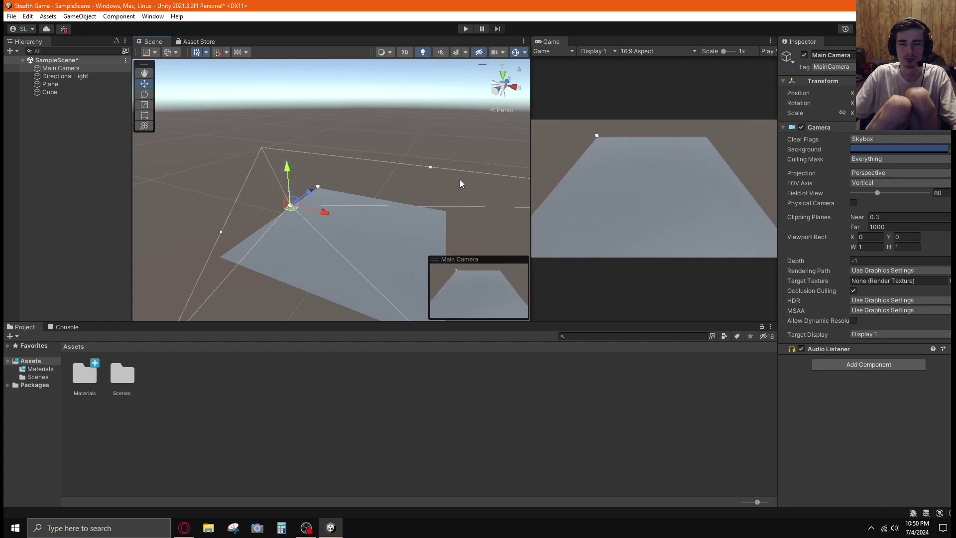
alt+drag(442, 162, 394, 170)
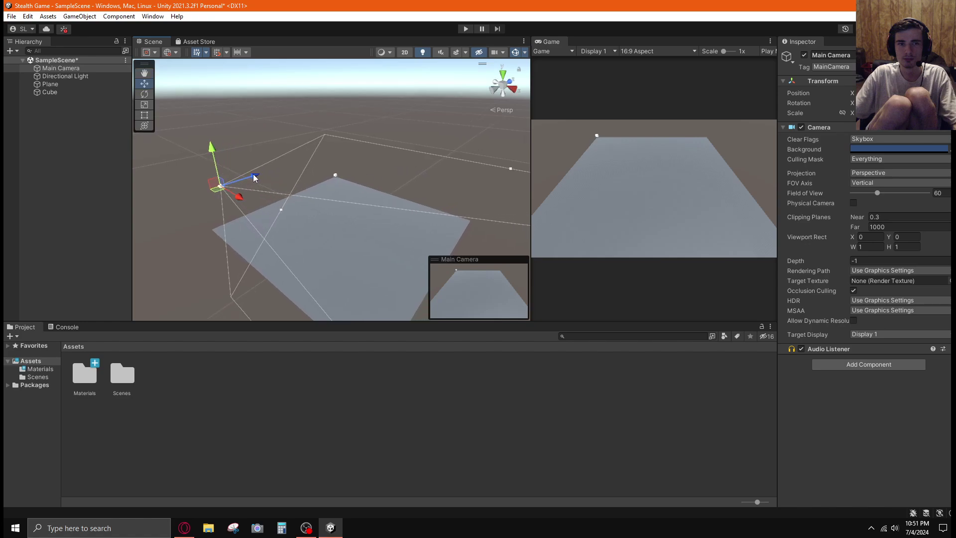
drag(254, 178, 236, 202)
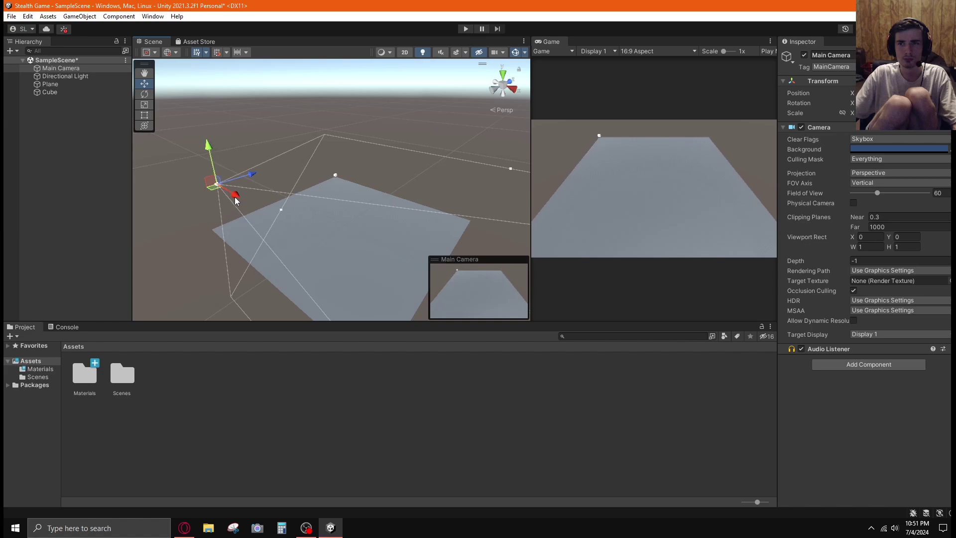
click(437, 148)
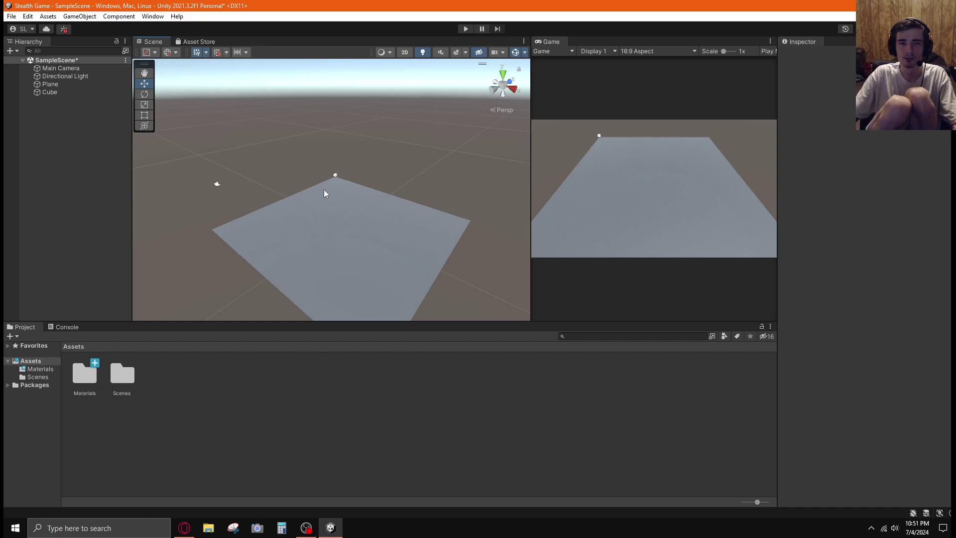
Step: Nudge the Cube along its X axis so it sits on the plane's far left corner
scroll(374, 190, up, 5)
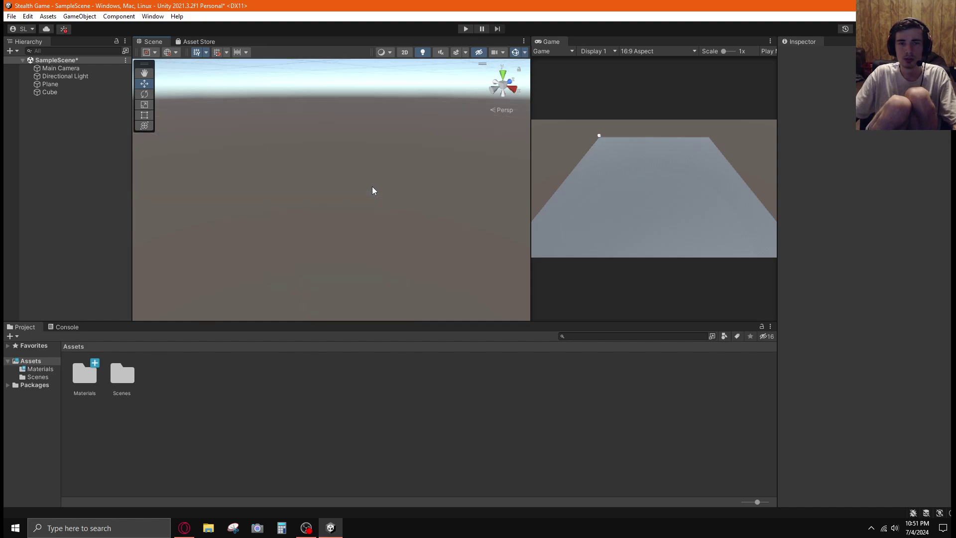
scroll(373, 191, up, 5)
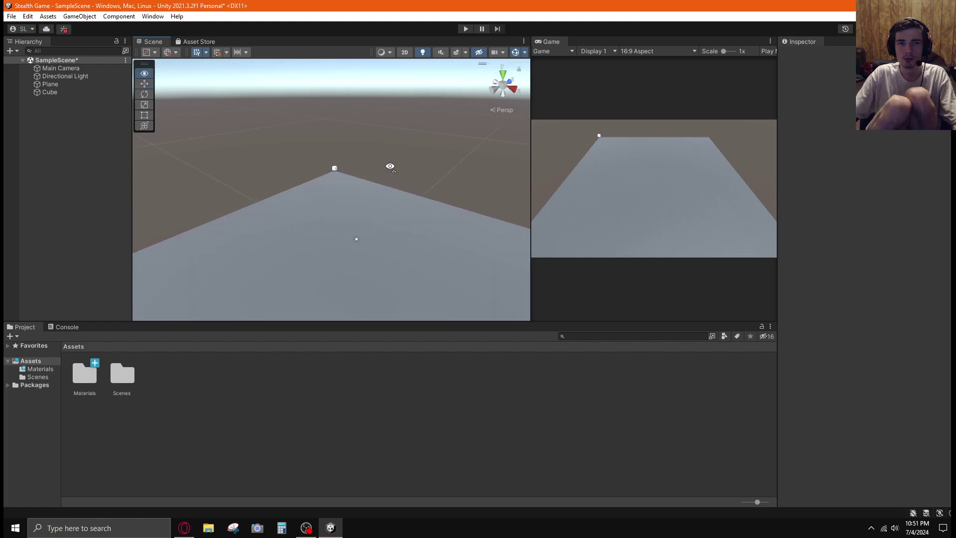
alt+drag(389, 164, 448, 171)
click(263, 192)
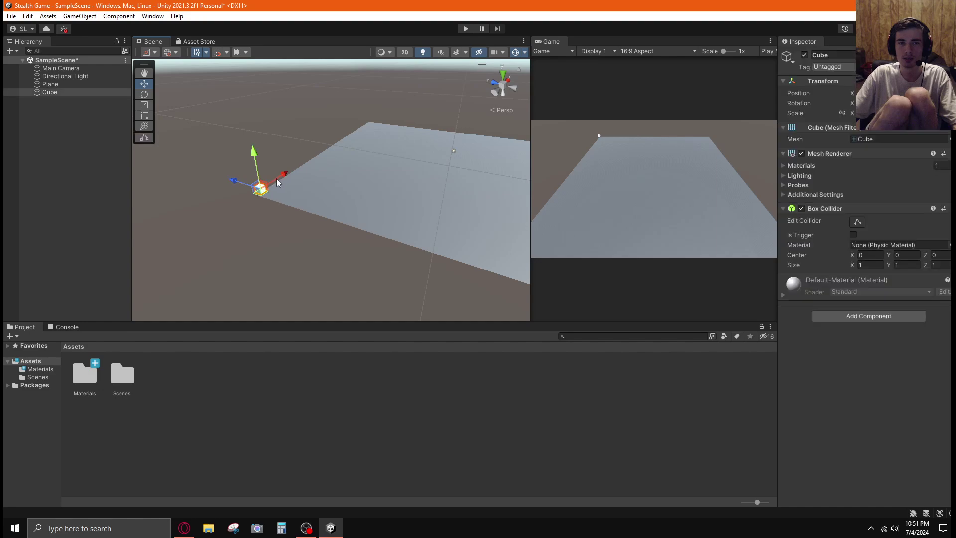
drag(285, 177, 243, 181)
alt+drag(444, 156, 323, 175)
Step: Create a new folder named Scripts in Assets
right_click(163, 386)
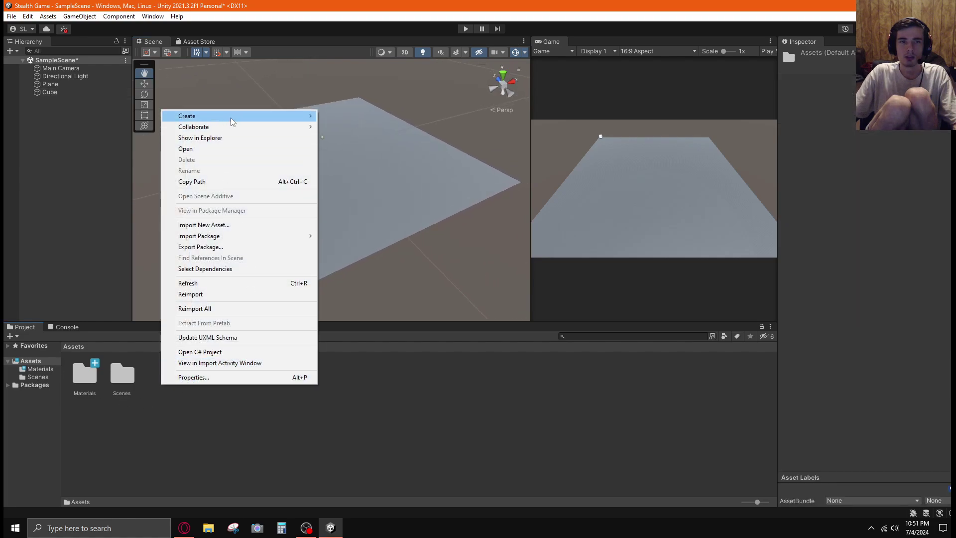
mouse_move(232, 121)
click(344, 78)
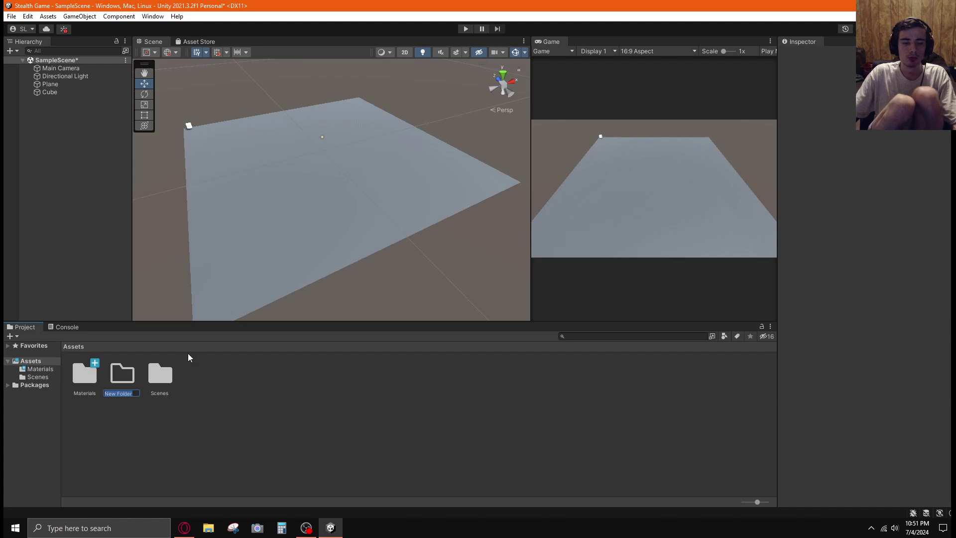
text(Scripts)
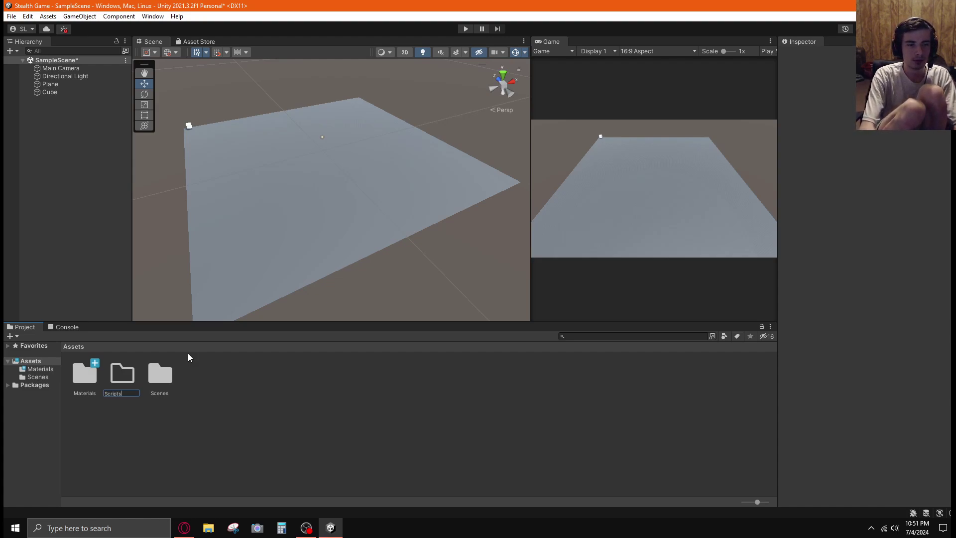
key(Return)
Step: Create a C# script named playerController inside the Scripts folder
double_click(171, 385)
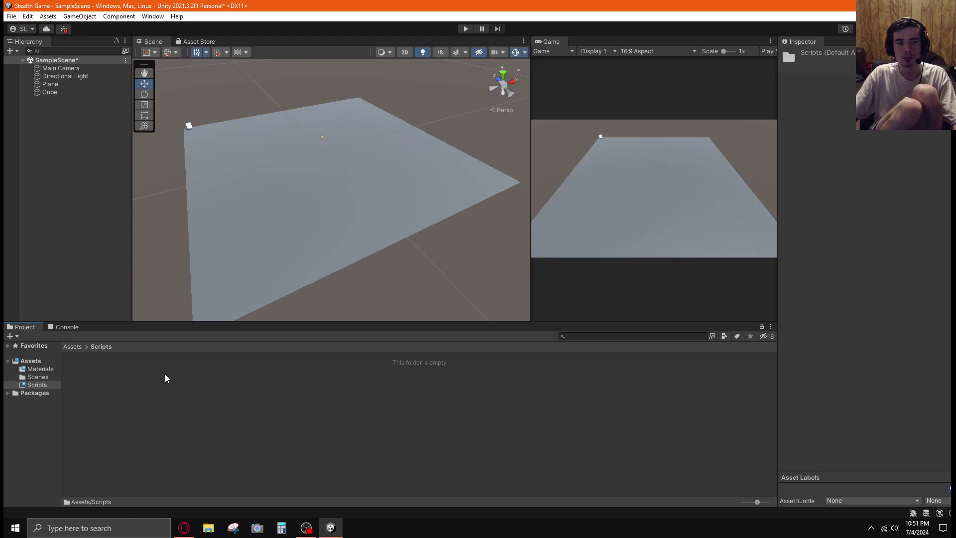
right_click(177, 391)
mouse_move(222, 120)
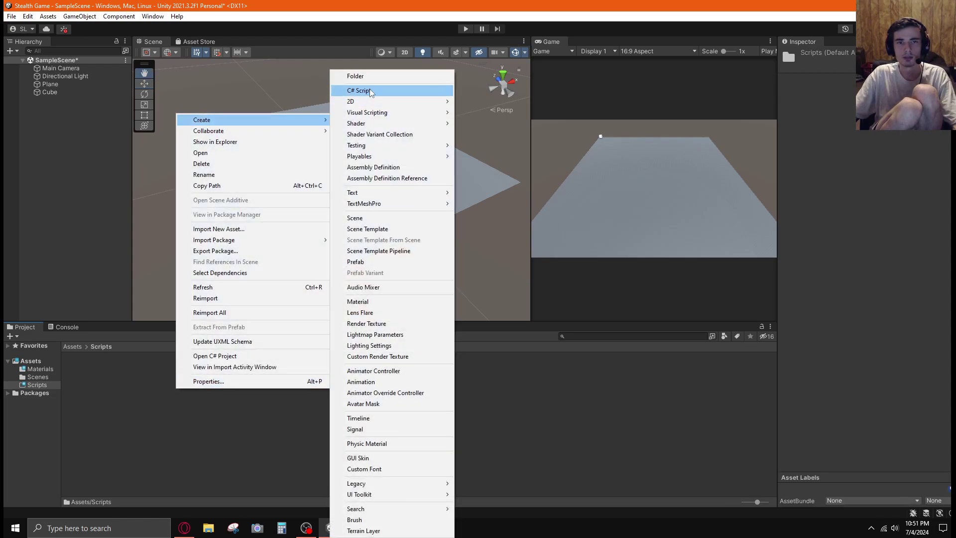
click(358, 91)
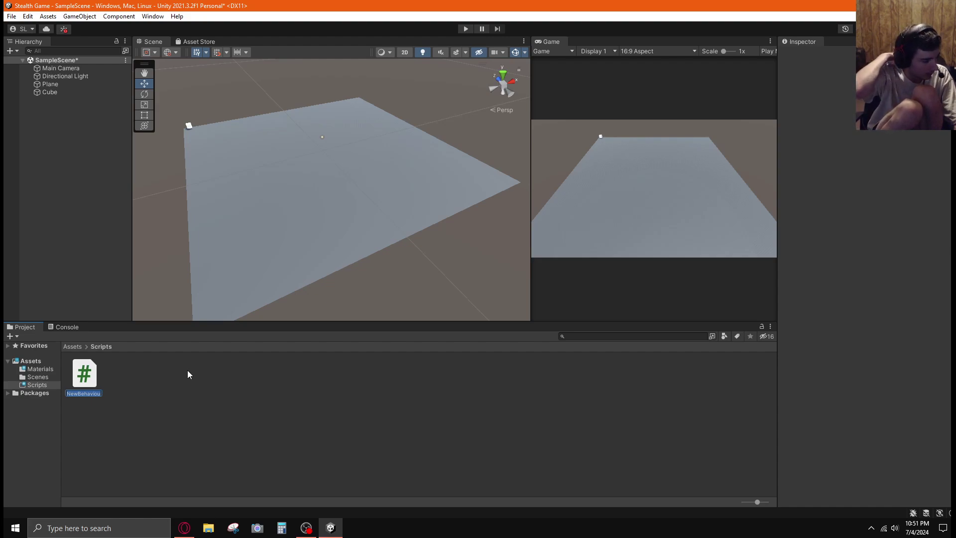
text(player)
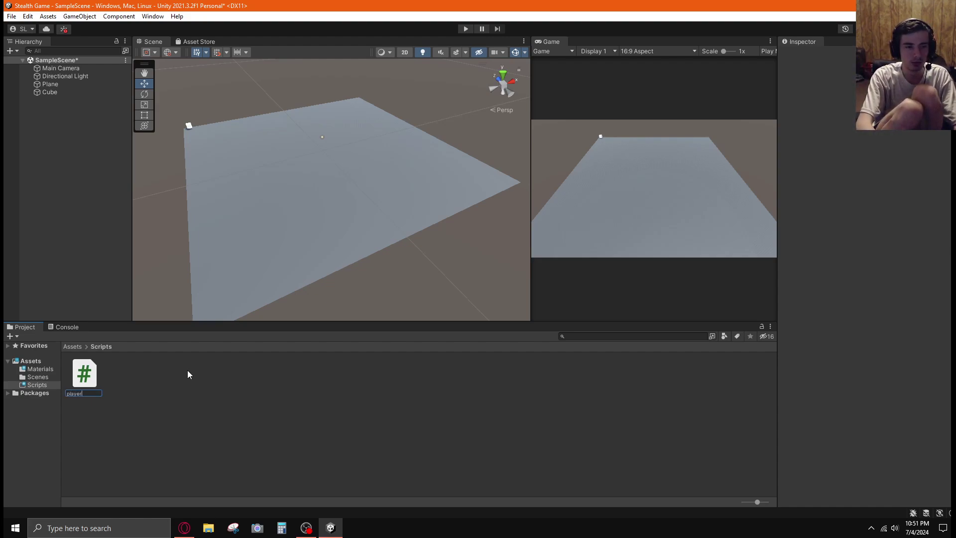
text(Controller)
key(Return)
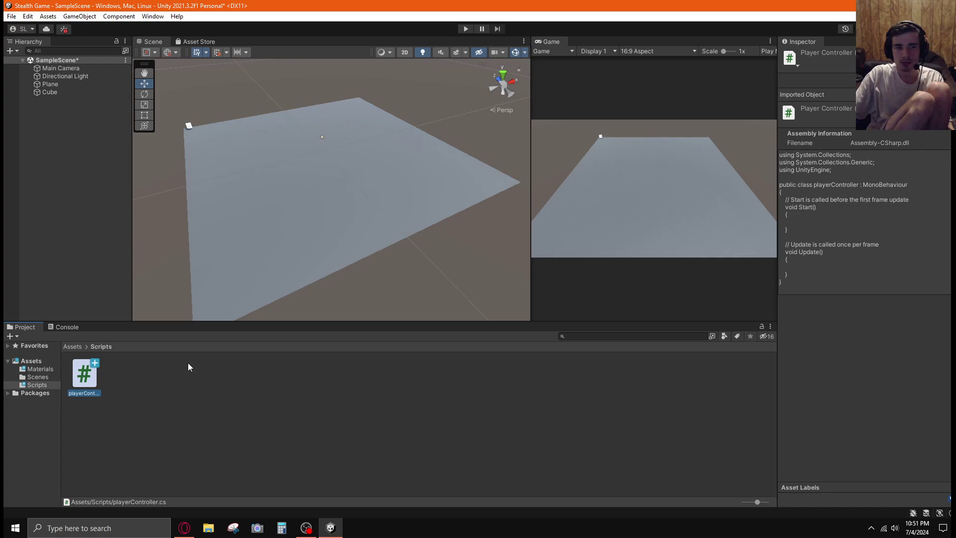
Step: Open the playerController script in Visual Studio and insert a public void OnAnimatorMove() method at the top of the class
double_click(89, 376)
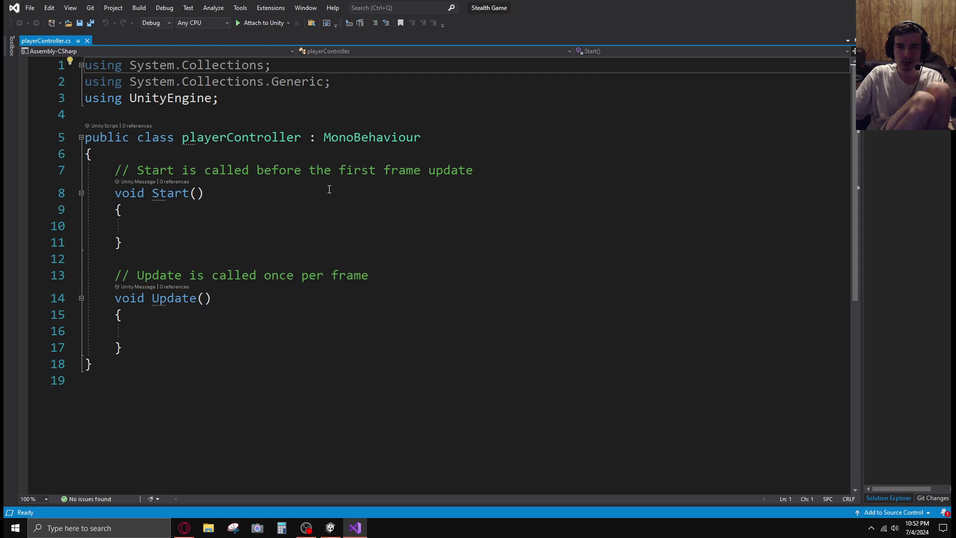
click(292, 154)
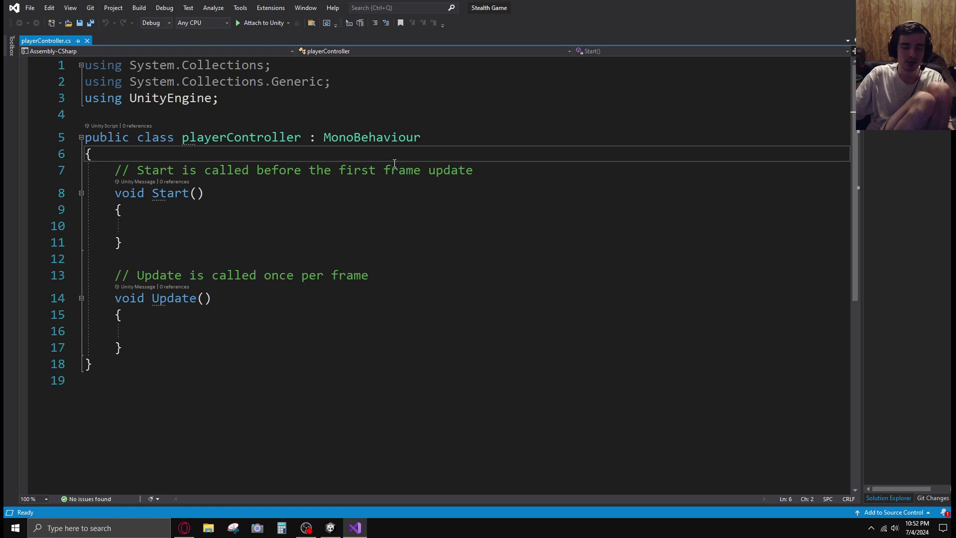
key(Return)
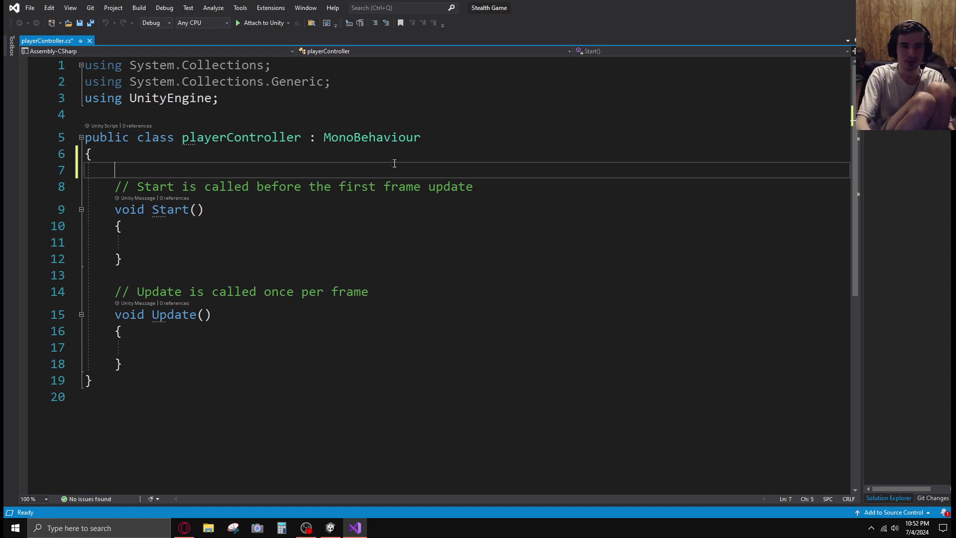
text(public)
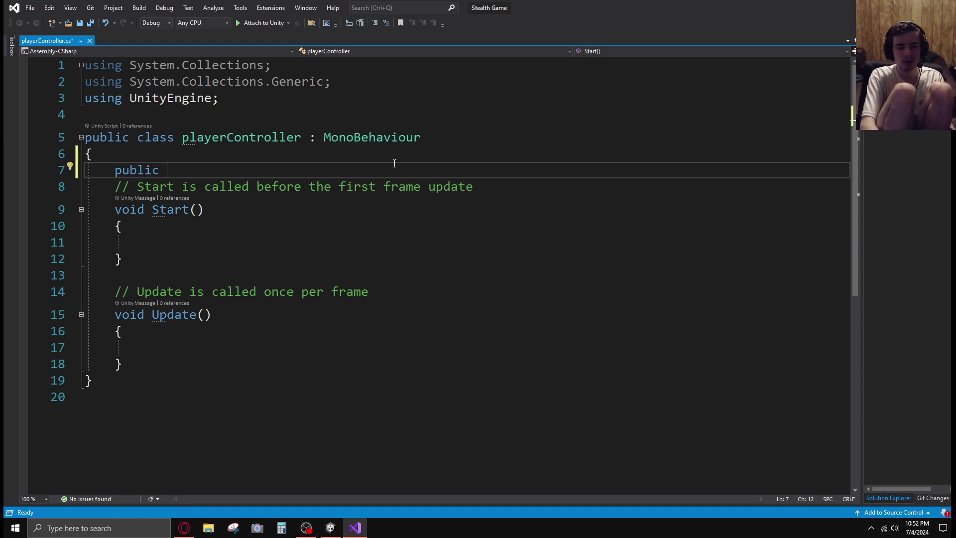
text( void Move)
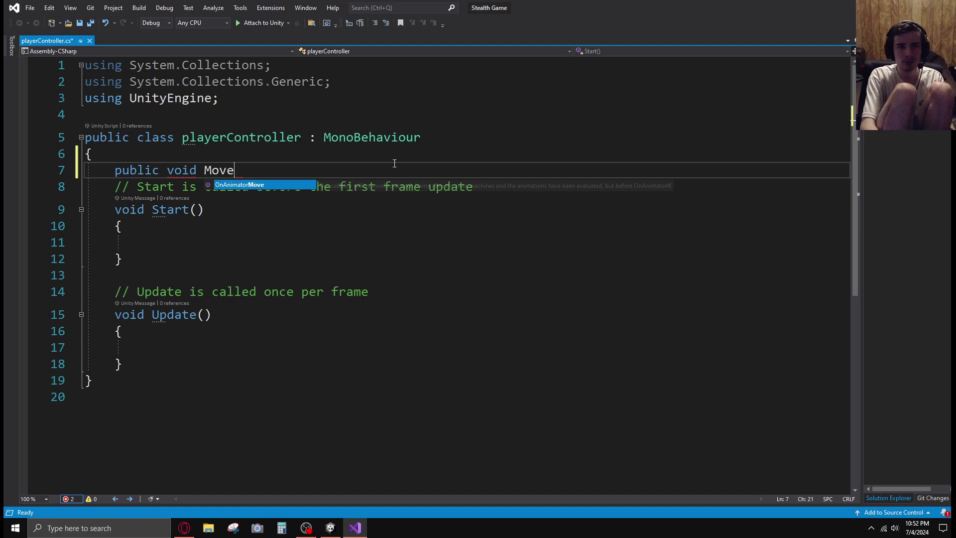
key(Tab)
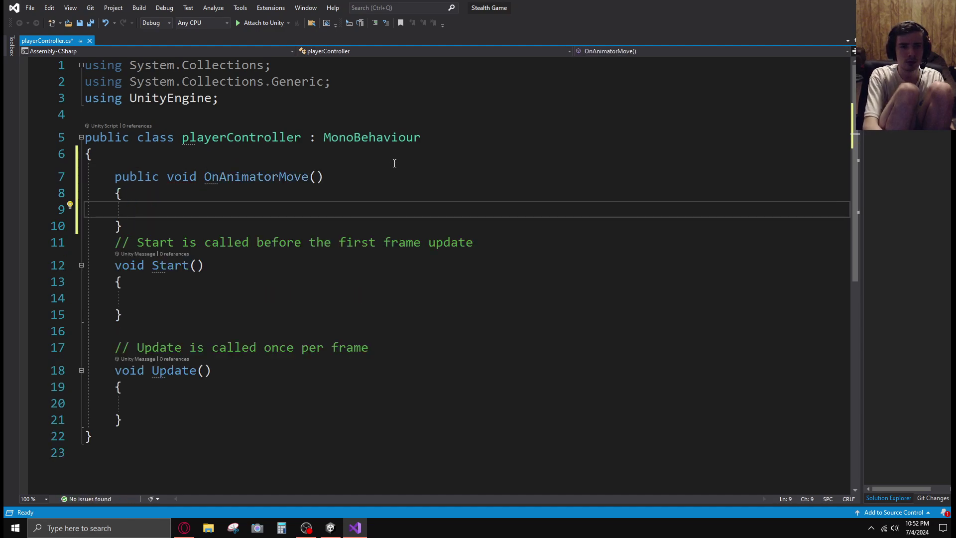
key(BackSpace)
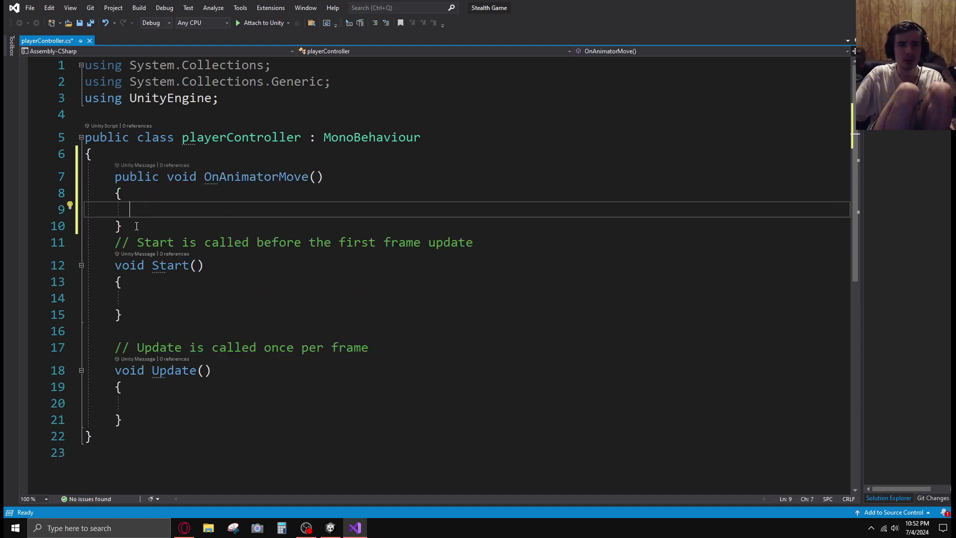
Step: Rename the OnAnimatorMove method to Move and place the cursor in its empty body
drag(124, 227, 205, 177)
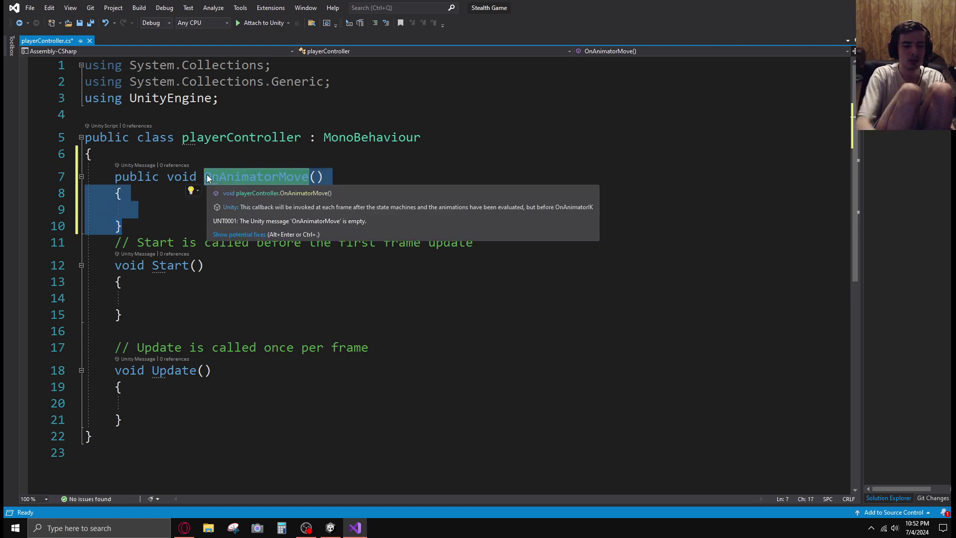
text(Move)
key(Tab)
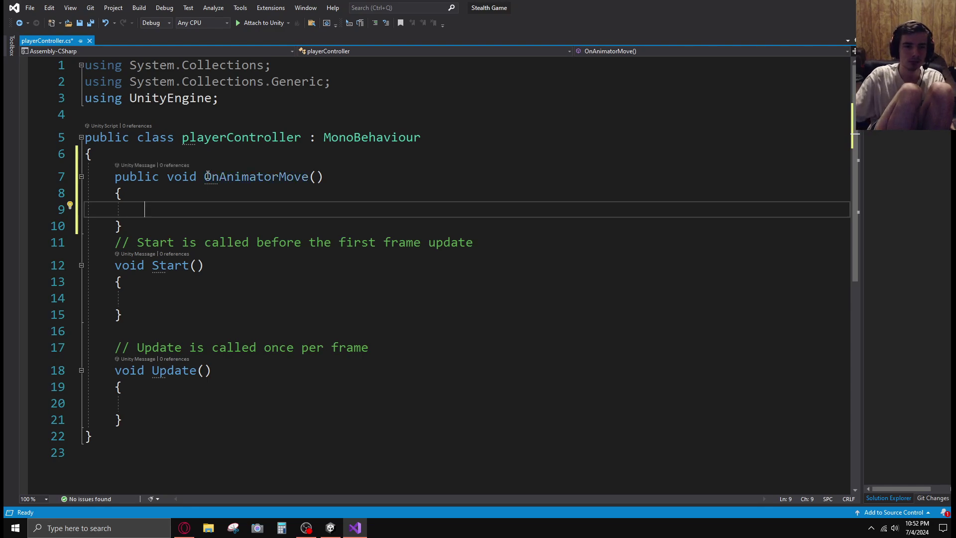
drag(306, 177, 209, 176)
text(Move)
click(209, 175)
key(BackSpace)
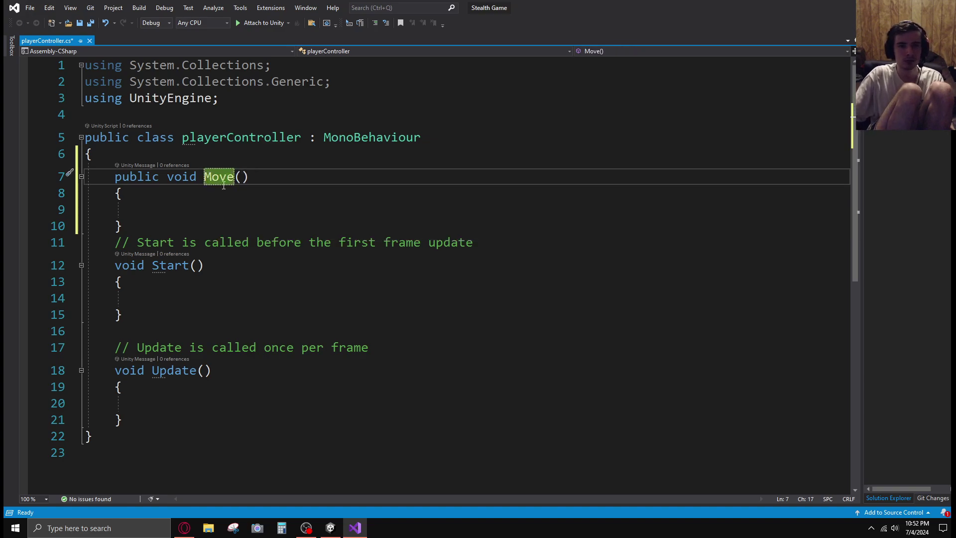
click(230, 188)
click(226, 213)
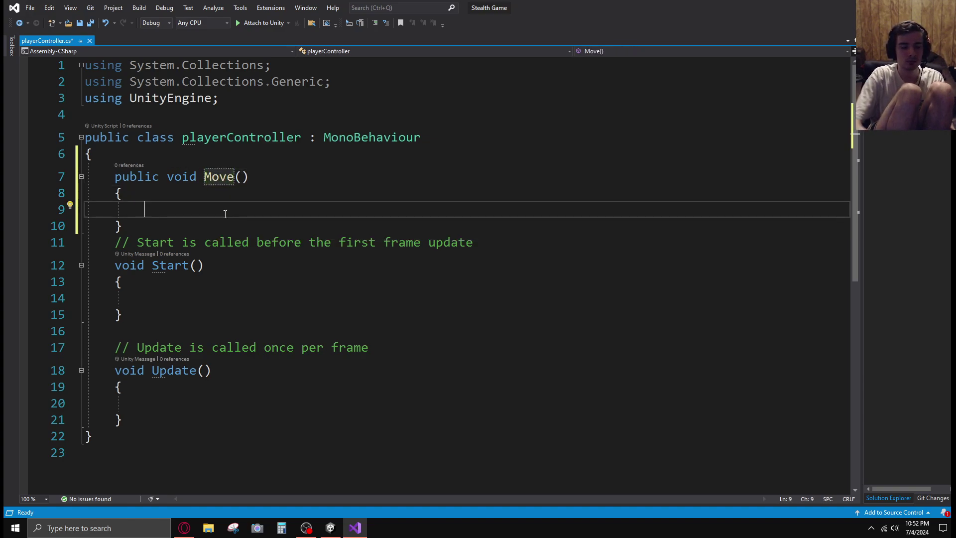
Step: Replace the Move method at the top of the class with the auto-completed OnAnimatorMove method
drag(159, 233, 207, 175)
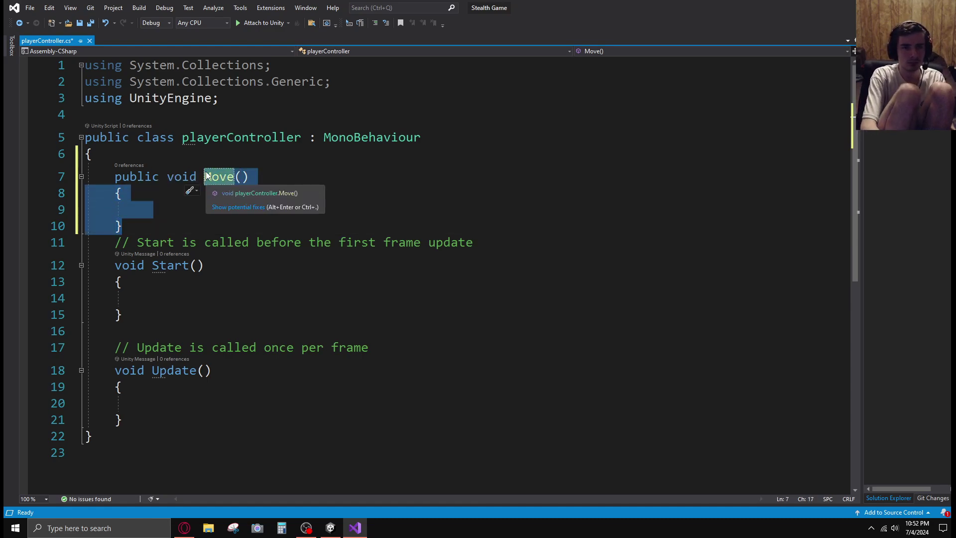
text(Mo)
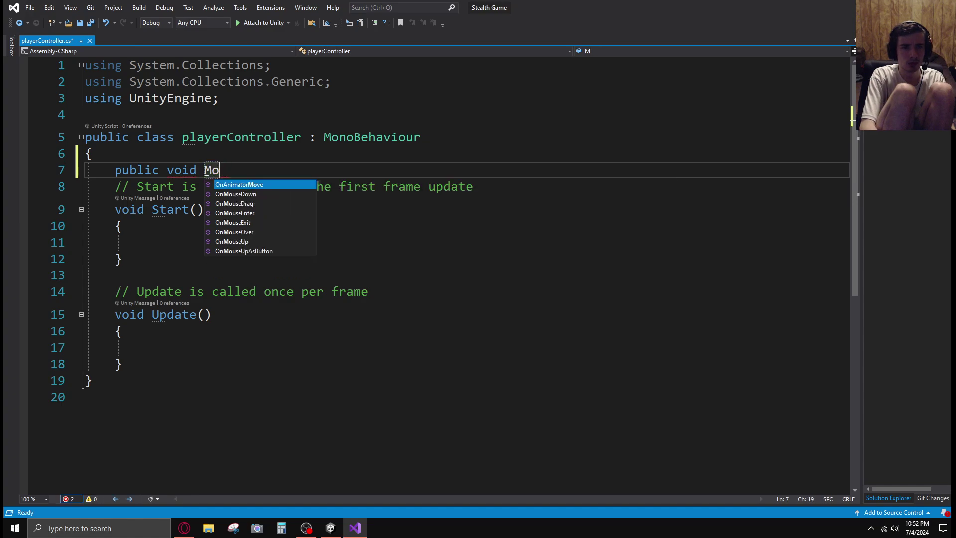
key(BackSpace)
key(BackSpace)
text(Move)
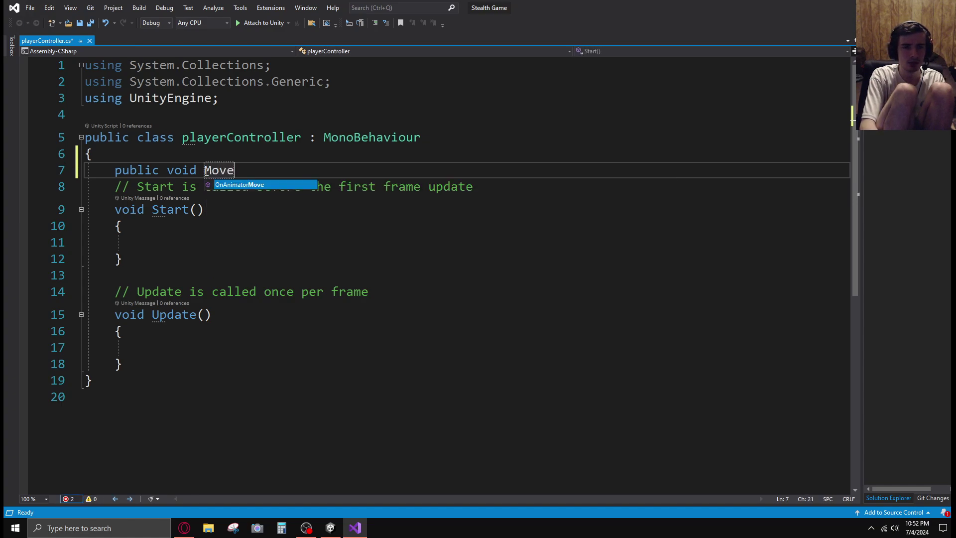
key(Tab)
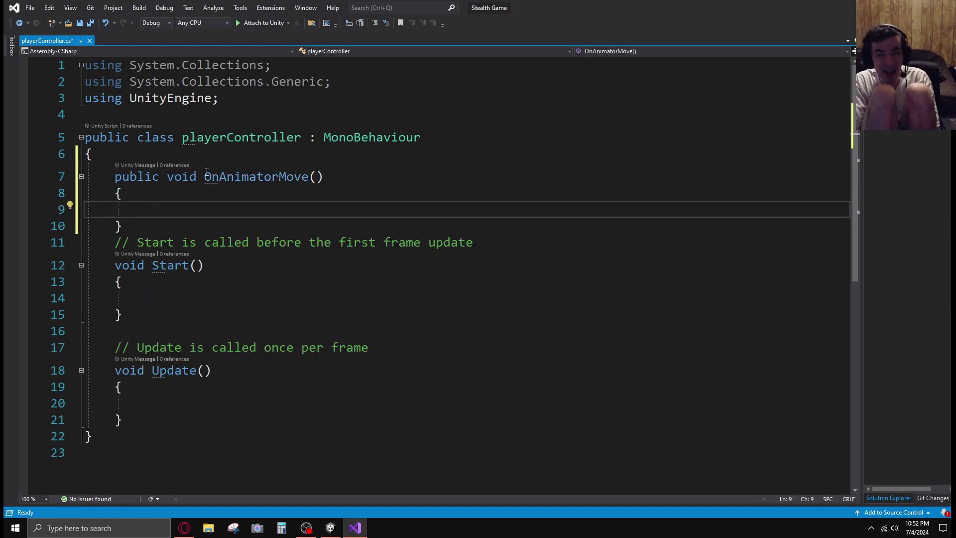
Step: Rename the OnAnimatorMove method back to Move and place the cursor in its empty body
drag(279, 177, 204, 179)
key(BackSpace)
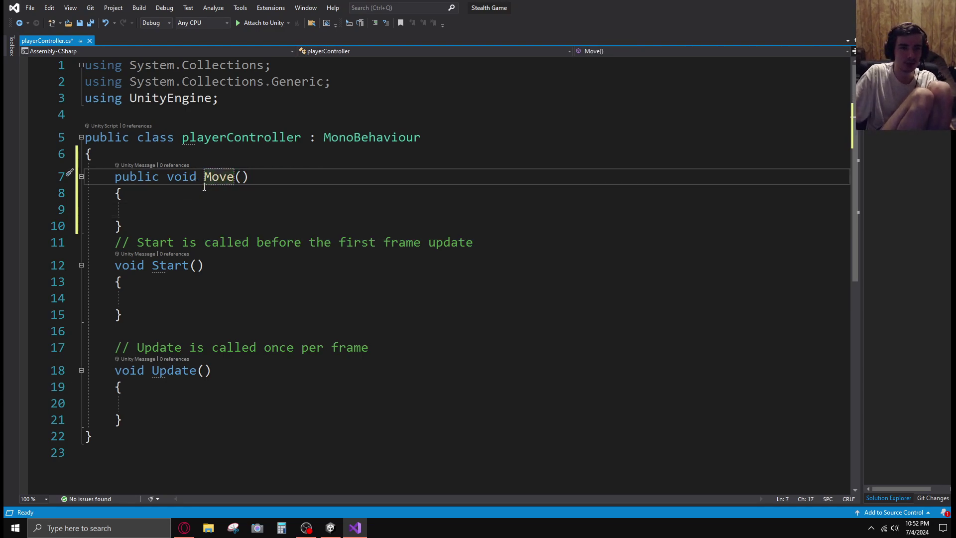
click(416, 202)
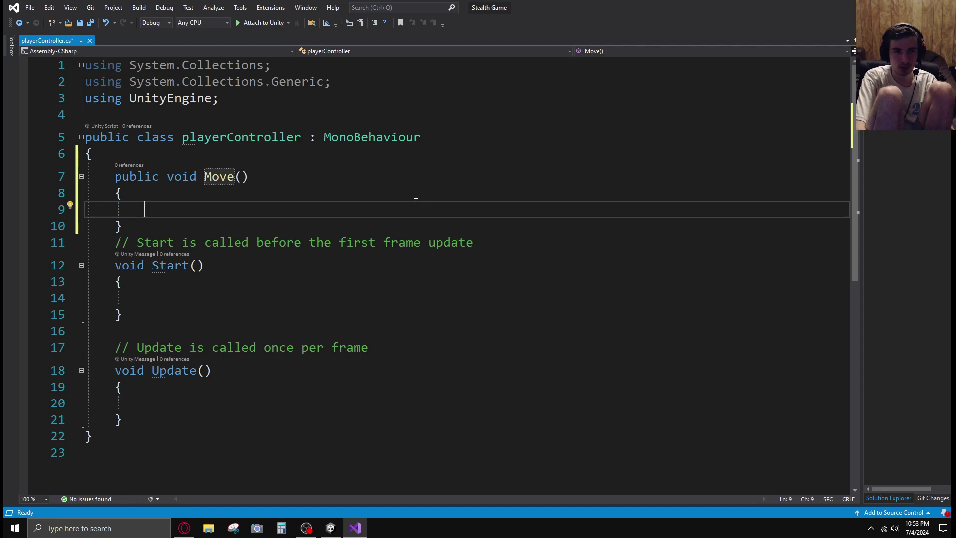
Step: Start an if statement in the Move method whose condition calls Input.GetAxisRaw
text(if )
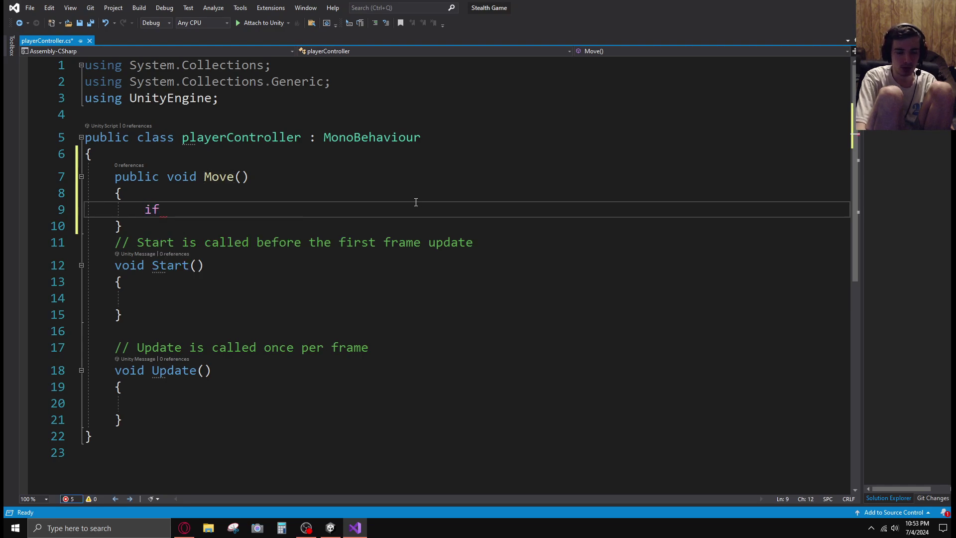
text((I)
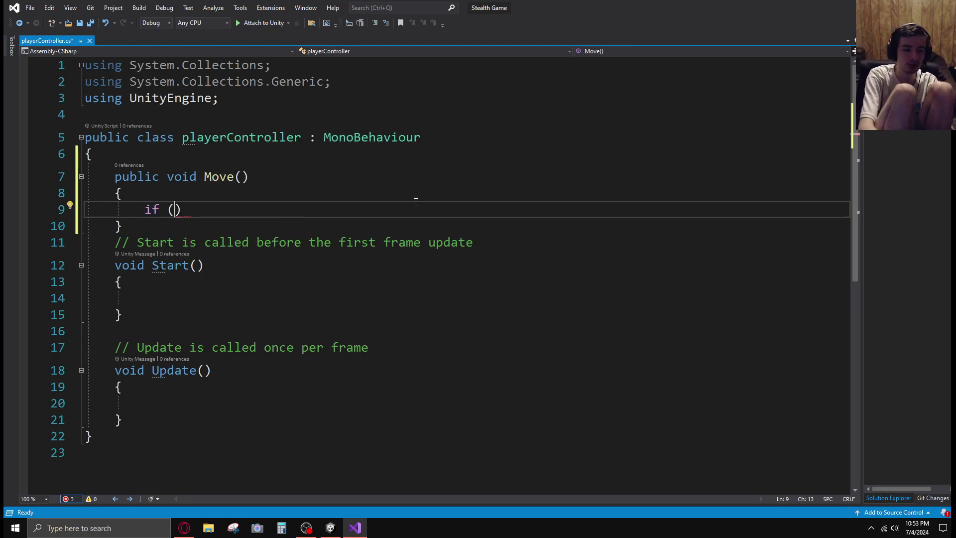
text(nn)
key(BackSpace)
text(put.)
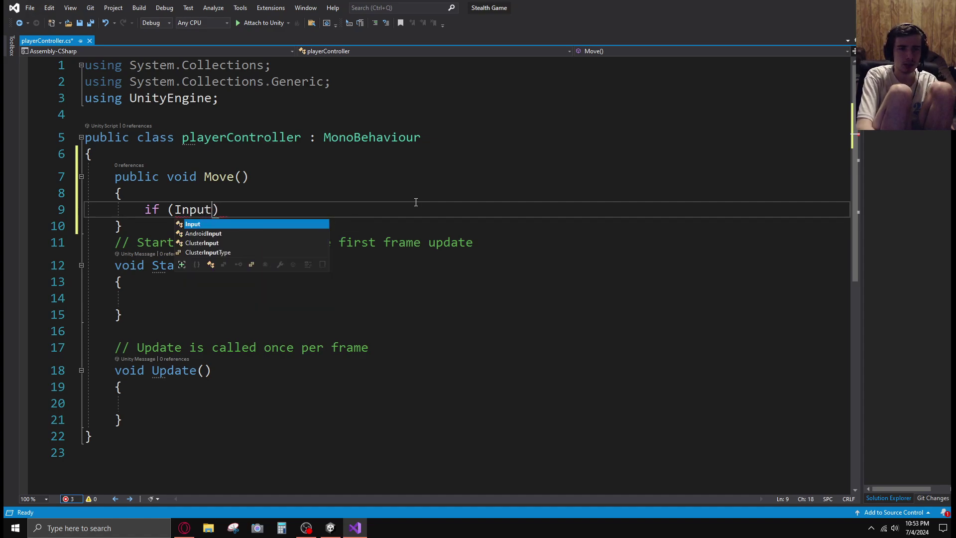
text(nput.ge)
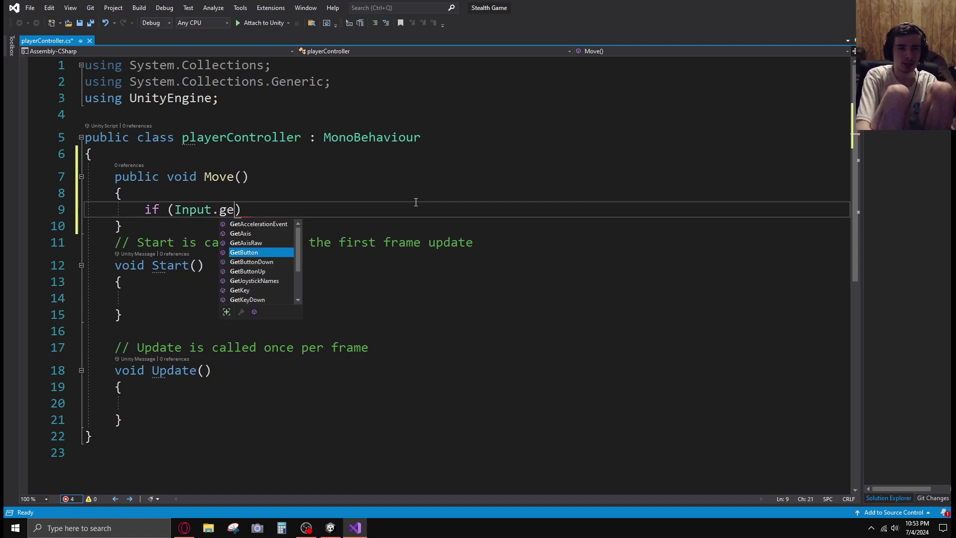
key(BackSpace)
key(BackSpace)
text(Get)
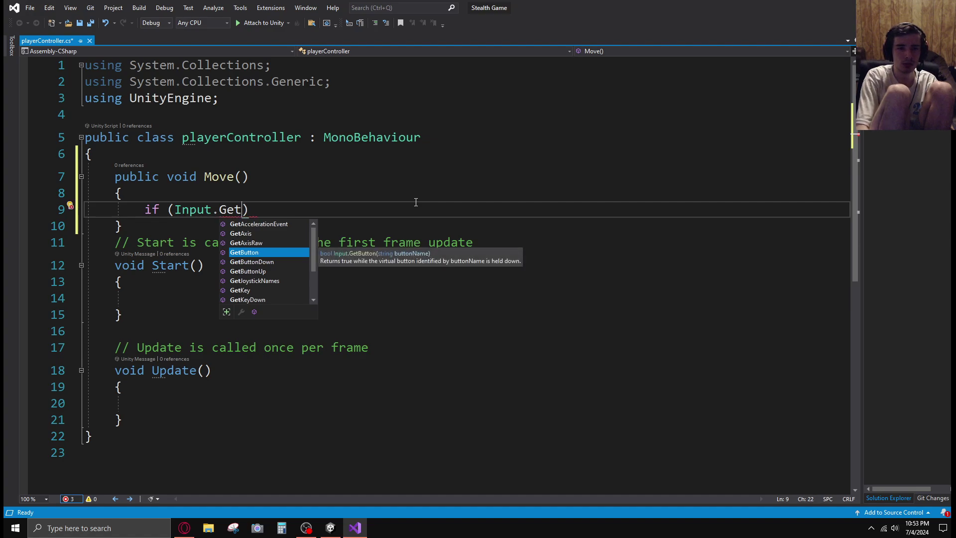
key(Tab)
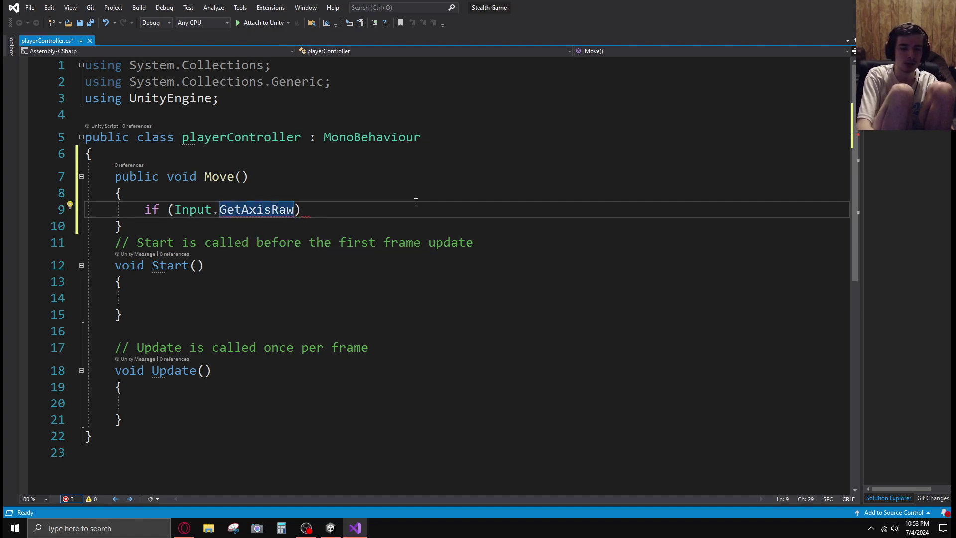
Step: Add parentheses to the GetAxisRaw call in the if condition and enter "Hor" as its argument
key(Right)
key(BackSpace)
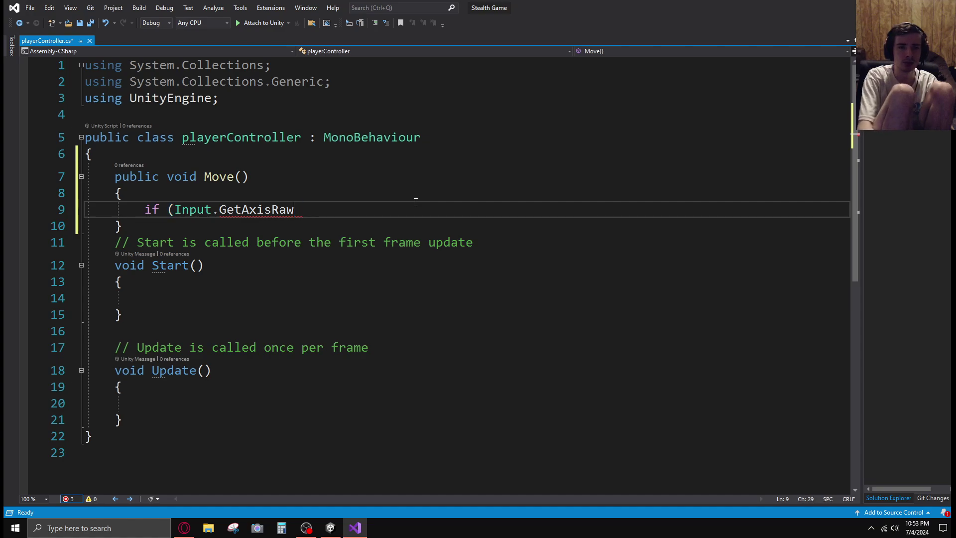
text())
key(Left)
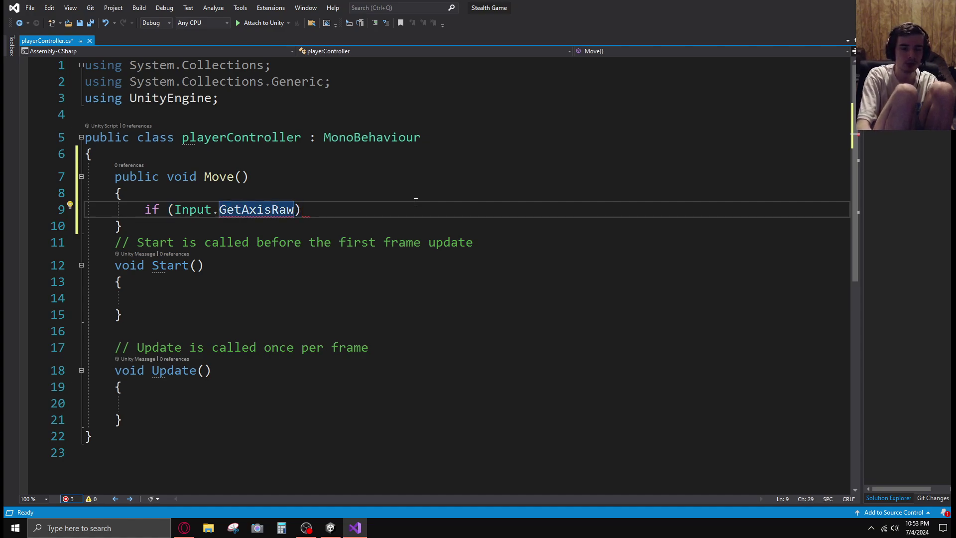
key(Right)
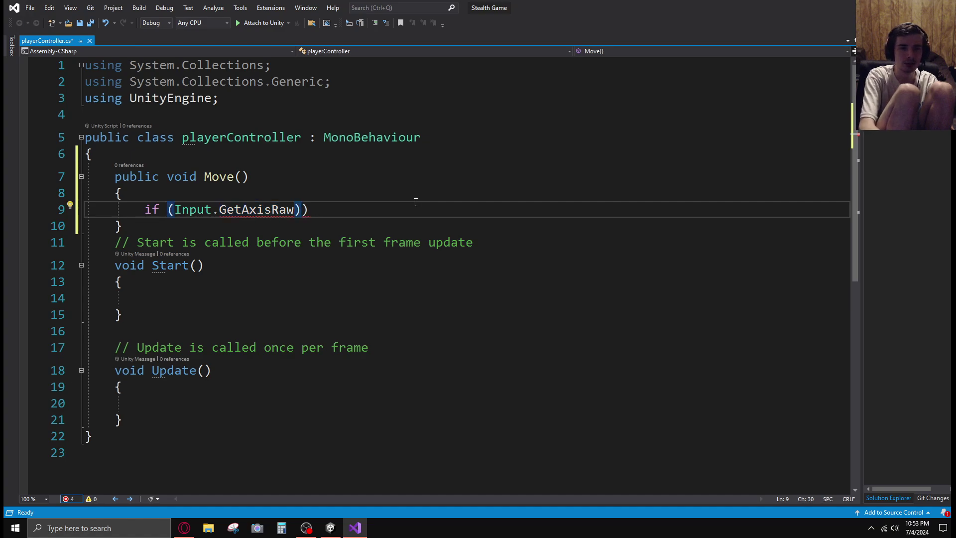
key(Left)
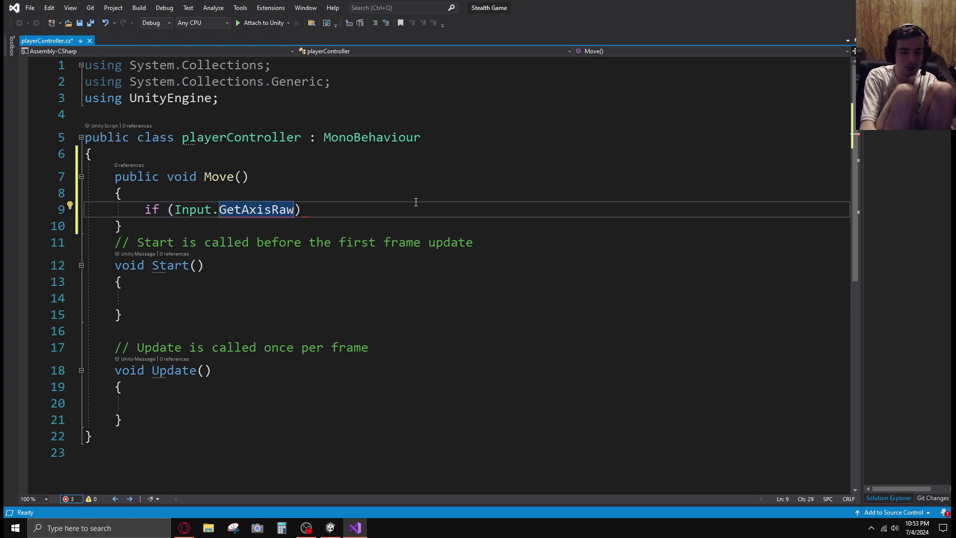
text(()
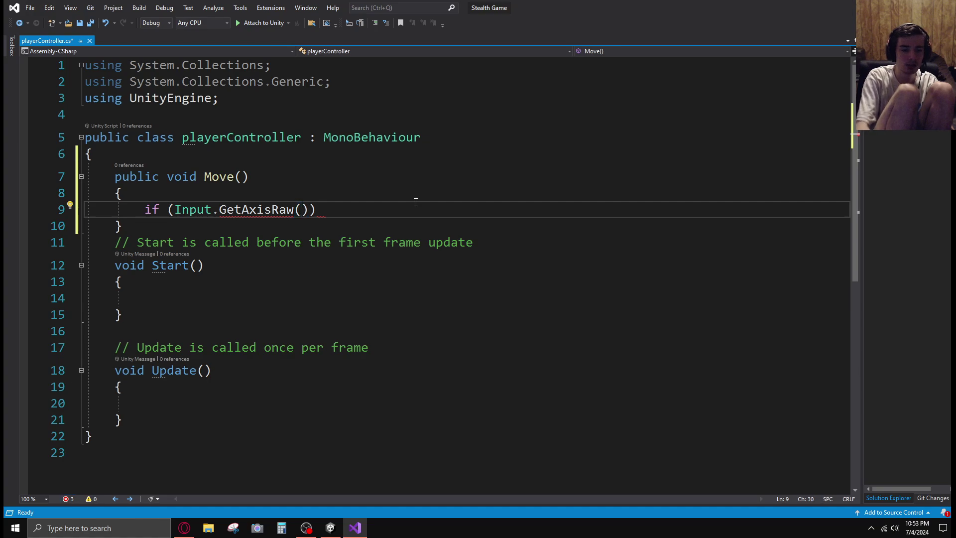
text("Hor)
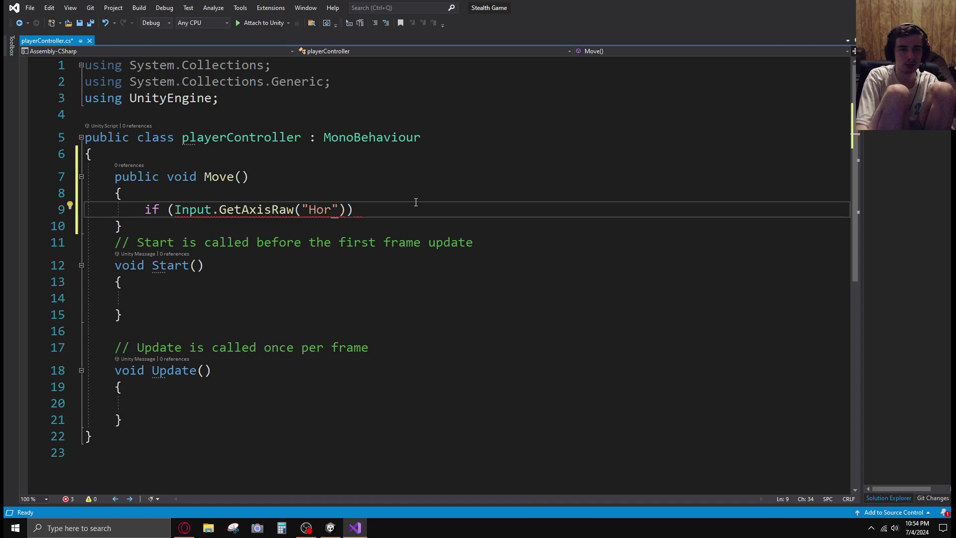
Step: Delete the whole if statement from the body of the Move method
key(Right)
key(Right)
key(Right)
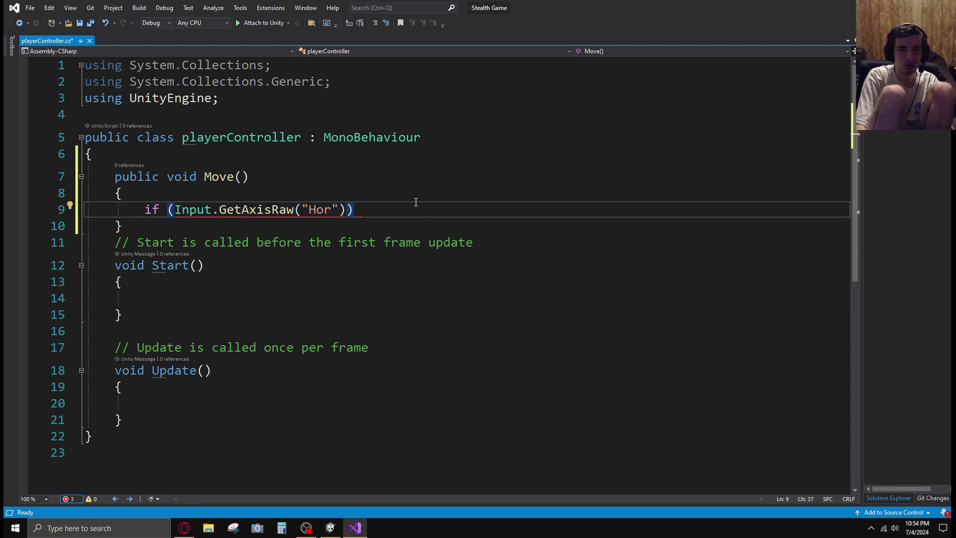
key(BackSpace)
key(BackSpace)
key(BackSpace)
key(BackSpace)
key(BackSpace)
key(BackSpace)
key(BackSpace)
key(BackSpace)
key(BackSpace)
key(BackSpace)
key(BackSpace)
key(BackSpace)
key(BackSpace)
key(BackSpace)
key(BackSpace)
key(BackSpace)
key(BackSpace)
key(BackSpace)
key(BackSpace)
key(BackSpace)
key(BackSpace)
key(BackSpace)
key(BackSpace)
key(BackSpace)
key(BackSpace)
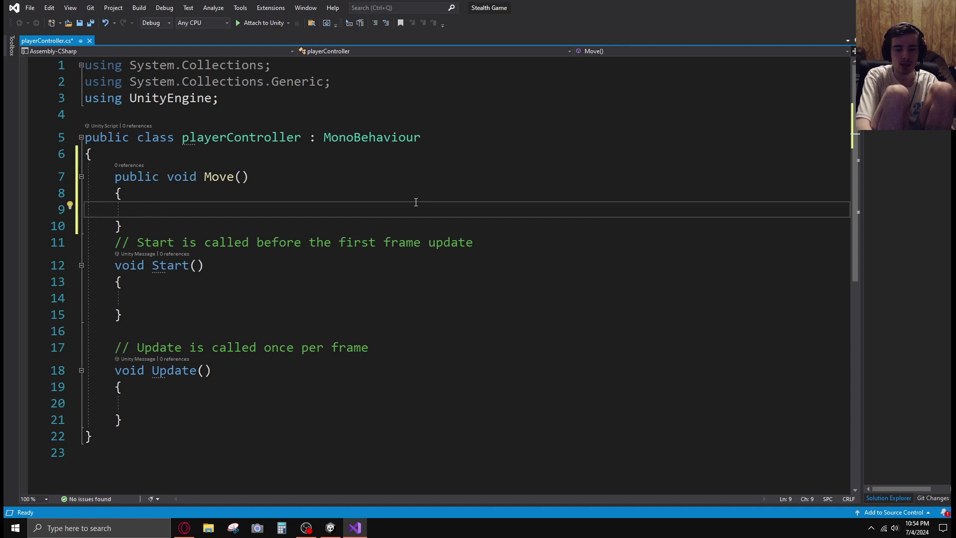
Step: Write an if statement in Move that checks Input.GetAxisRaw("Horizontal") and give it an empty braced block
text(if ()
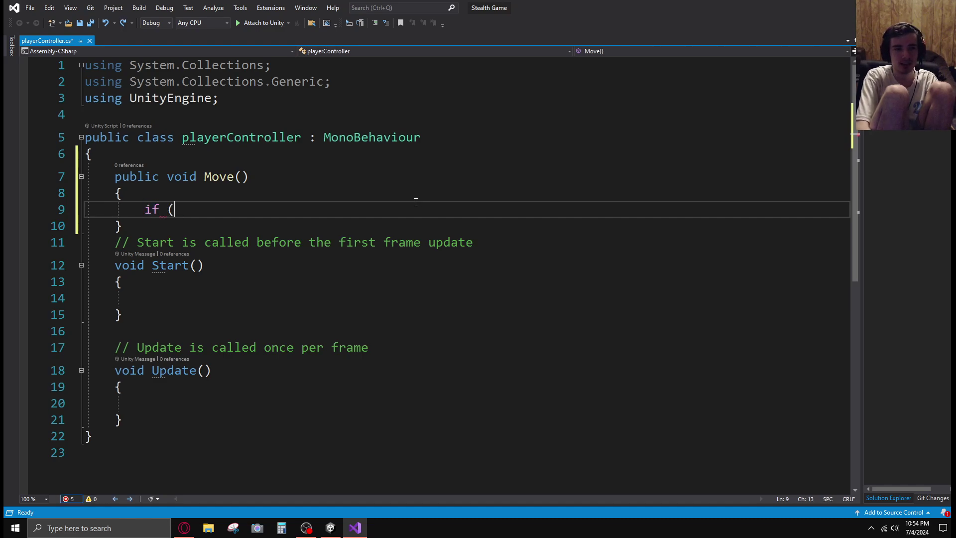
text(Input.GetA)
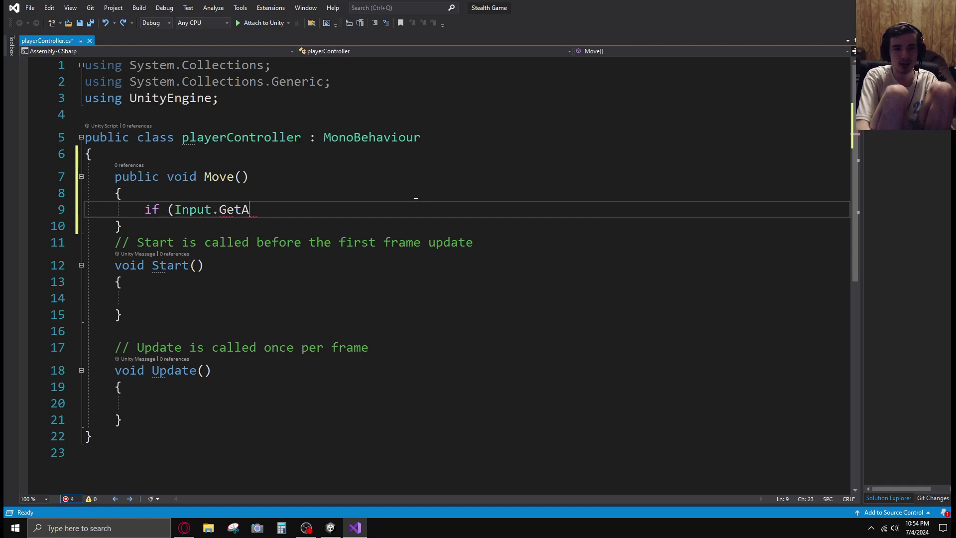
text(xisRaw("Hori"))
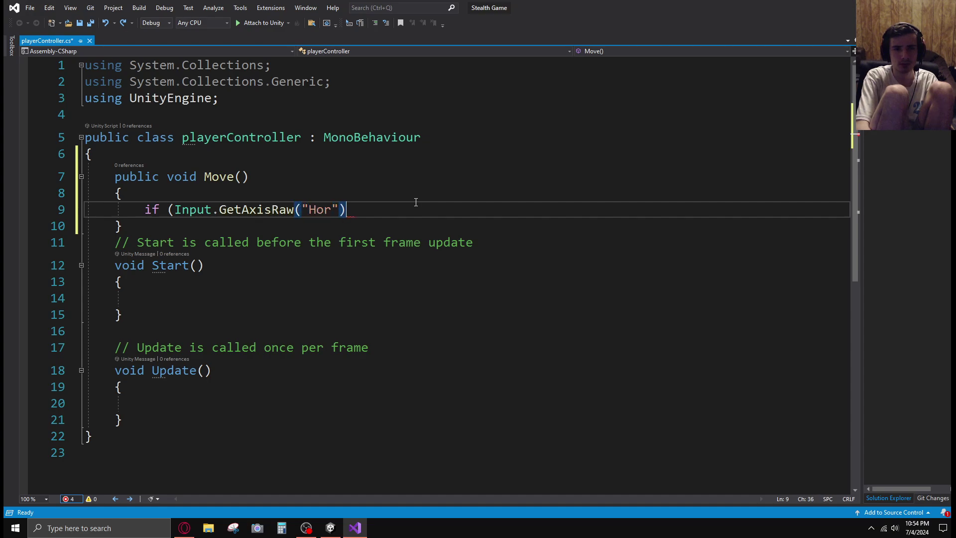
key(Left)
key(Left)
text(izontal)
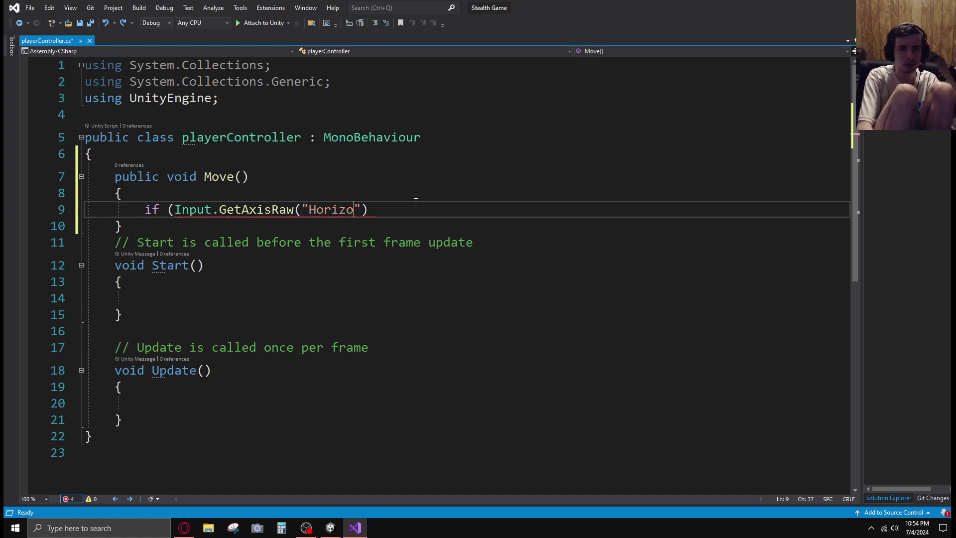
key(End)
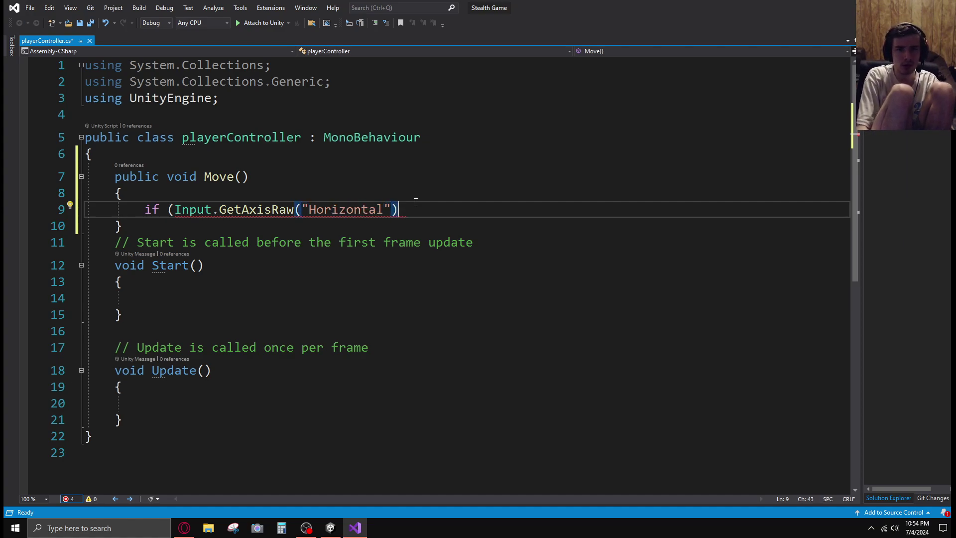
text({)
key(Return)
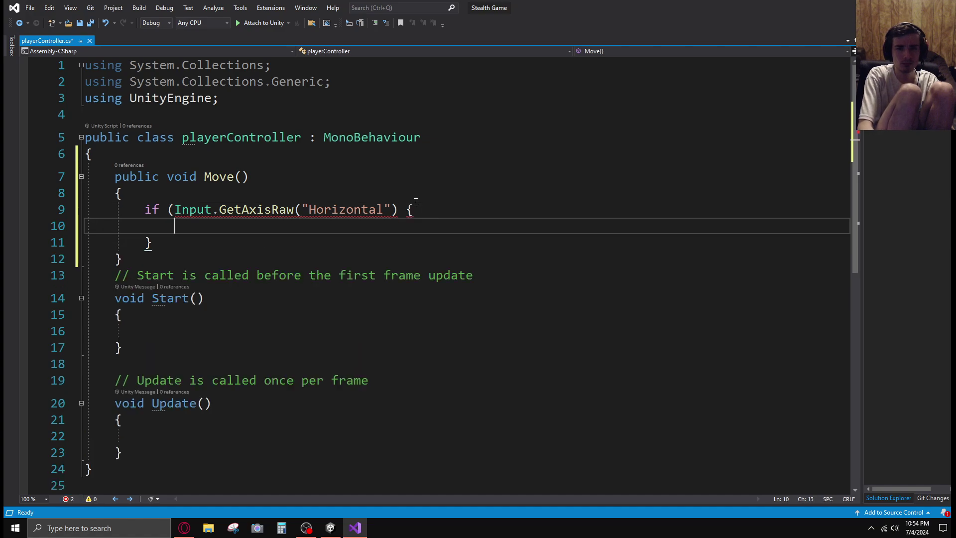
Step: Try to extend the if condition after "Horizontal" with an || operator and a second input check
key(Up)
key(End)
key(Left)
key(Left)
key(Left)
key(Left)
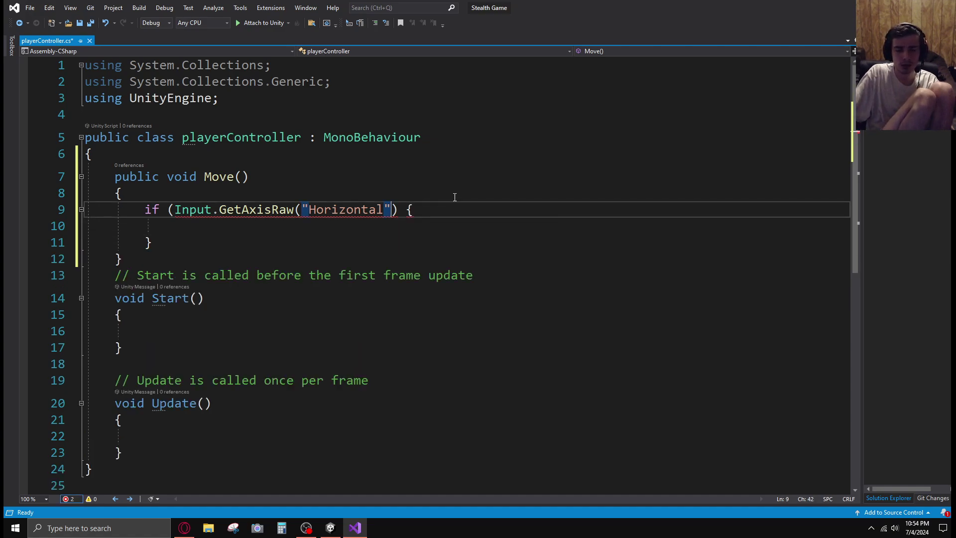
text(|| )
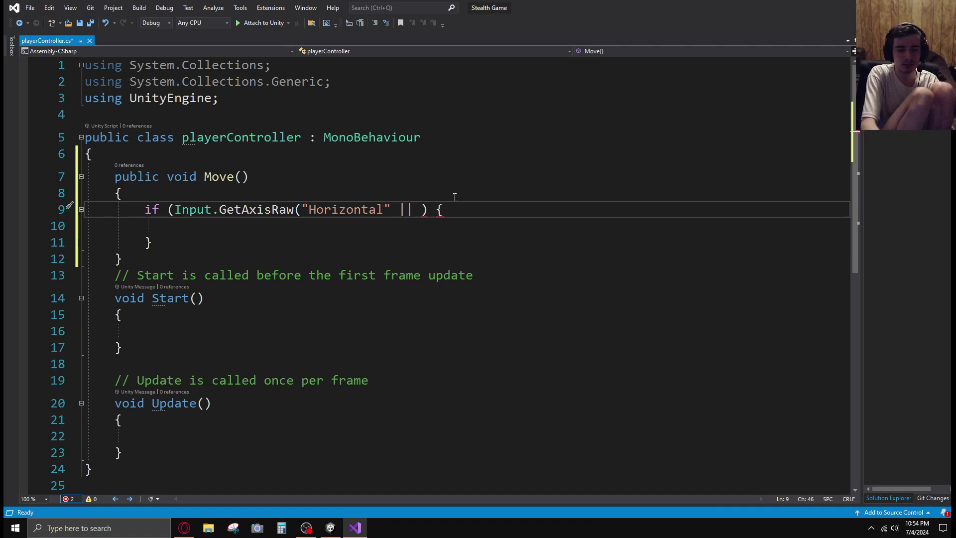
text(I)
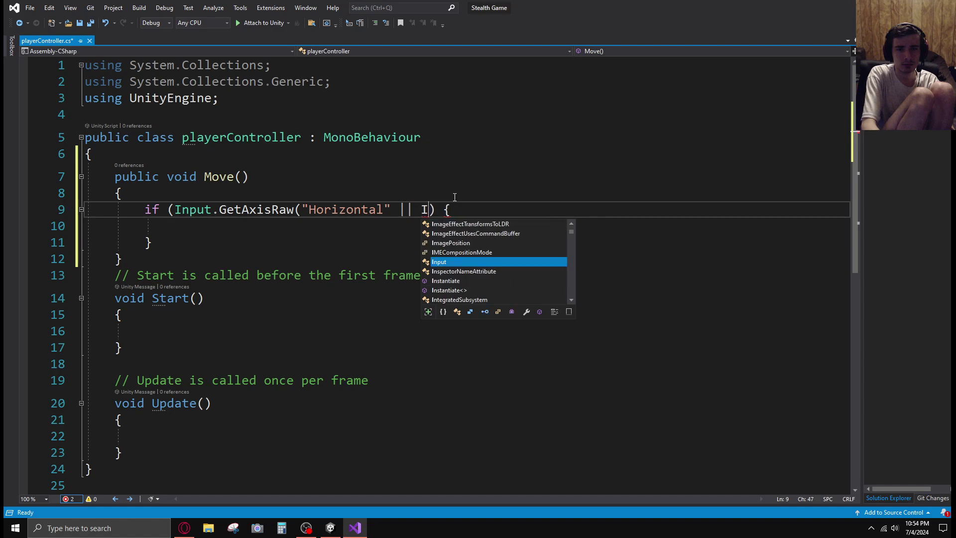
Step: Strip the if wrapper, the || part and the braces so that only Input.GetAxisRaw("Horizontal") remains in Move
drag(213, 239, 369, 209)
click(143, 207)
key(BackSpace)
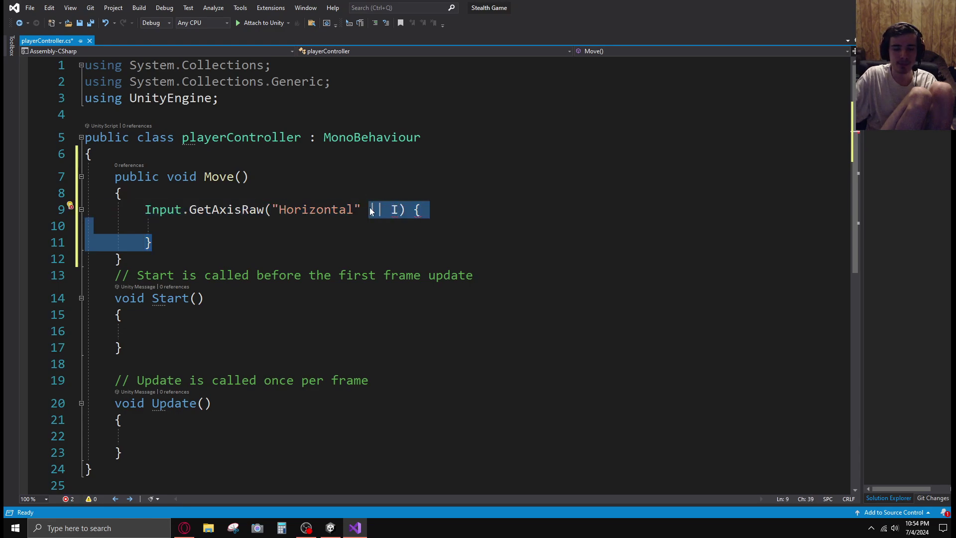
key(BackSpace)
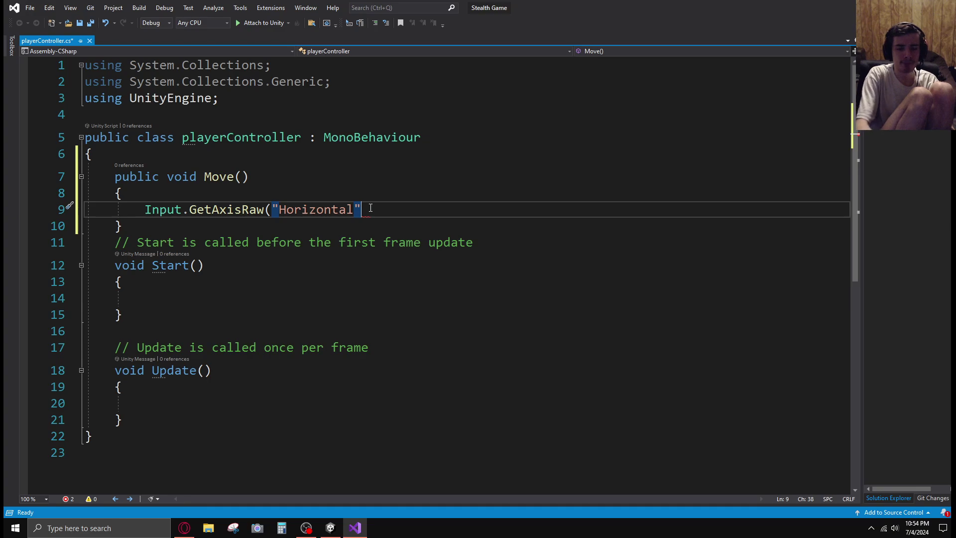
text())
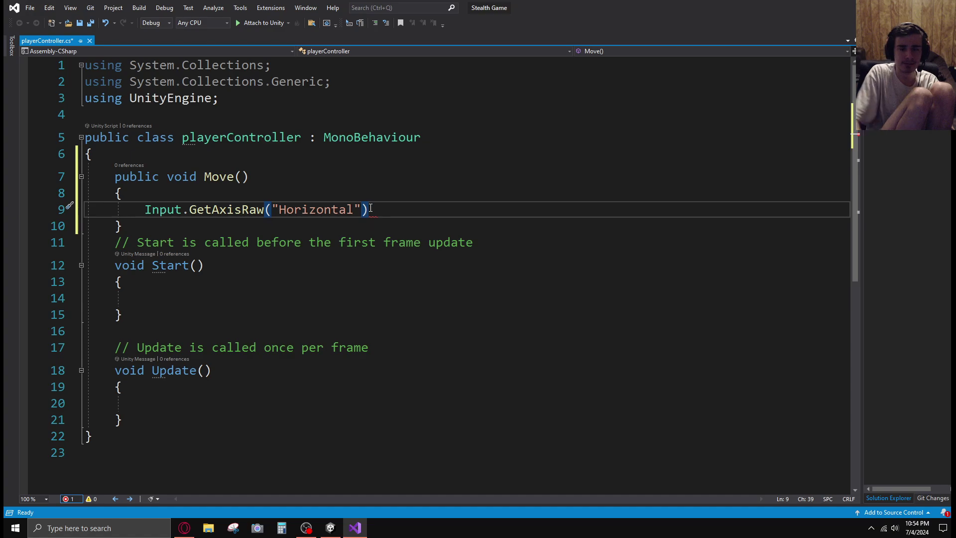
Step: Add transform.Translate on its own line in Move above the Input.GetAxisRaw("Horizontal") line, with a blank line between them
click(139, 209)
key(Return)
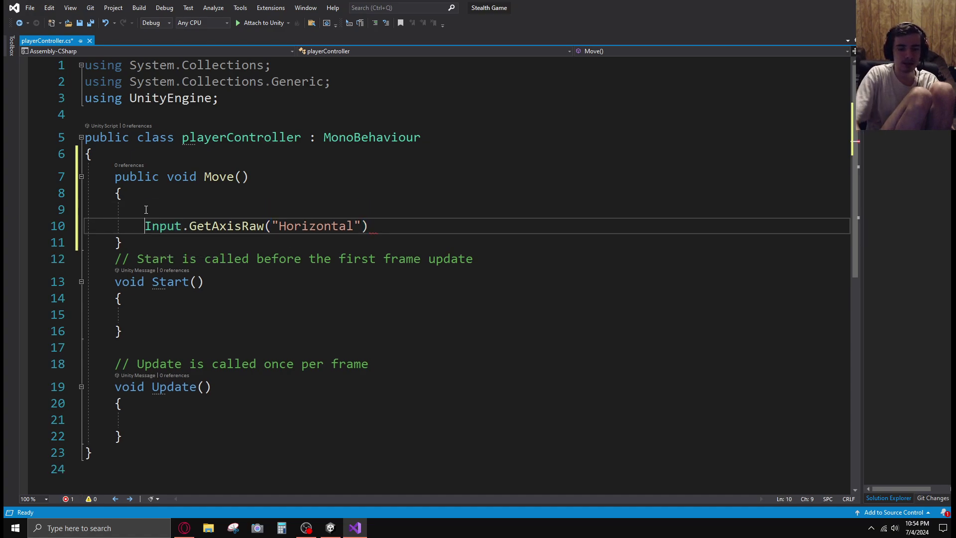
key(Return)
click(148, 209)
text(tranfo)
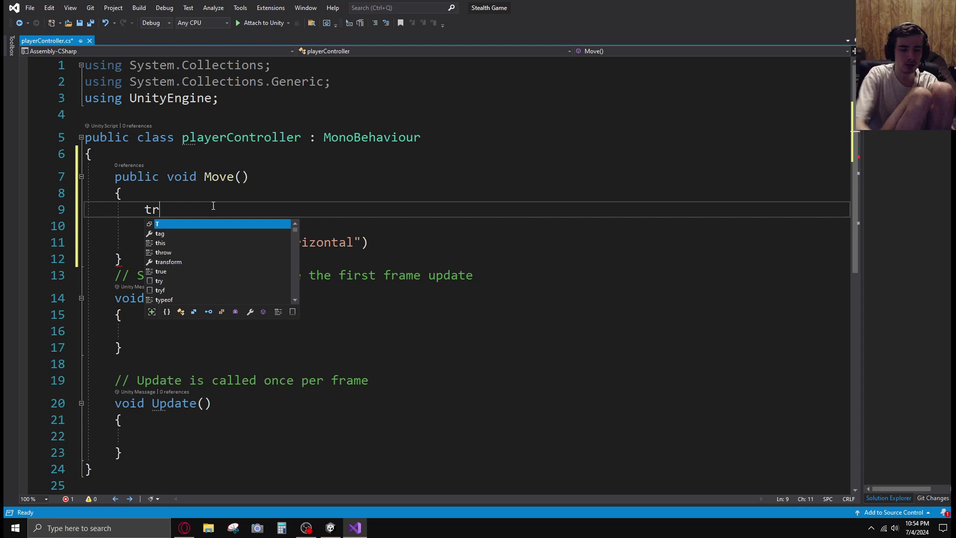
key(BackSpace)
key(BackSpace)
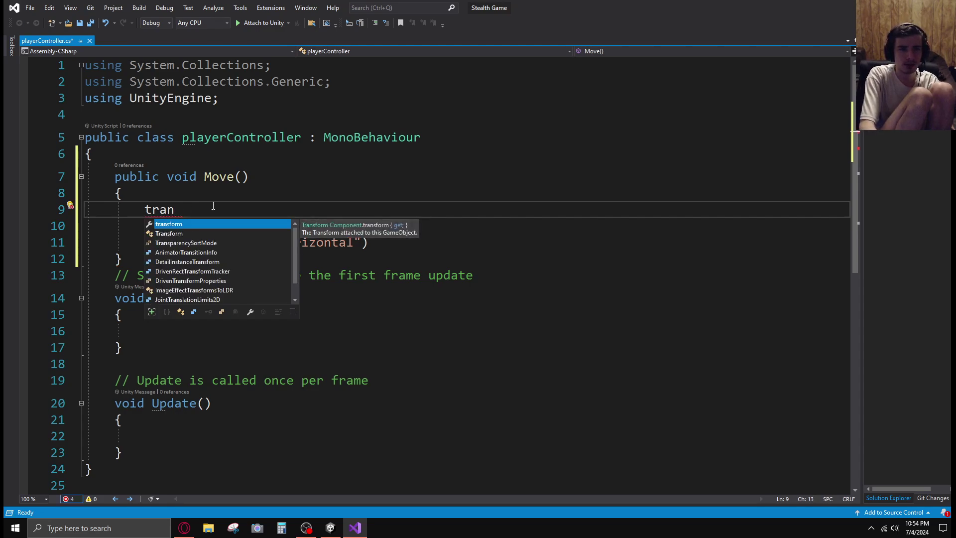
text(s)
key(Tab)
text(.)
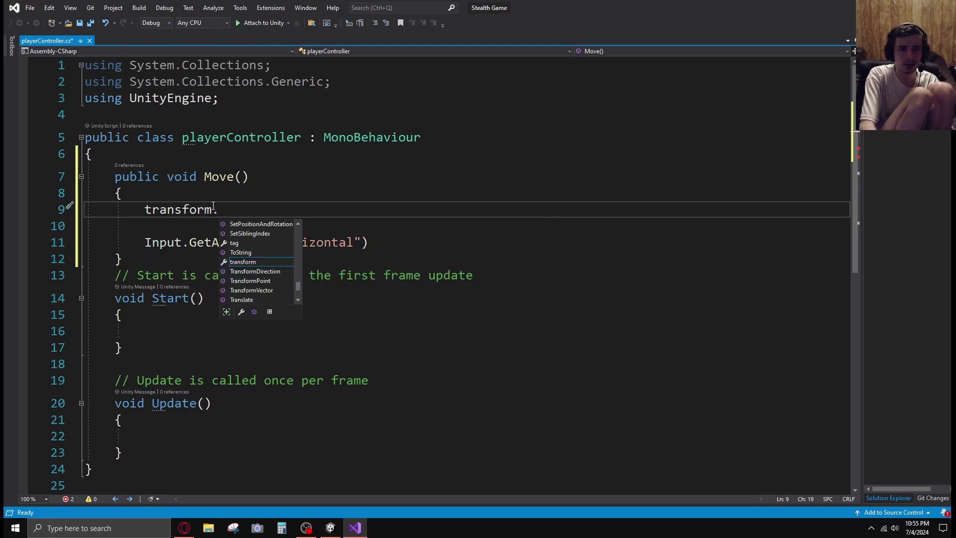
text(transla)
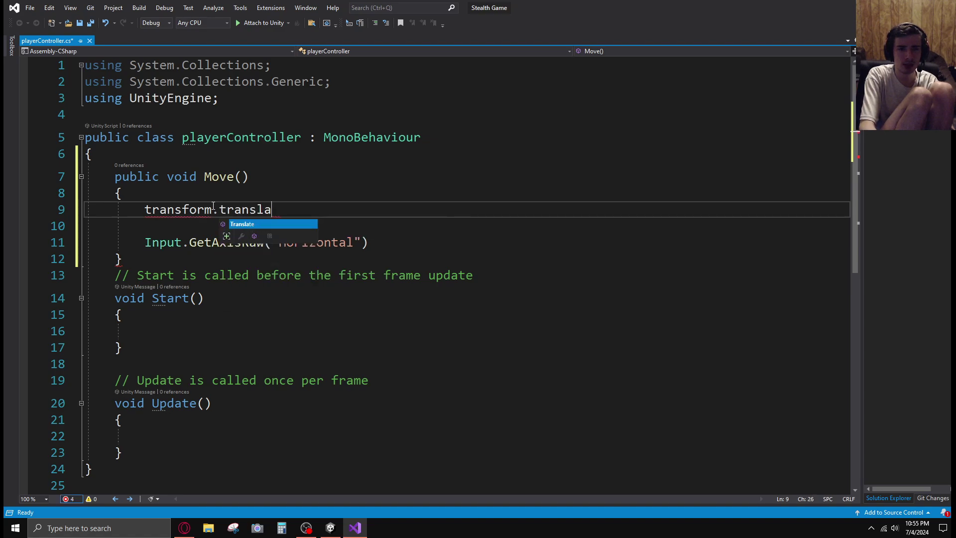
key(Tab)
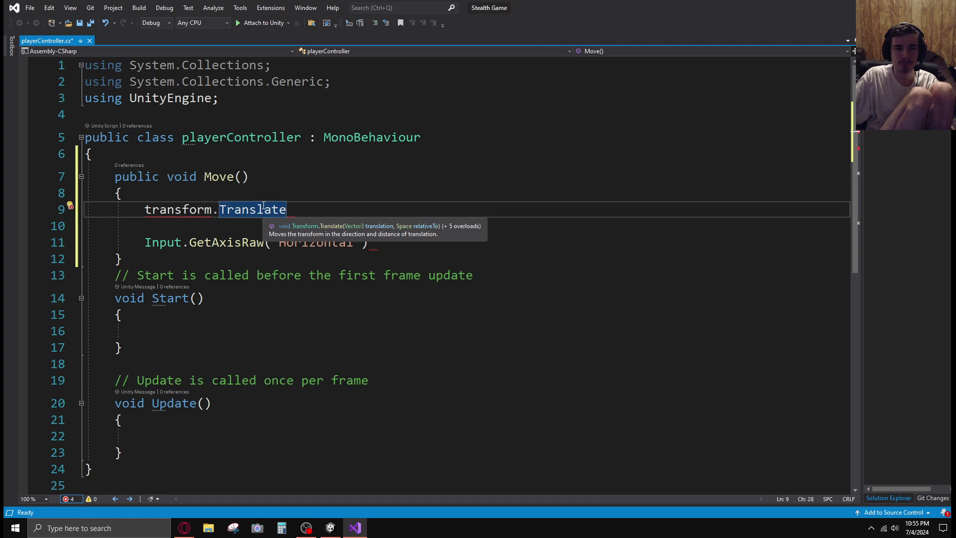
Step: Declare a public float field named speed above the Move method and append an = sign after transform.Translate
key(Up)
key(Up)
key(Up)
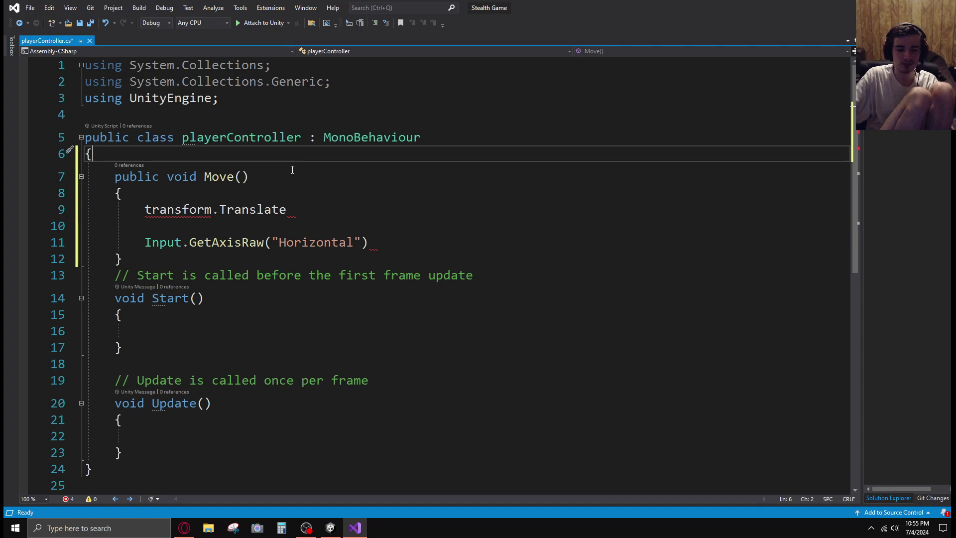
key(Return)
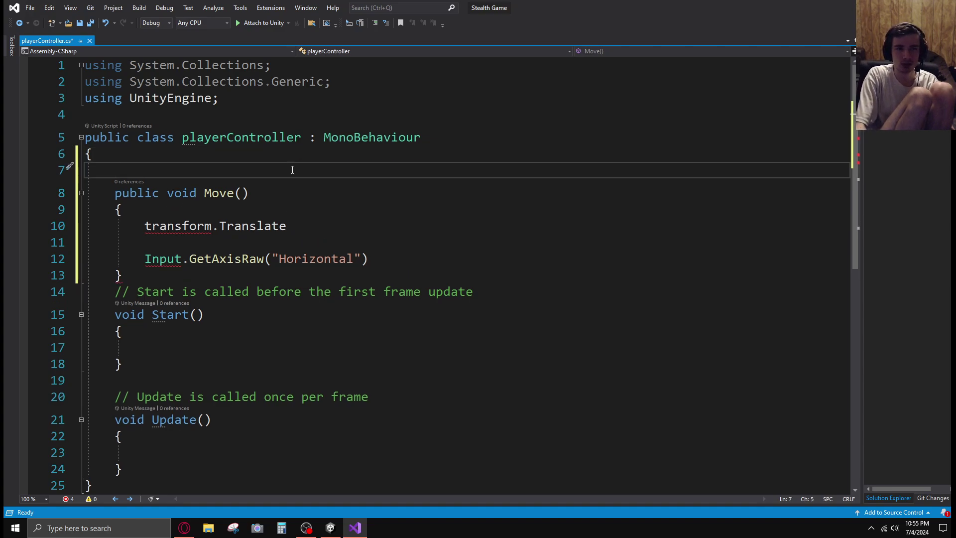
text(public )
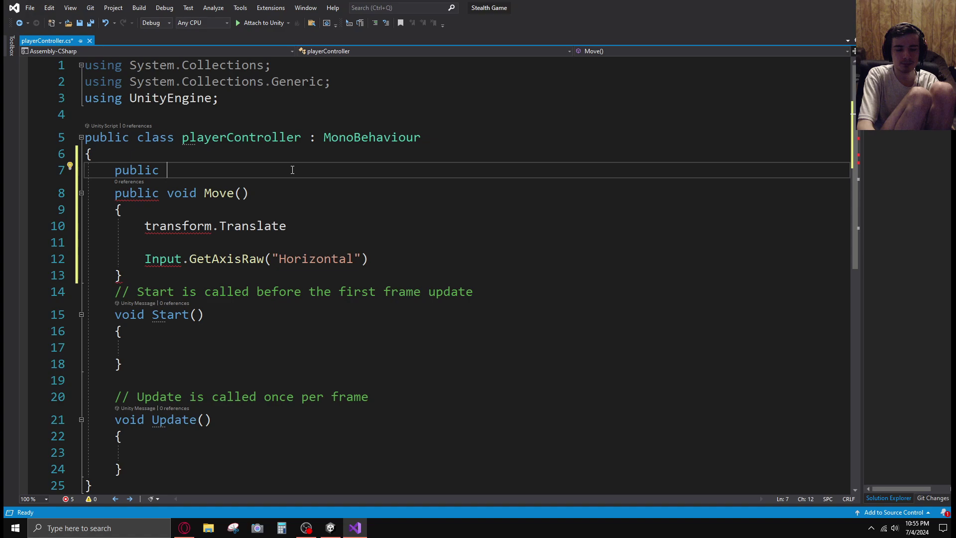
text(float sp)
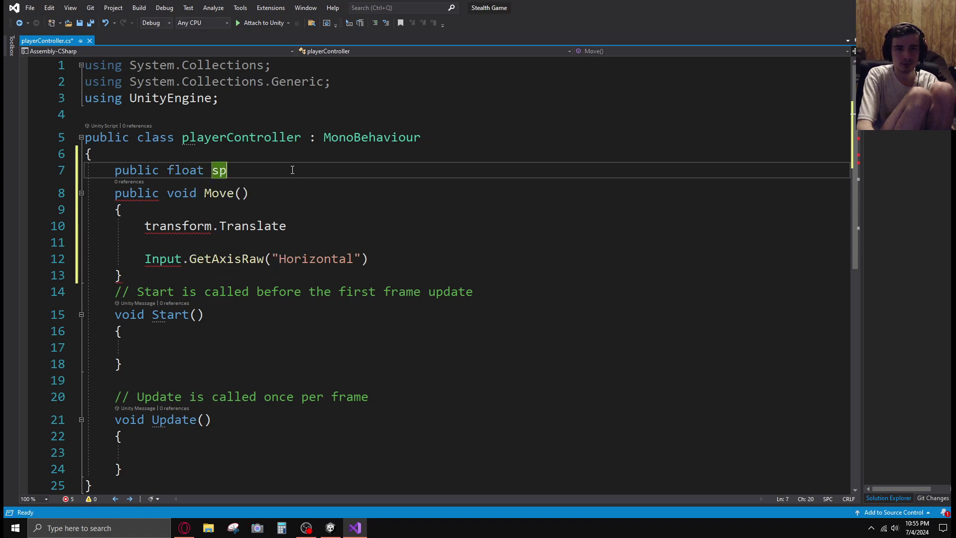
text(eed;)
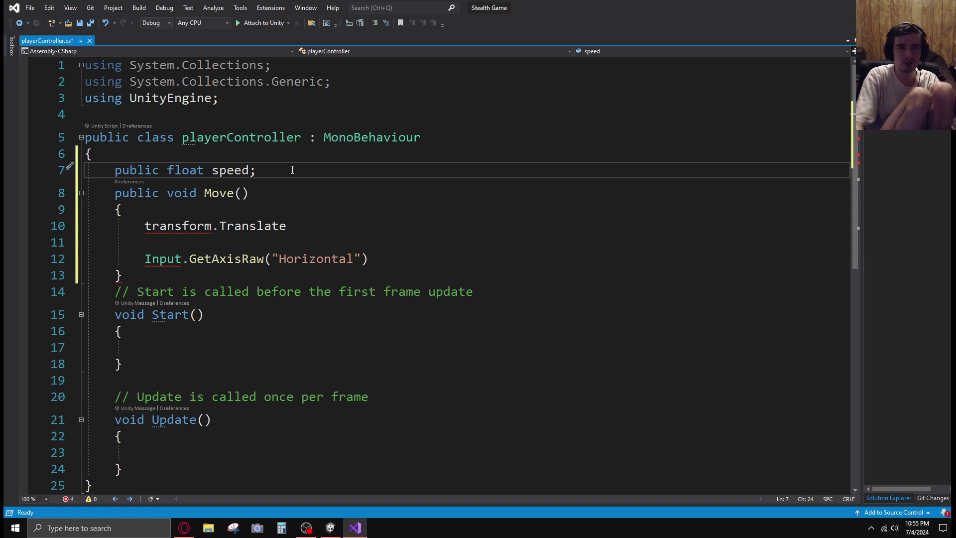
click(289, 225)
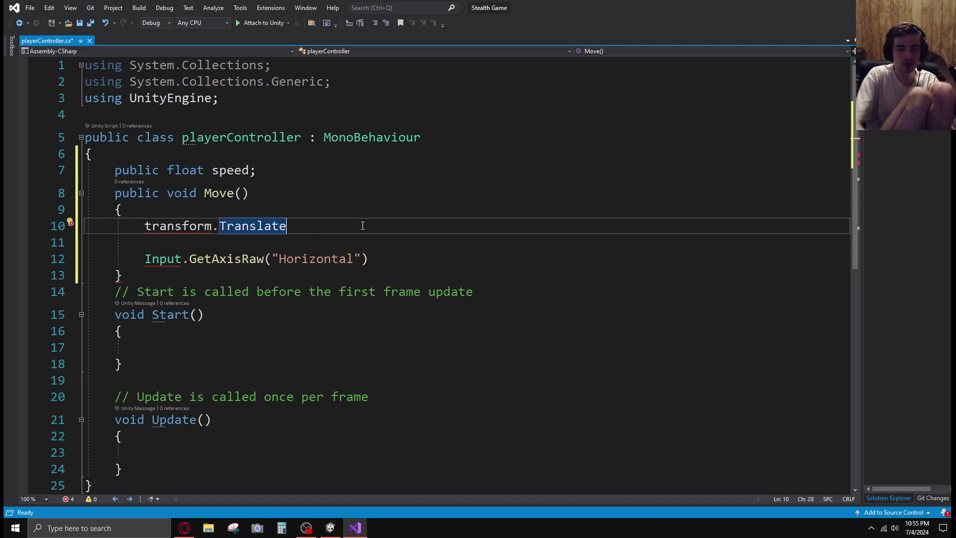
text(=)
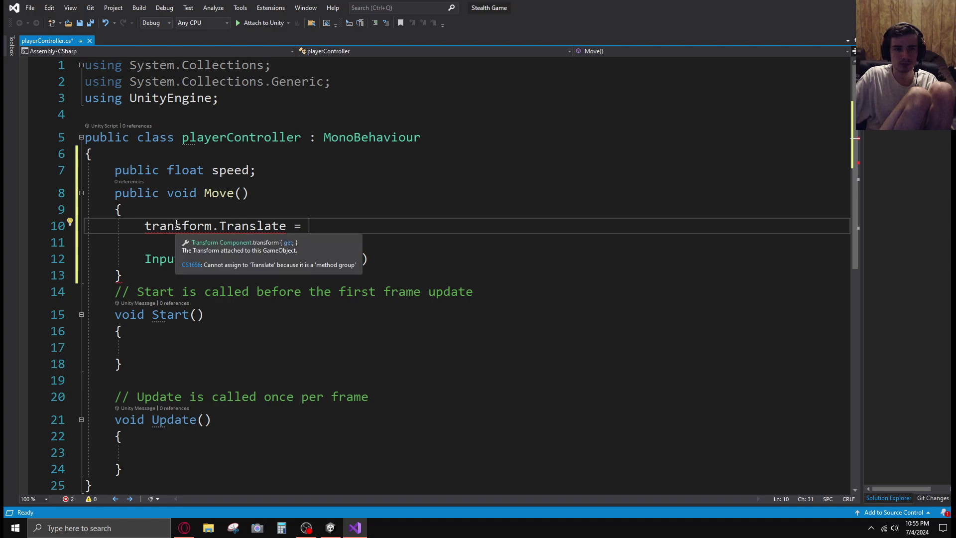
Step: Switch to Unity and try to attach the playerController script to the Cube, and return to Visual Studio to save the script
key(alt+Tab)
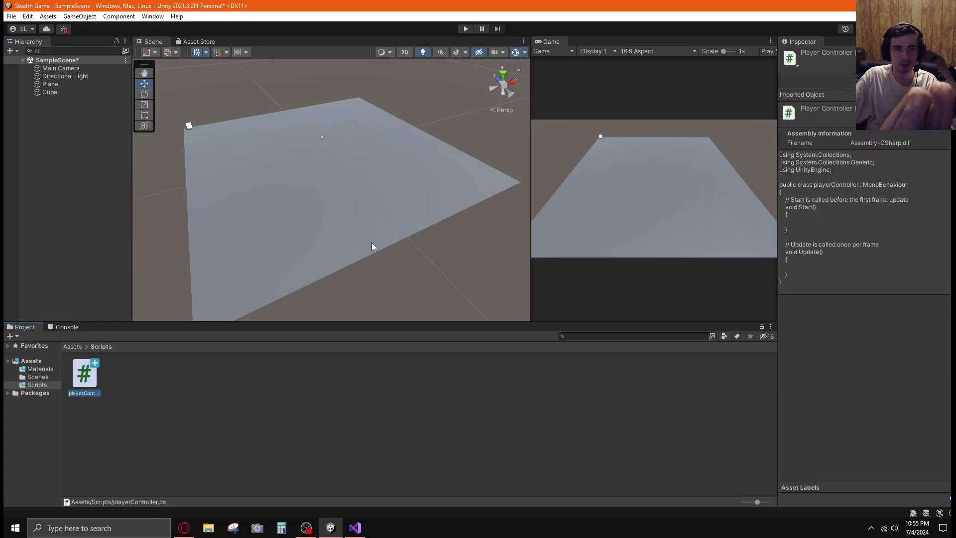
click(150, 387)
drag(101, 388, 53, 92)
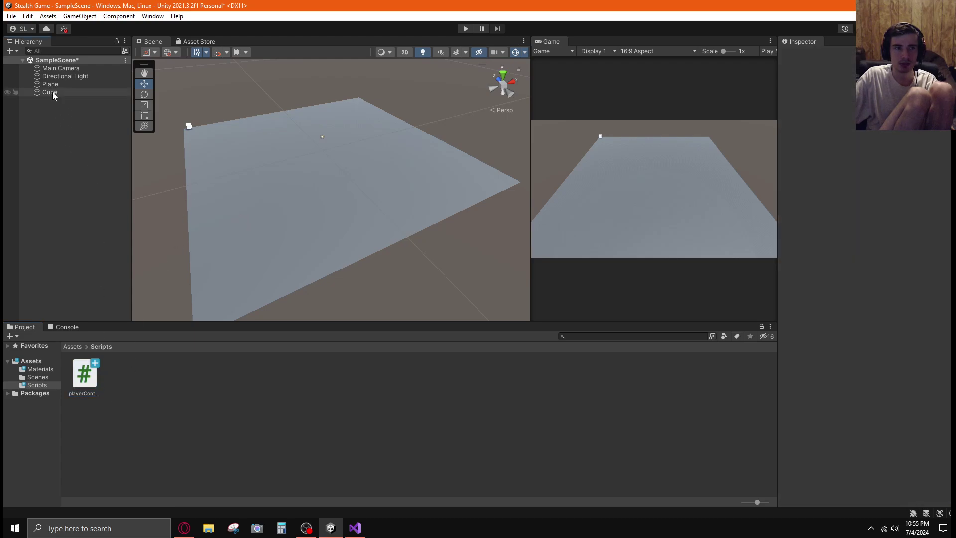
key(alt+Tab)
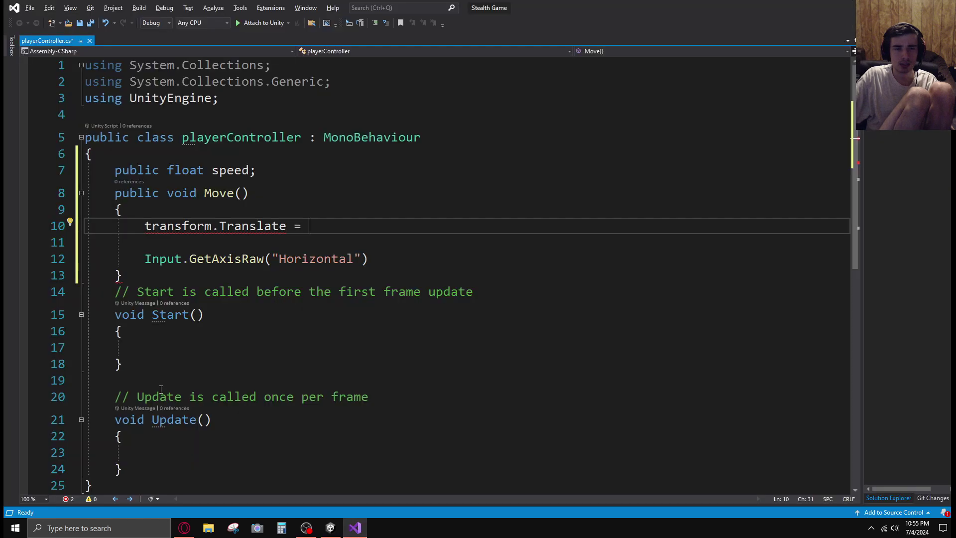
key(ctrl+s)
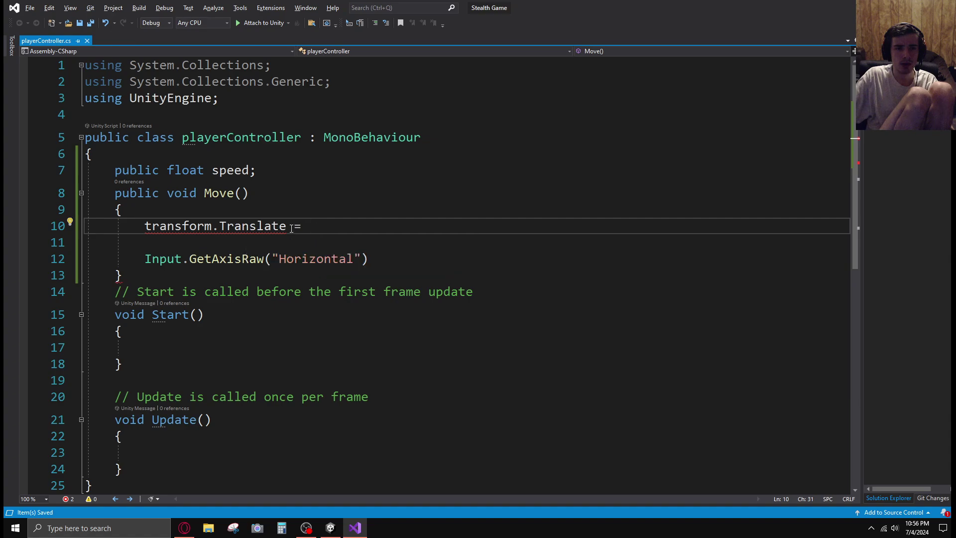
Step: Replace Translate with position in the transform assignment inside Move
drag(286, 225, 220, 227)
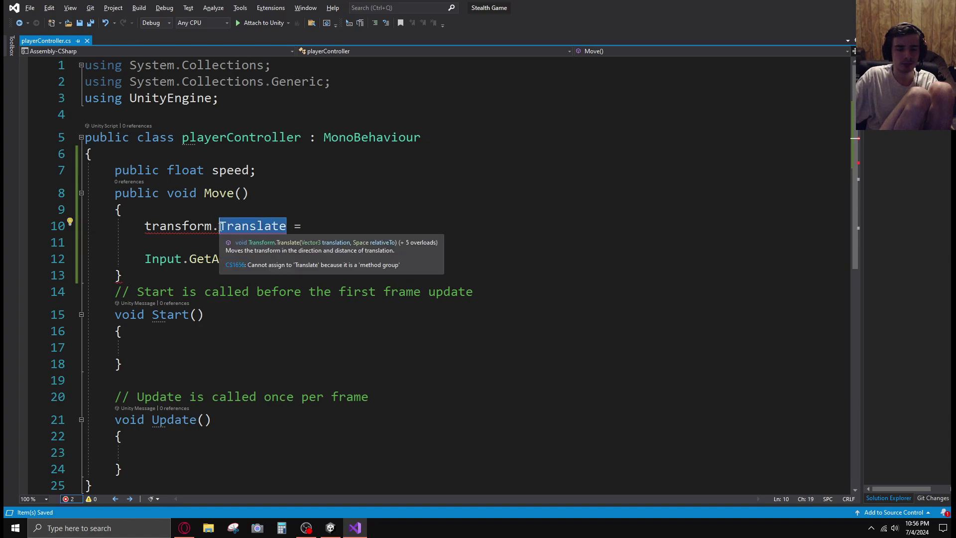
text(p)
text(os)
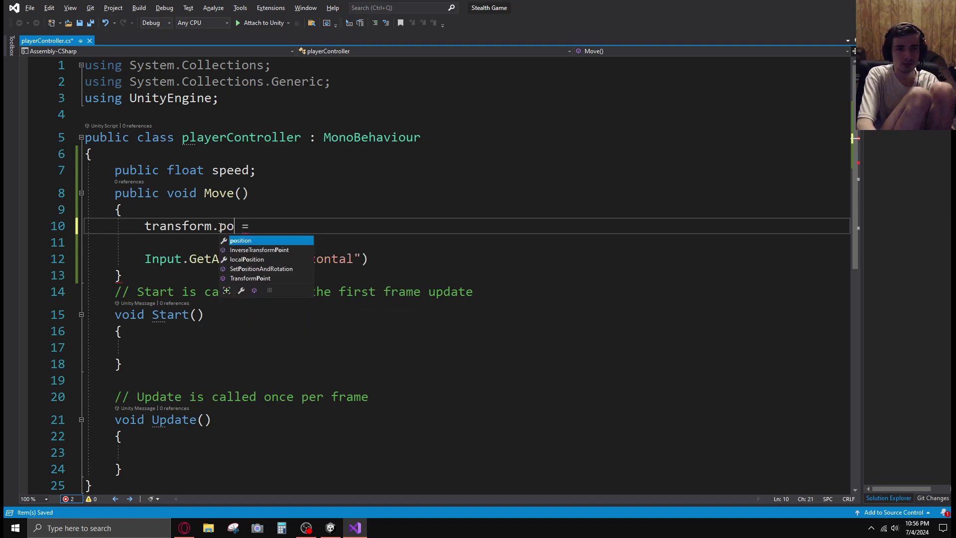
key(Tab)
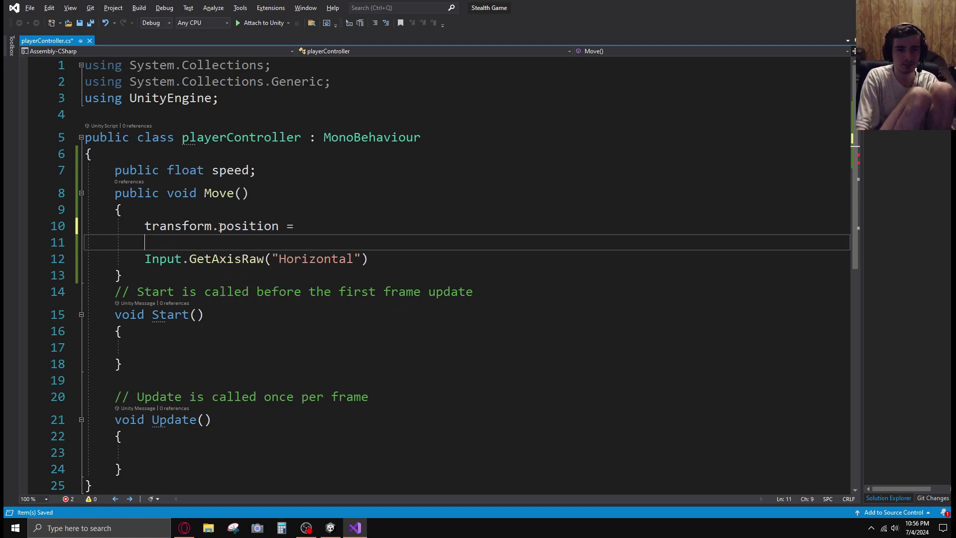
double_click(221, 227)
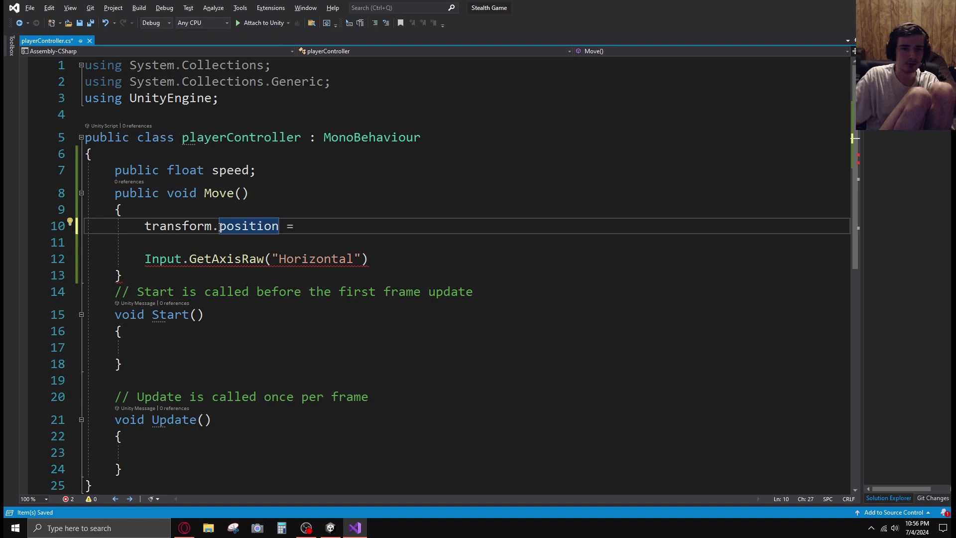
Step: Delete the Input.GetAxisRaw("Horizontal") line from the Move method
click(369, 259)
drag(368, 259, 145, 258)
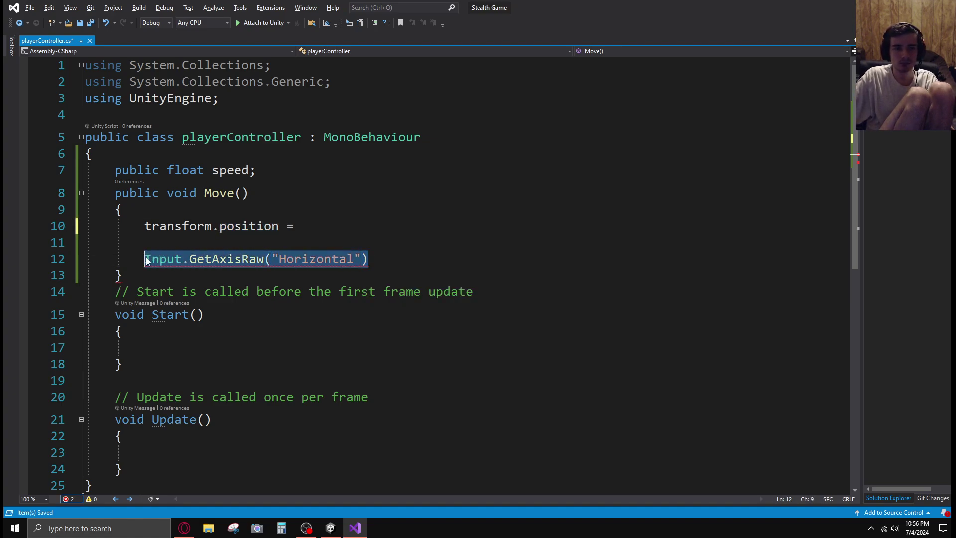
key(BackSpace)
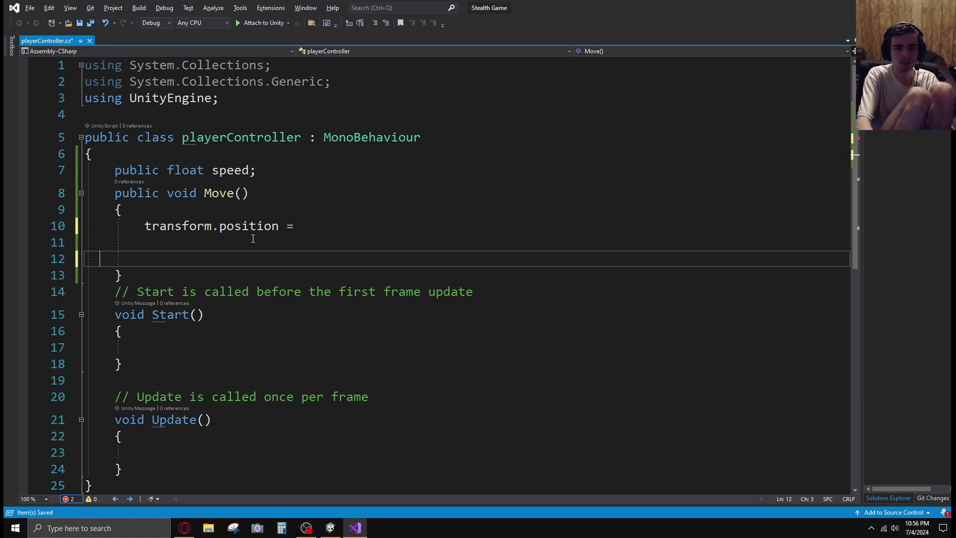
key(BackSpace)
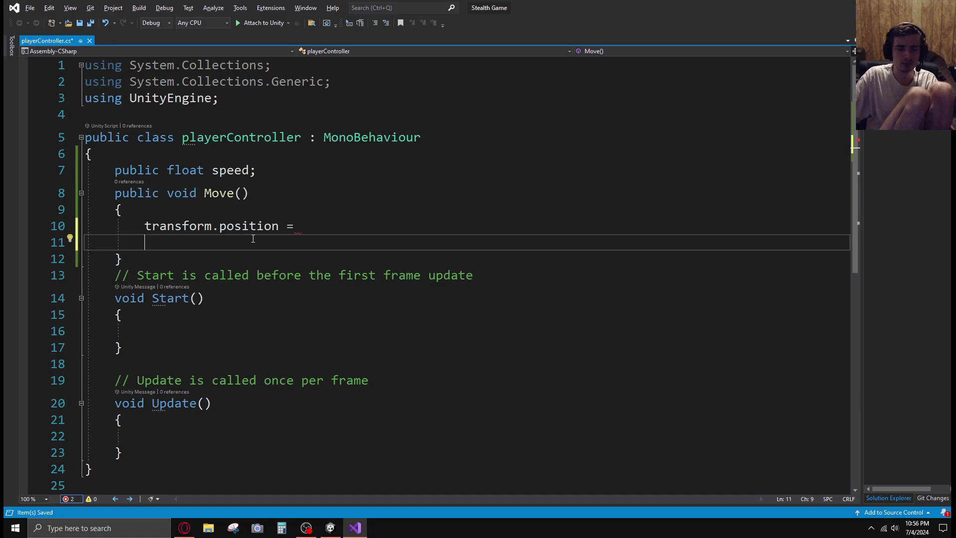
Step: Continue the transform.position assignment in Move with new Vector4
click(397, 229)
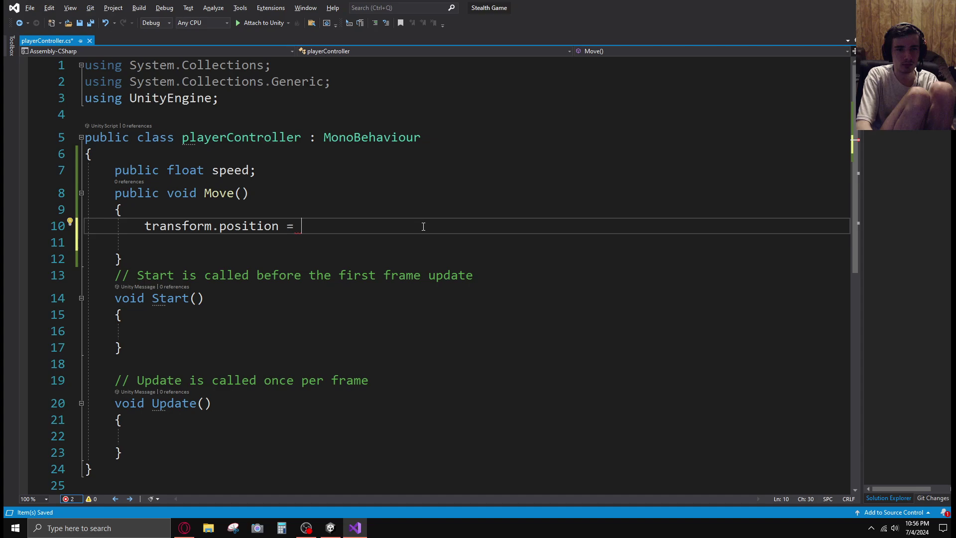
text(new Vew)
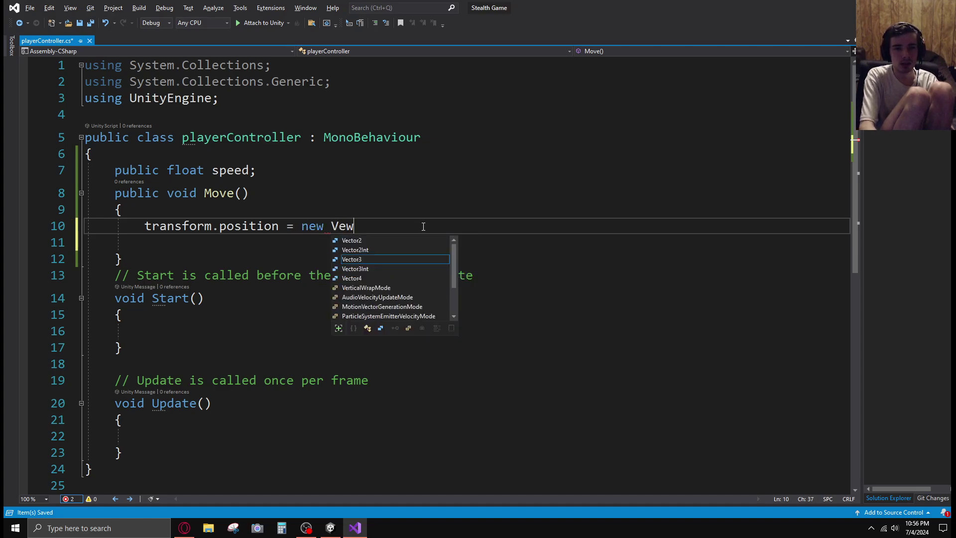
key(BackSpace)
text(ctor4)
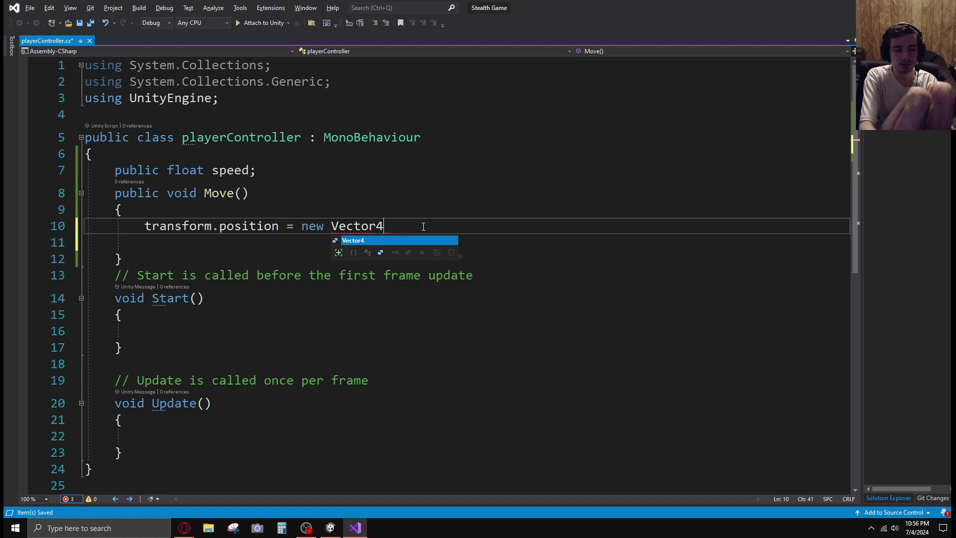
key(Escape)
key(BackSpace)
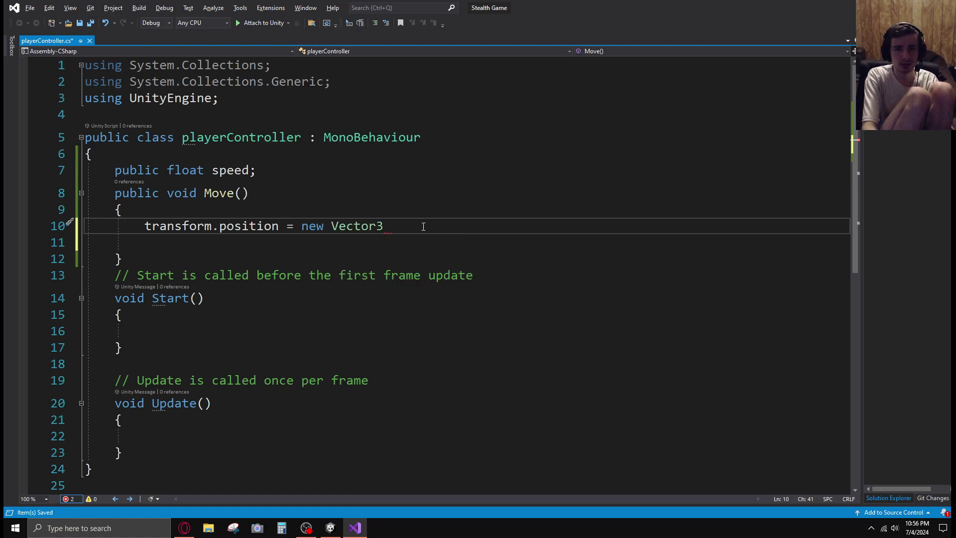
text(4)
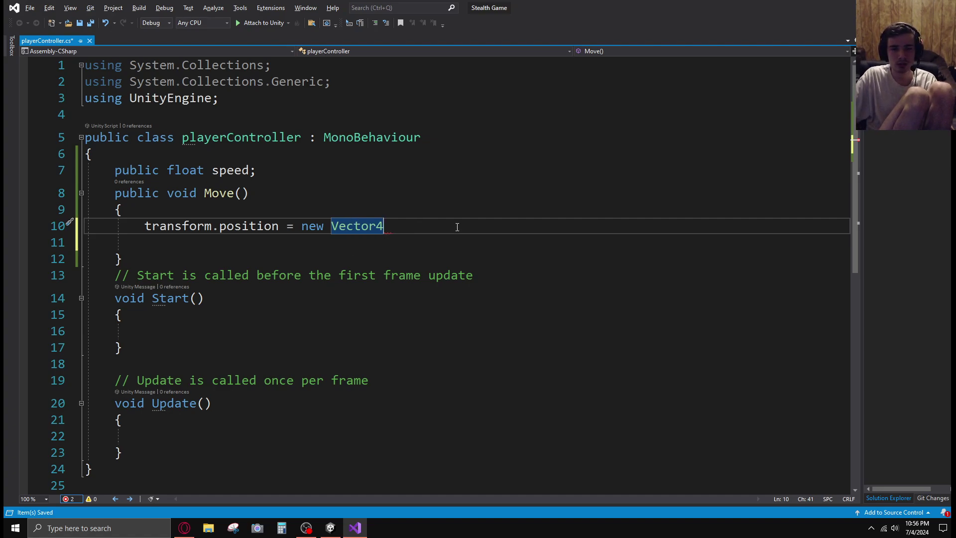
key(Return)
key(Return)
text(vec)
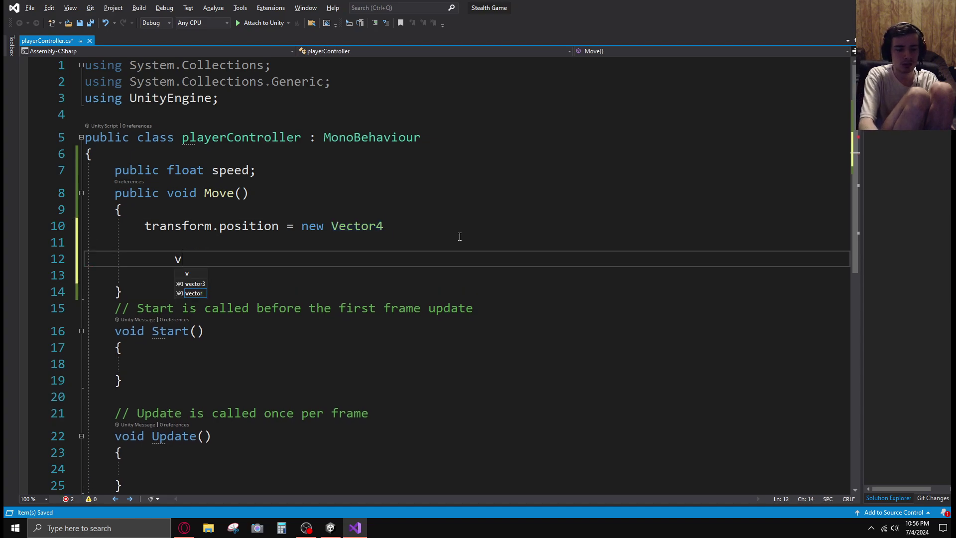
key(BackSpace)
key(BackSpace)
key(BackSpace)
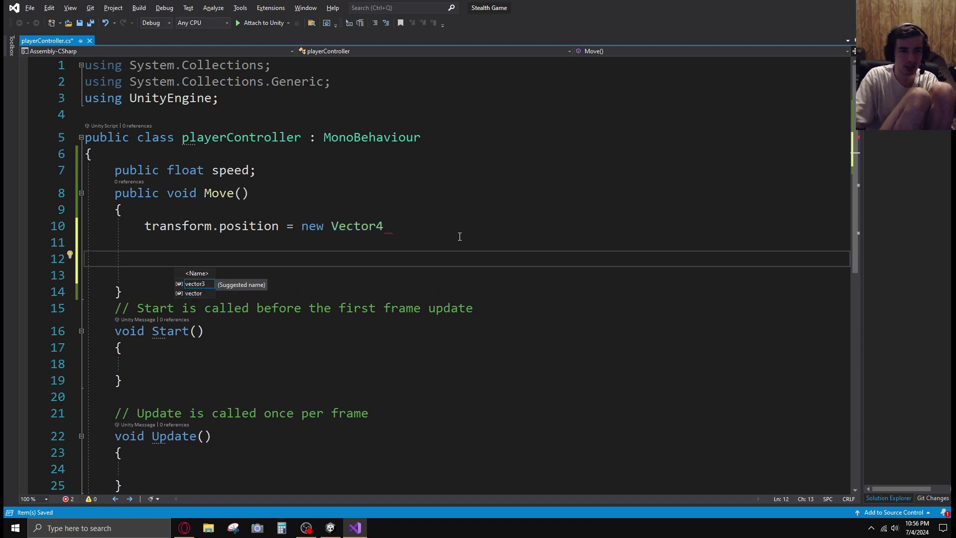
click(299, 169)
key(Return)
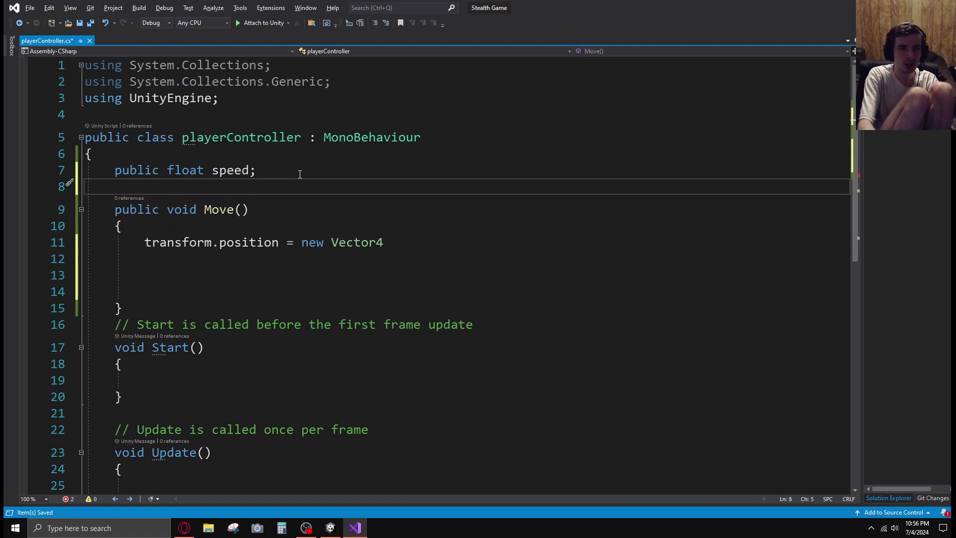
text(Vect)
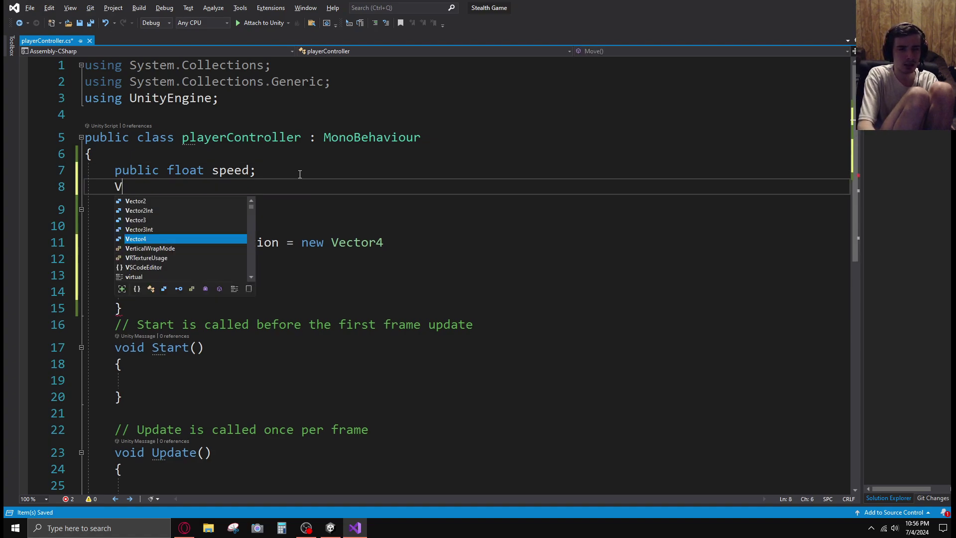
key(BackSpace)
key(BackSpace)
key(BackSpace)
key(BackSpace)
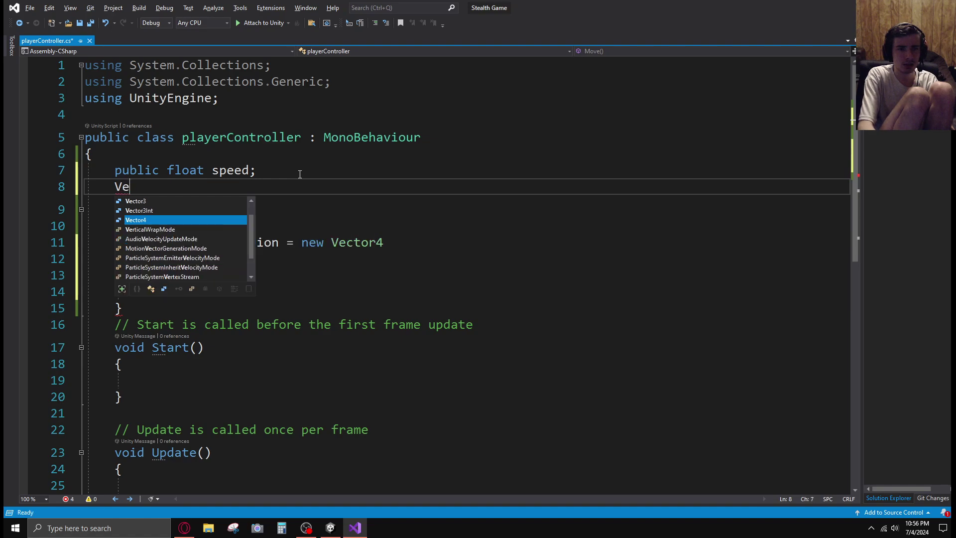
text(new Vector)
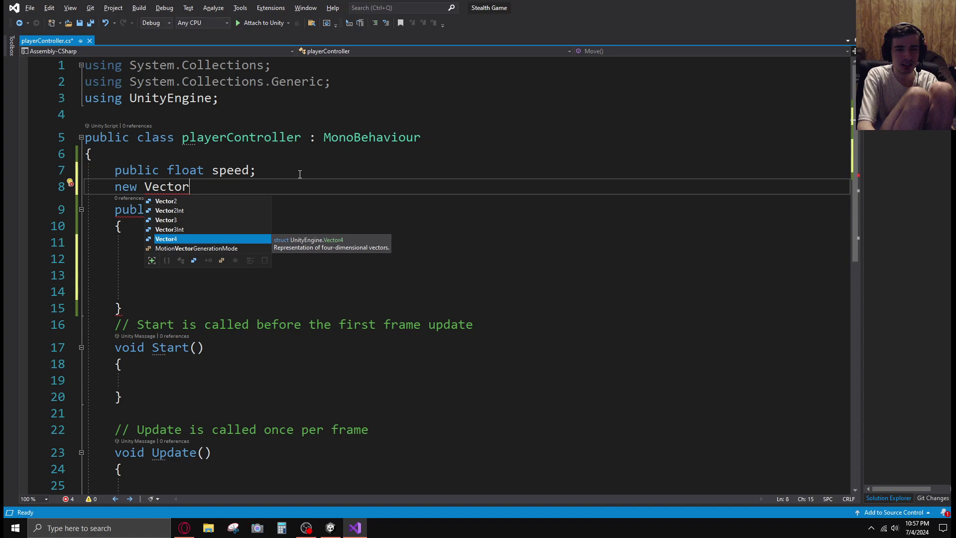
drag(191, 186, 78, 187)
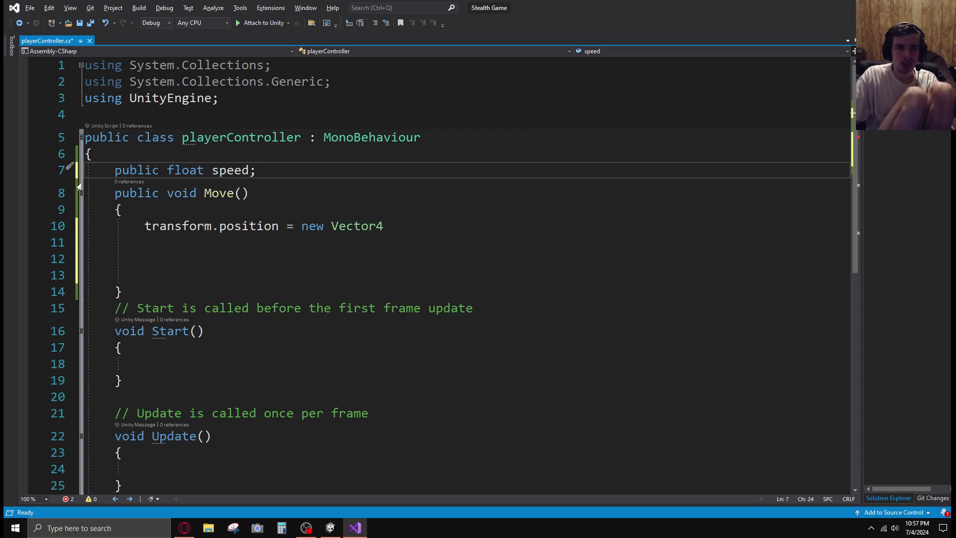
Step: Change Vector4 to Vector3 in the transform.position assignment and add its parentheses
click(542, 219)
key(BackSpace)
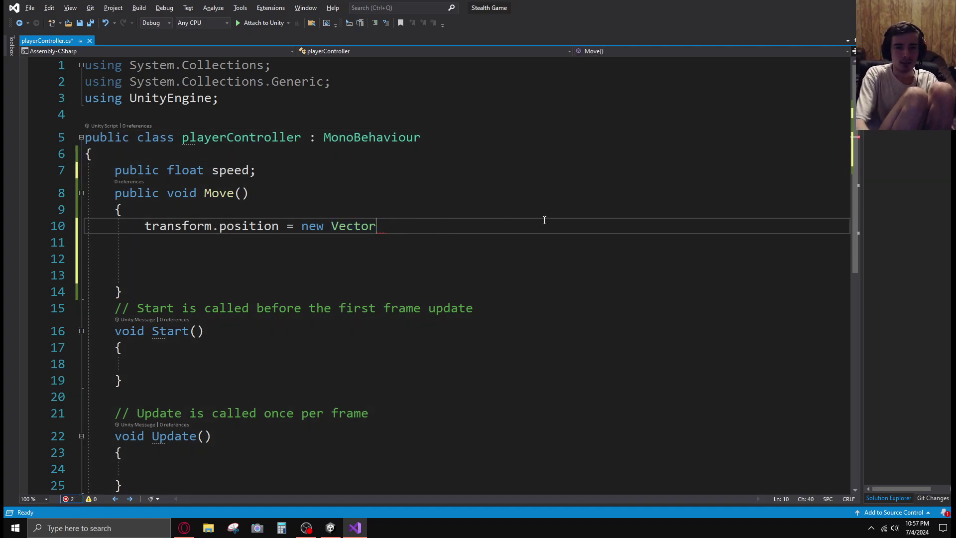
text(4)
key(BackSpace)
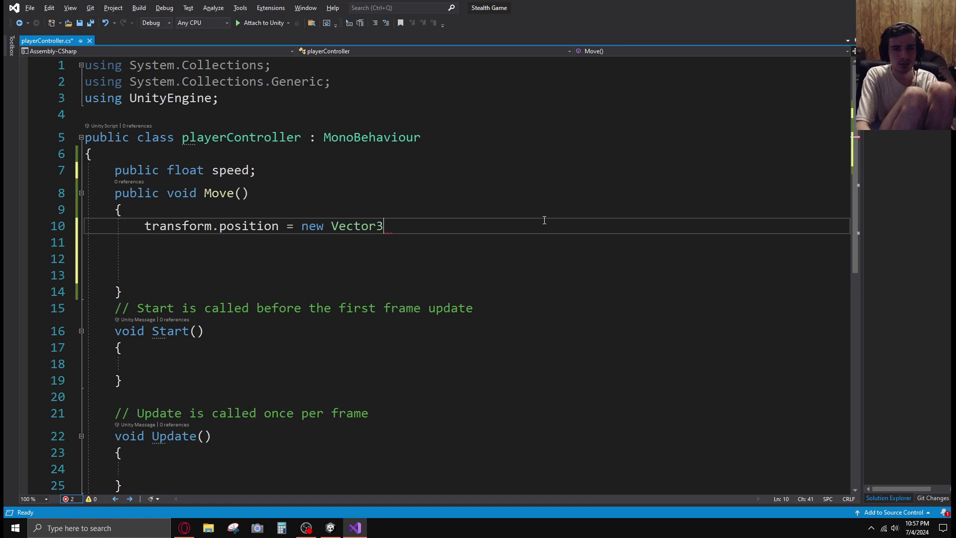
text(3()
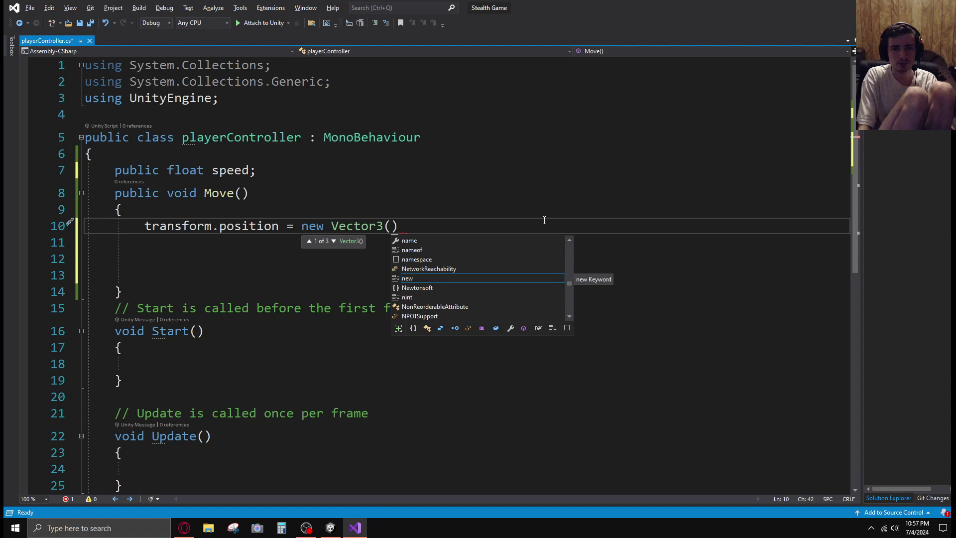
Step: Enter Input.GetAxisRaw("Horizontal") as the x argument of the new Vector3 in Move
text(Inpu)
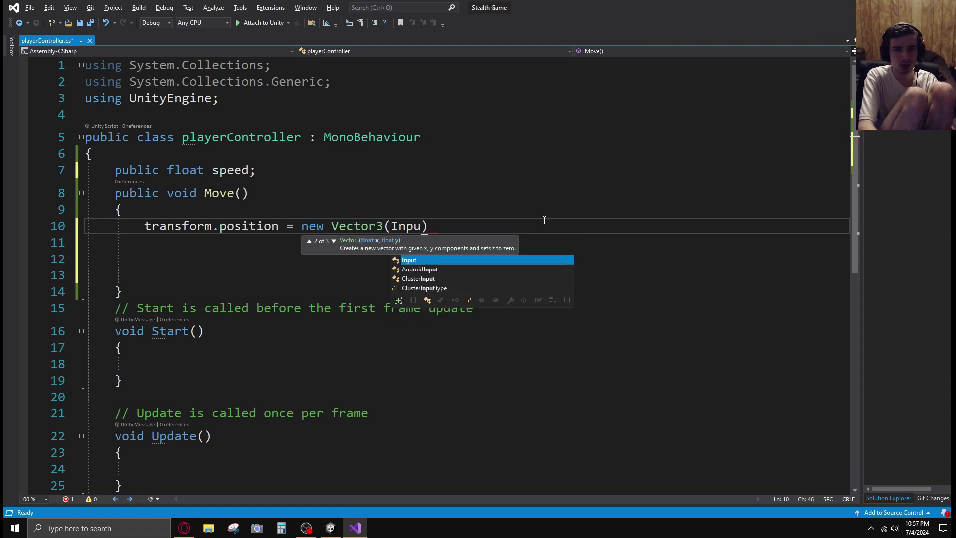
text(t.get)
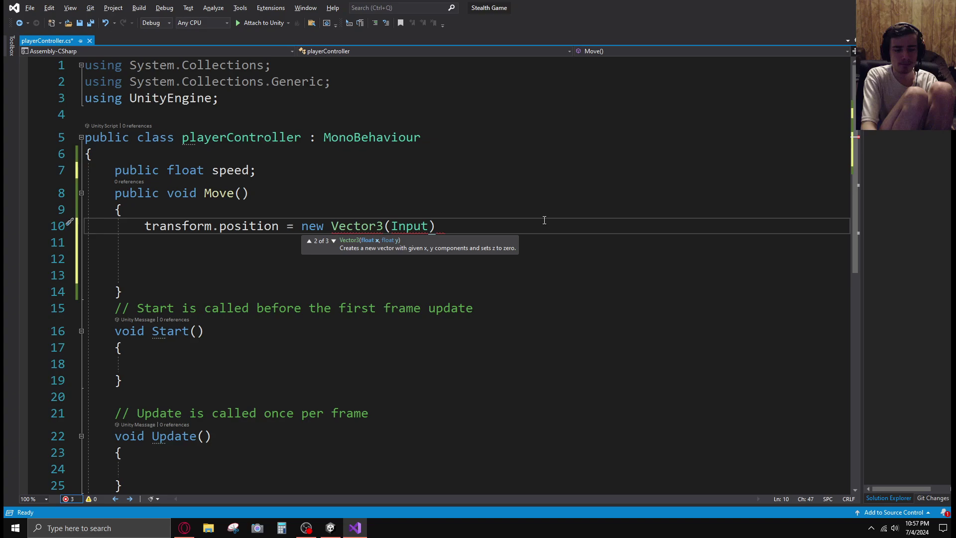
key(BackSpace)
key(BackSpace)
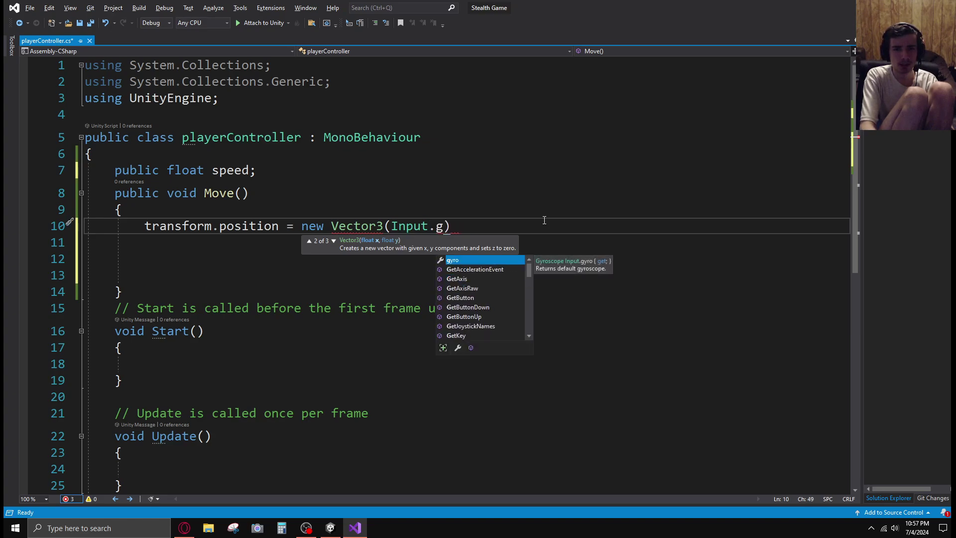
key(BackSpace)
text(GetAxisRaw)
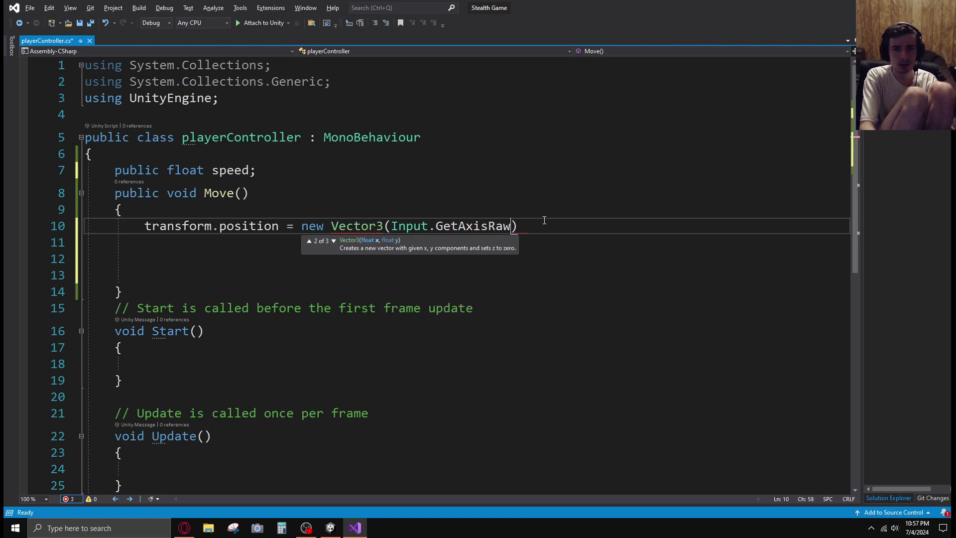
text(()
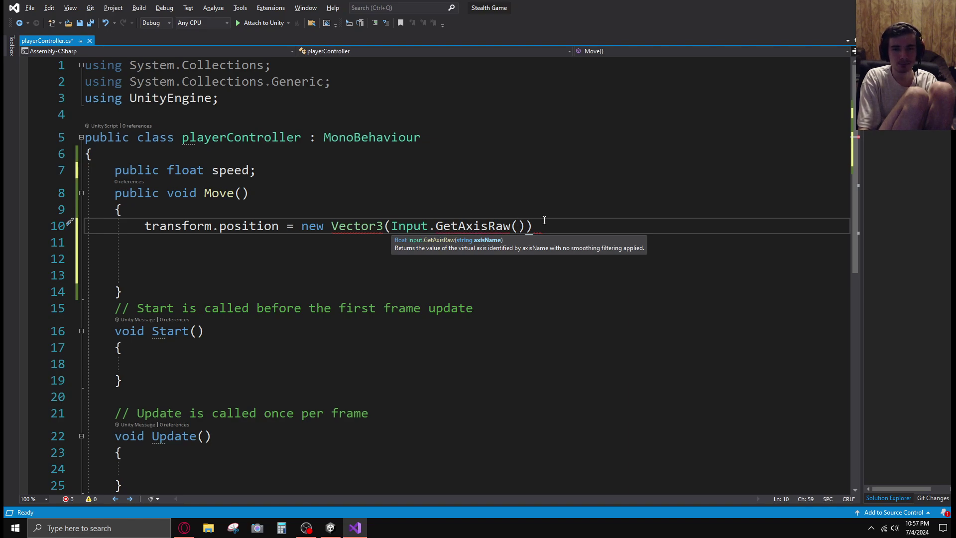
text(")
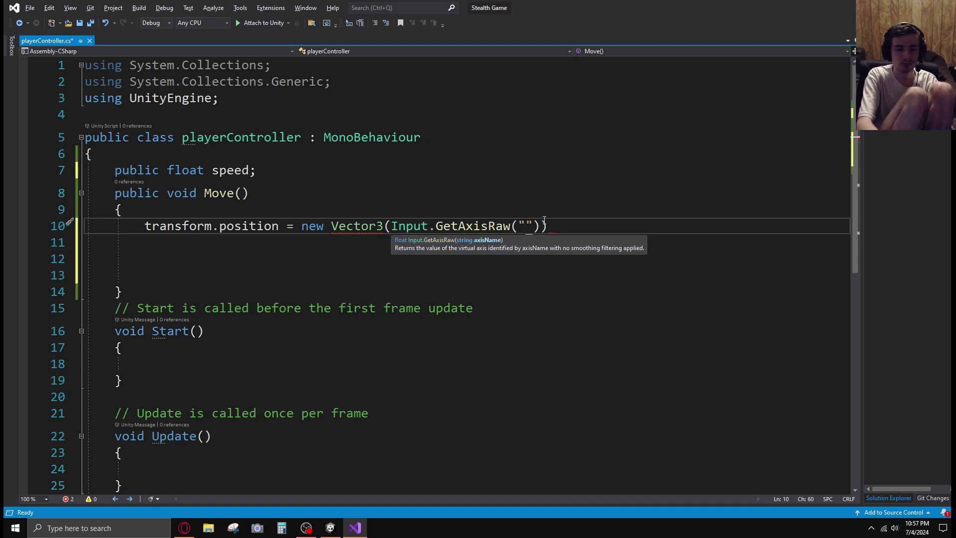
text(Horizont)
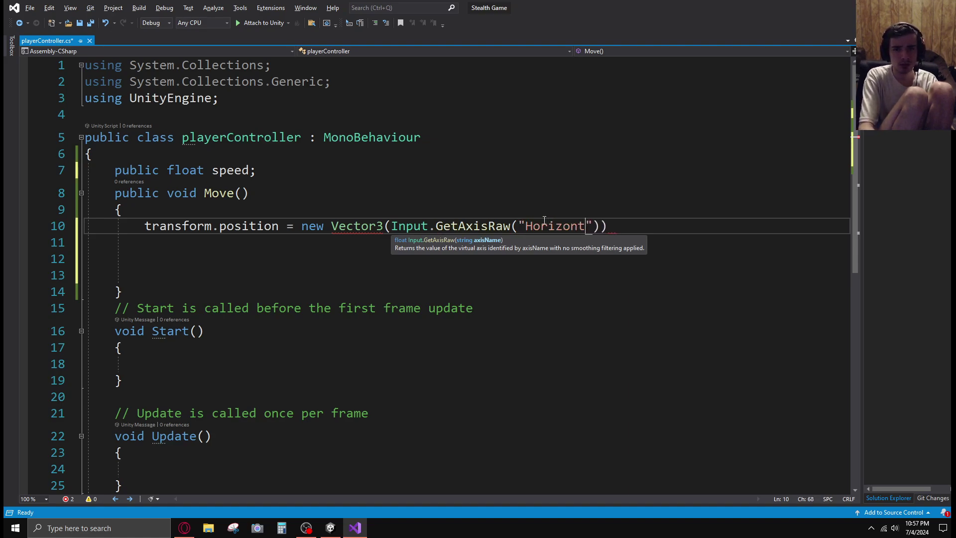
text(al)
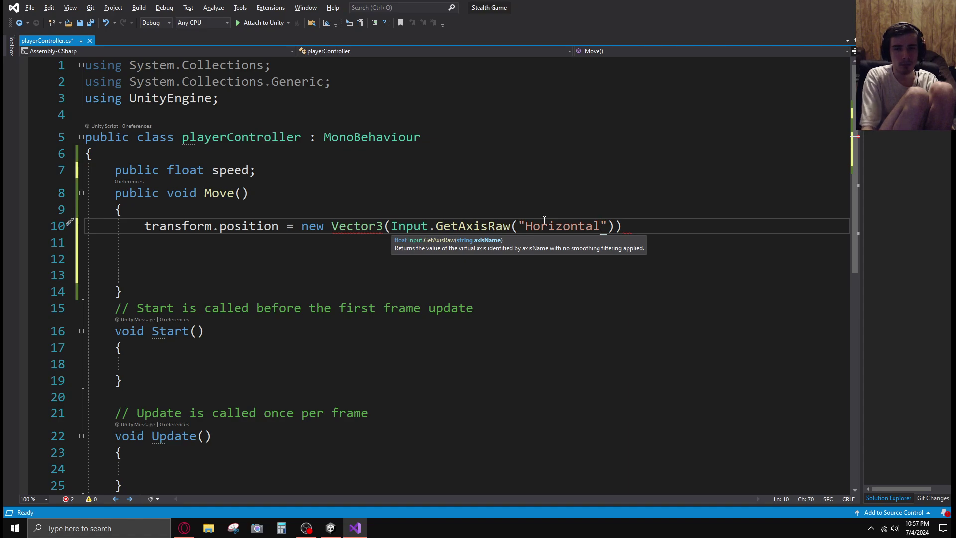
text("))
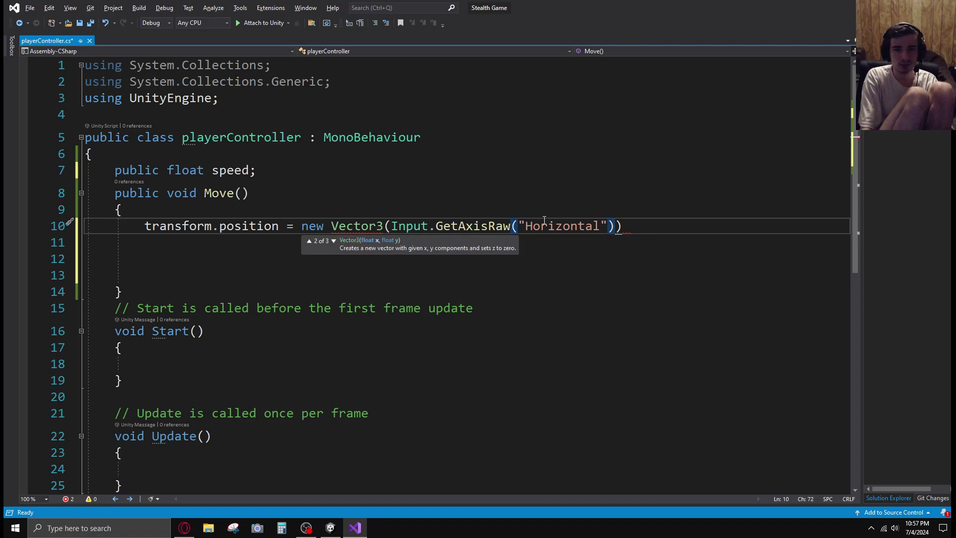
Step: Switch to Unity, select the Cube to check its movement axes in the scene, and return to Visual Studio
key(alt+Tab)
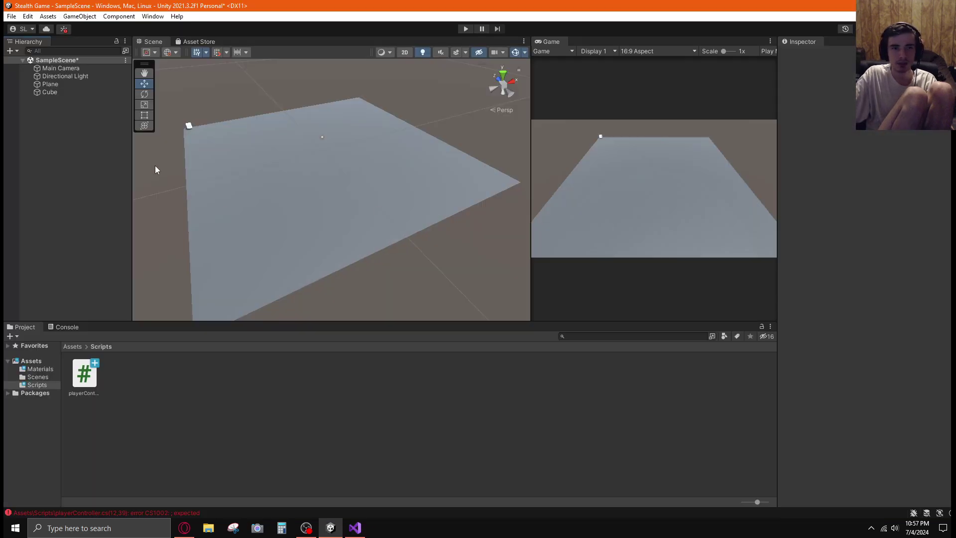
click(188, 126)
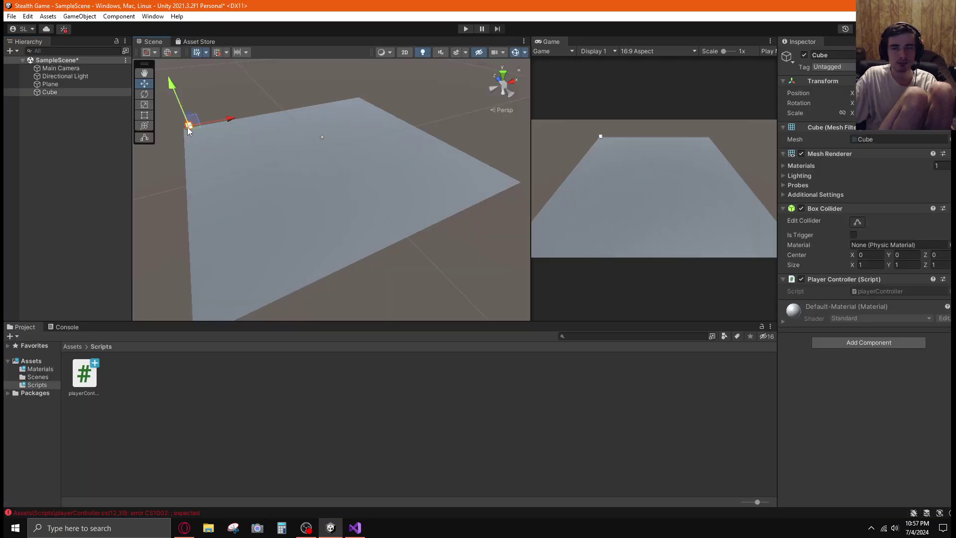
alt+drag(189, 131, 307, 116)
key(alt+Tab)
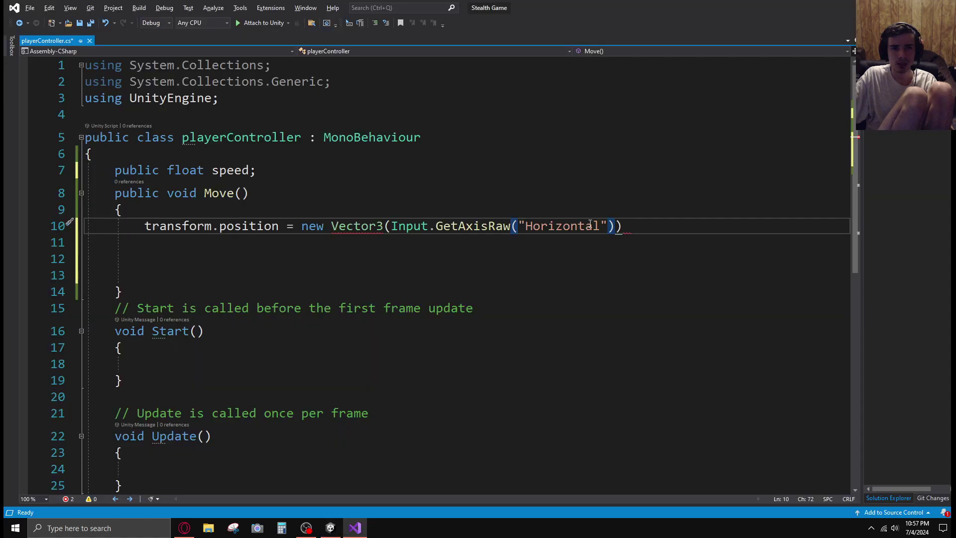
Step: Add 0 as the Vector3 y argument and begin the z argument with Input.GetAxisRaw
text(, 0)
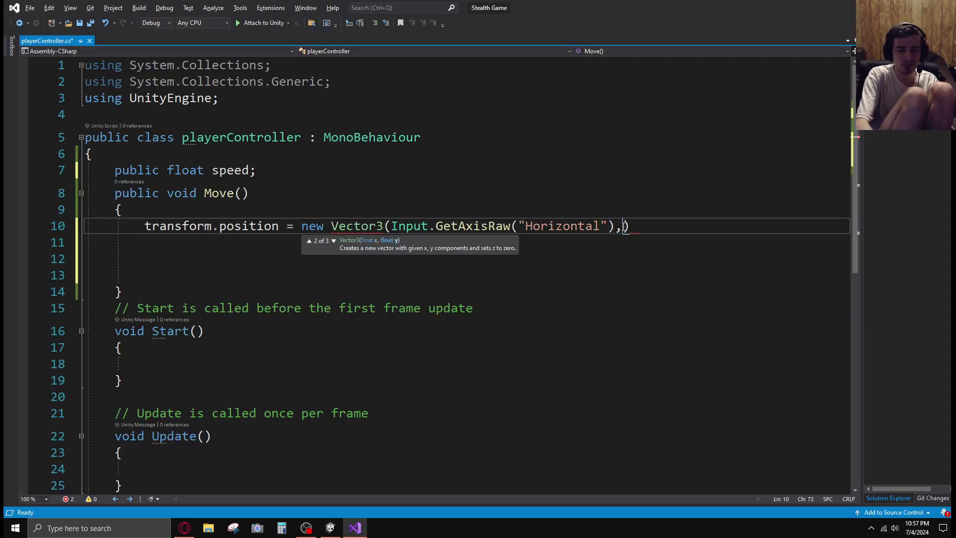
key(BackSpace)
key(BackSpace)
key(BackSpace)
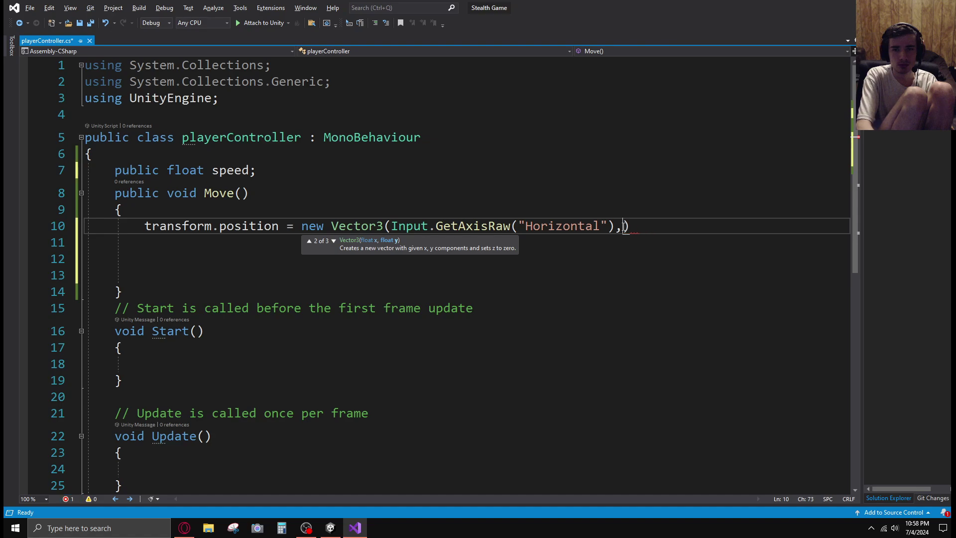
text(0, )
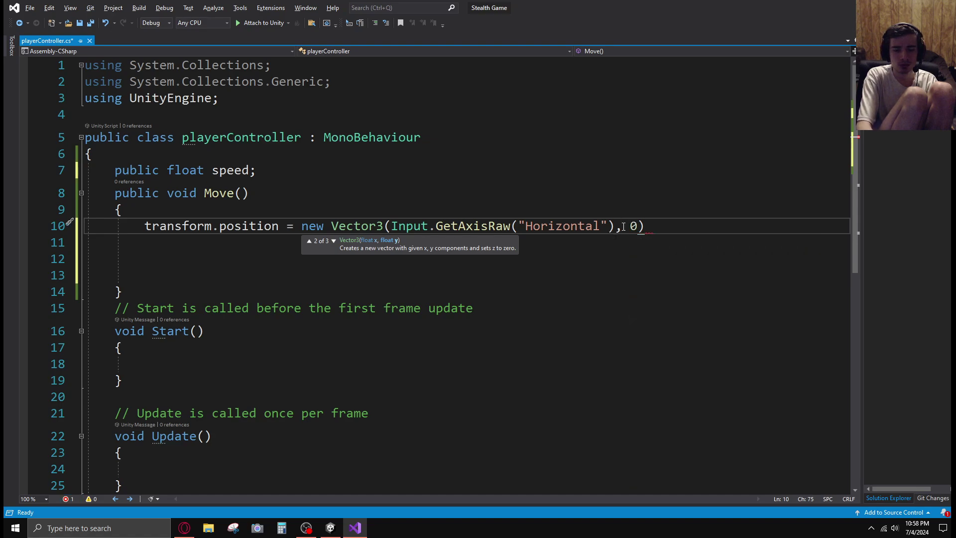
text(Input.)
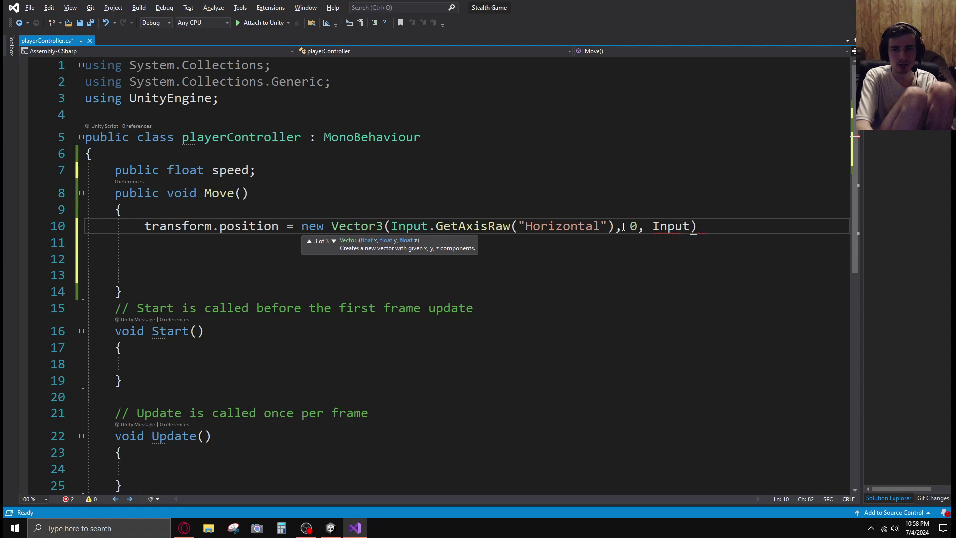
text(Get)
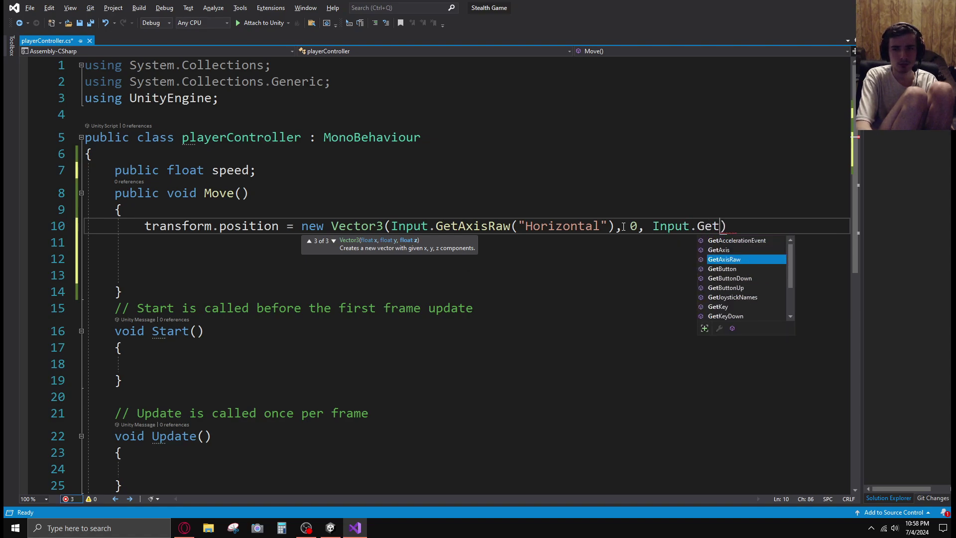
key(Tab)
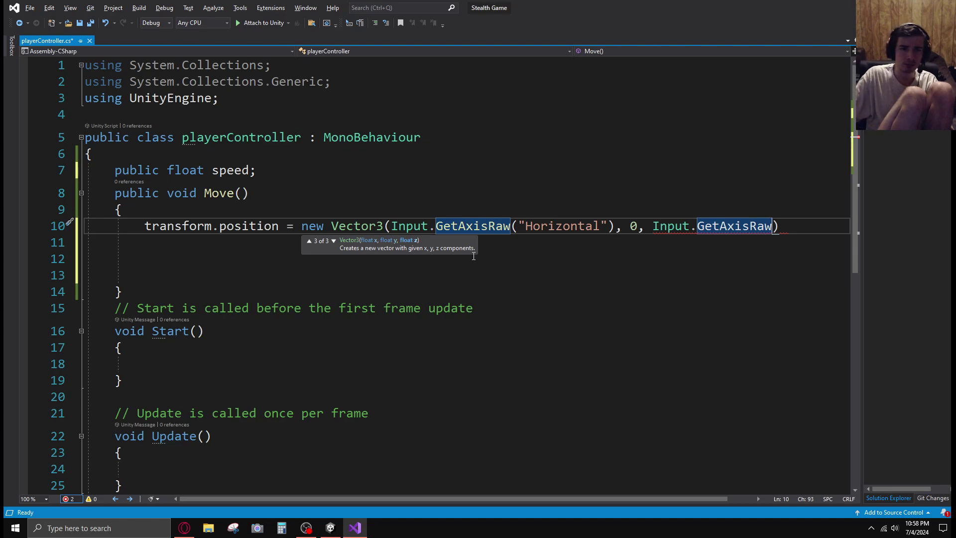
Step: Delete the blank lines below the transform.position assignment in the Move method
click(304, 255)
click(199, 282)
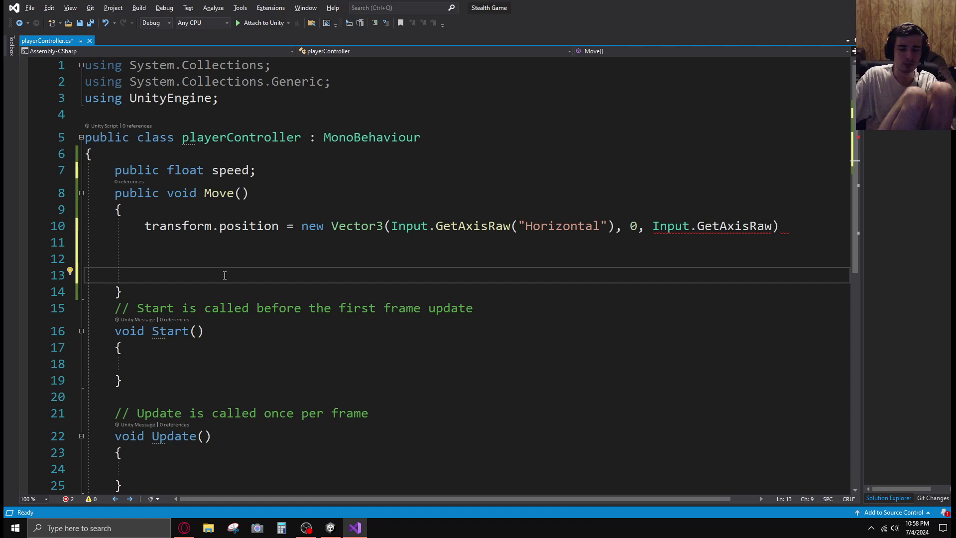
key(BackSpace)
key(BackSpace)
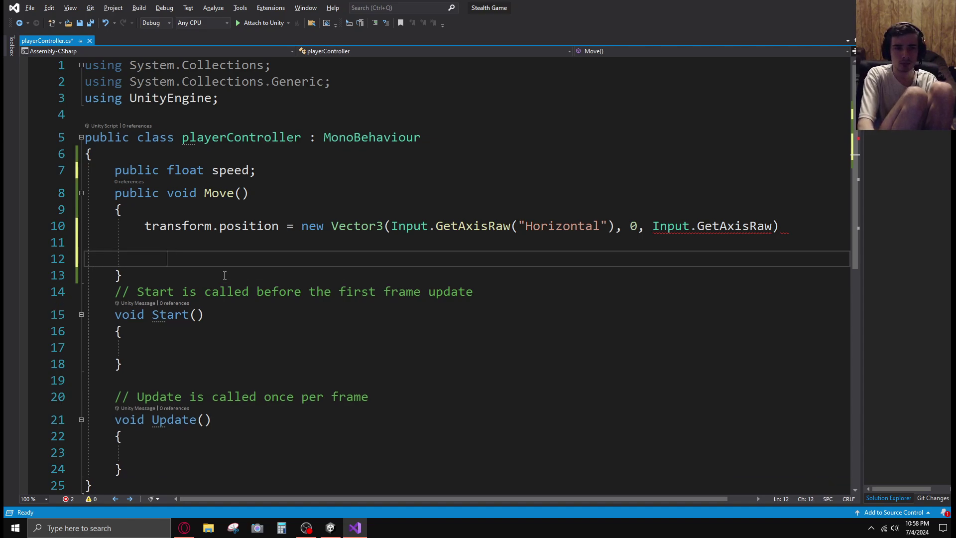
key(BackSpace)
key(BackSpace)
key(BackSpace)
key(BackSpace)
key(BackSpace)
key(BackSpace)
key(BackSpace)
key(BackSpace)
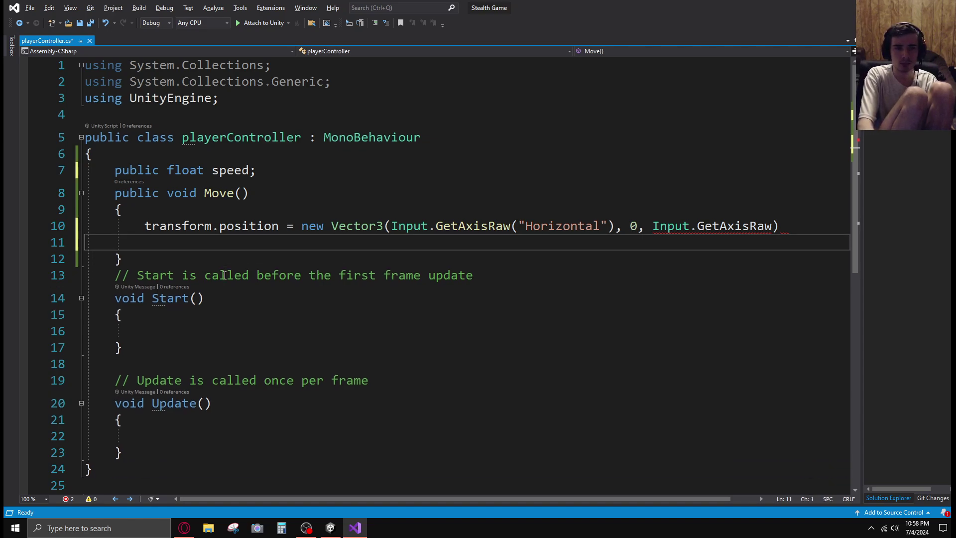
key(BackSpace)
key(BackSpace)
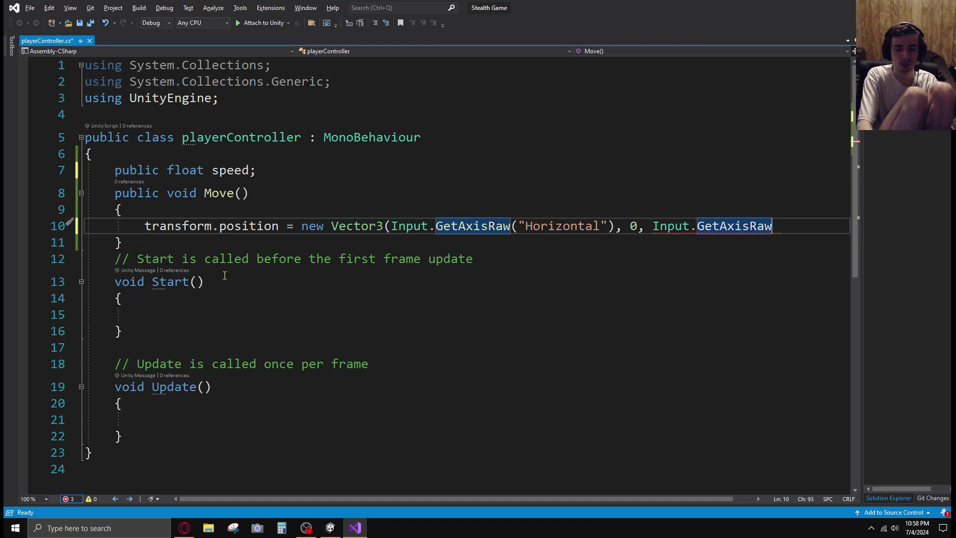
Step: Complete the z argument's GetAxisRaw call with the axis name "Vertical"
text())
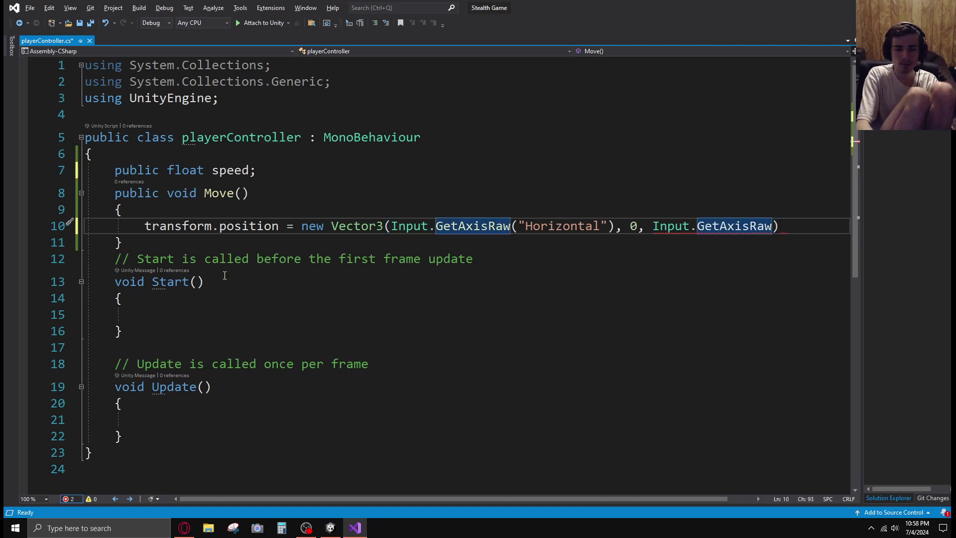
key(BackSpace)
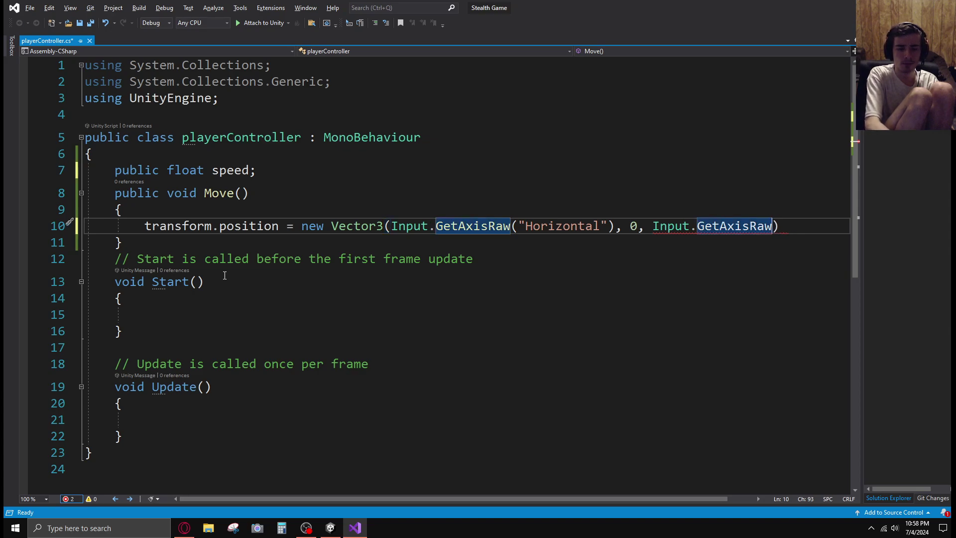
text((")
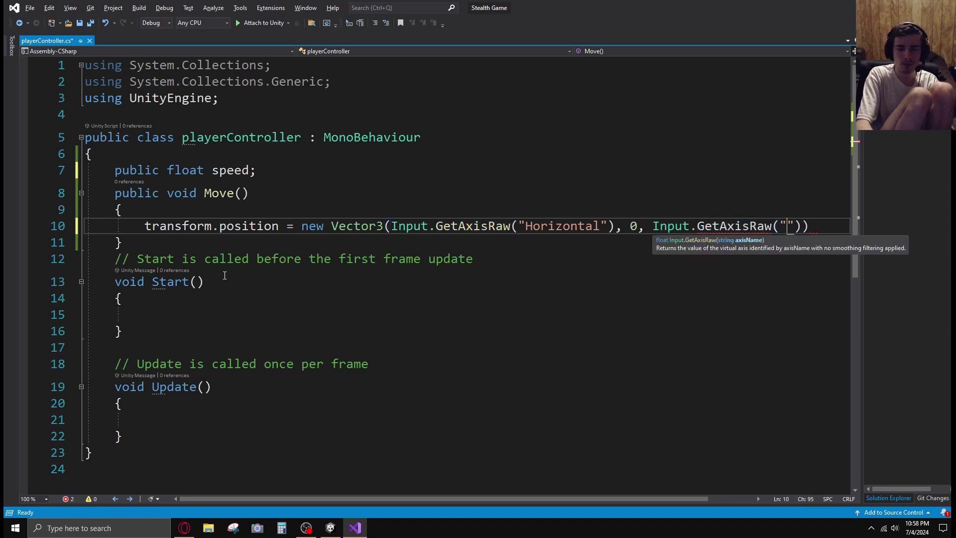
text(Vert)
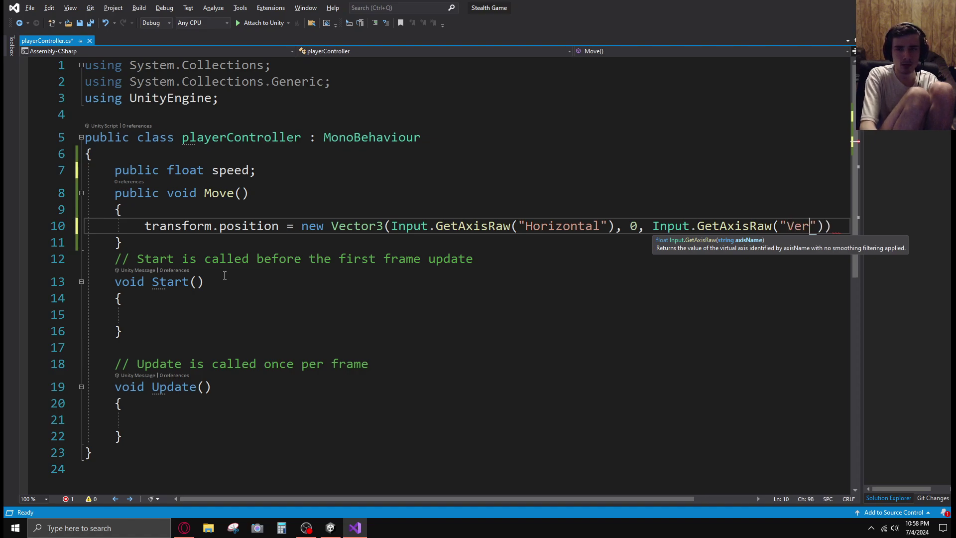
text(ical)
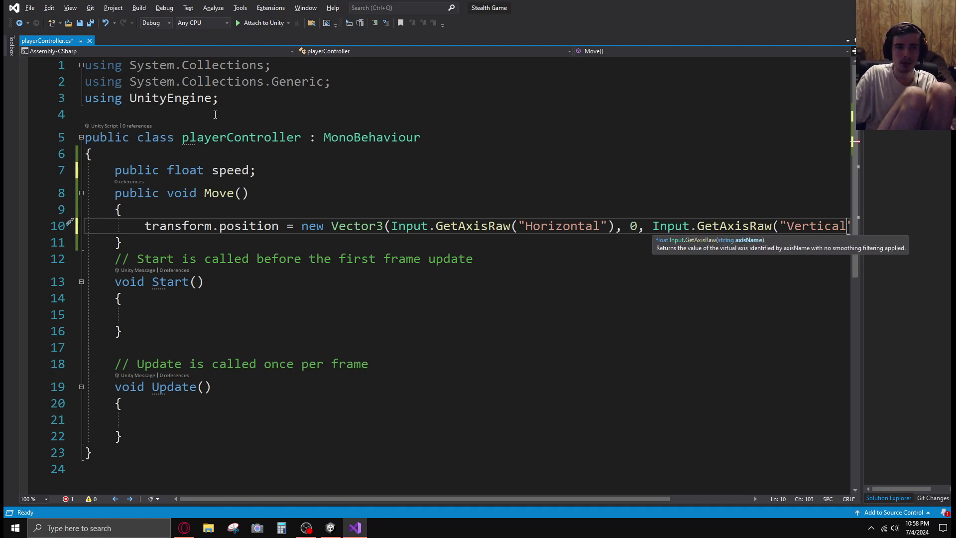
click(70, 8)
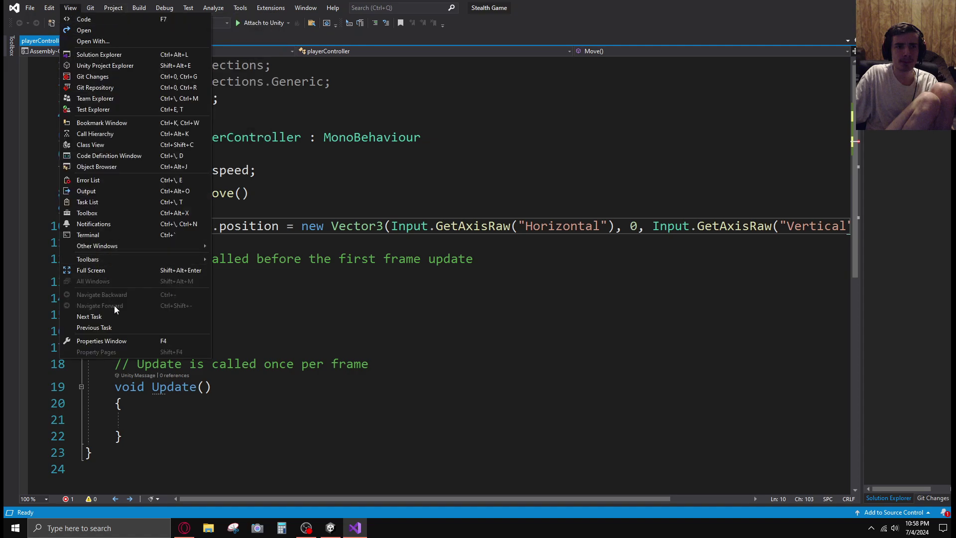
click(104, 340)
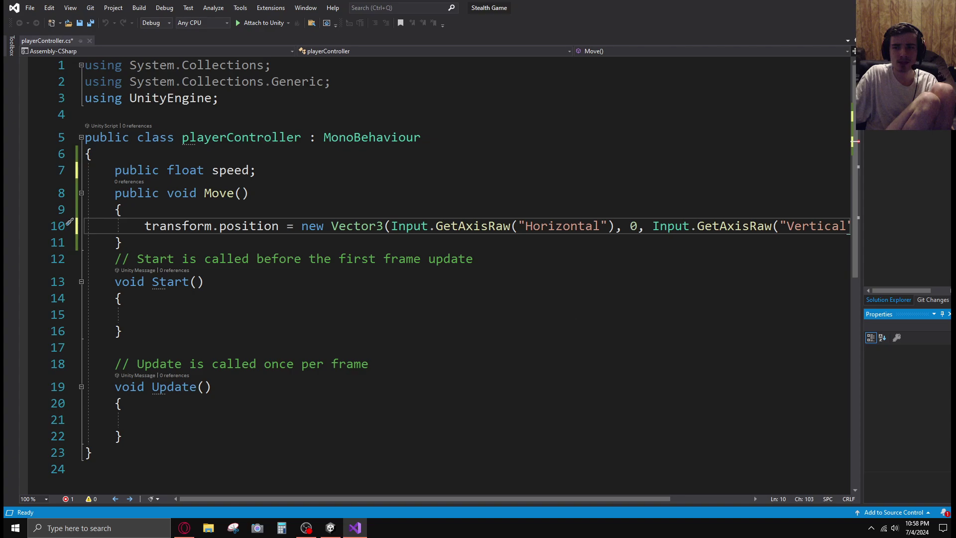
click(948, 313)
click(240, 7)
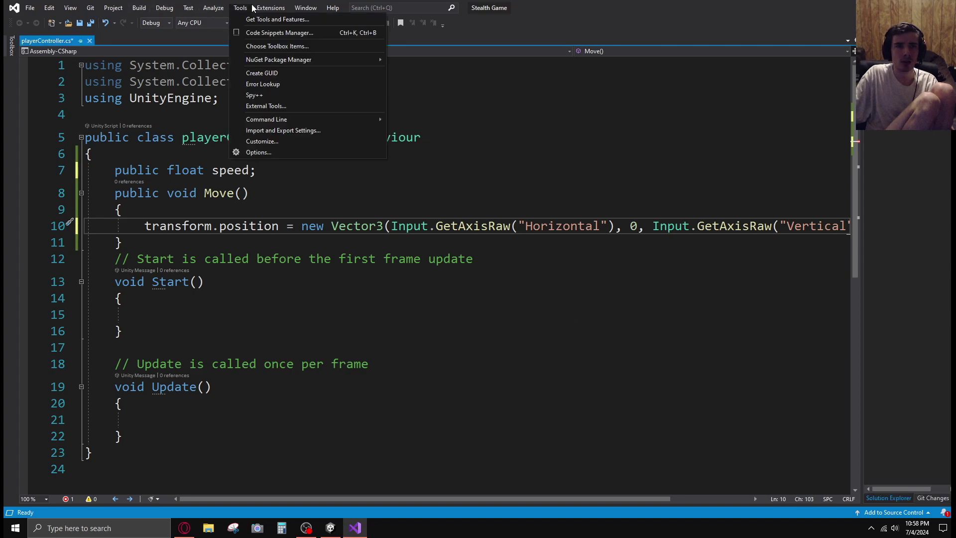
mouse_move(193, 10)
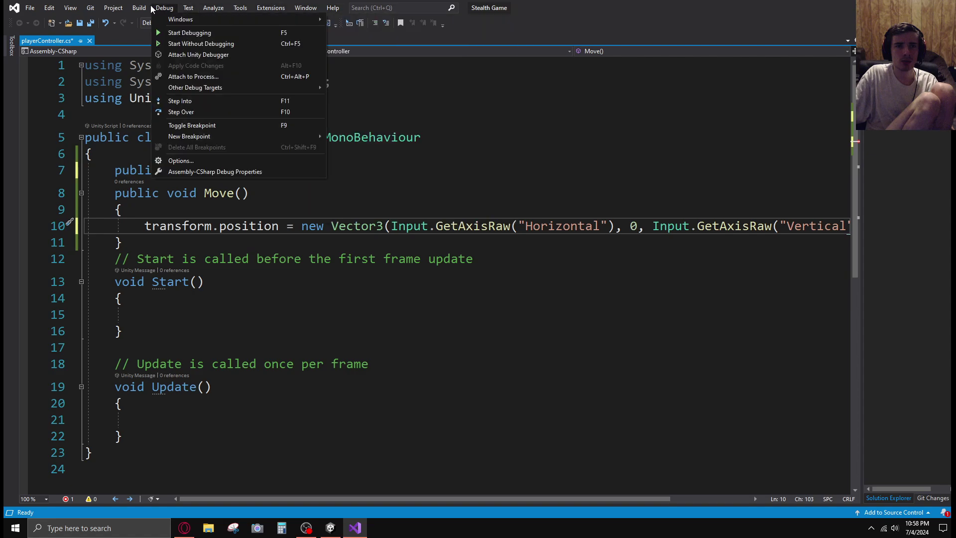
click(90, 7)
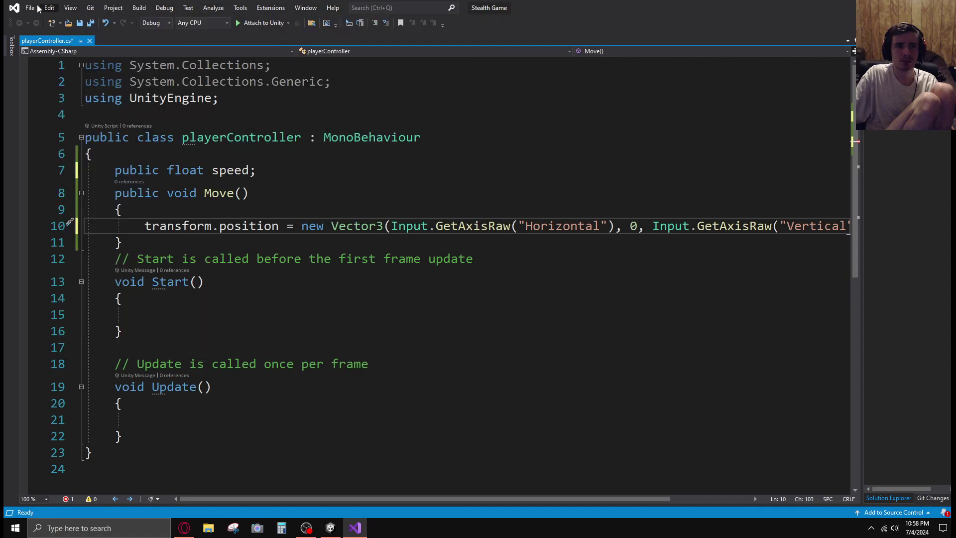
click(30, 7)
mouse_move(49, 8)
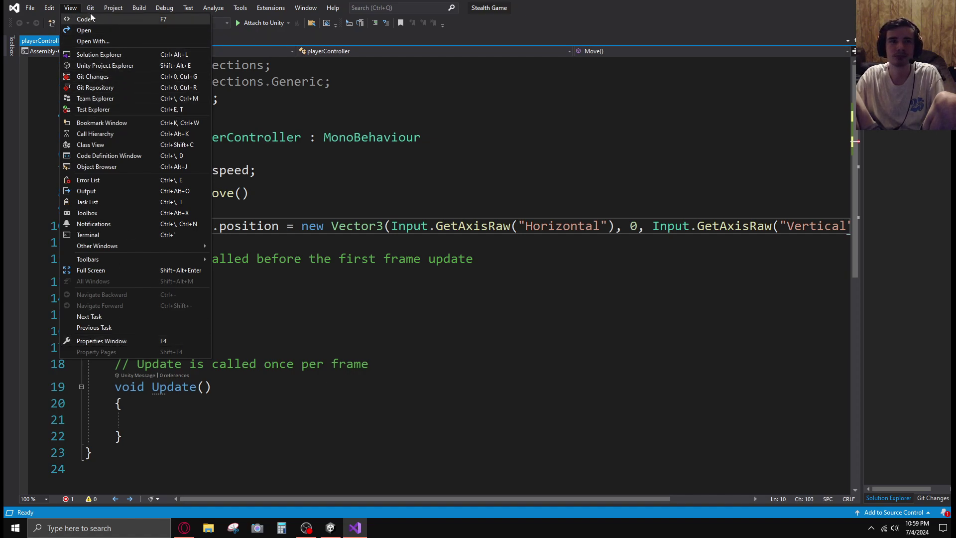
mouse_move(100, 11)
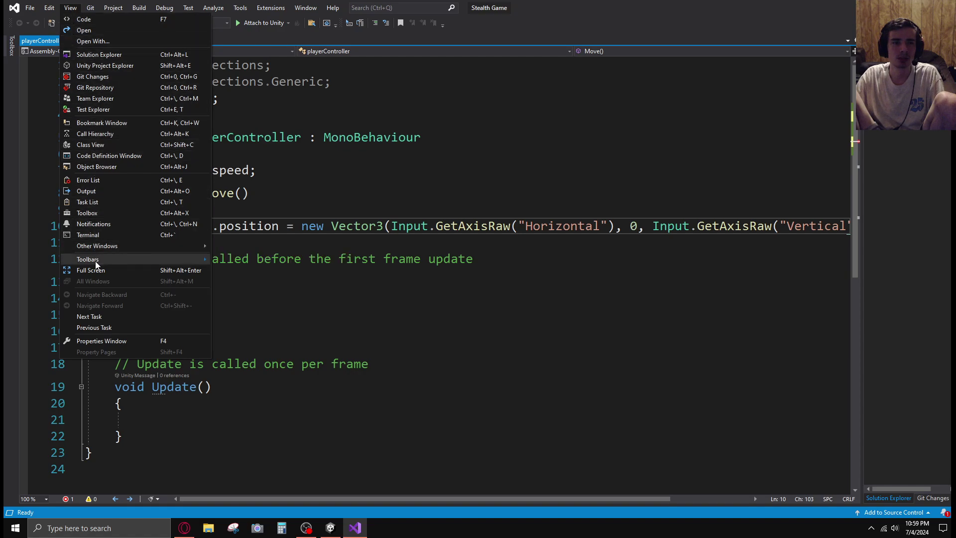
Step: Examine the Environment and Text Editor settings in the Options dialog without changing anything
mouse_move(241, 10)
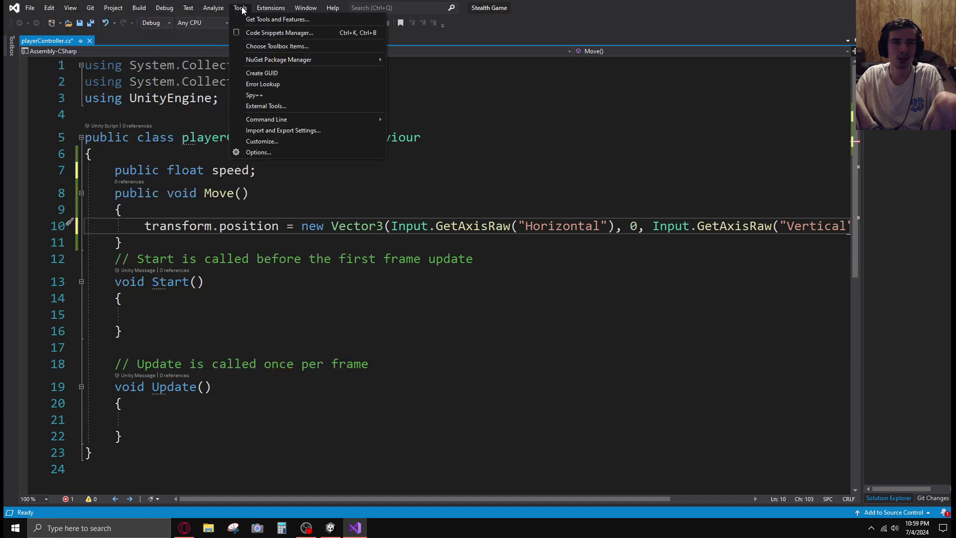
click(263, 153)
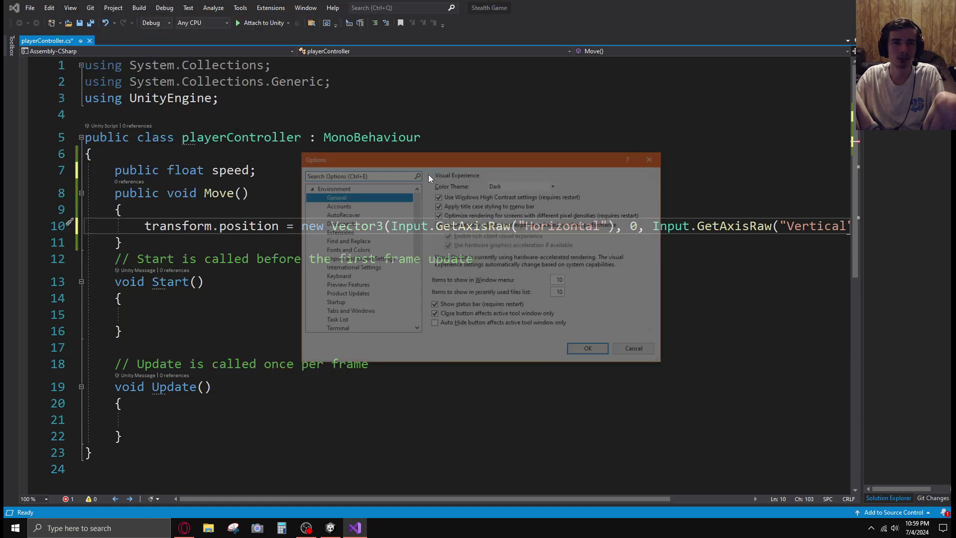
drag(479, 159, 463, 143)
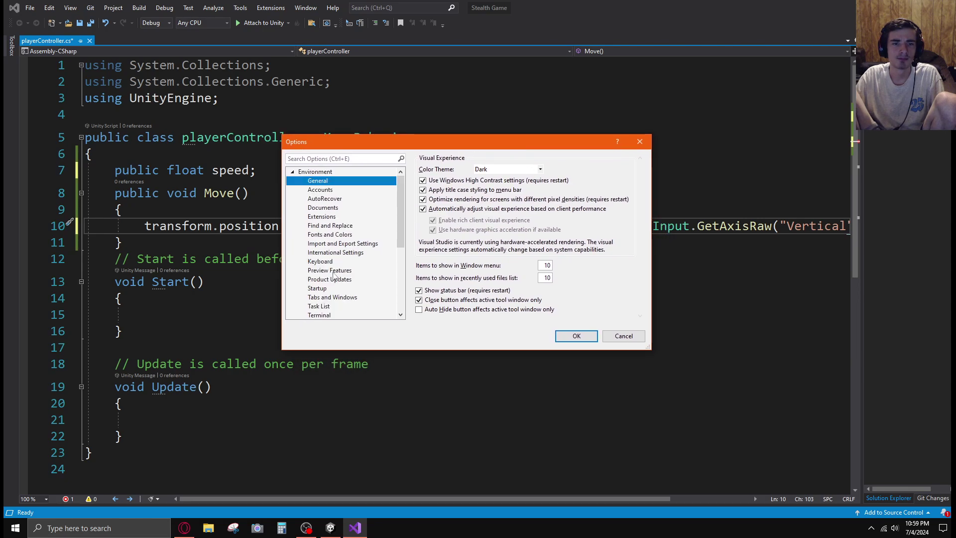
scroll(356, 251, down, 2)
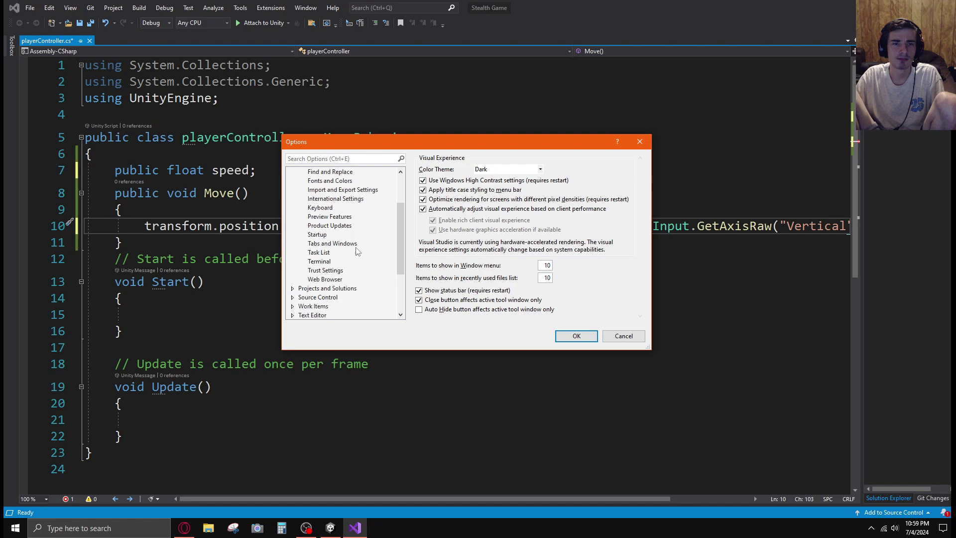
scroll(357, 250, down, 3)
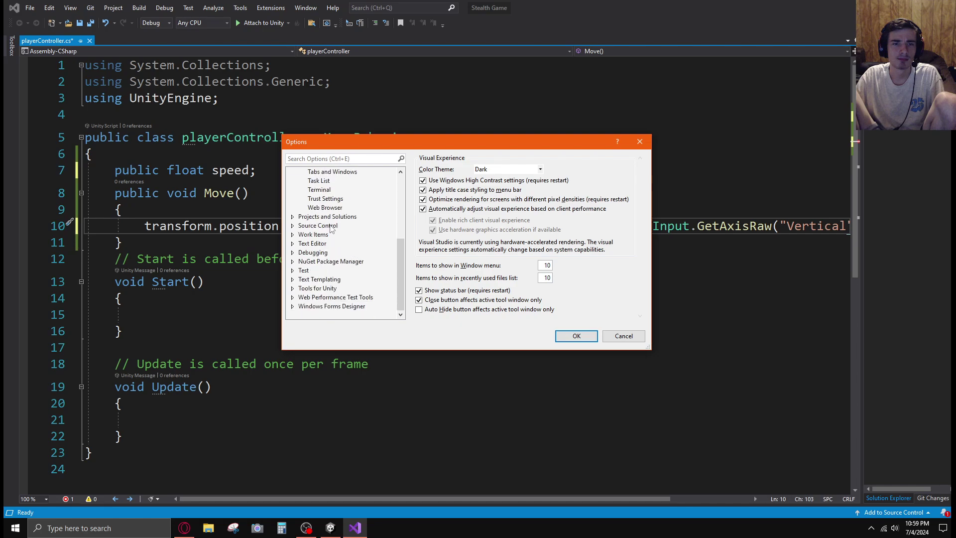
click(312, 245)
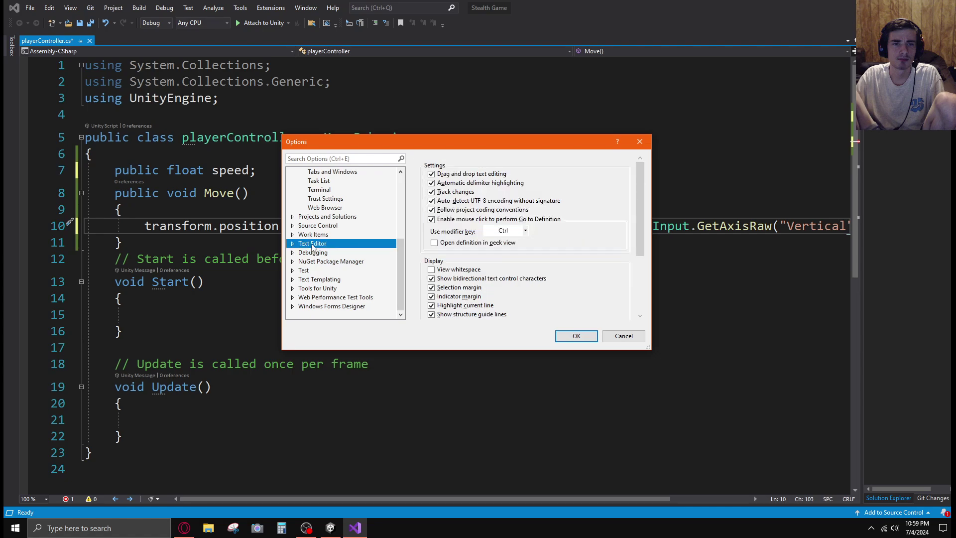
scroll(549, 222, down, 3)
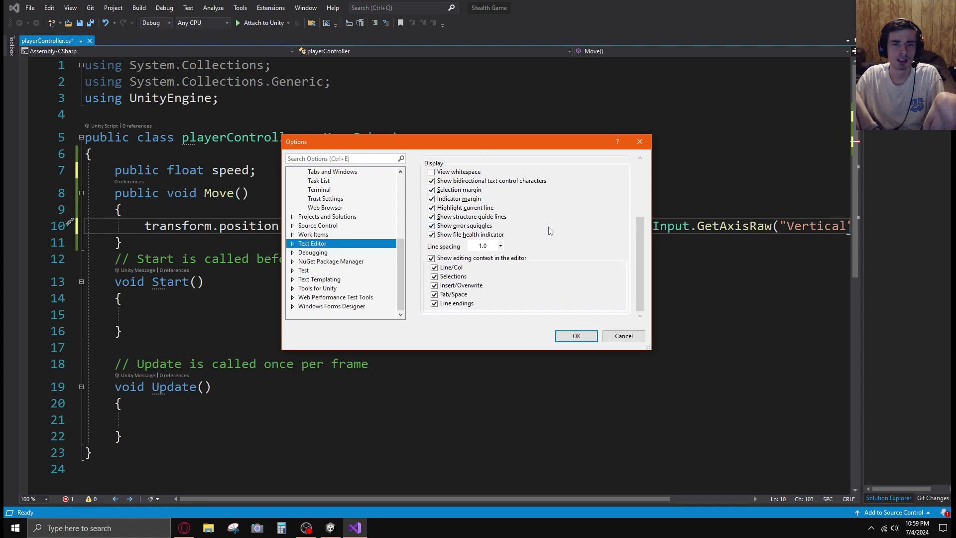
scroll(552, 283, up, 3)
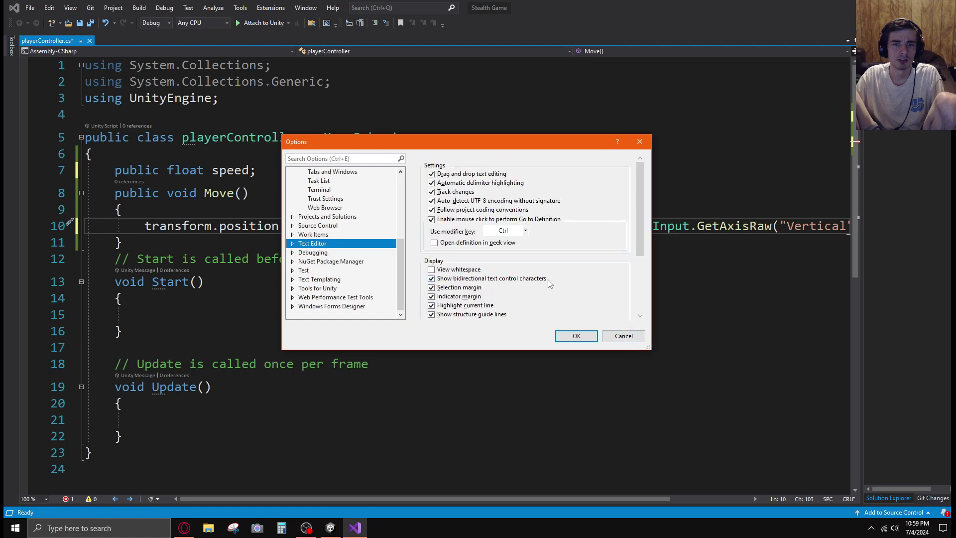
click(623, 336)
click(239, 7)
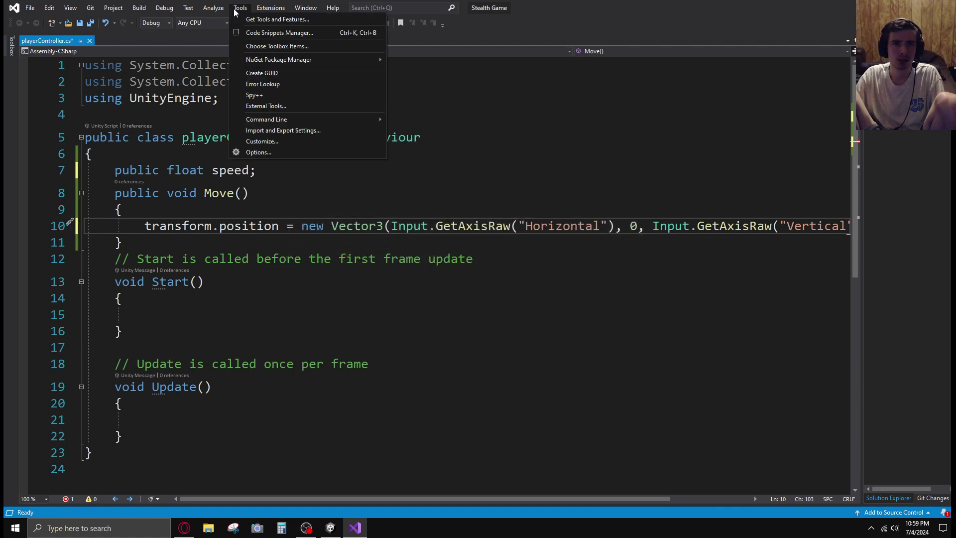
click(267, 144)
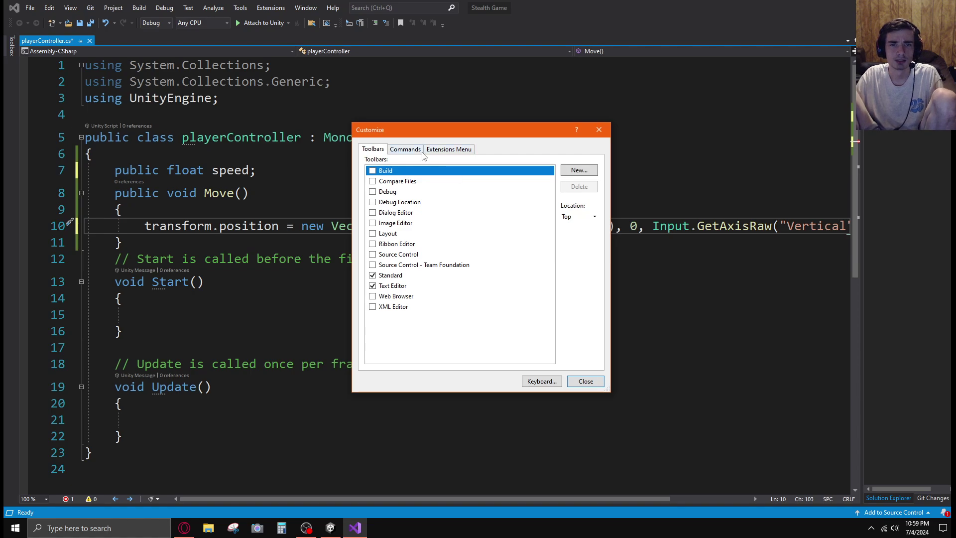
click(449, 148)
click(598, 130)
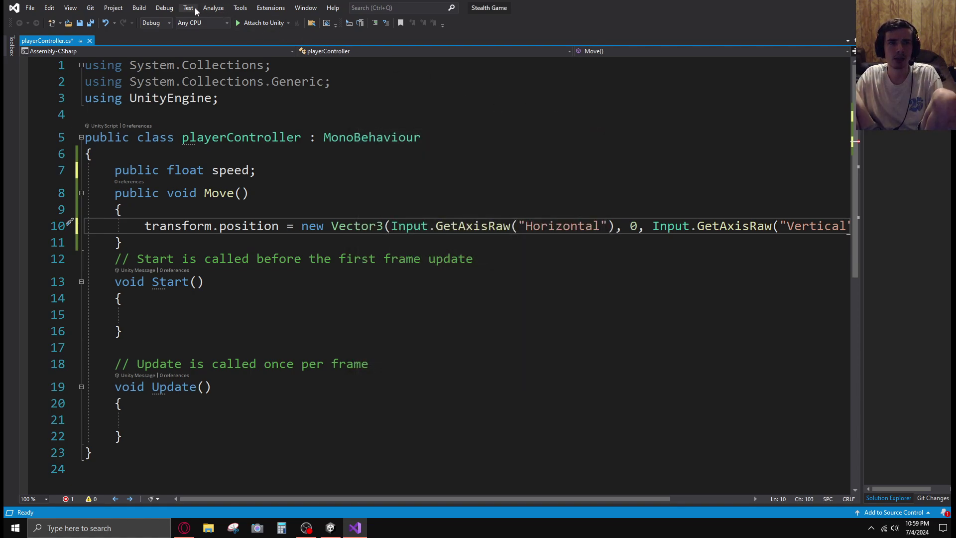
Step: Set the Text Editor font size to 18 in the Fonts and Colors page of the Environment options
click(240, 7)
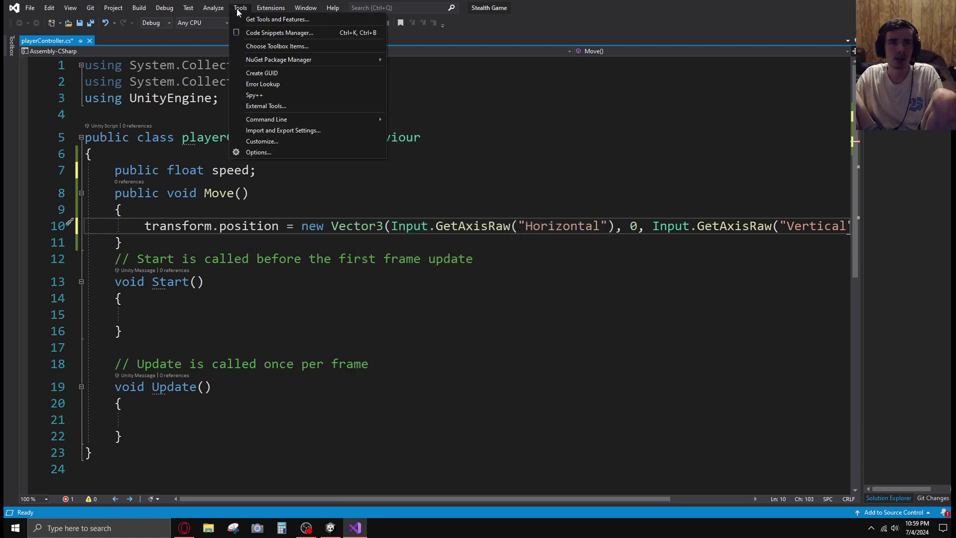
click(259, 152)
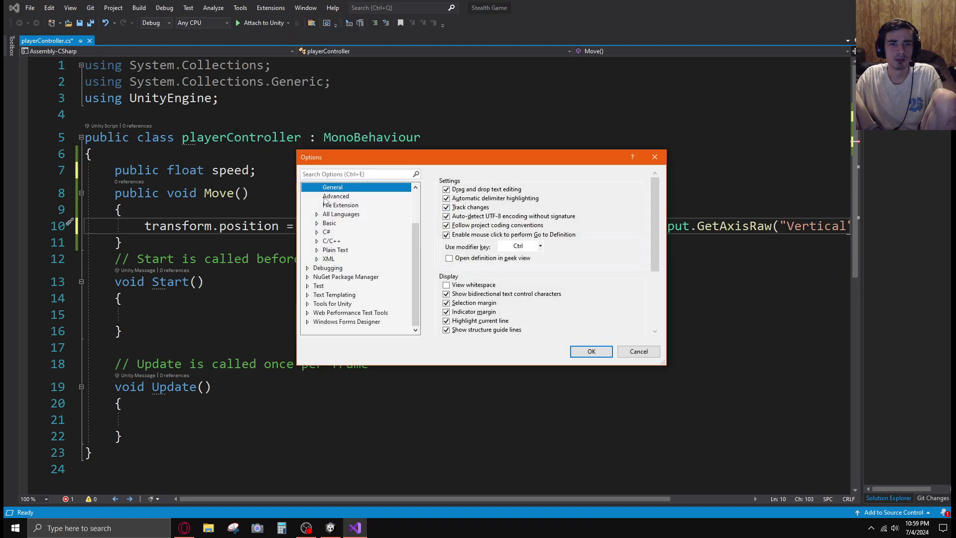
scroll(325, 200, up, 2)
click(307, 224)
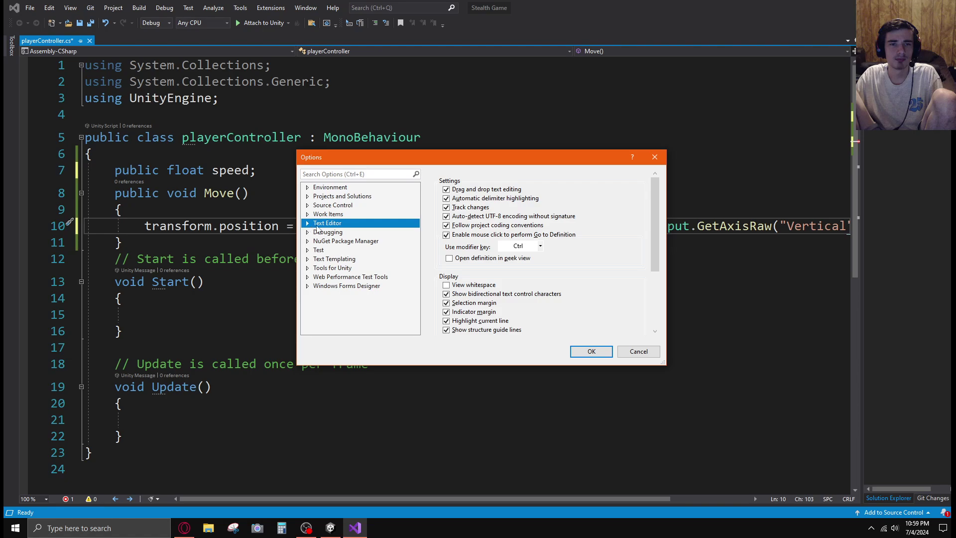
scroll(525, 225, down, 1)
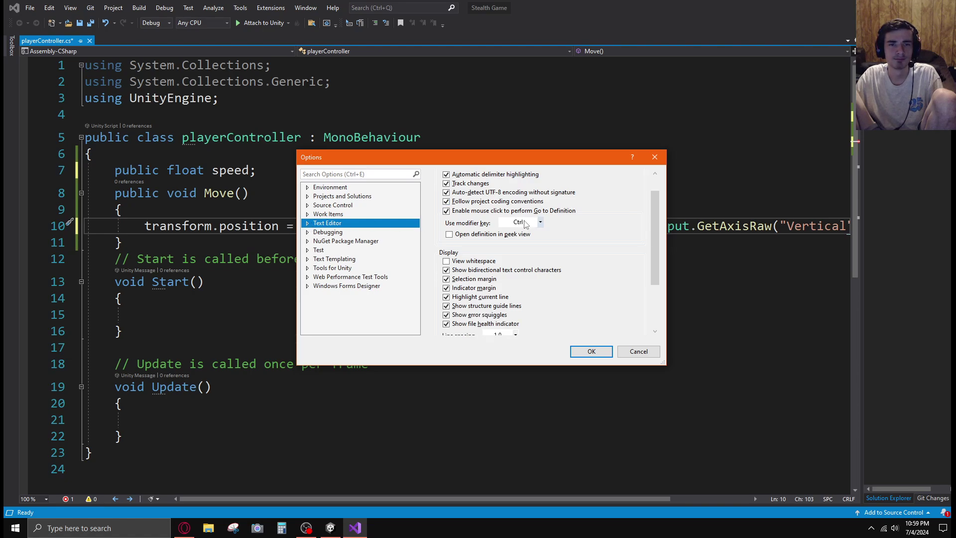
scroll(525, 225, up, 1)
click(340, 189)
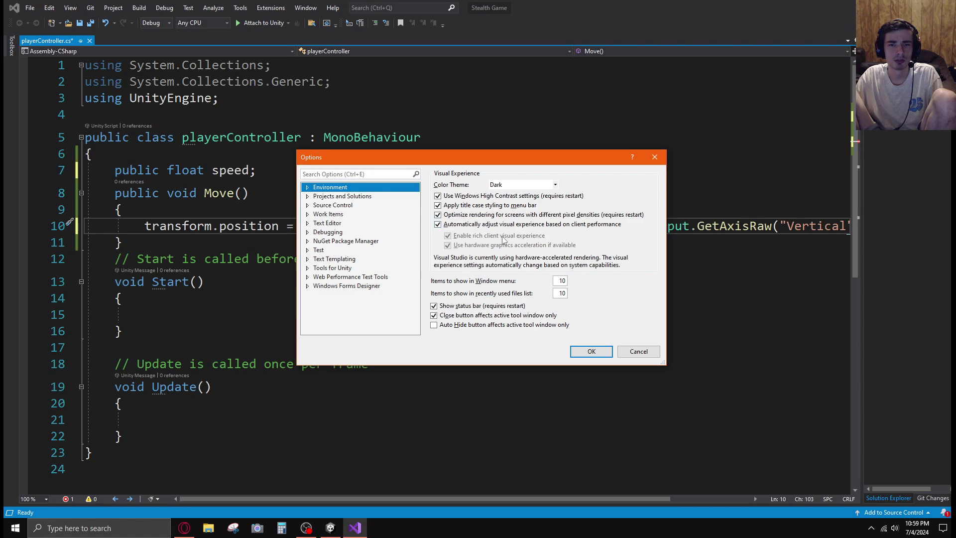
click(308, 187)
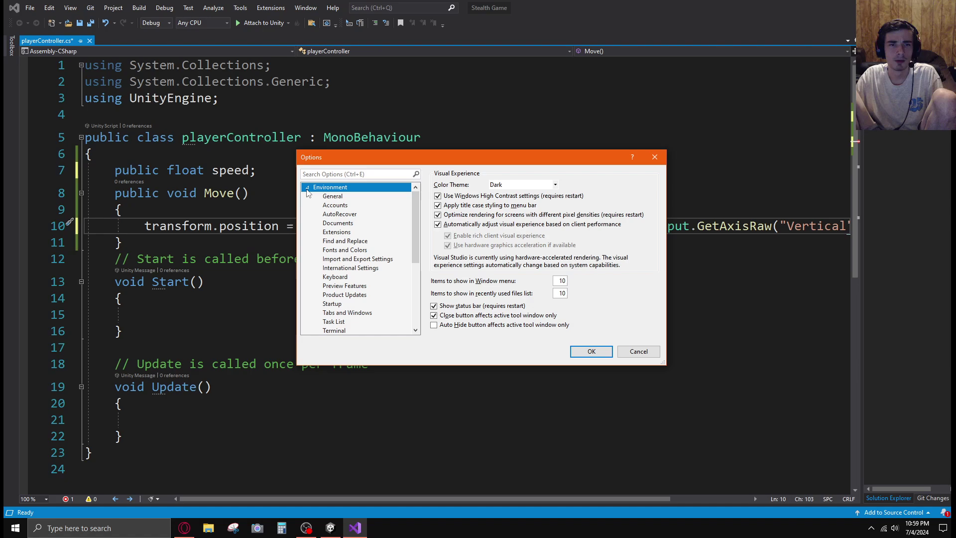
click(337, 198)
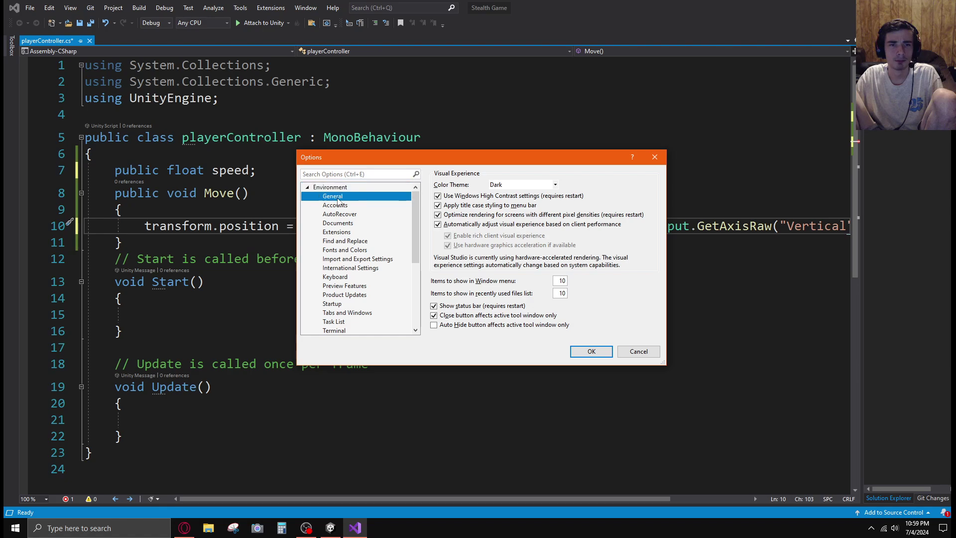
click(355, 250)
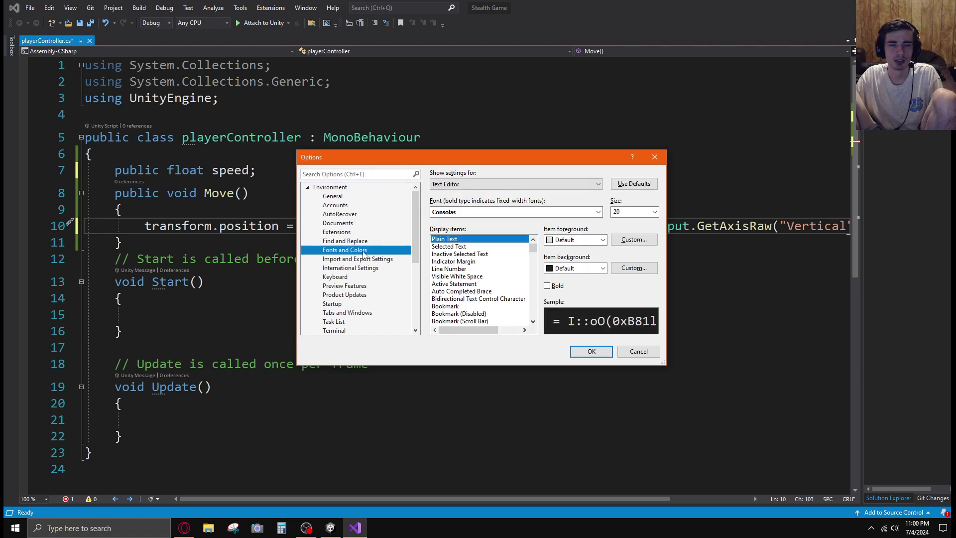
click(654, 212)
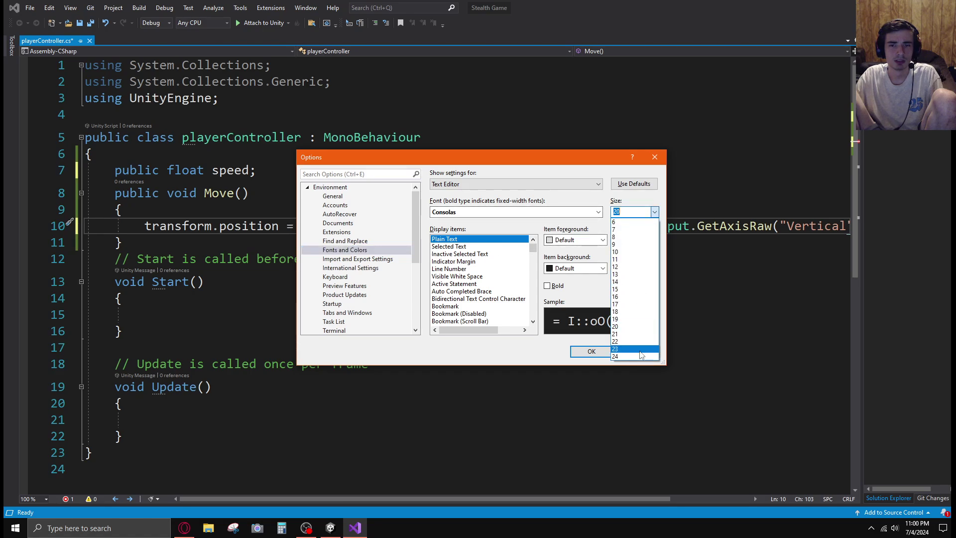
click(624, 313)
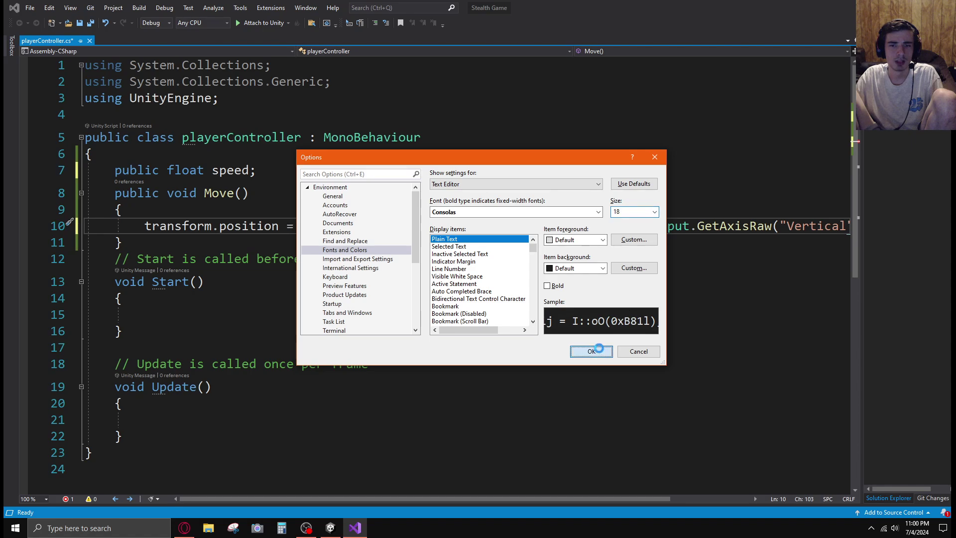
click(599, 351)
Step: Close the GetAxisRaw and Vector3 parentheses and end the transform.position assignment with a semicolon
text());)
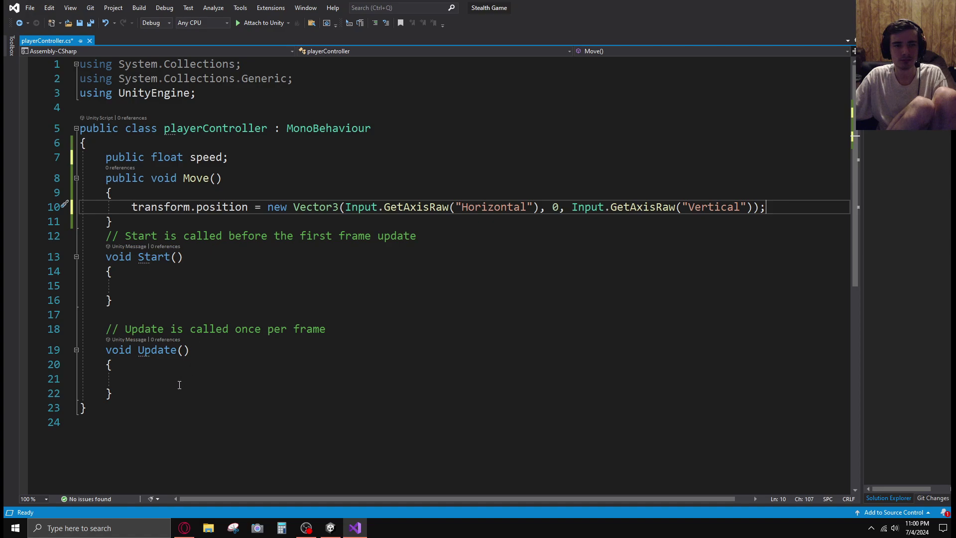
click(204, 376)
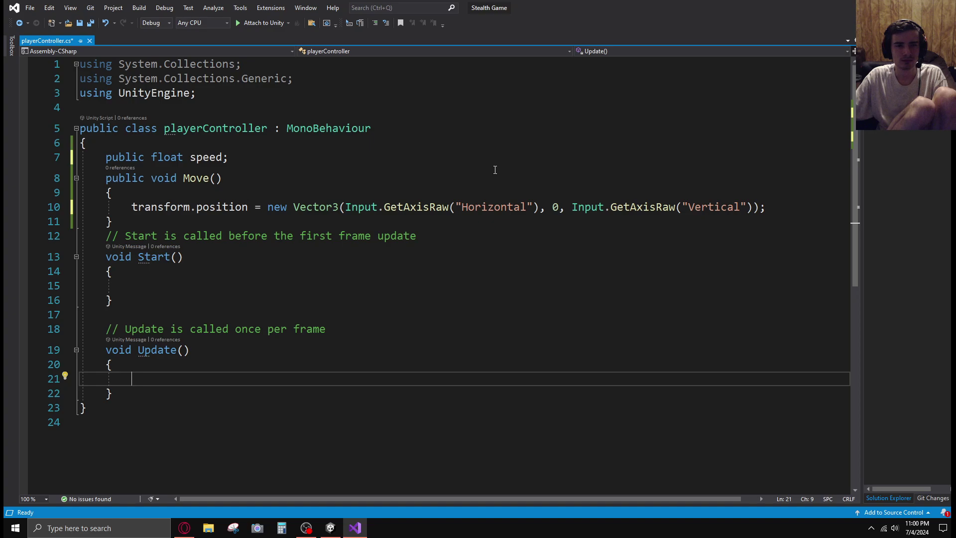
Step: Add a float parameter named speed to the Move method's signature
click(217, 179)
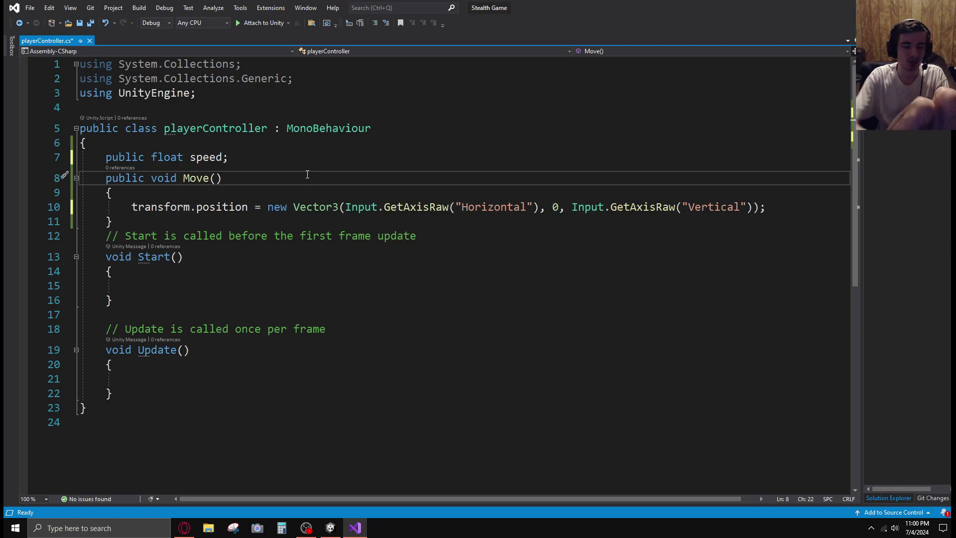
text(float )
text(speed)
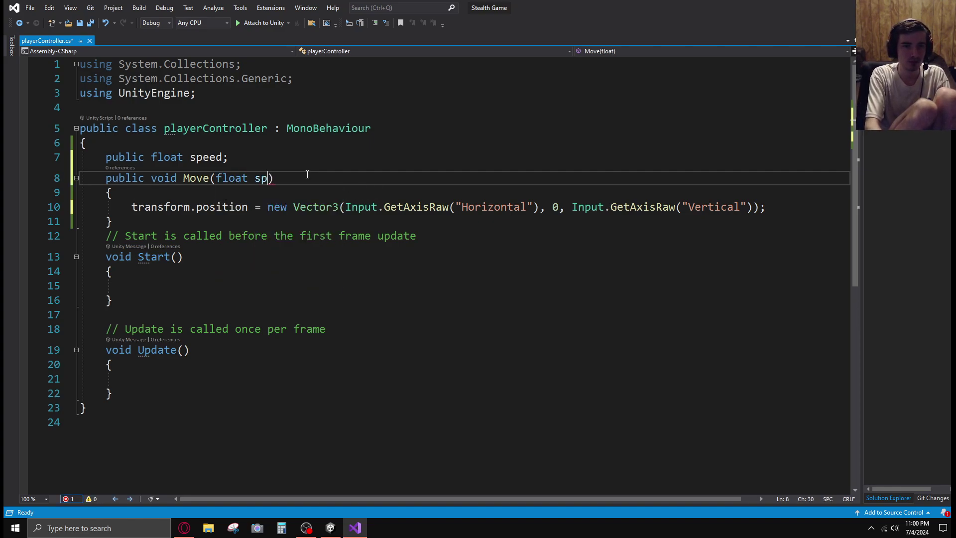
text())
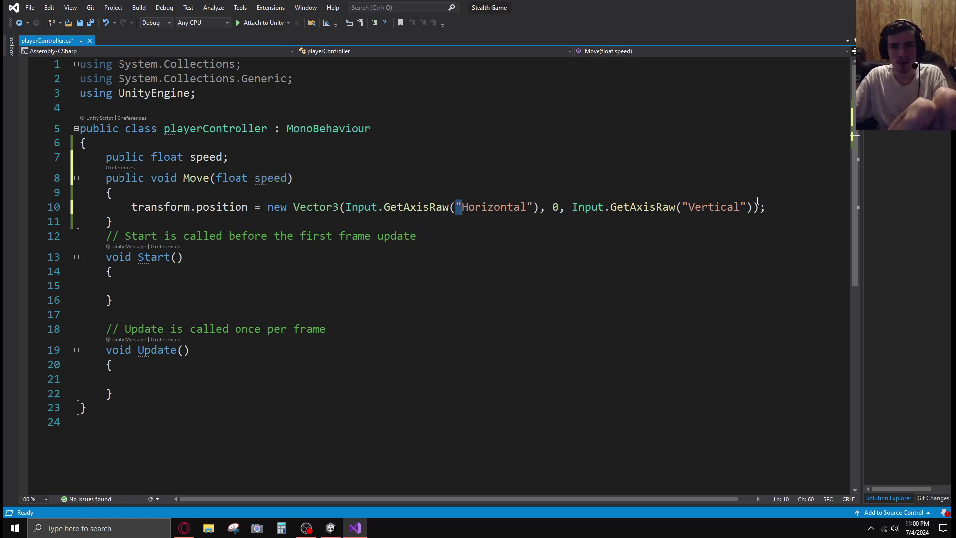
Step: Multiply the new Vector3 in the transform.position assignment by a parenthesised factor of speed times Time
click(797, 203)
key(Left)
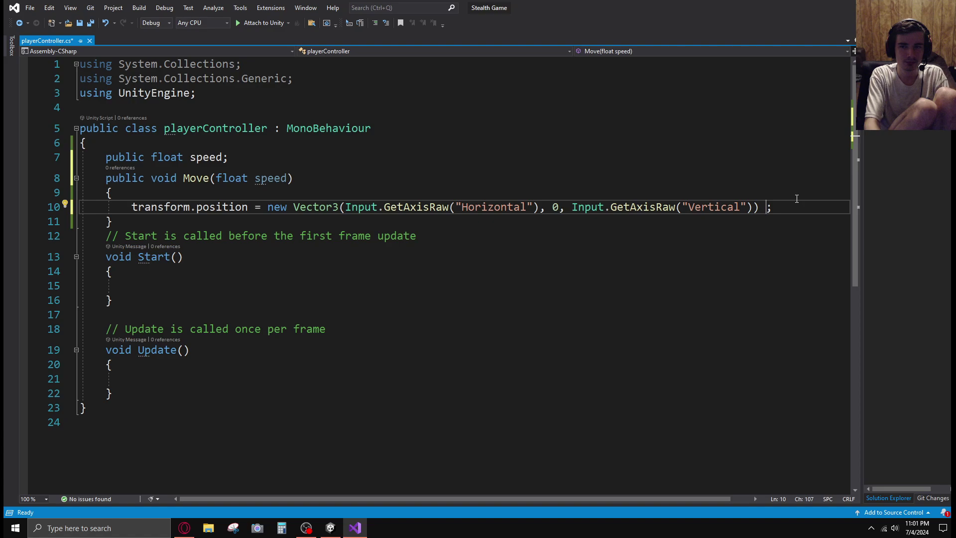
text(*)
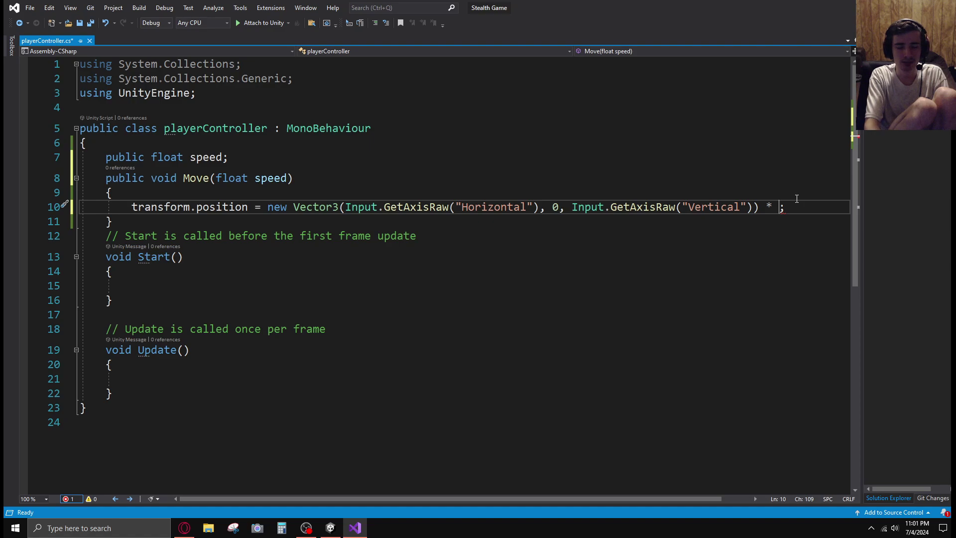
text(sp)
key(BackSpace)
key(BackSpace)
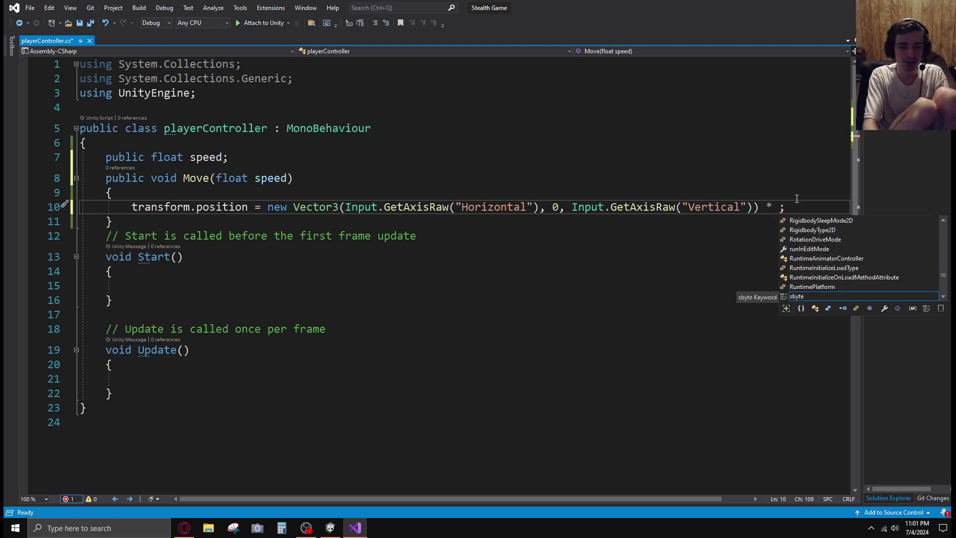
text((sp))
key(Left)
text(sp)
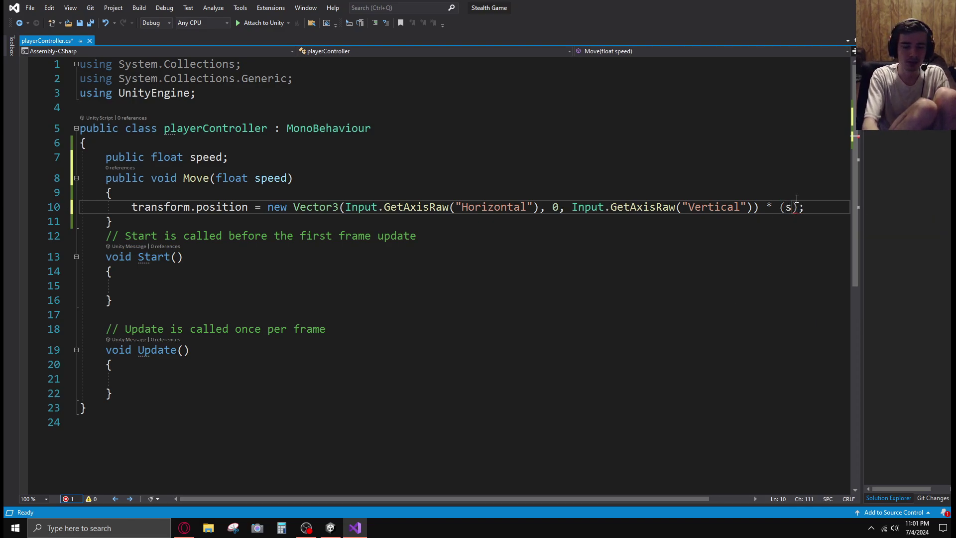
text(eed )
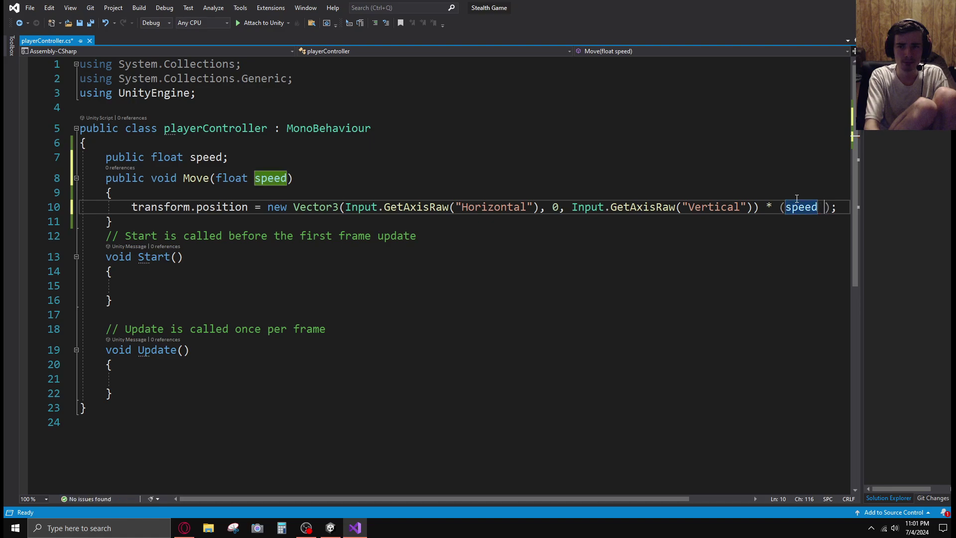
text(*Time)
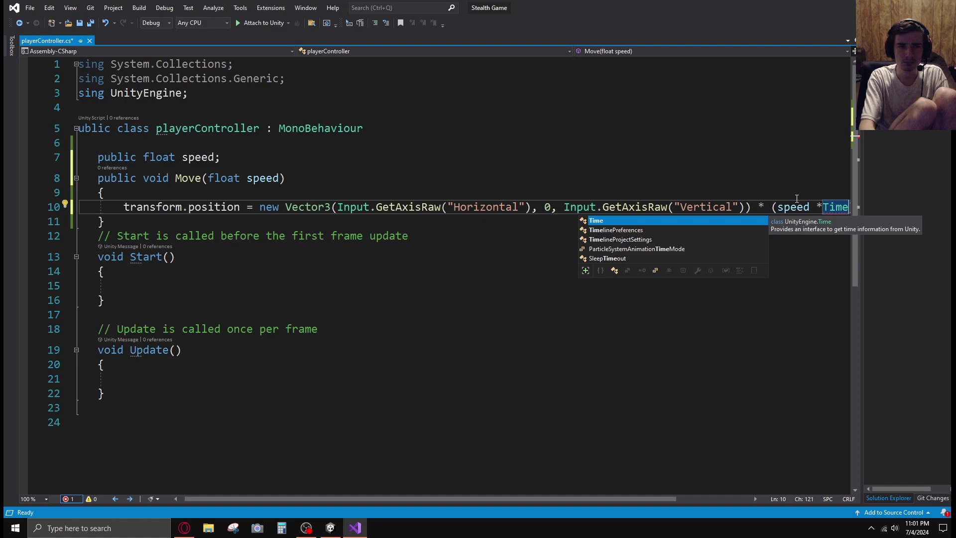
Step: Move the multiplication factor onto its own line, complete it as Time.deltaTime, and save the script
click(759, 205)
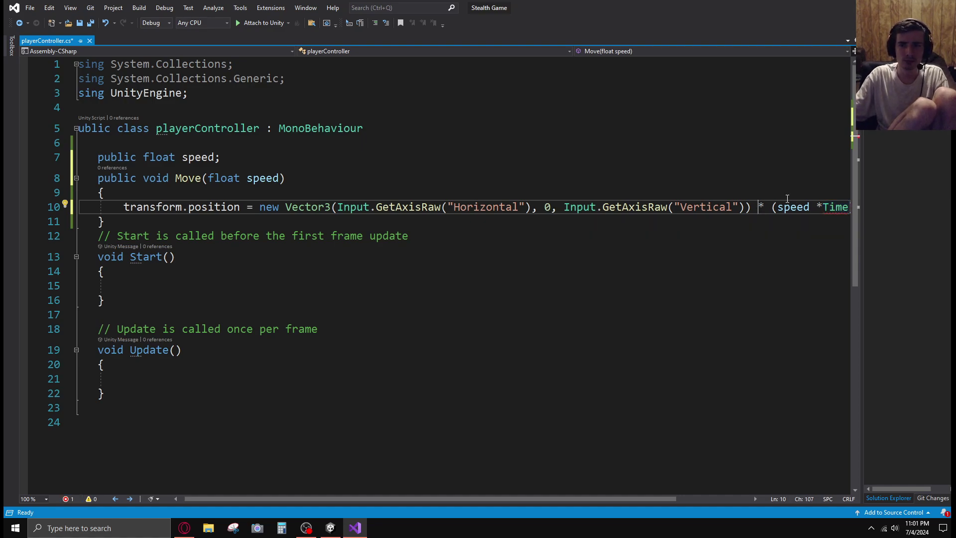
key(Return)
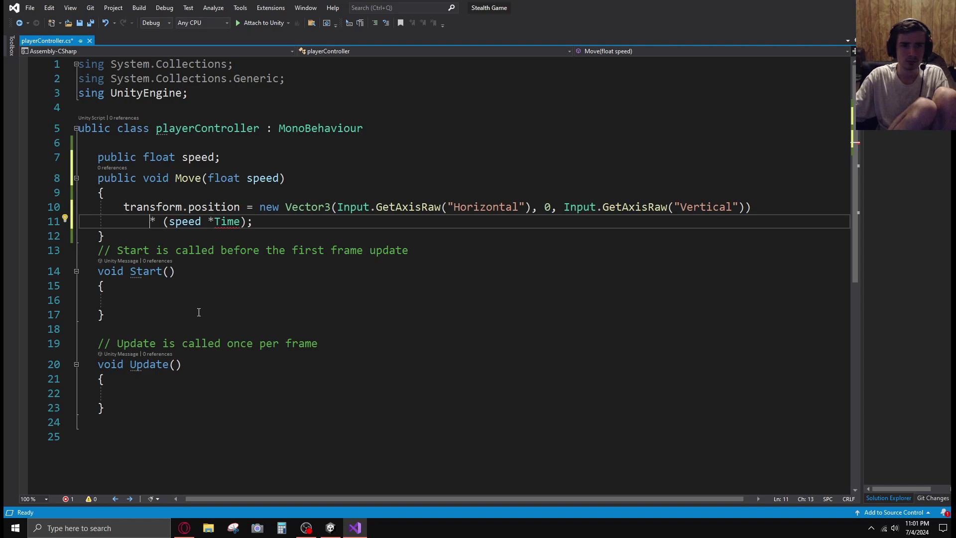
click(241, 222)
text(.de)
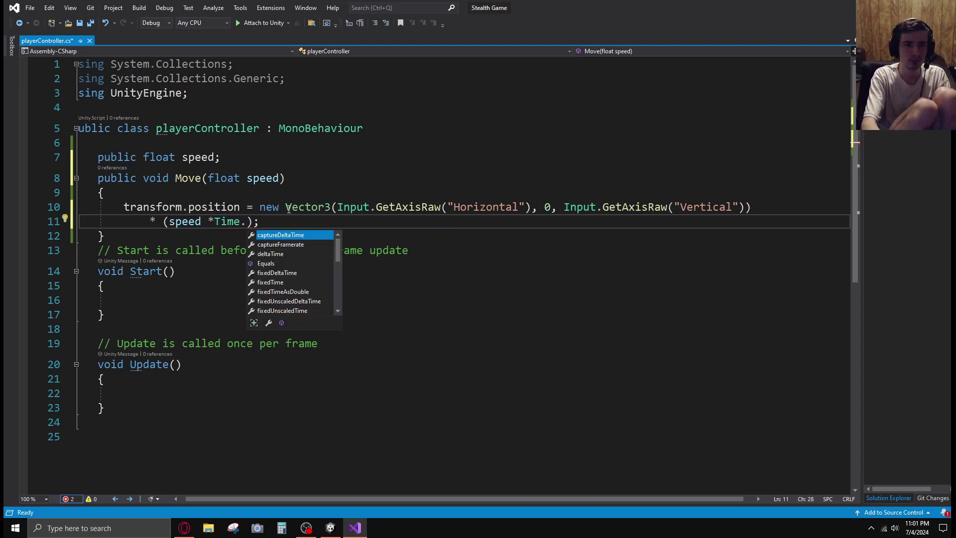
key(Tab)
key(Right)
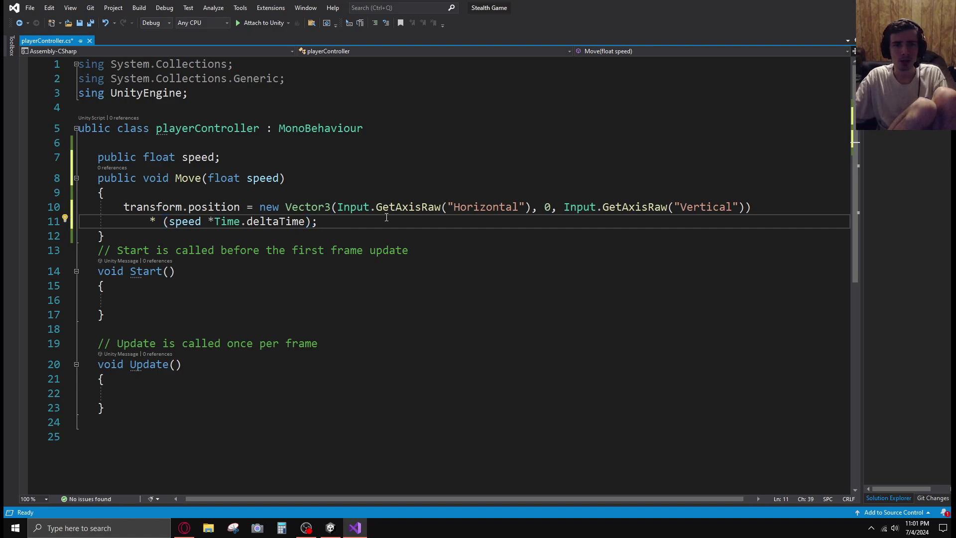
key(ctrl+s)
Step: Try initialising the public speed field to 5 in its declaration
click(303, 397)
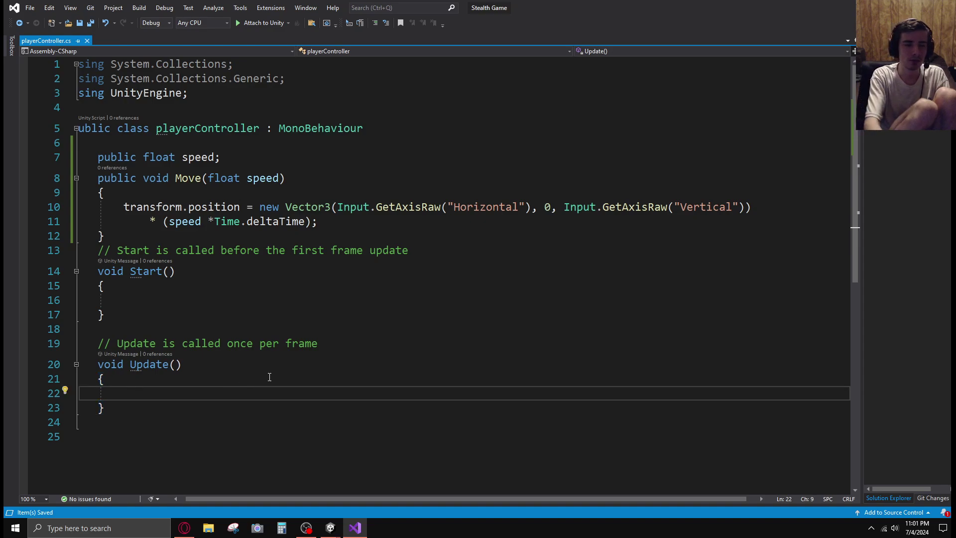
click(217, 158)
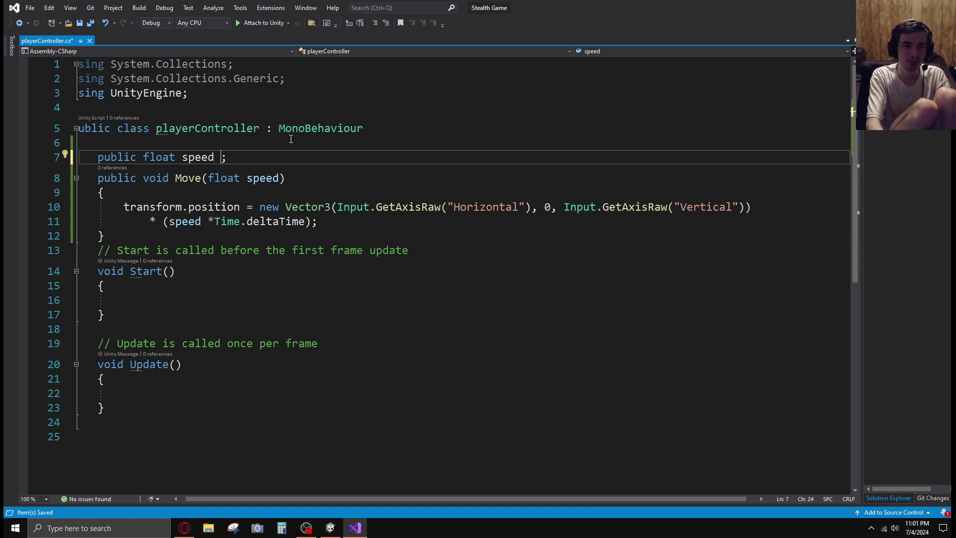
text(=)
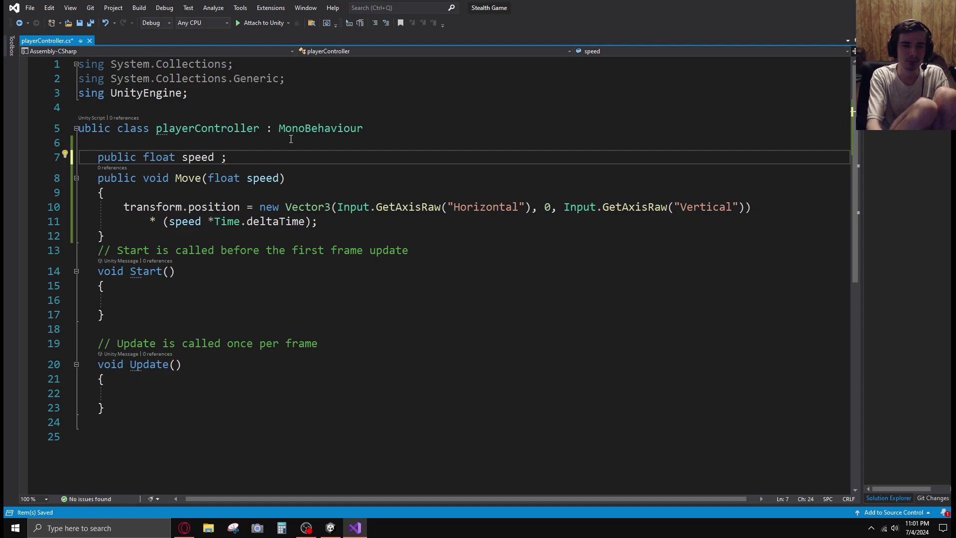
text( 5)
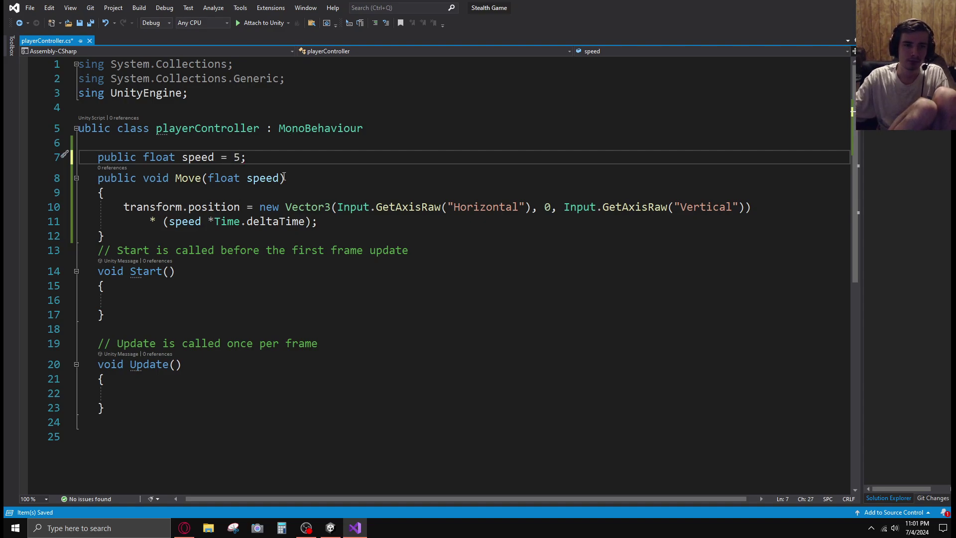
Step: Add a call to Move with empty parentheses inside the Update method
click(178, 389)
text(Move)
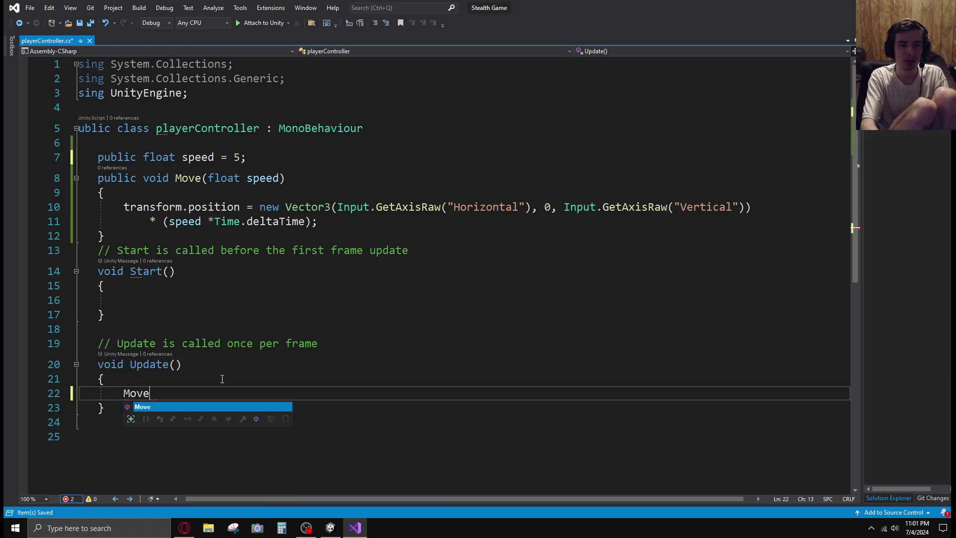
key(Escape)
text(()
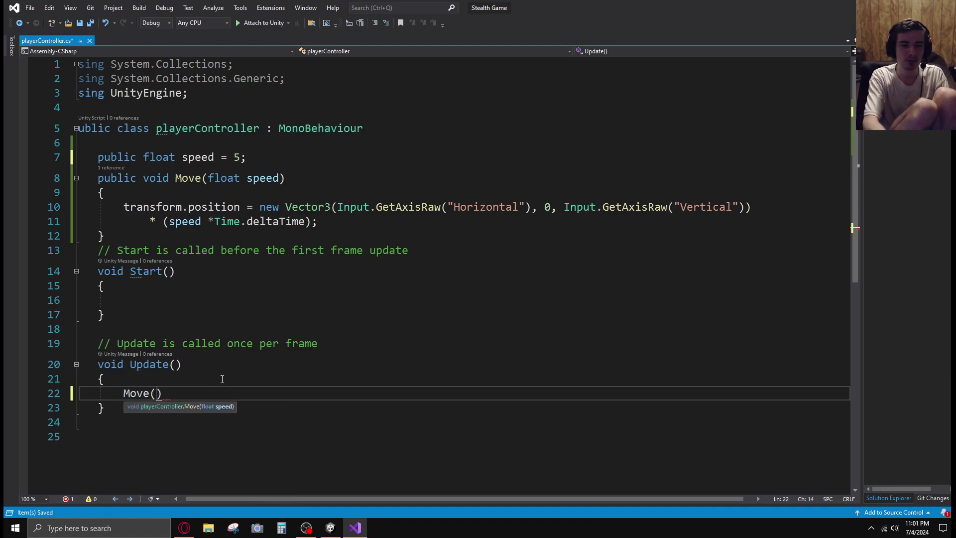
key(Escape)
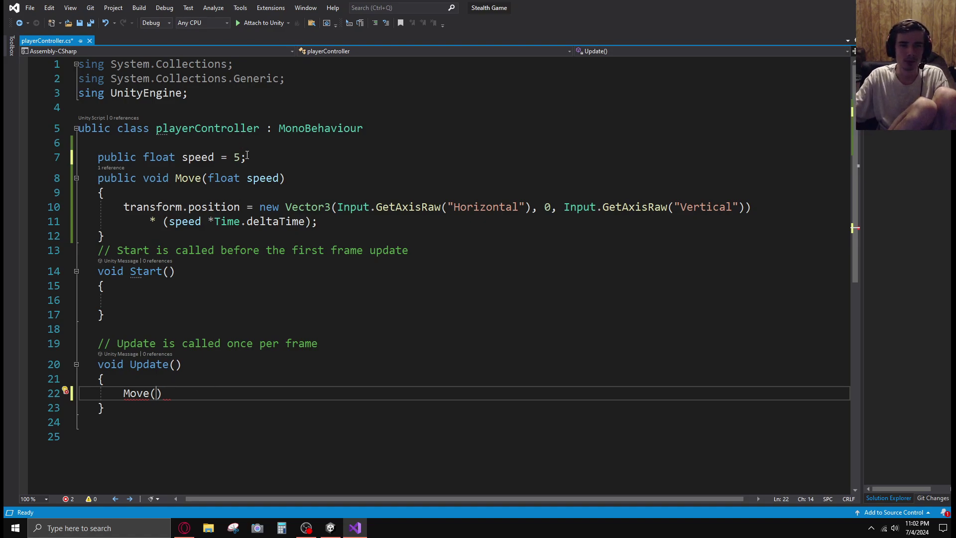
Step: Remove the initial value from the speed field and pass 5 to the Move call in Update instead
drag(241, 158, 215, 157)
key(BackSpace)
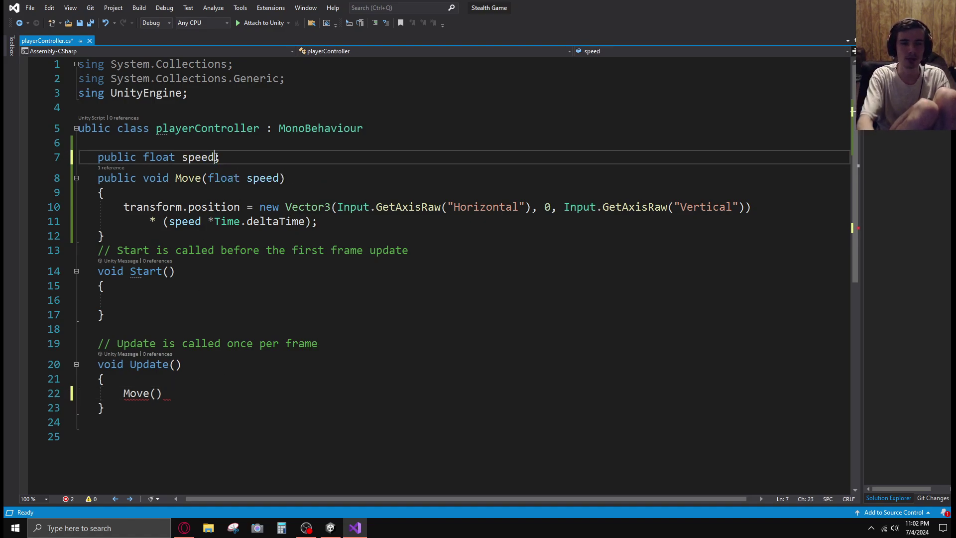
click(155, 390)
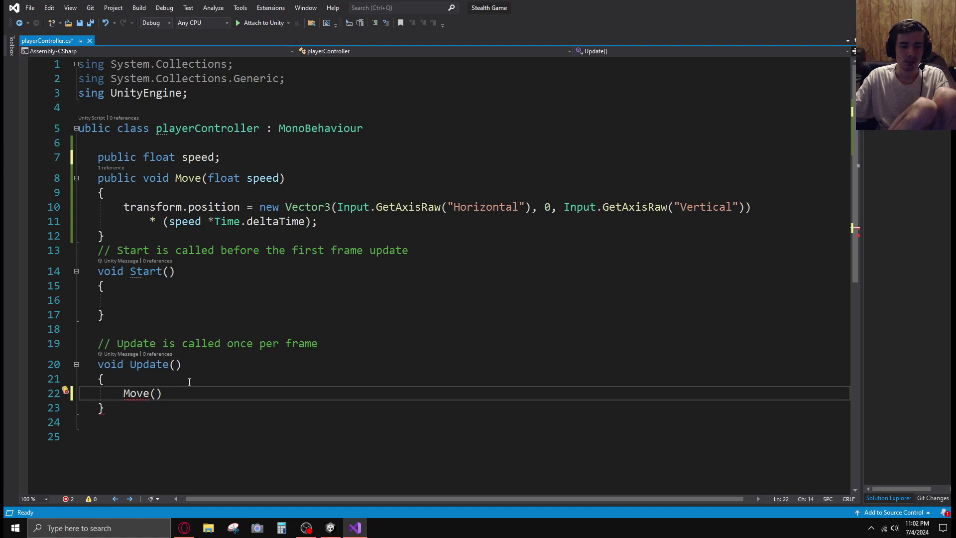
text(5)
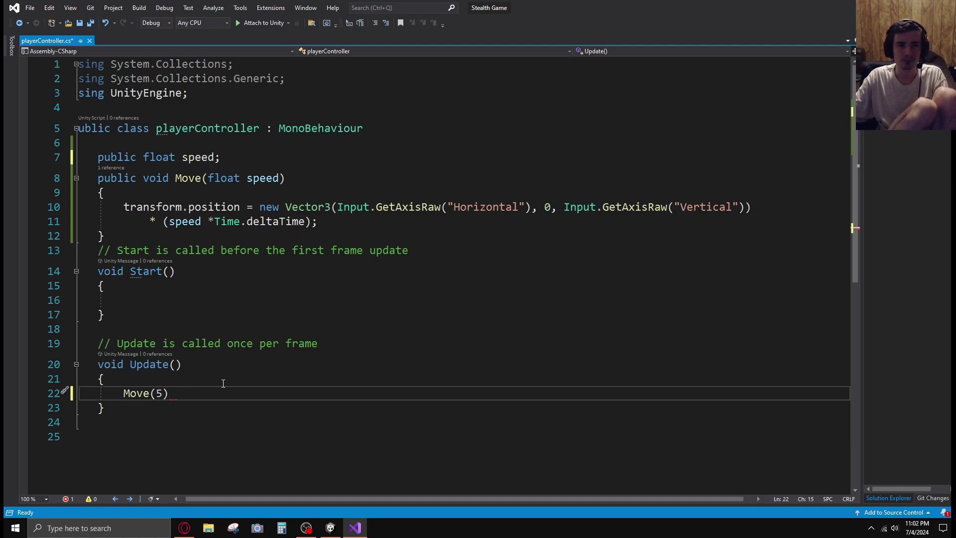
Step: Pass speed as the argument of the Move call in Update and end the statement with a semicolon
drag(169, 393, 155, 393)
text(sp)
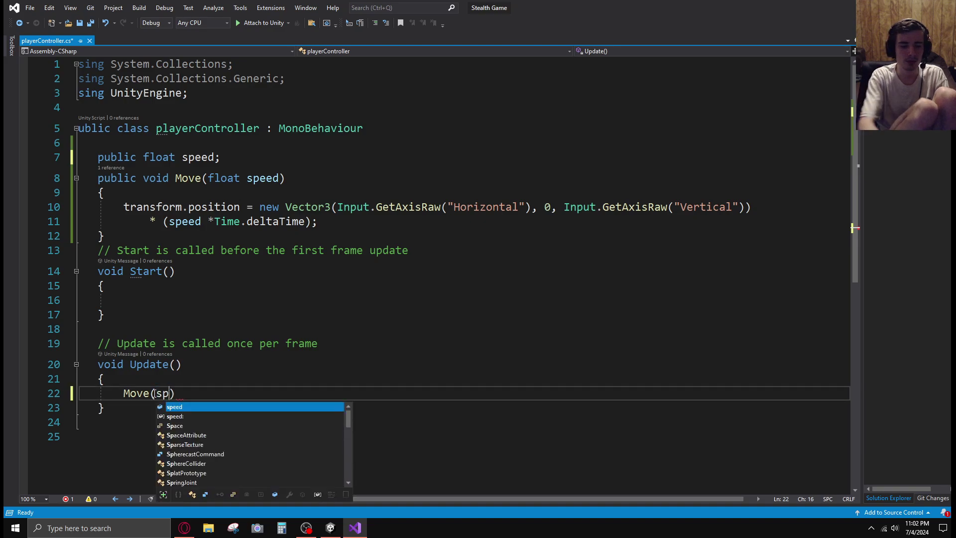
text(eed))
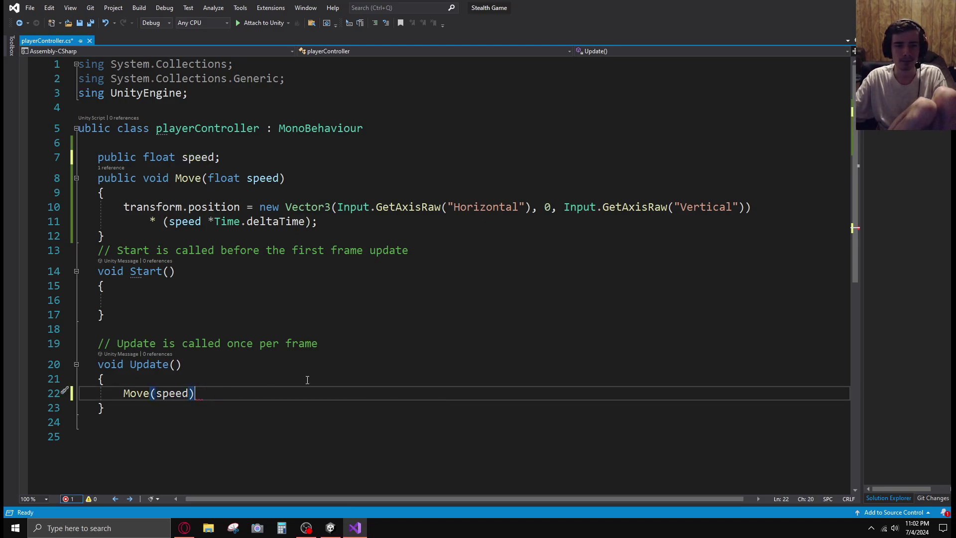
text(;)
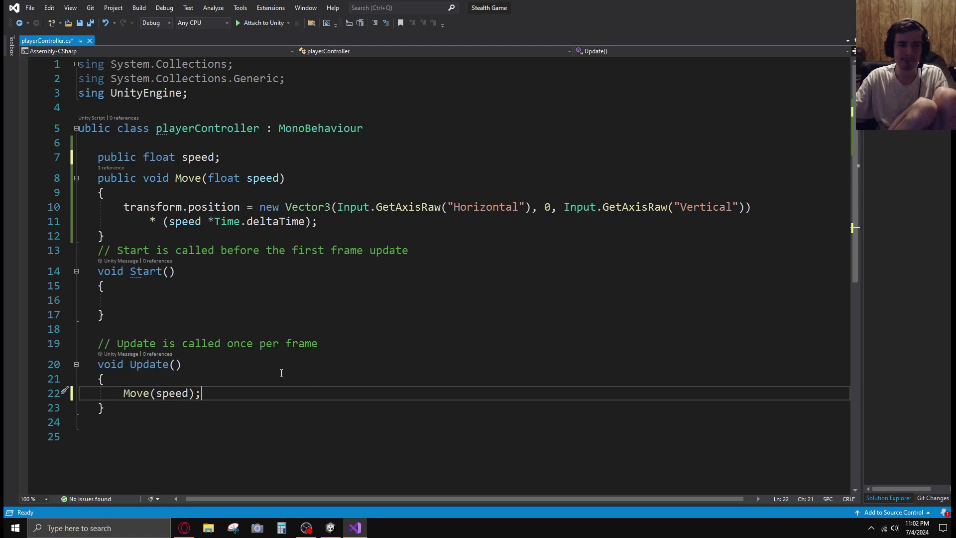
Step: Initialise the public speed field to 5 in its declaration and save the script
click(260, 150)
key(Left)
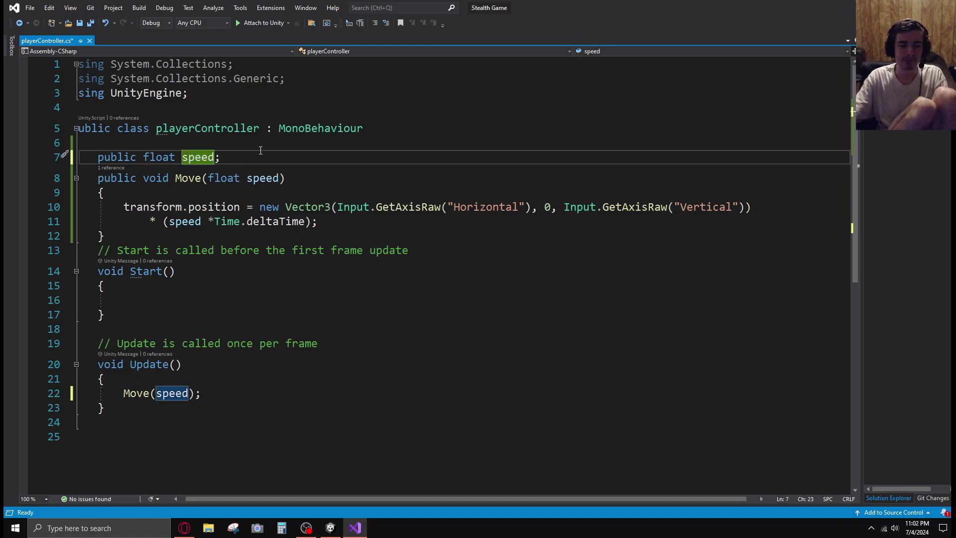
text(=5)
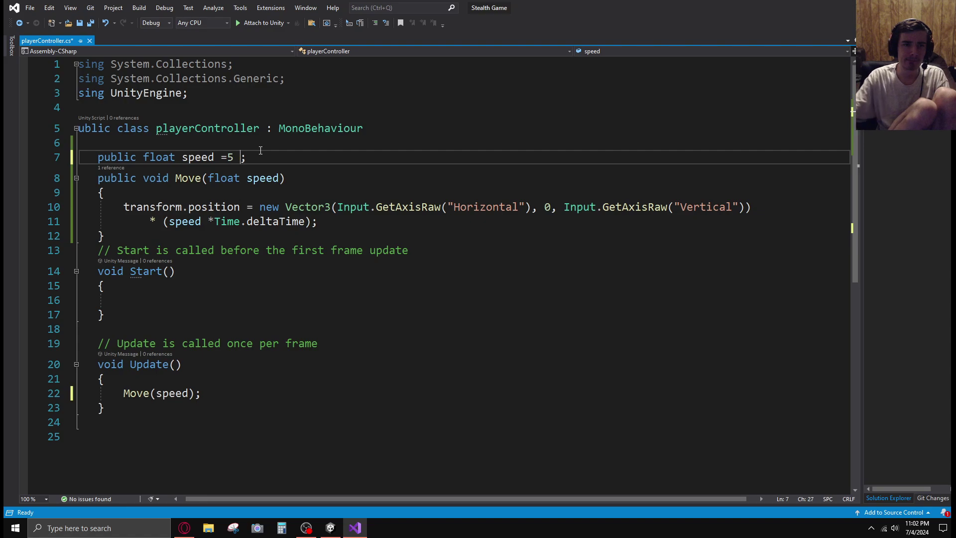
key(BackSpace)
key(BackSpace)
text(5)
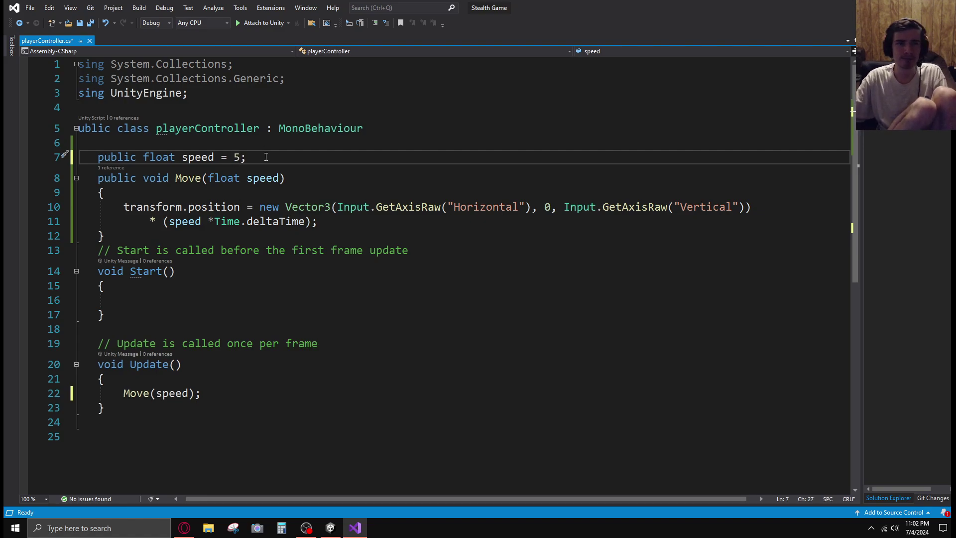
key(ctrl+s)
Step: Switch to Unity, run the scene in Play mode to test the cube's movement, and stop it
key(alt+Tab)
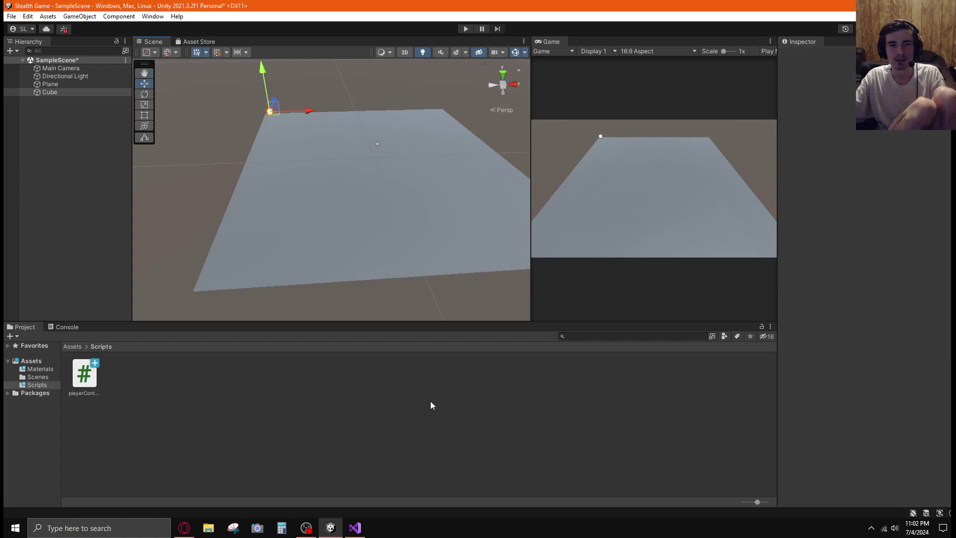
click(431, 408)
click(465, 29)
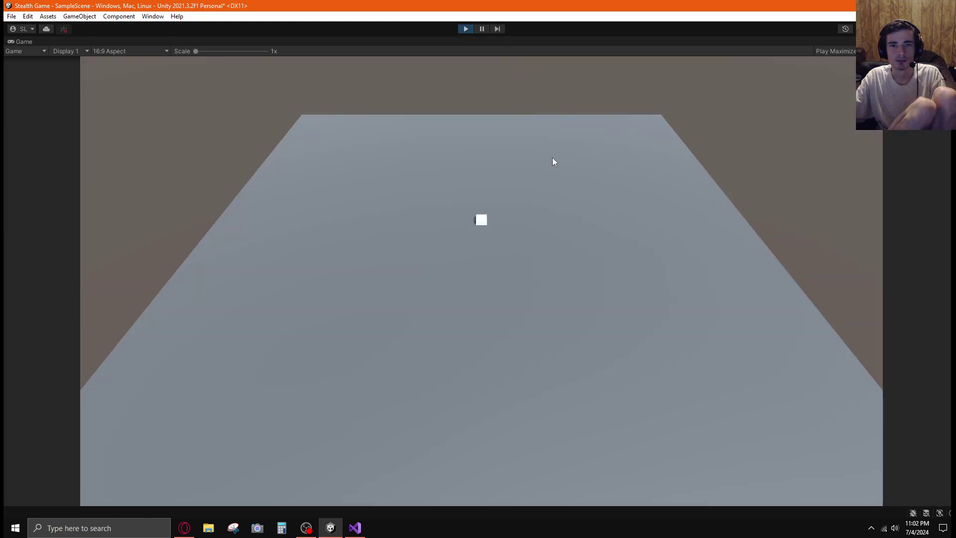
click(465, 29)
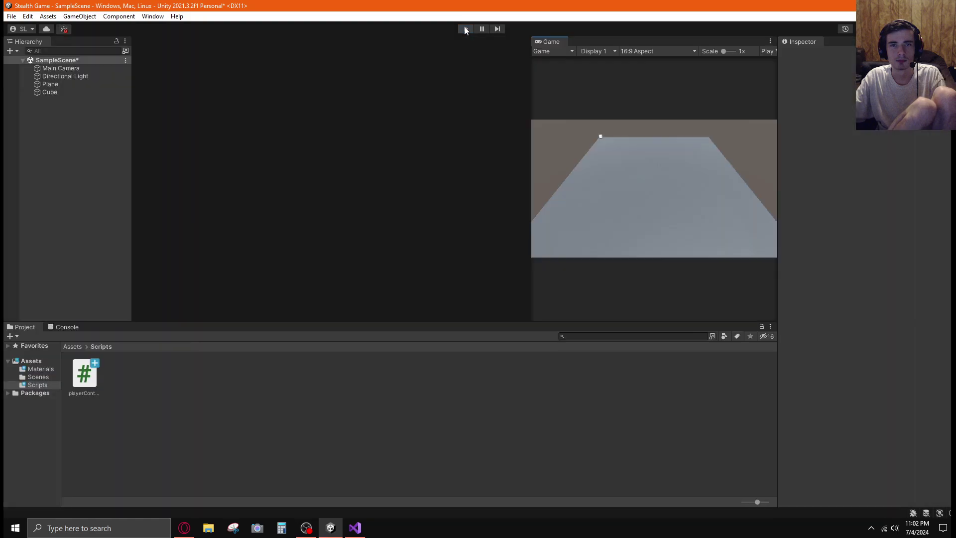
key(alt+Tab)
key(alt+Tab)
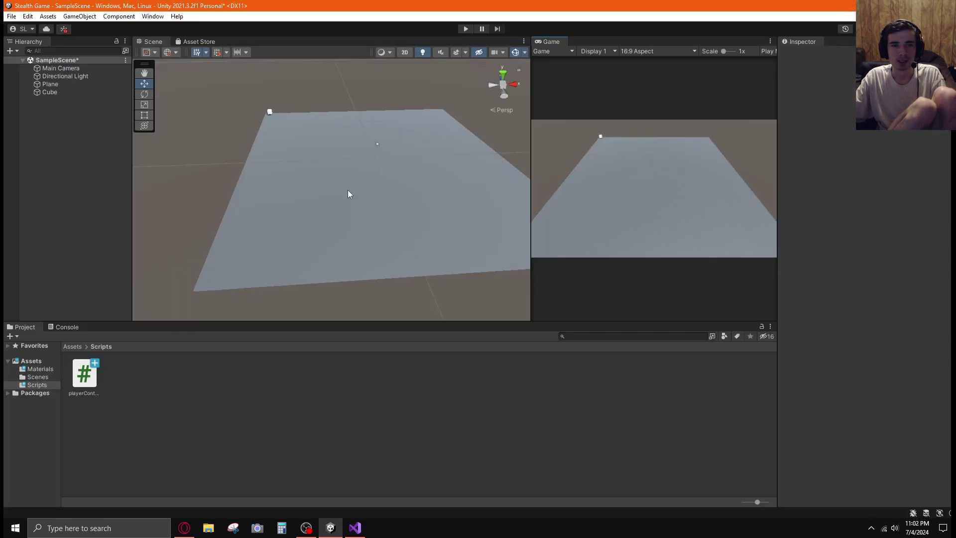
Step: Return to Visual Studio and change the transform.position assignment in Move to the += operator
key(alt+Tab)
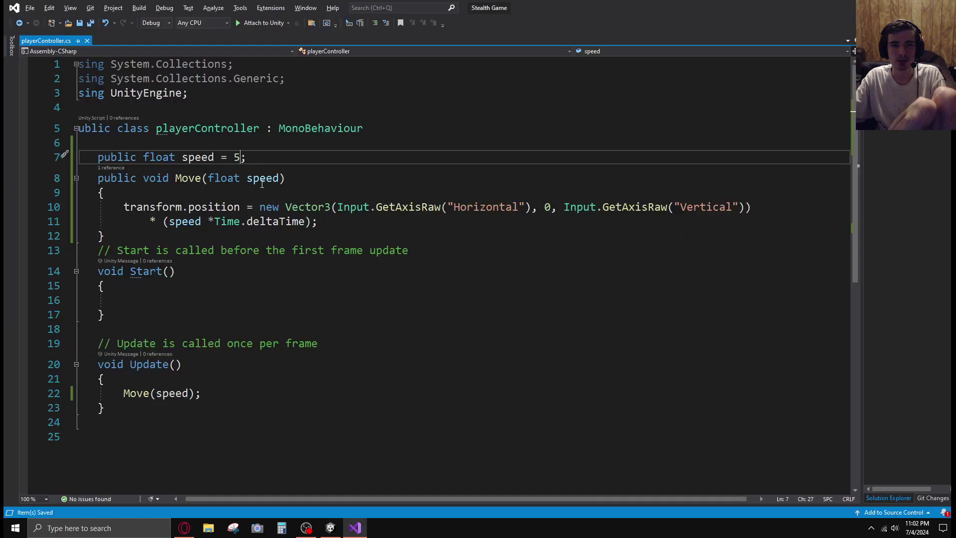
click(247, 207)
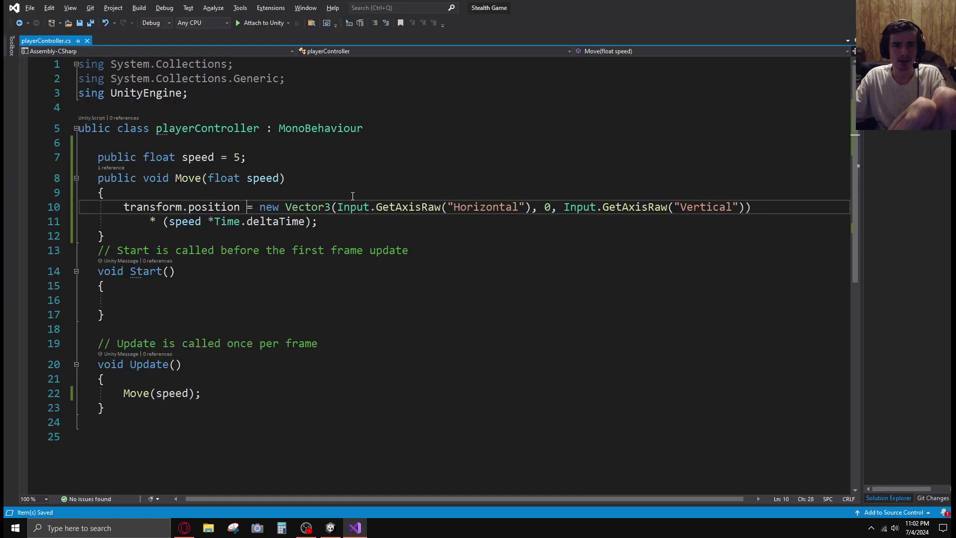
text(+)
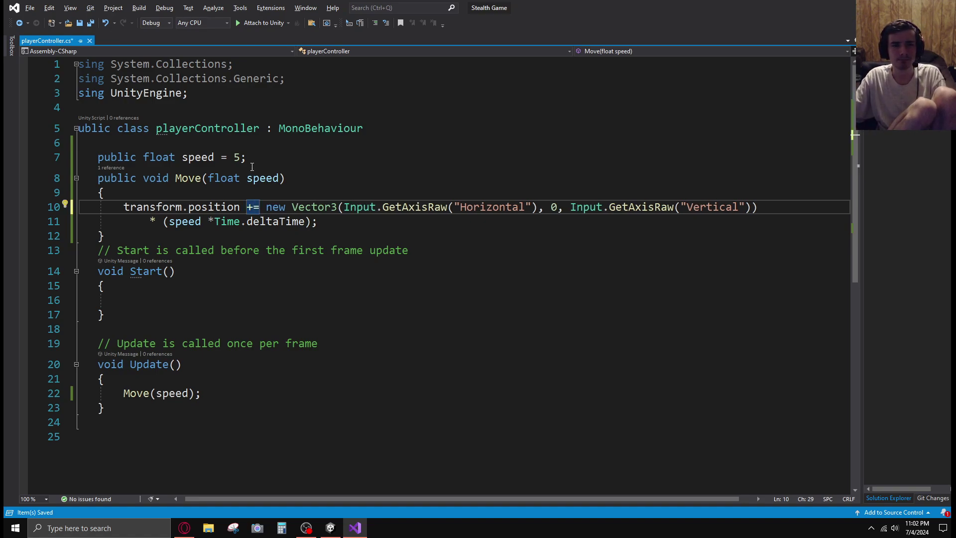
Step: Switch to Unity, inspect the cube's Player Controller component, and run the scene in Play mode to test the movement before stopping it
key(alt+Tab)
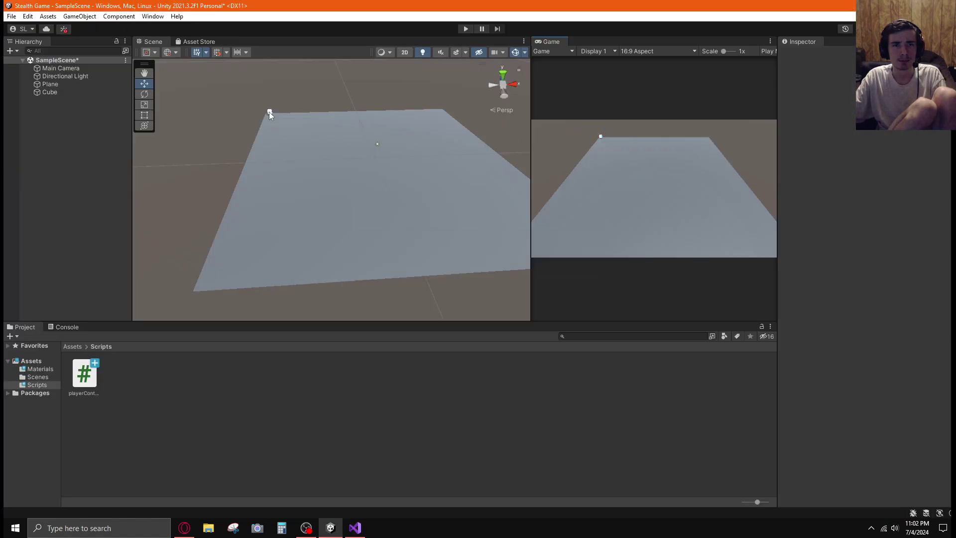
click(268, 111)
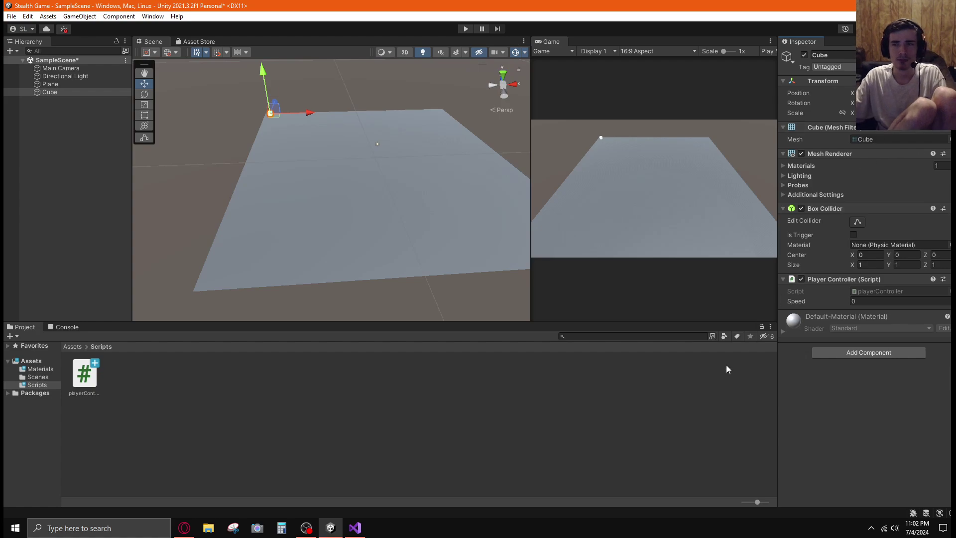
click(664, 387)
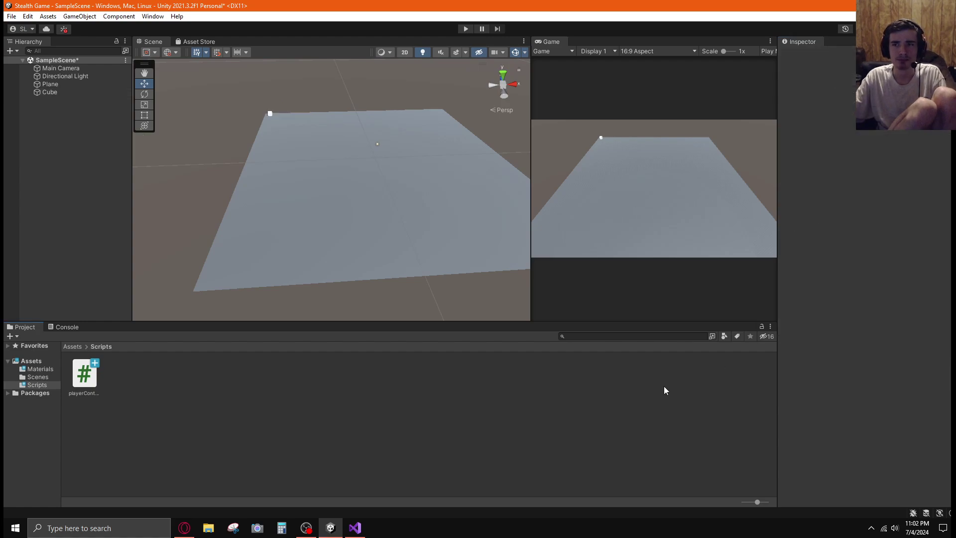
click(271, 114)
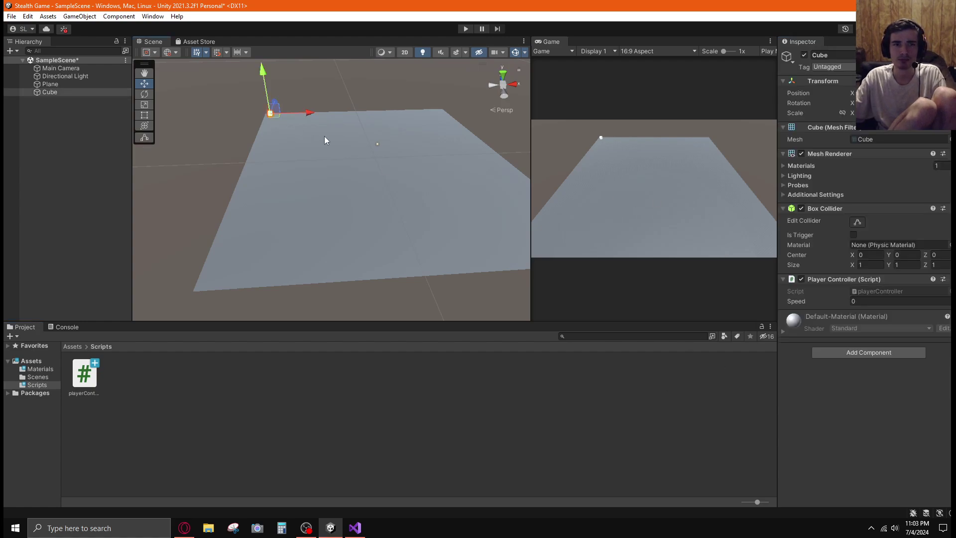
click(494, 361)
click(468, 30)
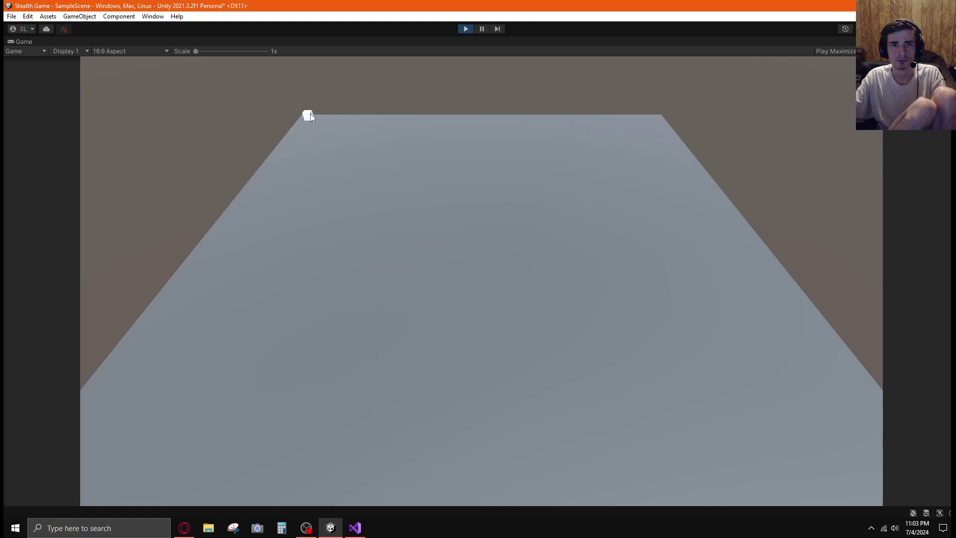
click(465, 29)
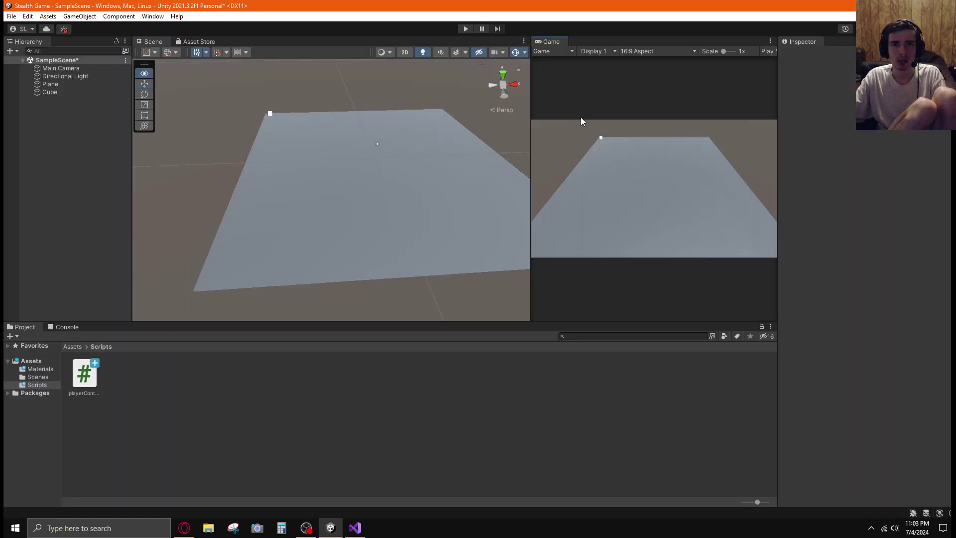
Step: Return to Visual Studio and remove the speed and Time.deltaTime multiplication from the Move statement, ending it directly after the Vector3
key(alt+Tab)
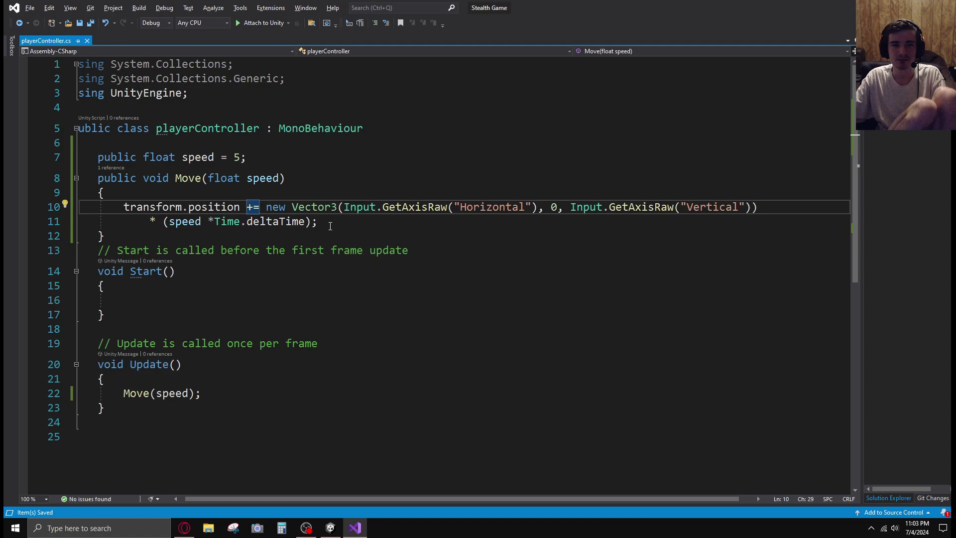
click(197, 223)
drag(197, 223, 152, 222)
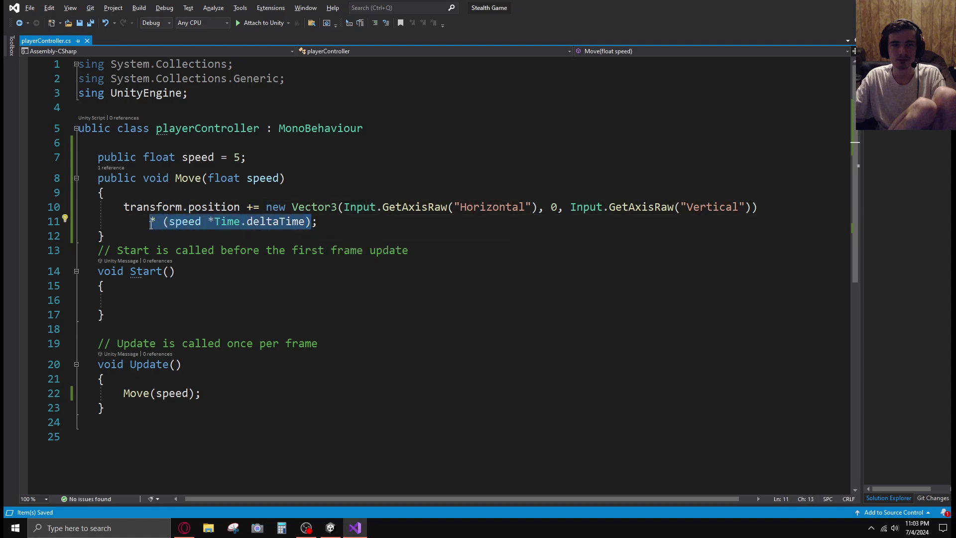
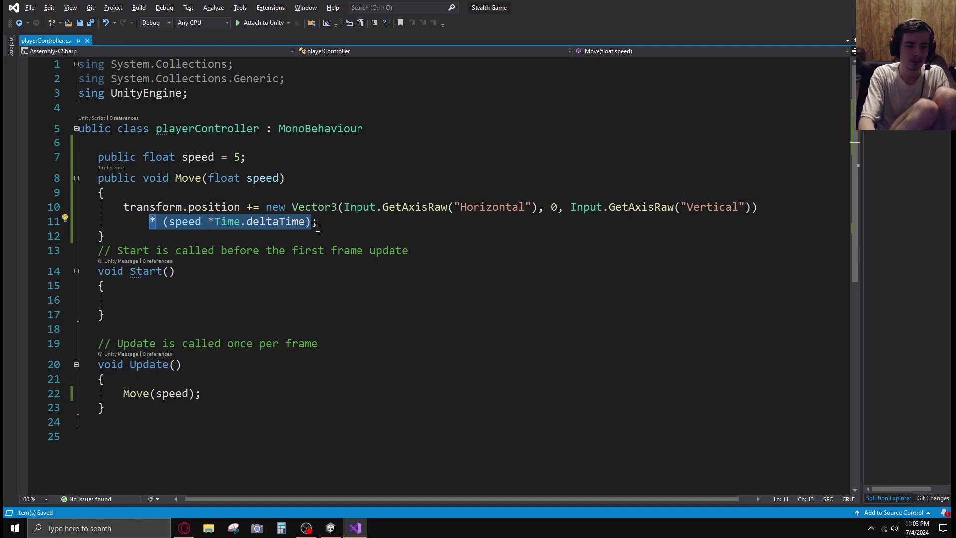
key(Delete)
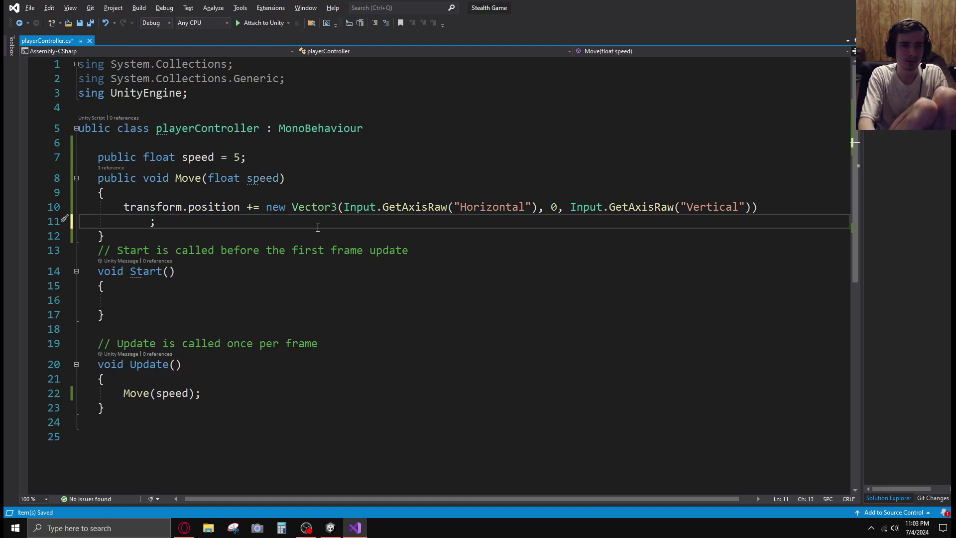
key(BackSpace)
key(BackSpace)
key(BackSpace)
key(BackSpace)
key(BackSpace)
key(BackSpace)
key(BackSpace)
key(BackSpace)
key(BackSpace)
key(BackSpace)
key(BackSpace)
key(BackSpace)
key(BackSpace)
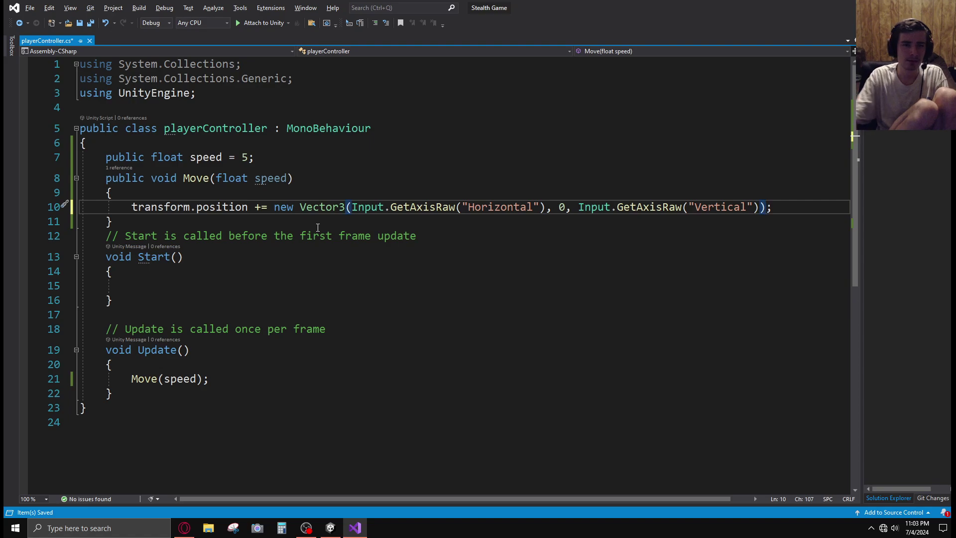
Step: Switch to Unity, test the cube's movement without the speed and deltaTime factor in Play mode, and stop it
key(alt+Tab)
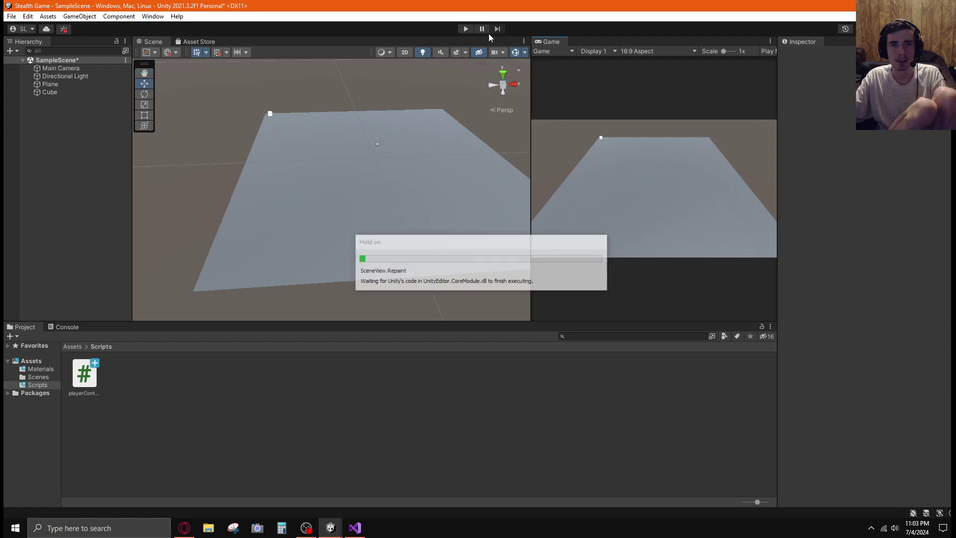
click(465, 31)
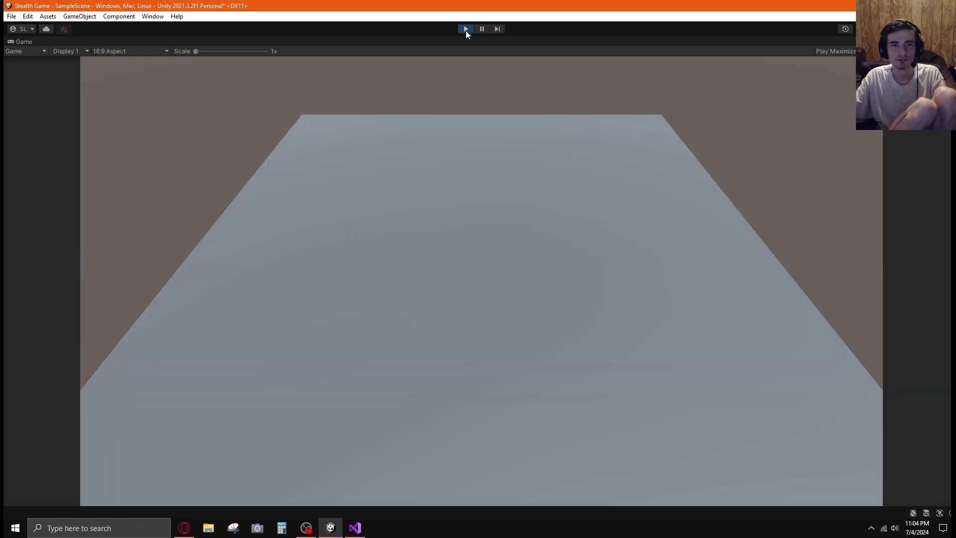
click(464, 29)
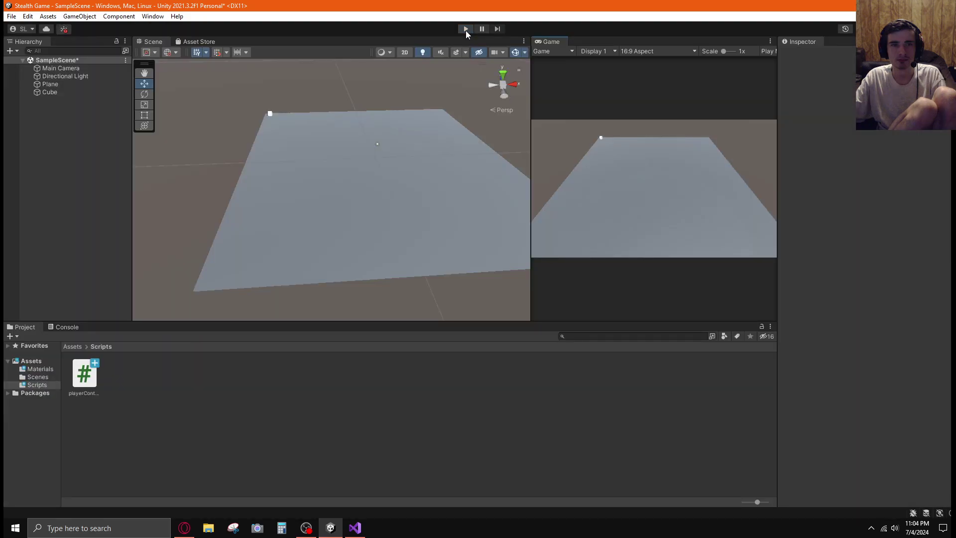
Step: Return to Visual Studio and multiply the Vector3 in Move by Time.deltaTime alone on a new line, without parentheses or speed
key(alt+Tab)
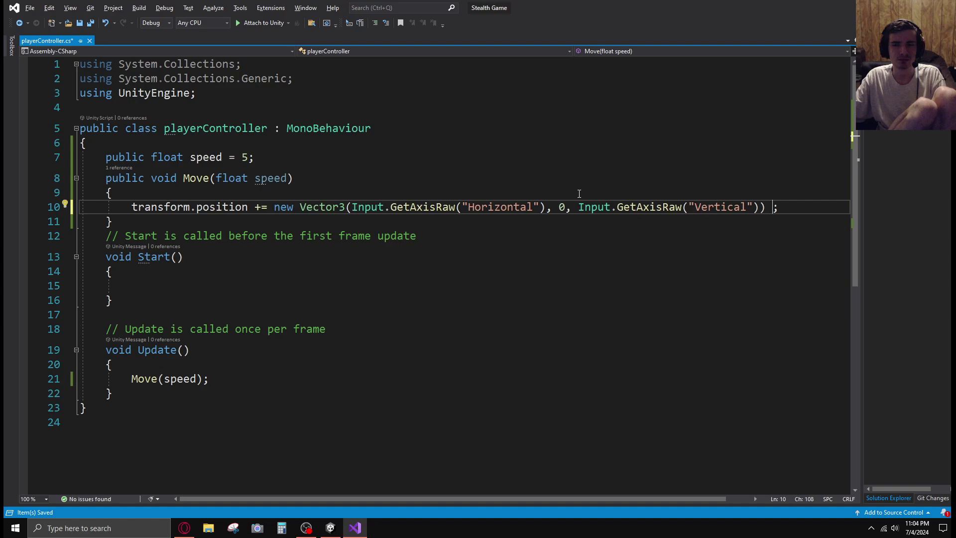
key(BackSpace)
key(Return)
text(* (speed * Time.deltaTime);)
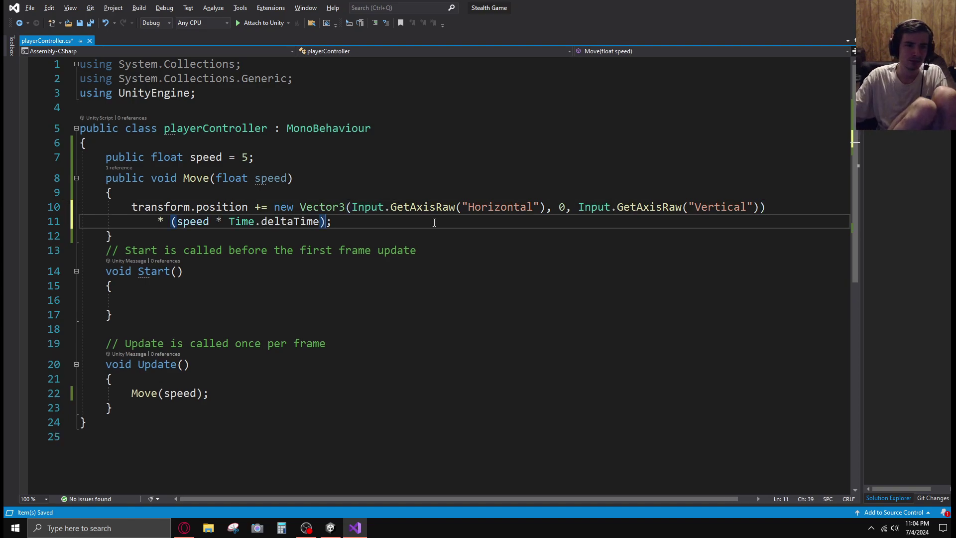
double_click(321, 223)
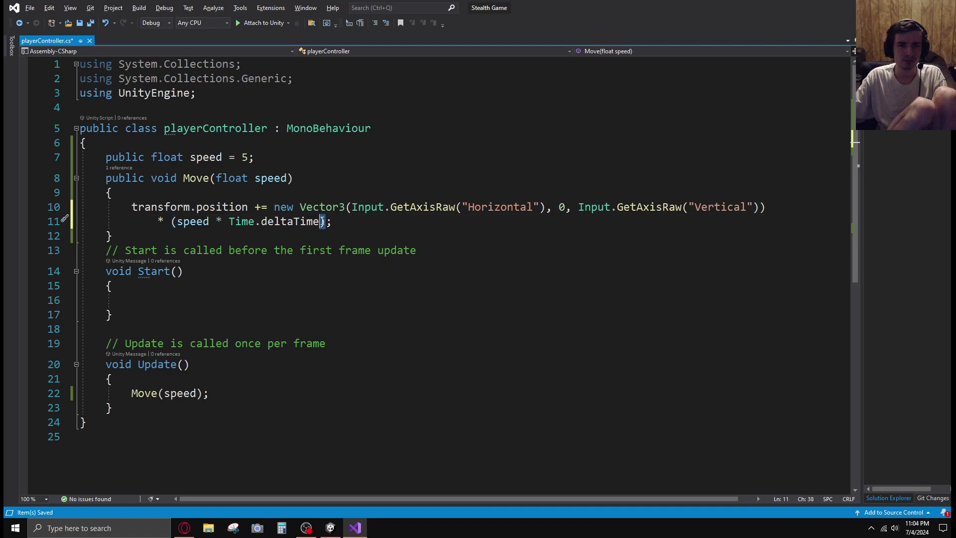
click(321, 224)
key(Delete)
click(177, 222)
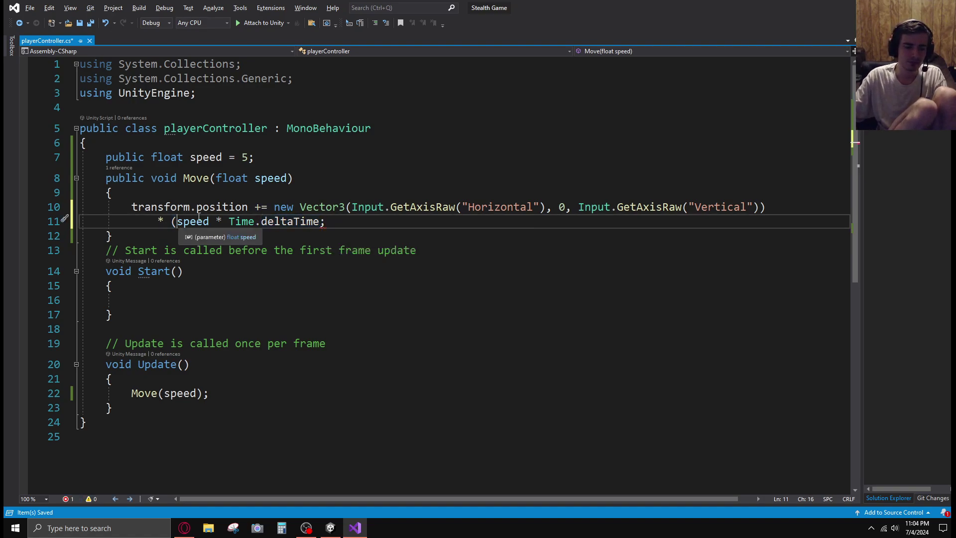
key(BackSpace)
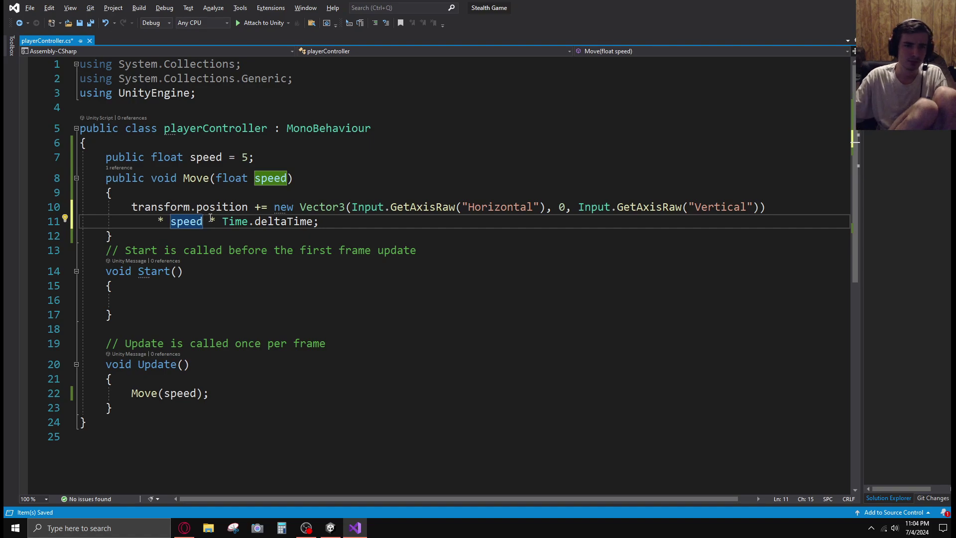
drag(222, 221, 171, 222)
key(Delete)
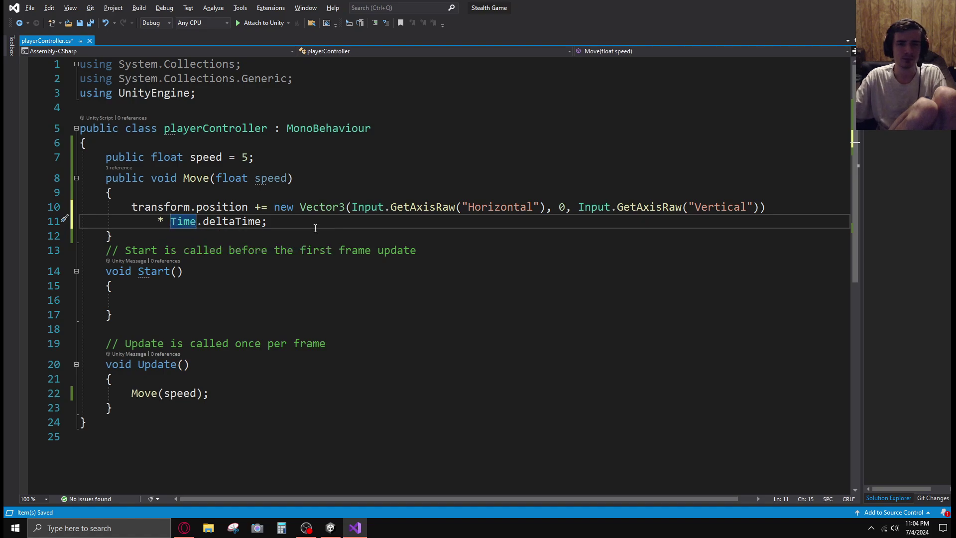
Step: Switch to Unity, test the cube's movement scaled only by Time.deltaTime in Play mode, and stop it
key(alt+Tab)
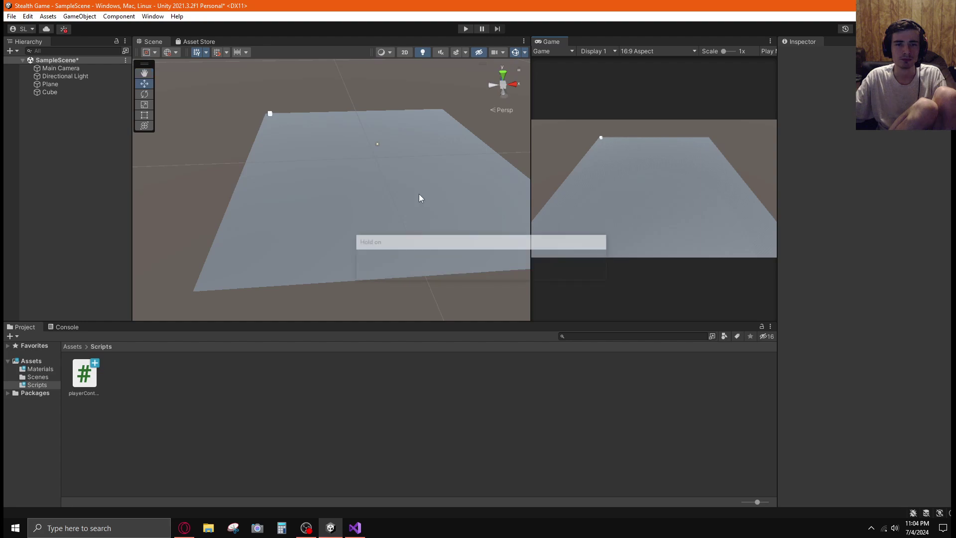
click(466, 29)
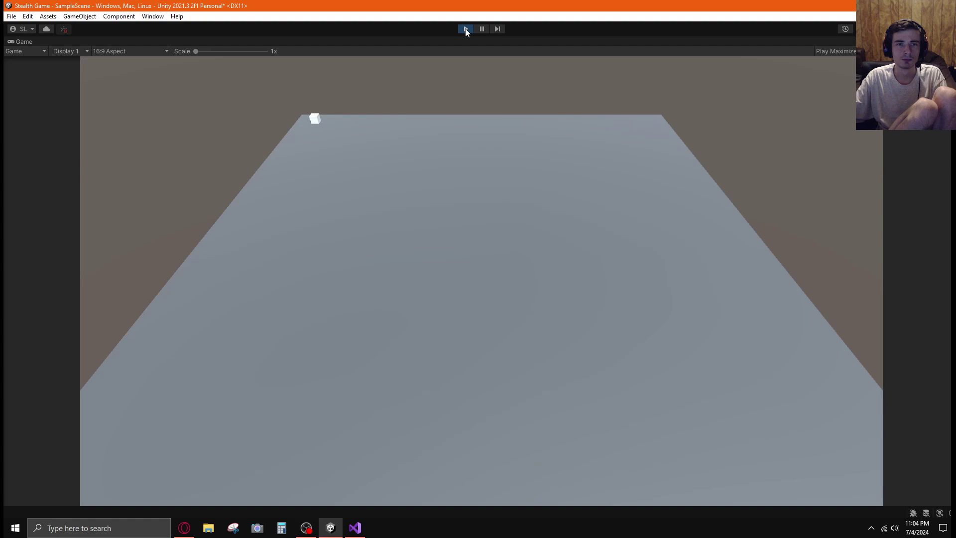
click(466, 29)
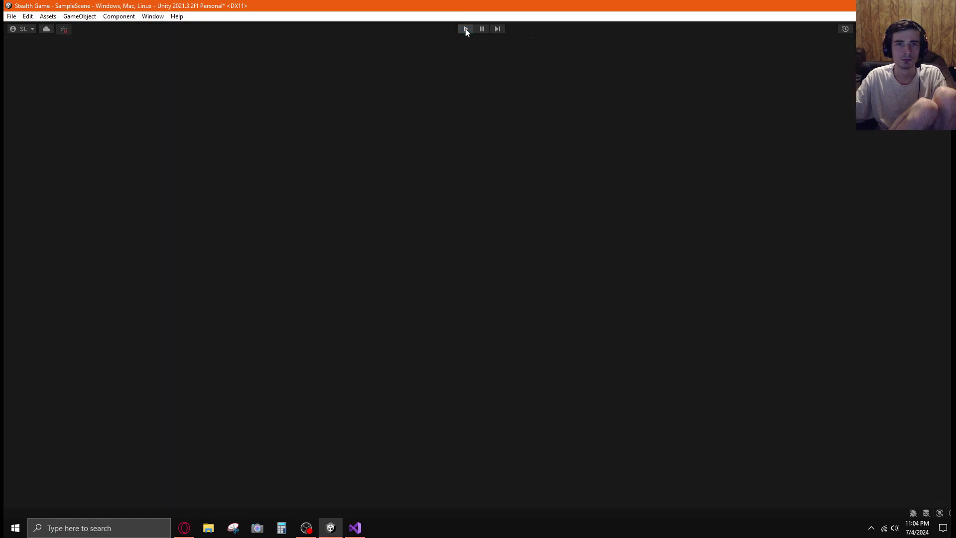
Step: Return to Visual Studio, make the multiplier in Move read * (speed * Time.deltaTime); and save the script
key(alt+Tab)
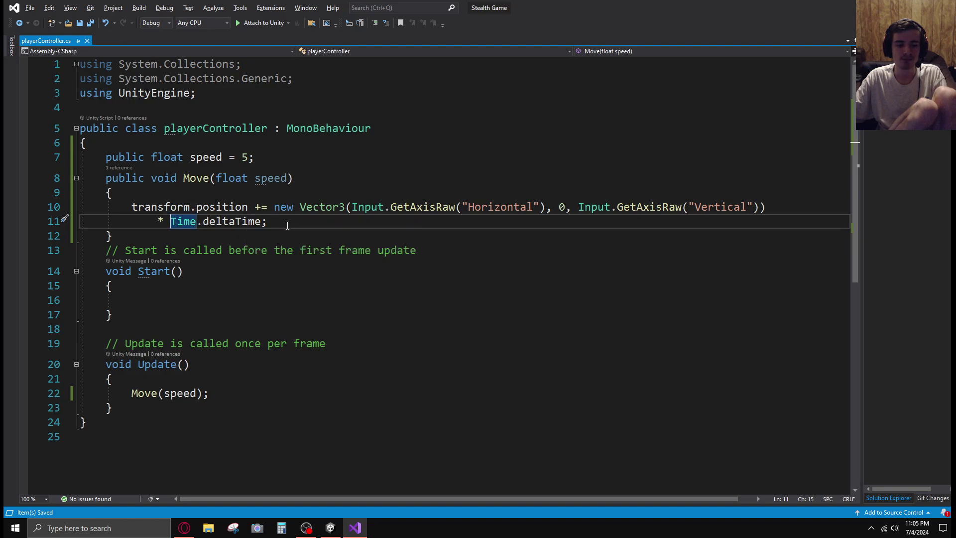
text(*(speed * Time.deltaTime))
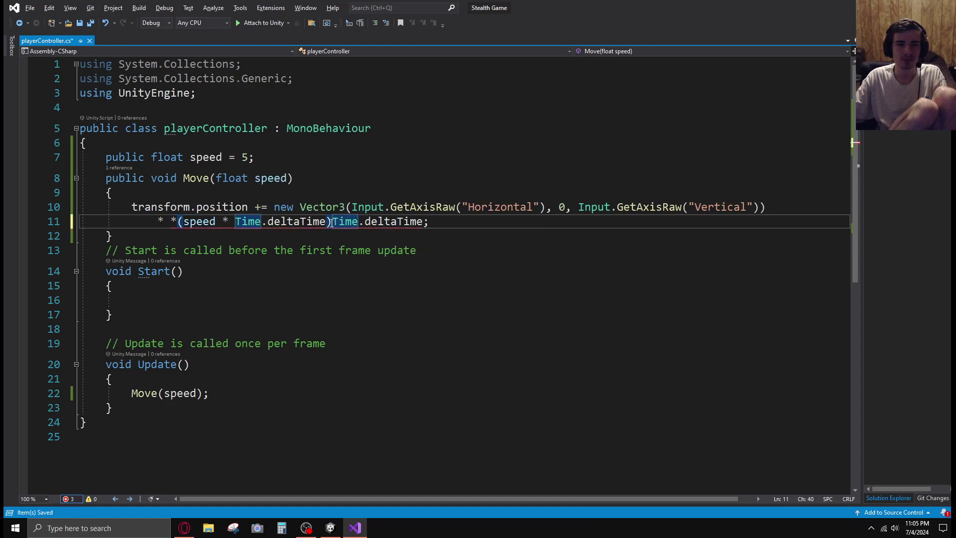
drag(332, 221, 422, 220)
key(Delete)
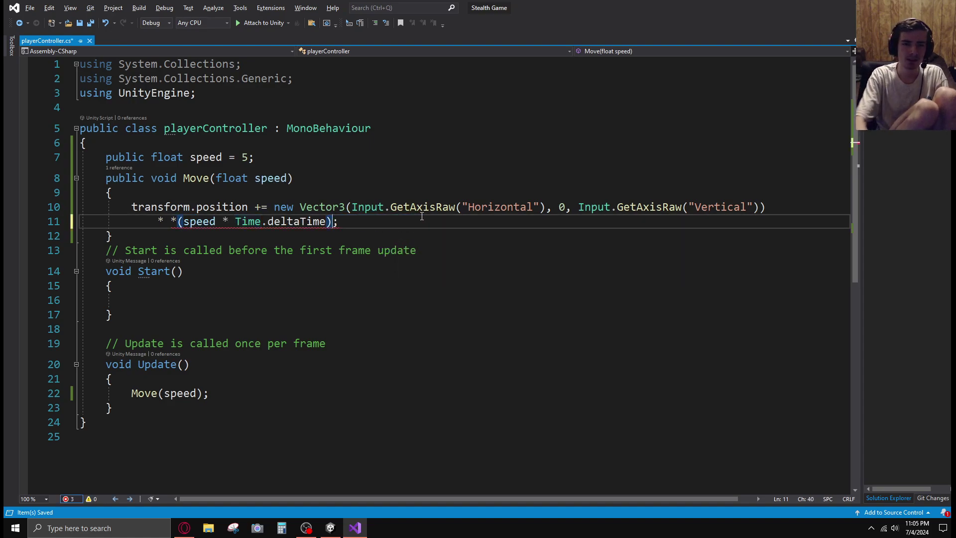
click(177, 222)
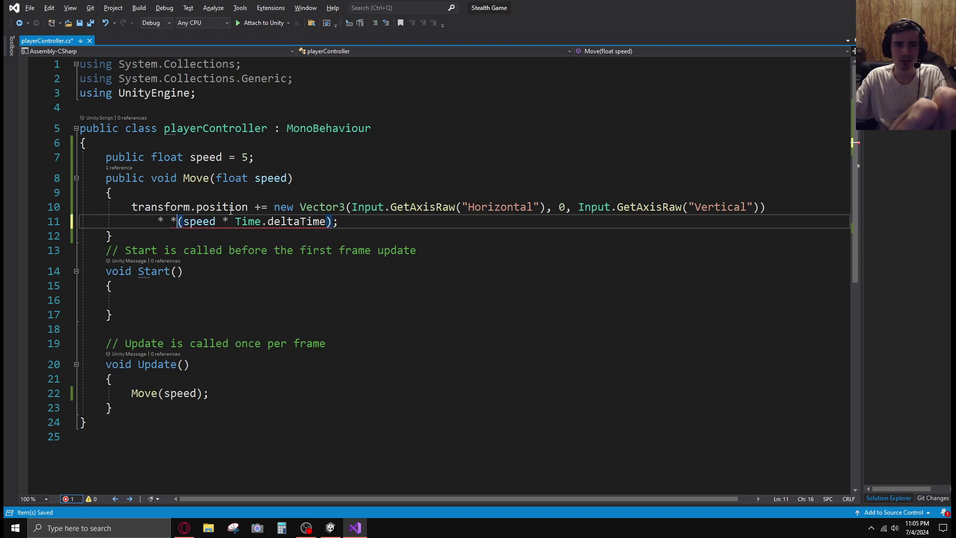
key(BackSpace)
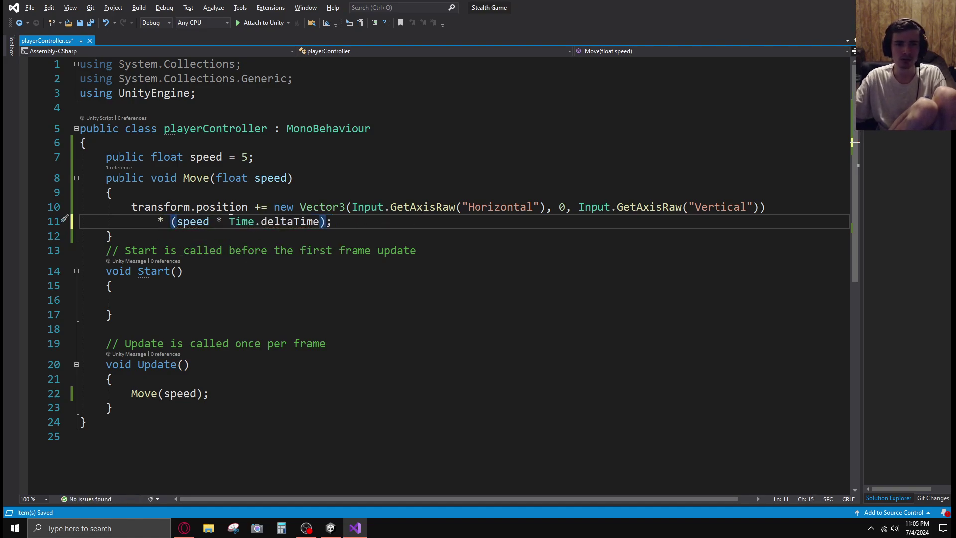
key(ctrl+s)
Step: Switch to Unity, run the scene in Play mode to test the cube with the combined speed and deltaTime multiplier, and stop it
key(alt+Tab)
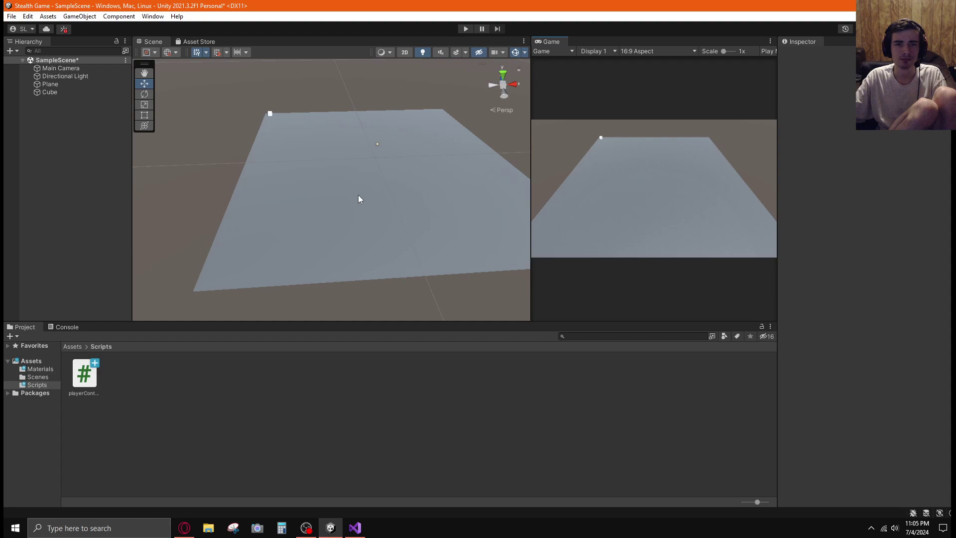
click(465, 29)
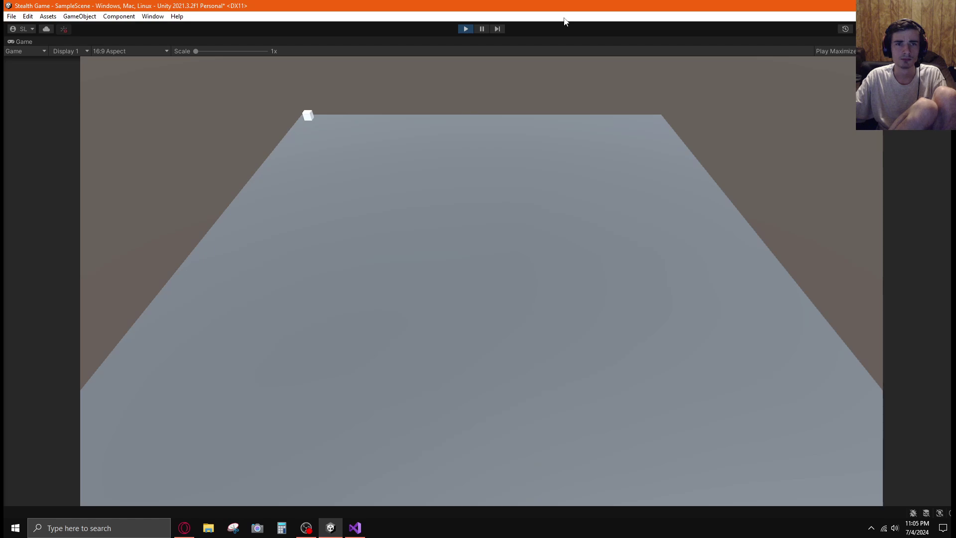
click(466, 28)
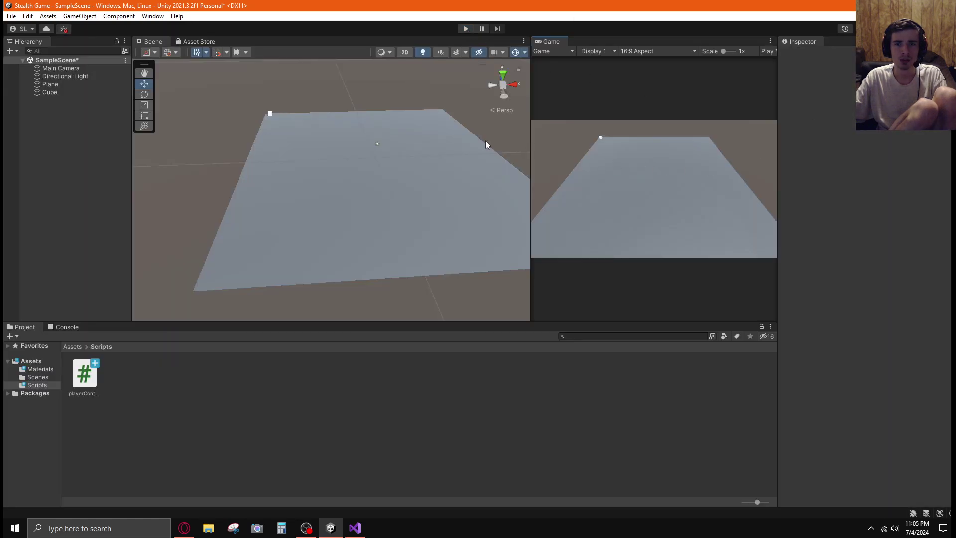
Step: Select the Cube and compare its Player Controller Speed value with the speed field declared in the Visual Studio script
click(59, 93)
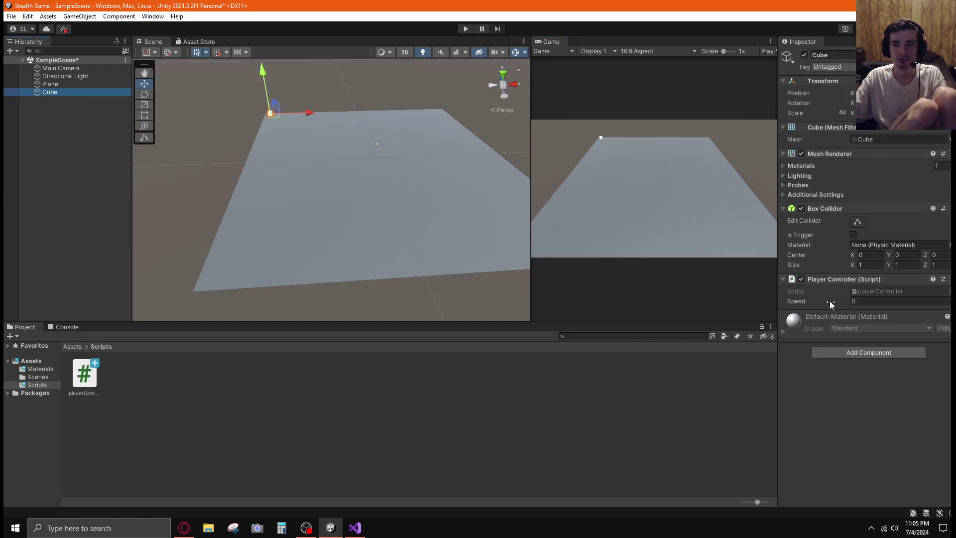
key(alt+Tab)
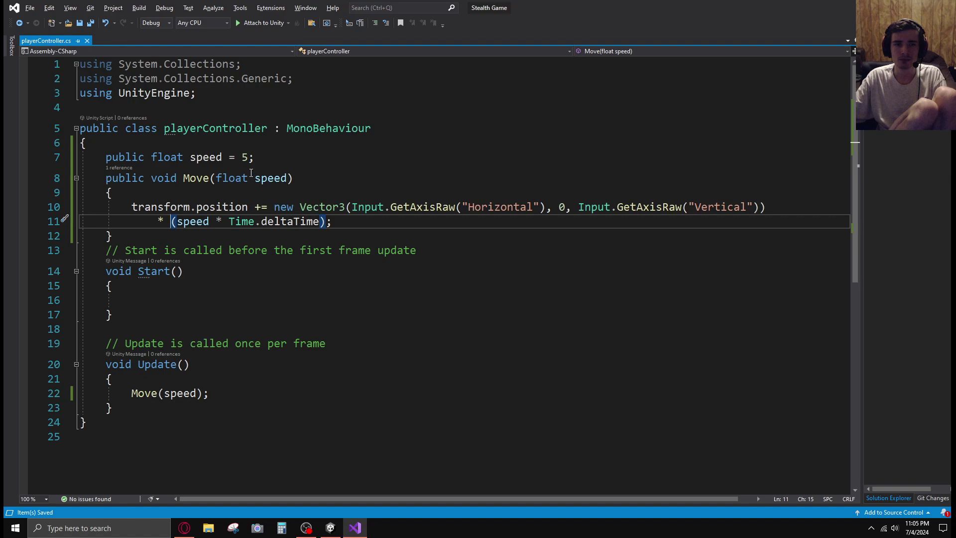
key(alt+Tab)
key(alt+Tab)
key(alt+Tab)
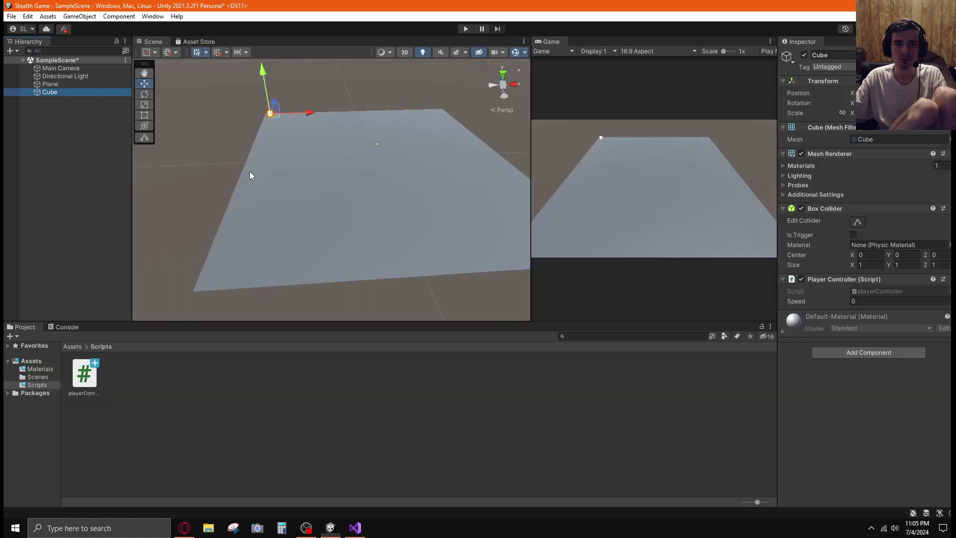
key(alt+Tab)
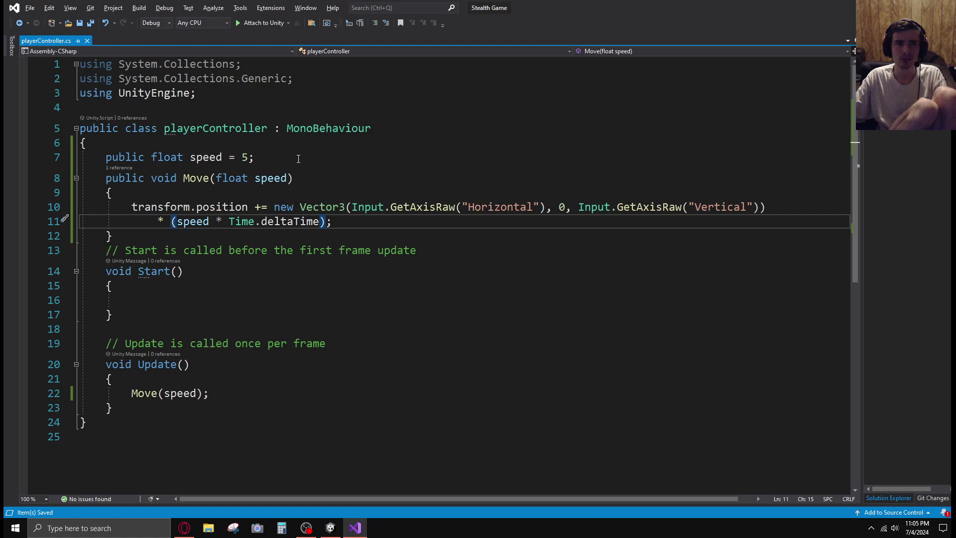
Step: In Visual Studio, change the speed field's initial value to 5f, save the script, and switch to Unity
key(alt+Tab)
key(alt+Tab)
click(247, 158)
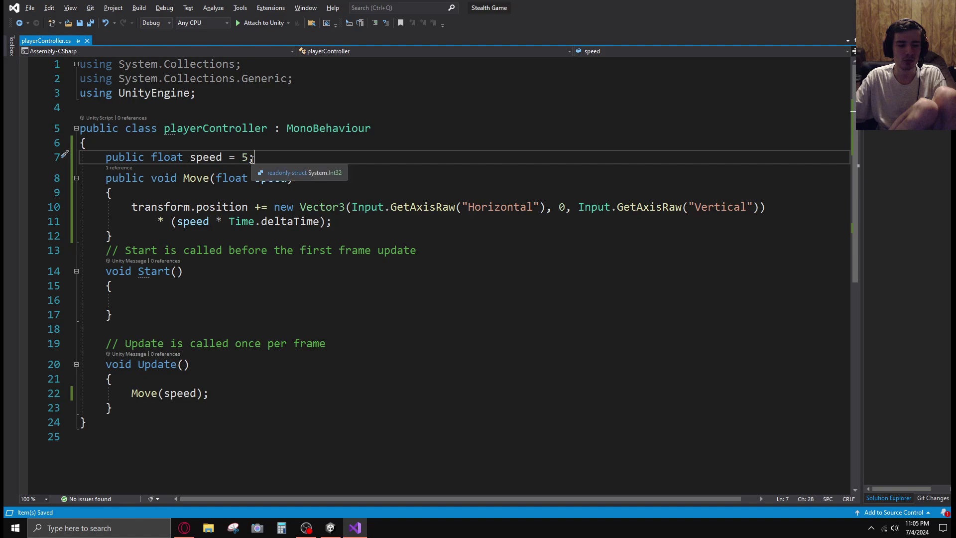
text(f)
key(ctrl+s)
key(alt+Tab)
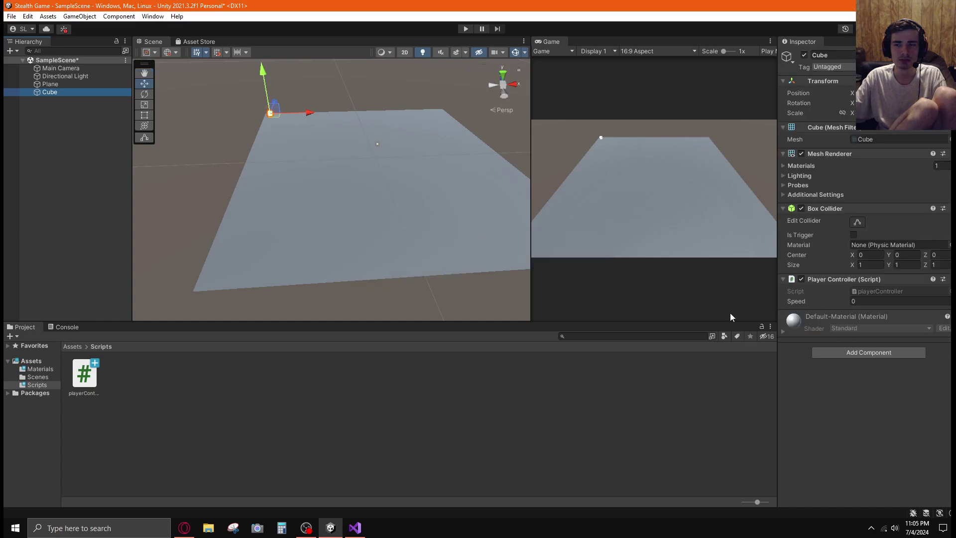
Step: Save the scene, reselect the Cube, and compare its Player Controller Speed value with the speed declaration in the script
key(alt+Tab)
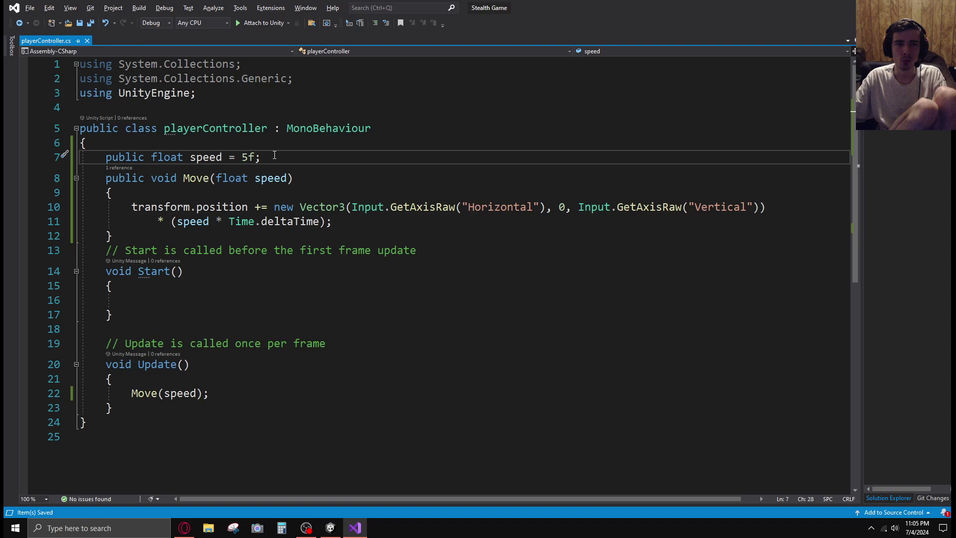
drag(255, 158, 228, 161)
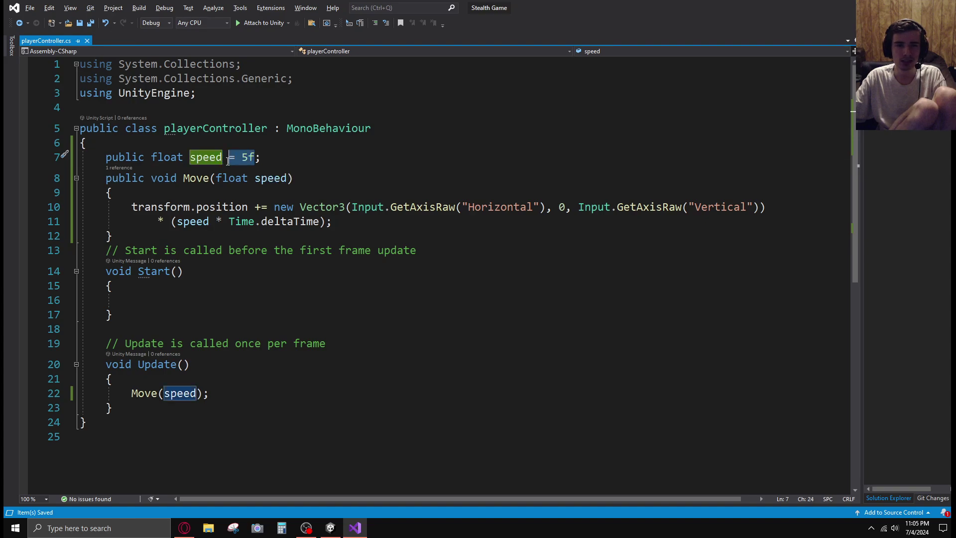
click(273, 160)
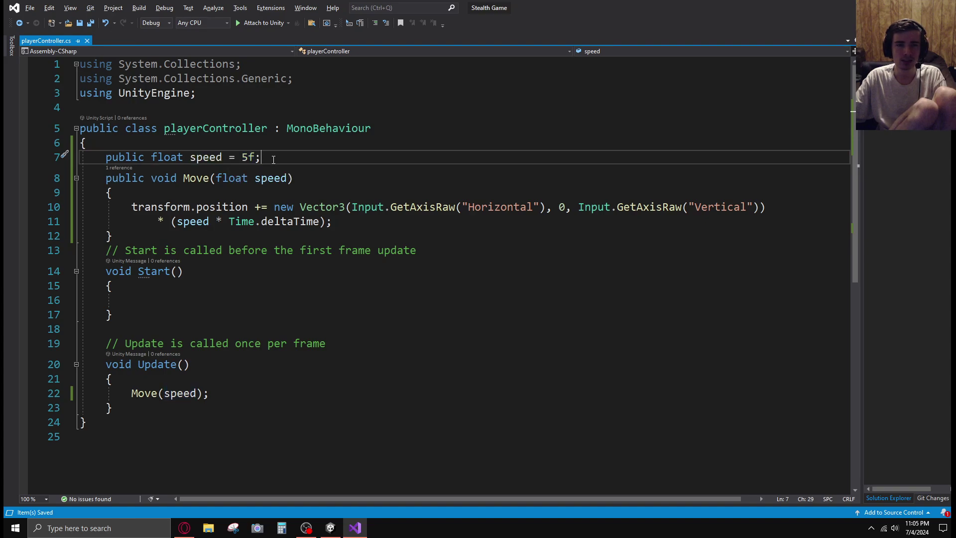
key(alt+Tab)
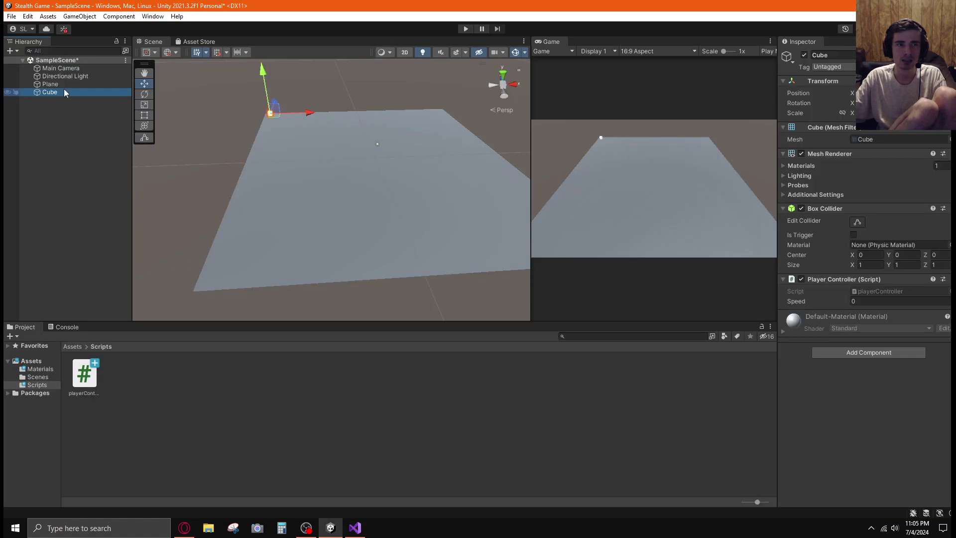
click(56, 84)
click(57, 91)
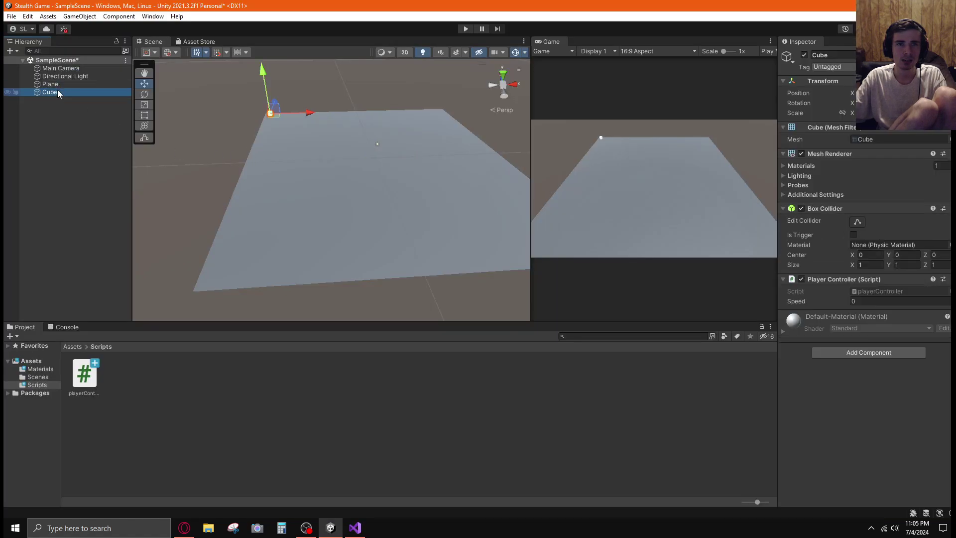
click(92, 148)
key(ctrl+s)
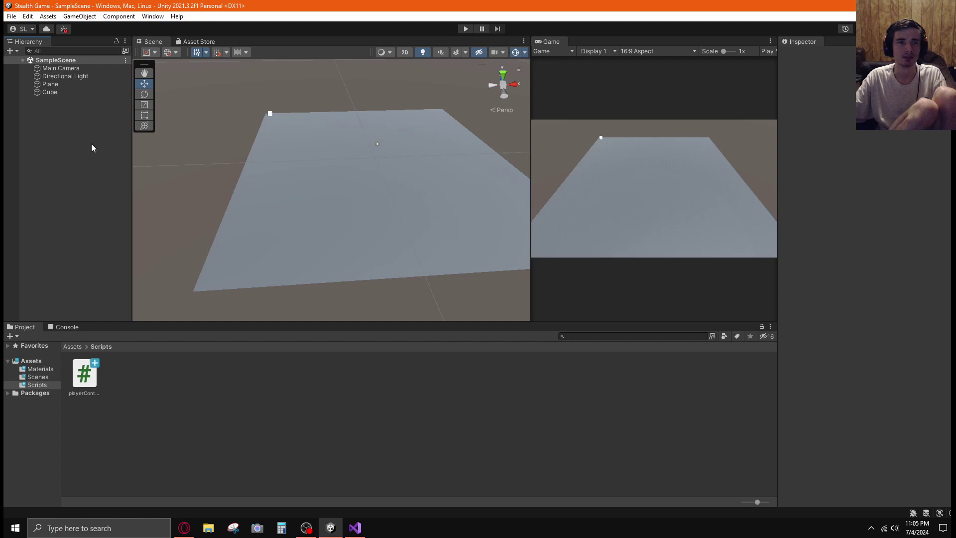
click(65, 93)
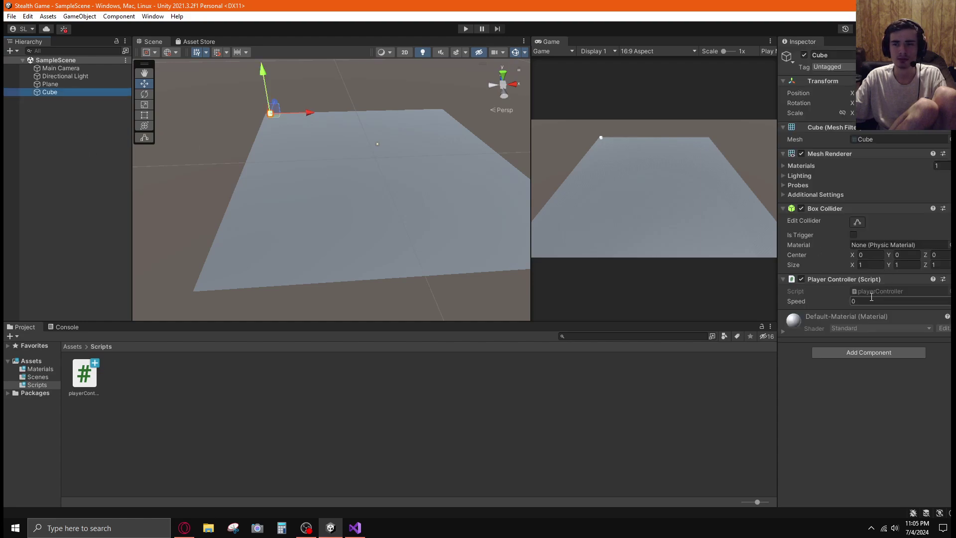
key(alt+Tab)
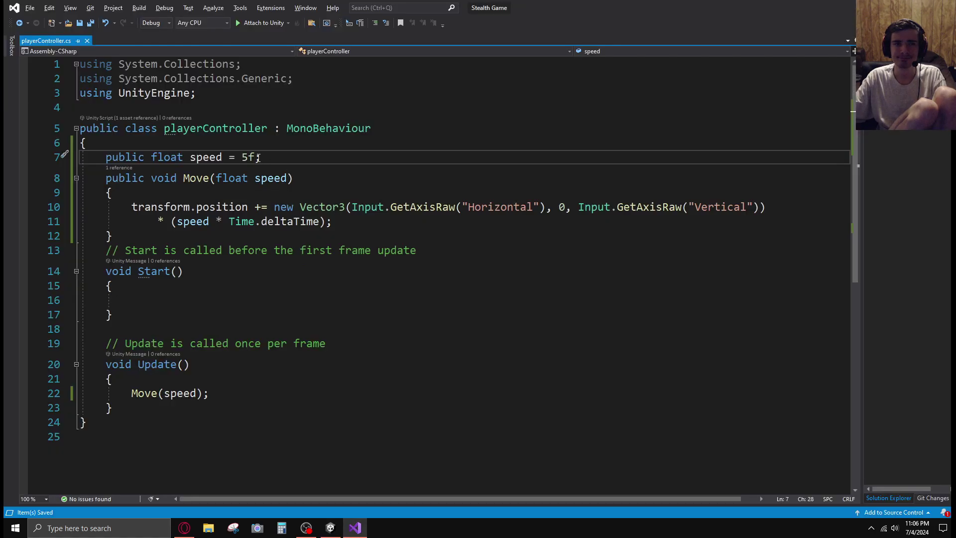
key(alt+Tab)
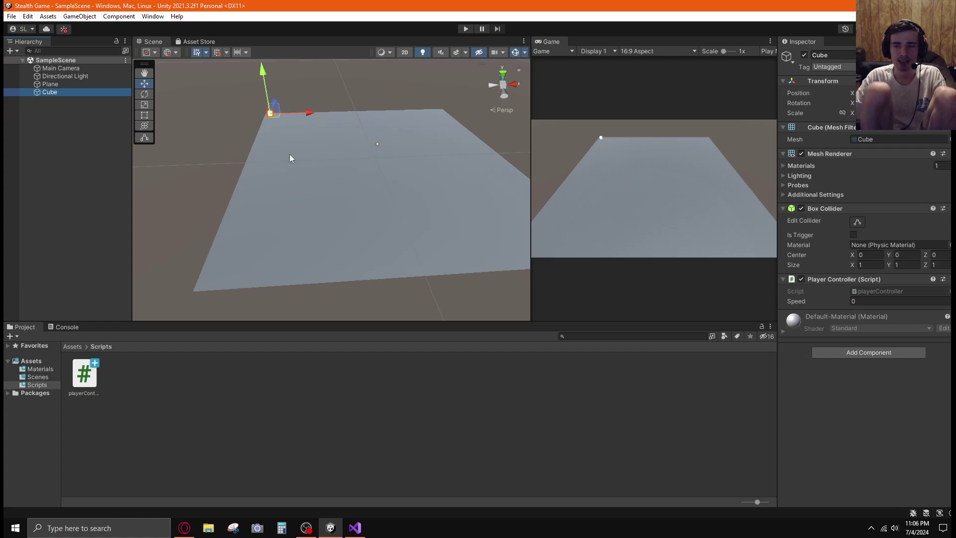
key(alt+Tab)
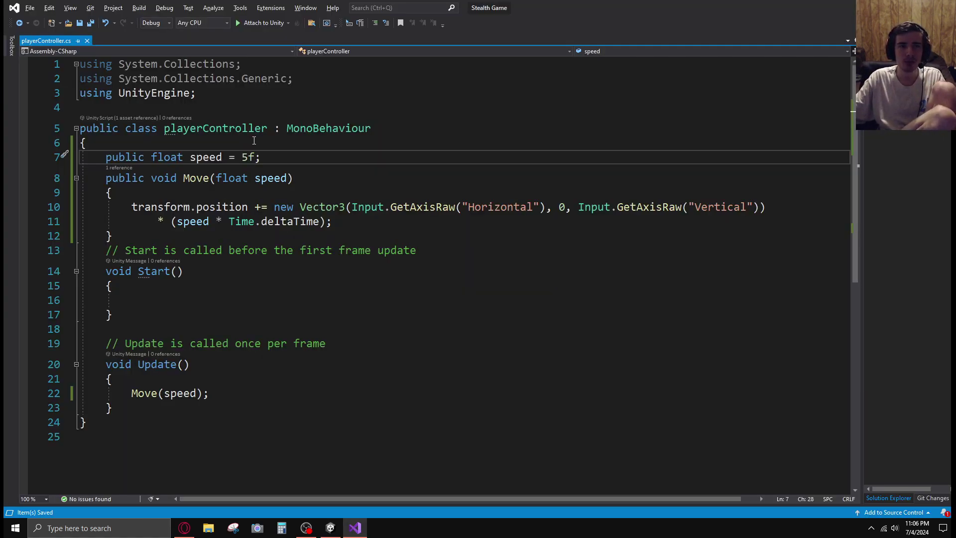
key(alt+Tab)
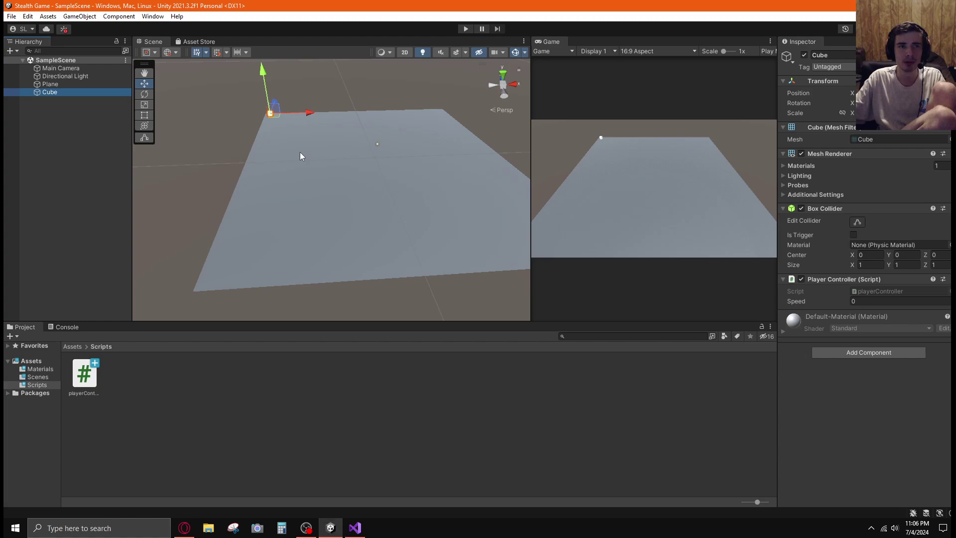
Step: In Visual Studio, set the speed field's initial value to 10, save the script, and check the Cube's Speed in Unity
key(alt+Tab)
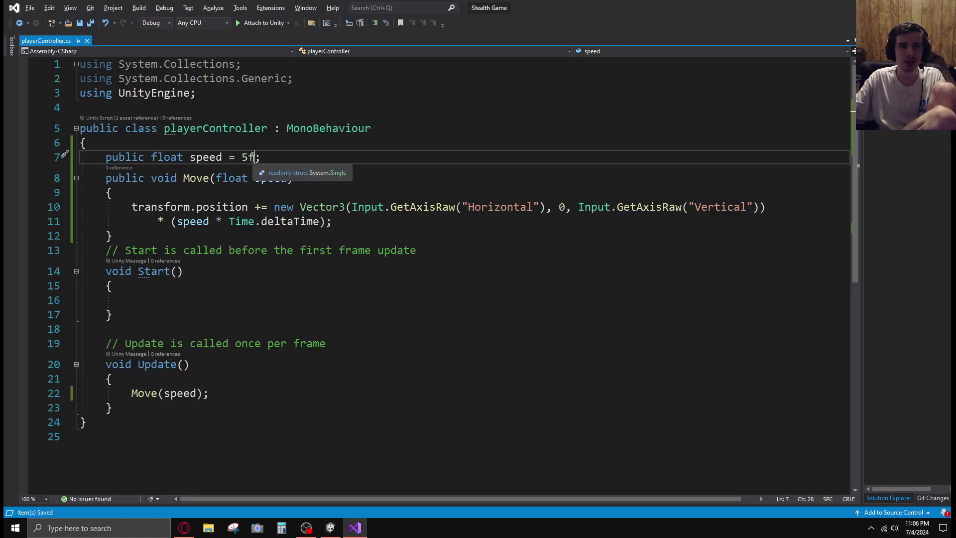
key(Left)
key(BackSpace)
key(BackSpace)
key(BackSpace)
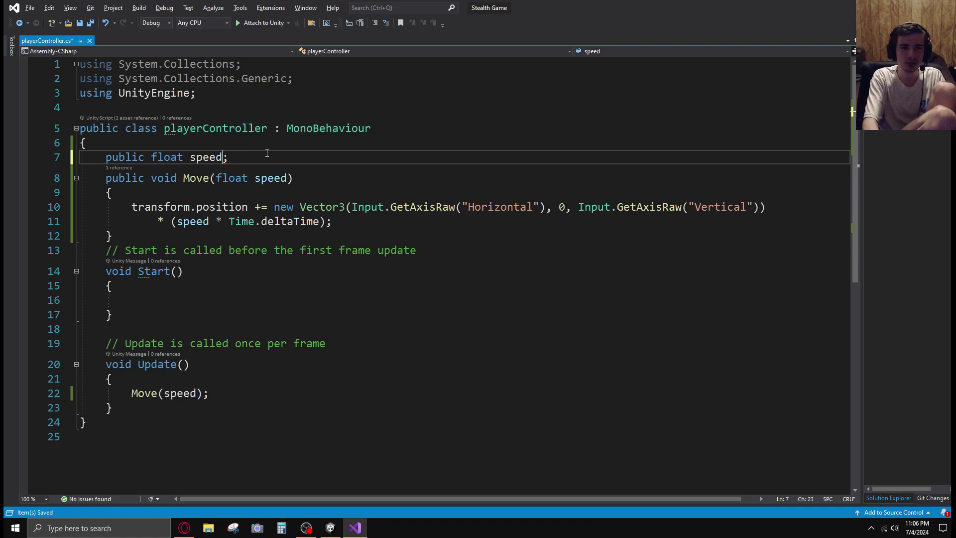
text(=)
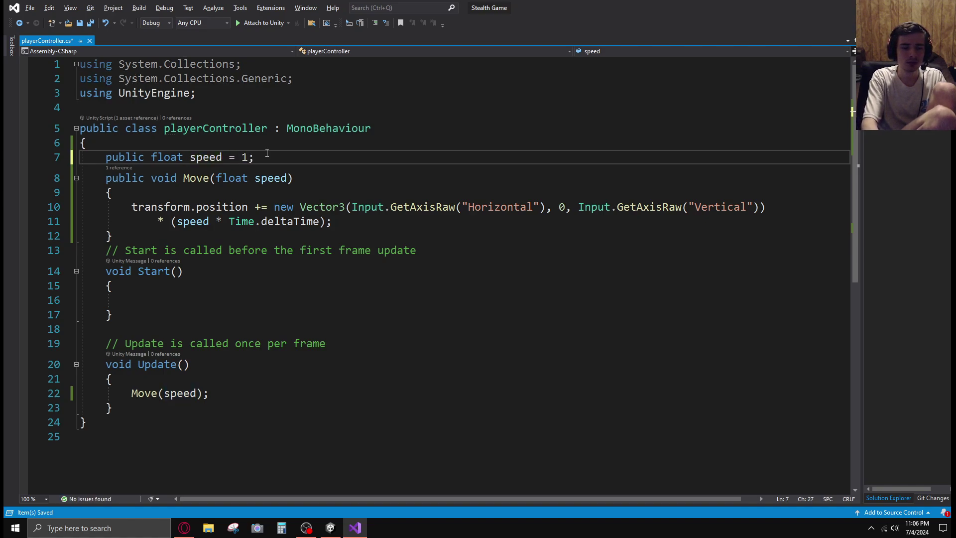
text( 10)
key(ctrl+s)
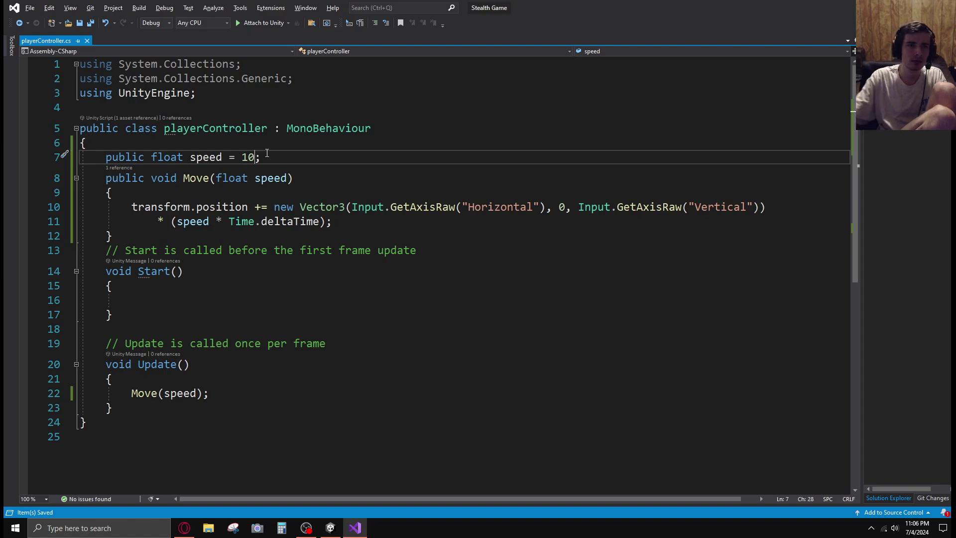
key(alt+Tab)
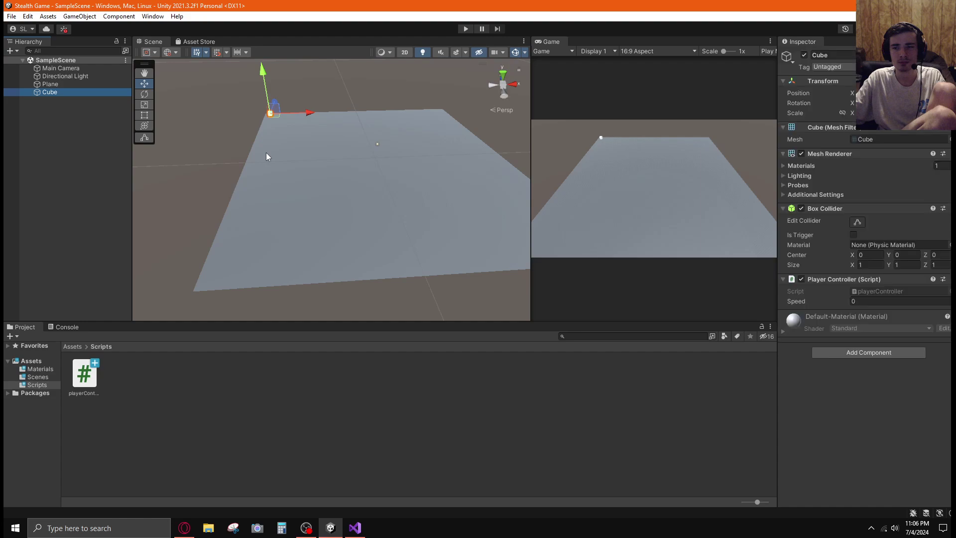
Step: Return to Visual Studio, remove the initial value so the field reads public float speed; and save the script
key(alt+Tab)
drag(254, 156, 227, 157)
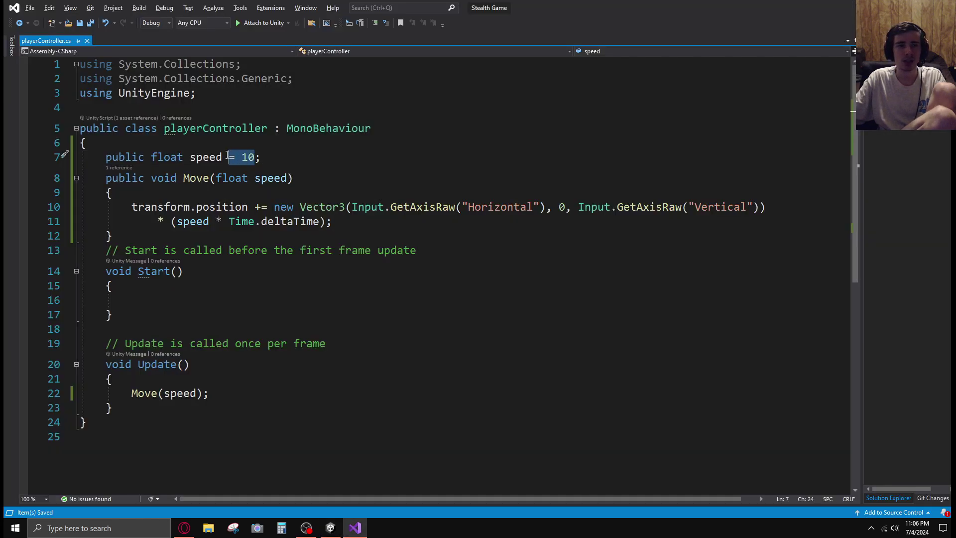
key(BackSpace)
key(ctrl+s)
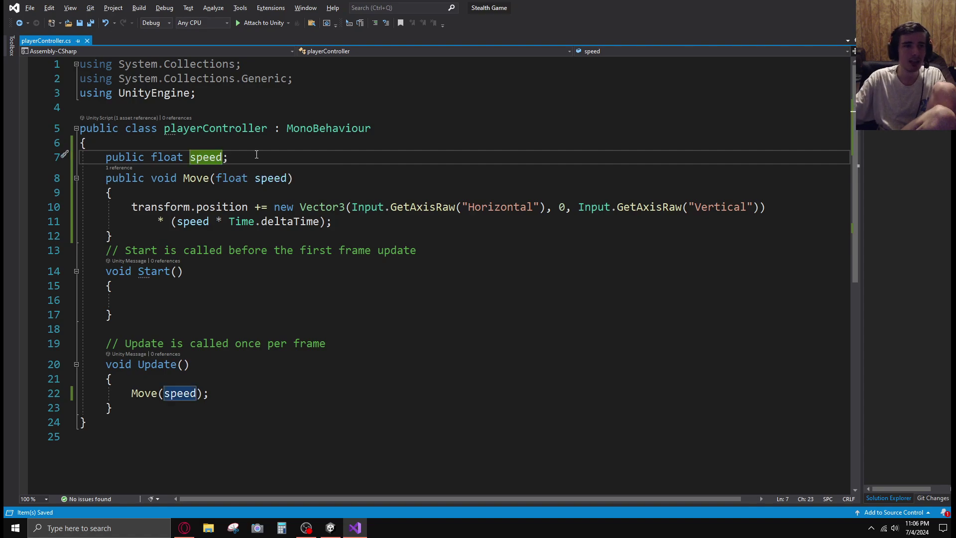
Step: Switch to Unity, set the Cube's Player Controller Speed to 5, test its movement in Play mode, and stop it
key(alt+Tab)
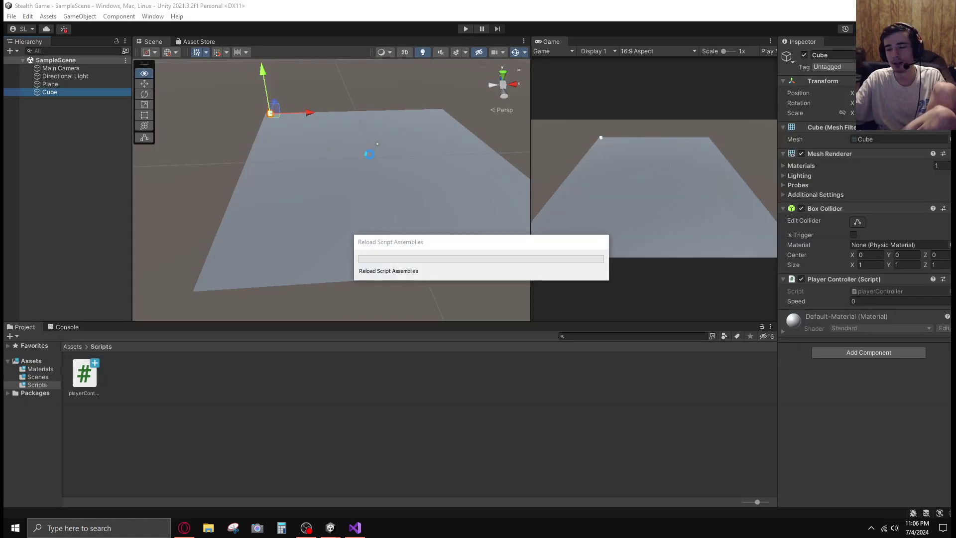
click(863, 300)
text(5)
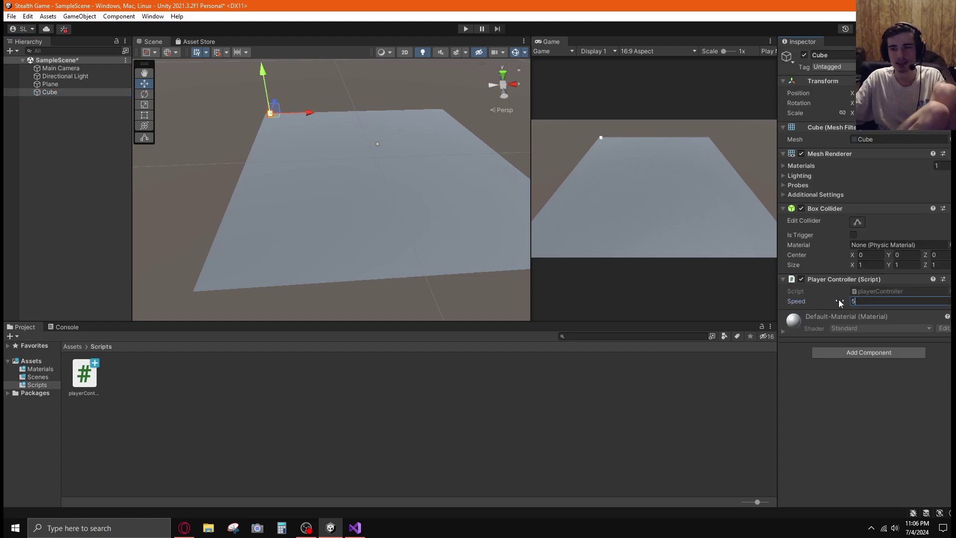
key(Return)
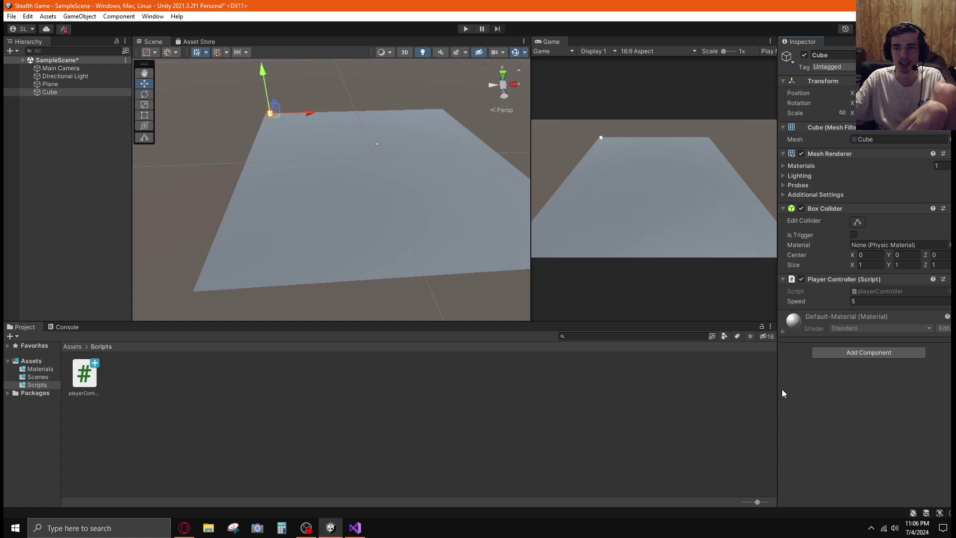
click(465, 29)
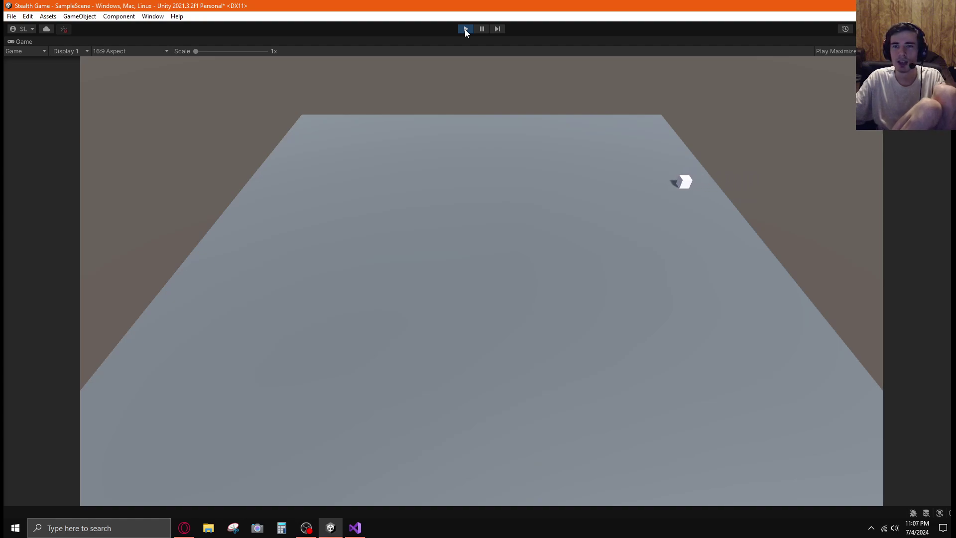
click(465, 28)
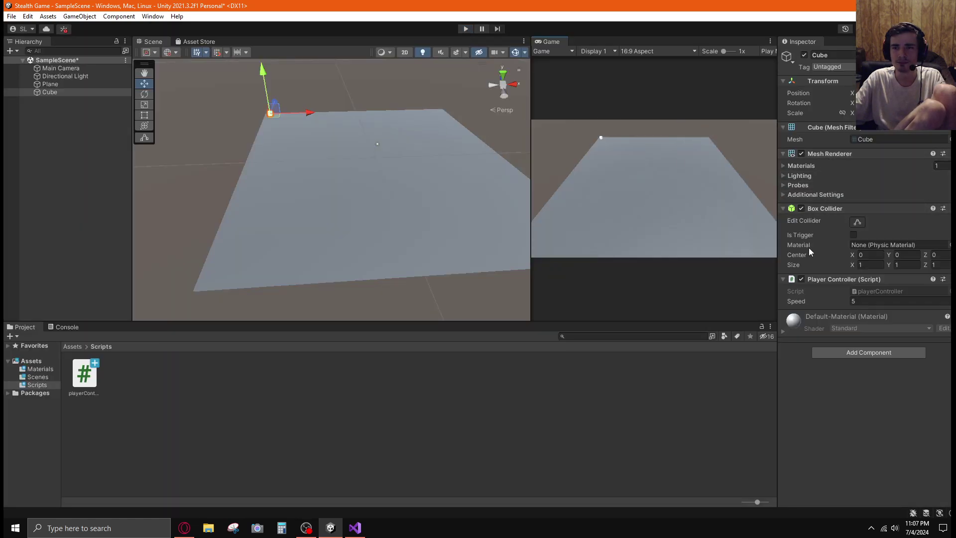
Step: Add a Rigidbody physics component to the Cube
click(852, 356)
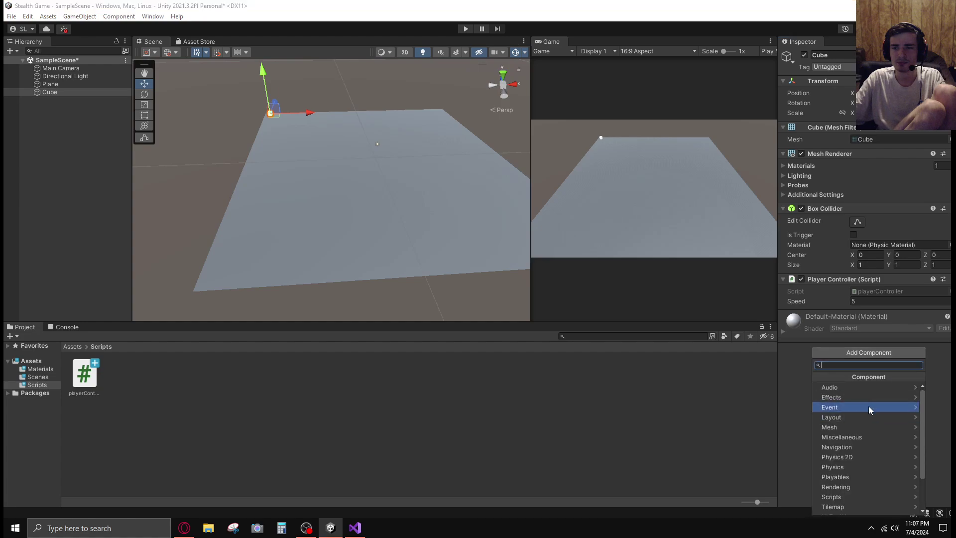
scroll(846, 451, down, 1)
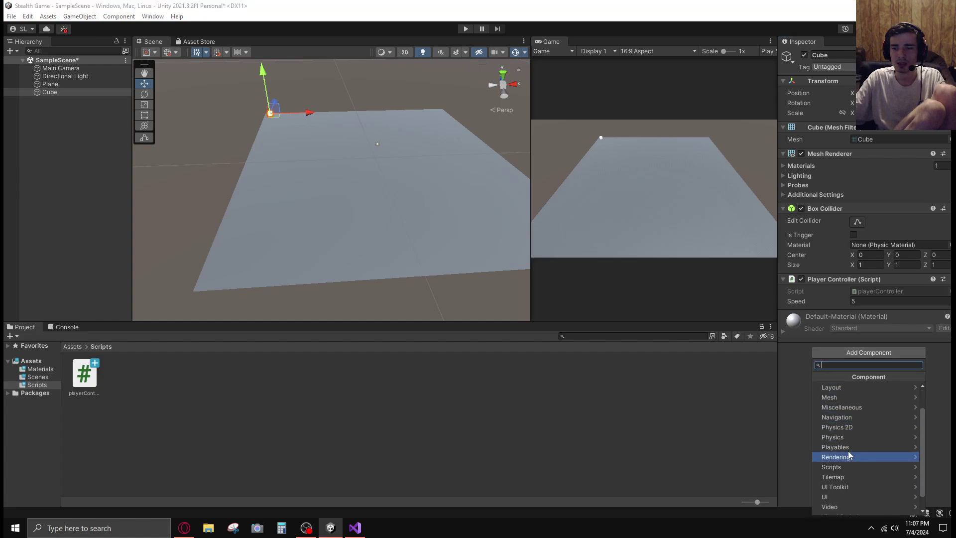
click(845, 438)
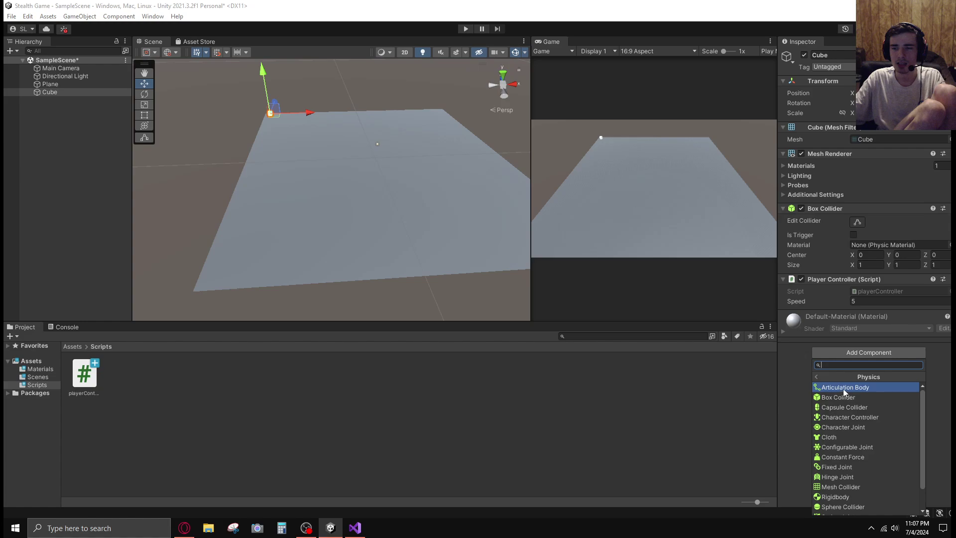
scroll(860, 461, down, 1)
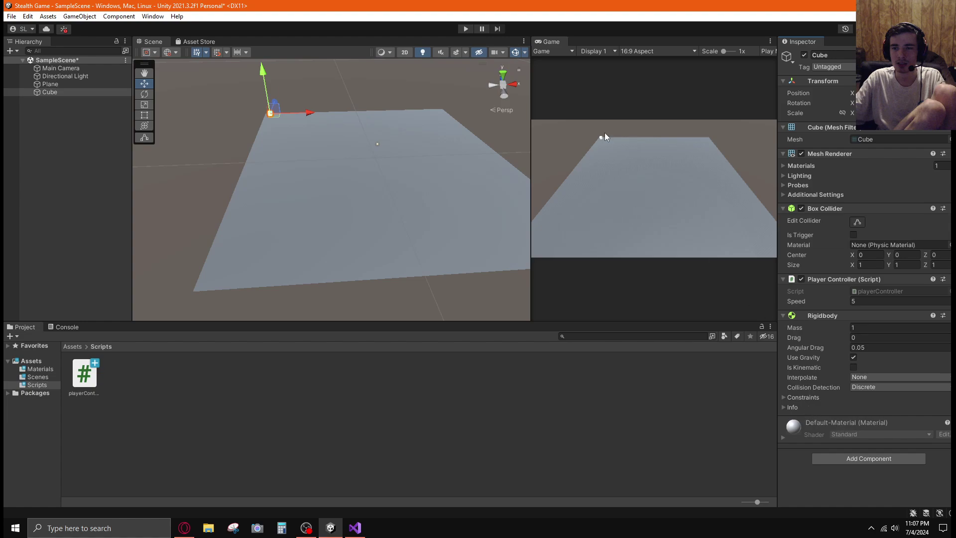
Step: Run the scene in Play mode, move the Cube around the plane with its Rigidbody attached, and stop the test
click(465, 29)
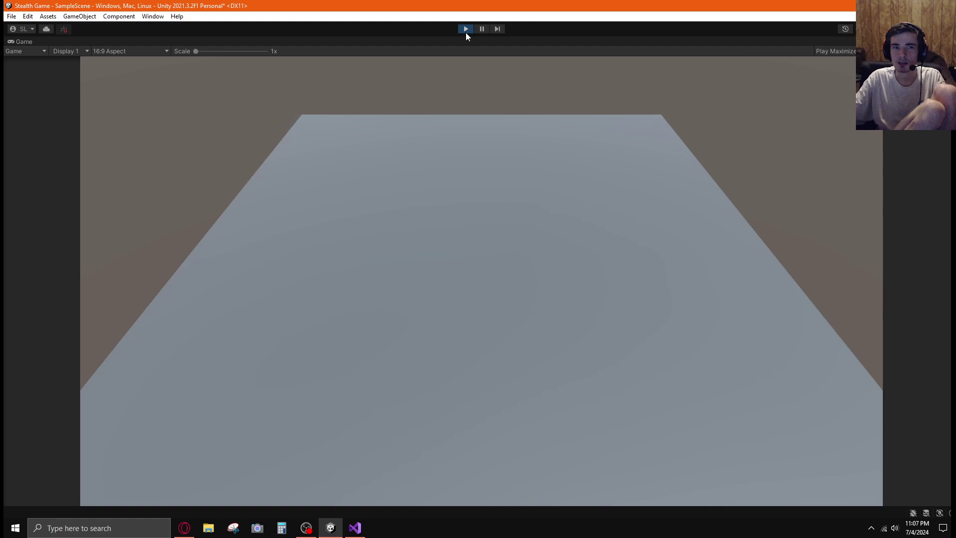
click(465, 32)
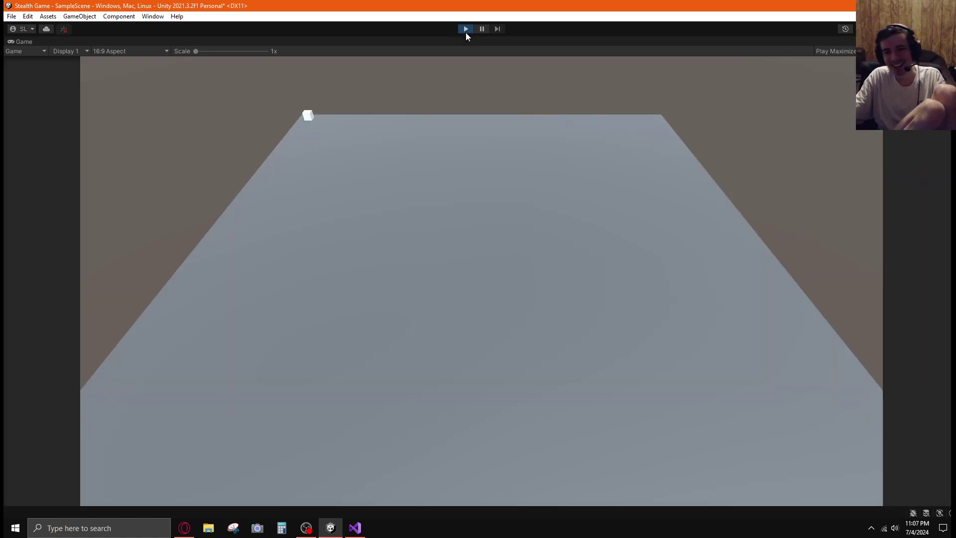
key(d+s)
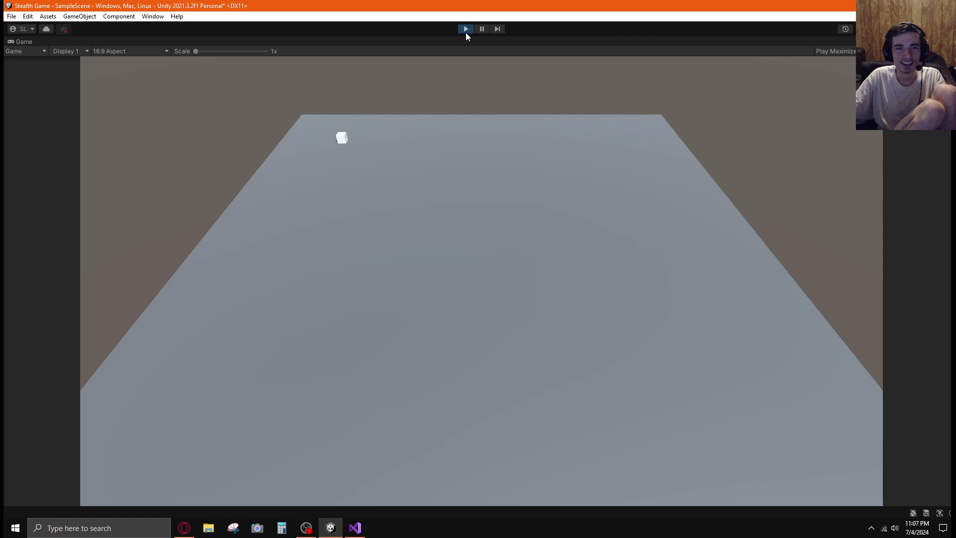
key(d+s)
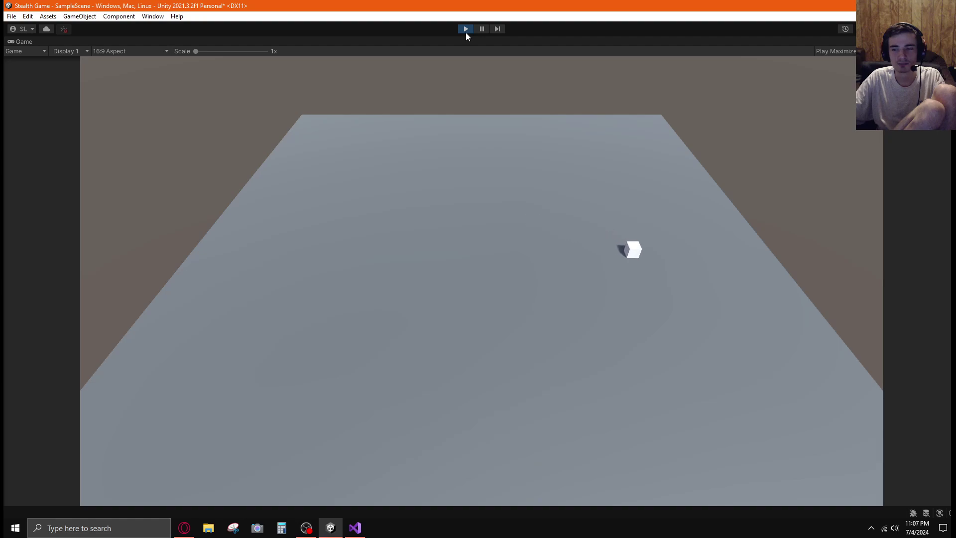
key(w+d)
click(466, 29)
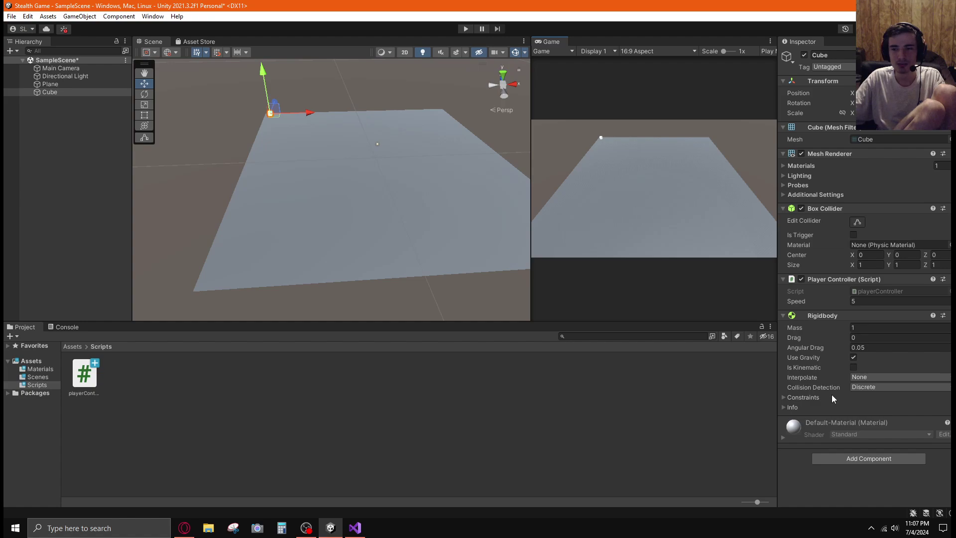
Step: Remove the Rigidbody component from the Cube, look over the script in Visual Studio, and clear the selection in Unity
right_click(846, 316)
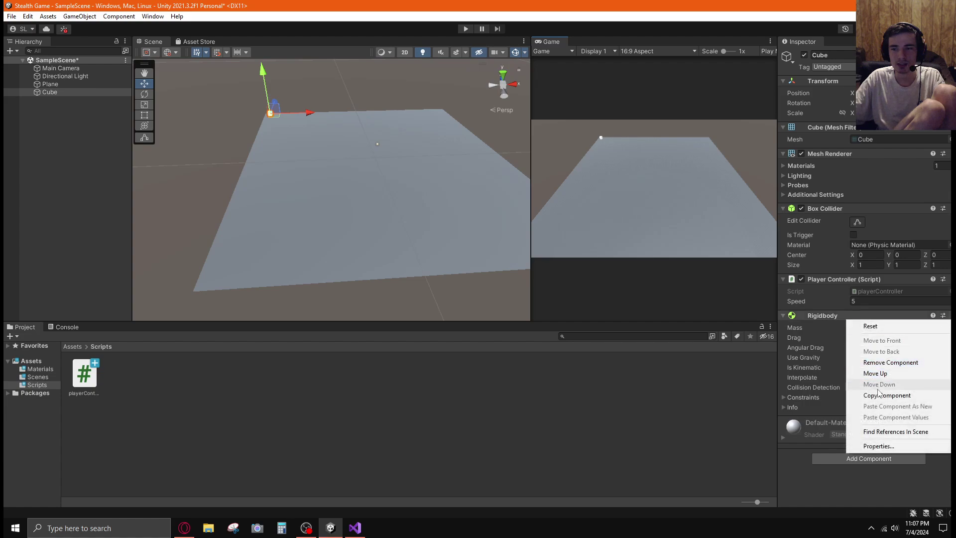
click(876, 362)
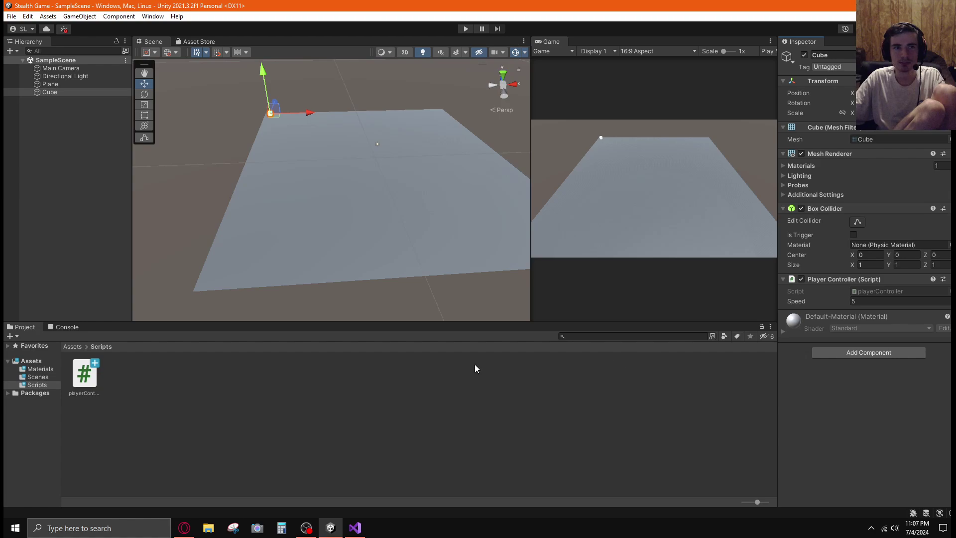
key(alt+Tab)
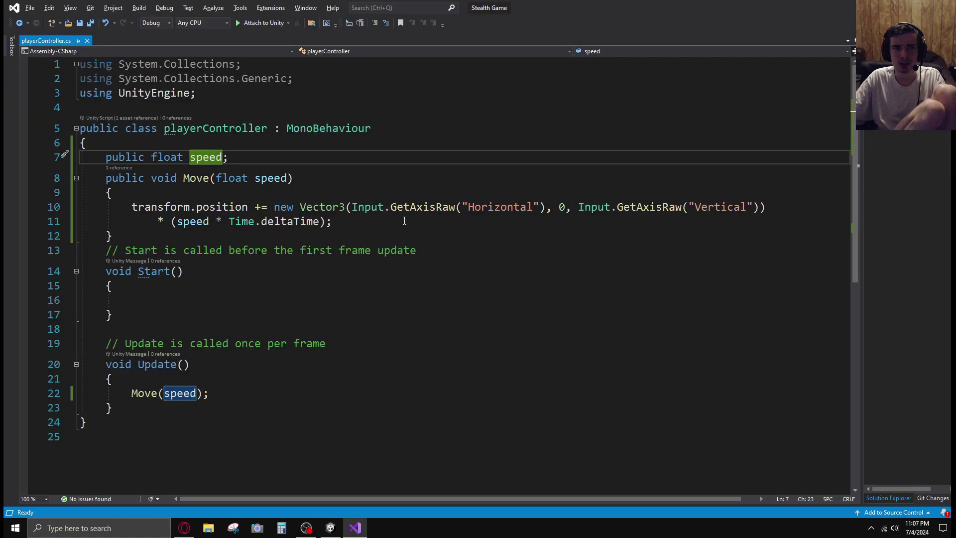
key(alt+Tab)
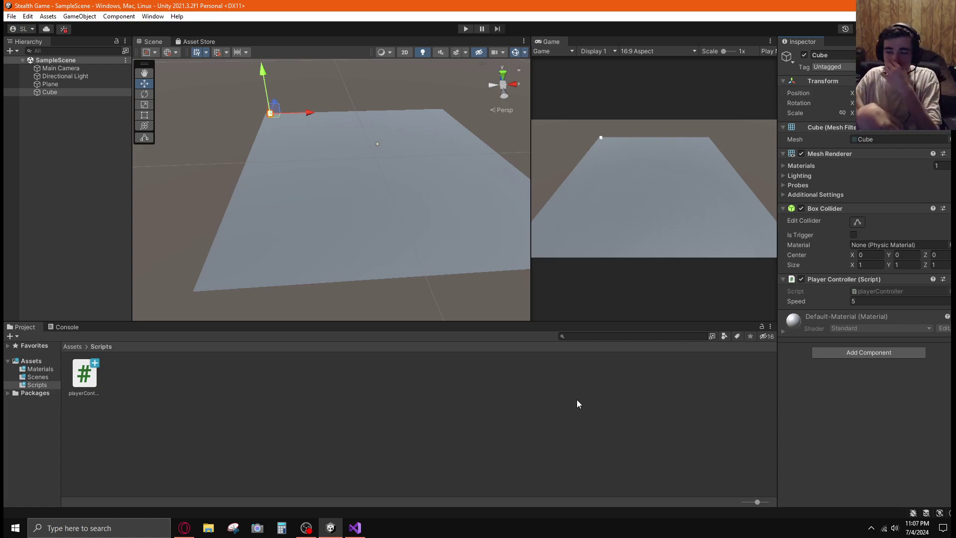
click(432, 357)
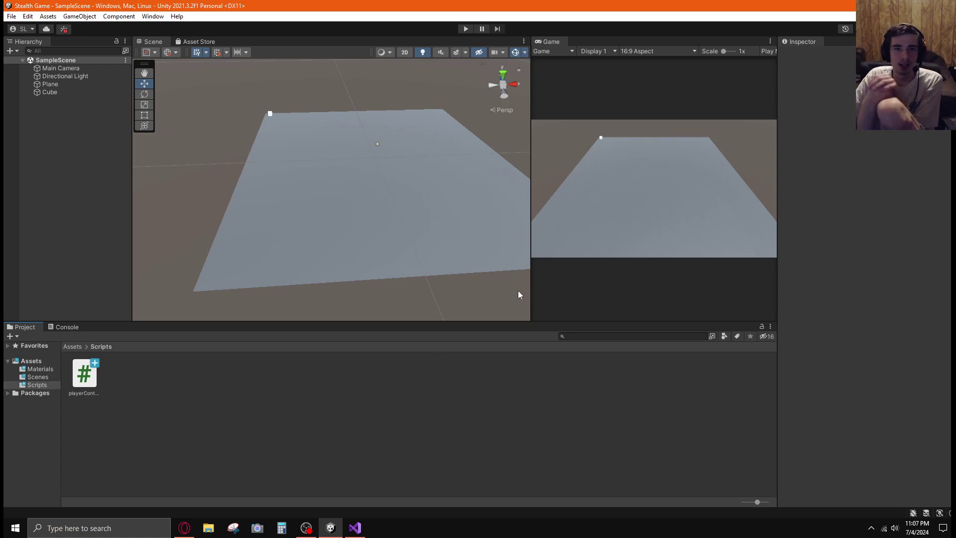